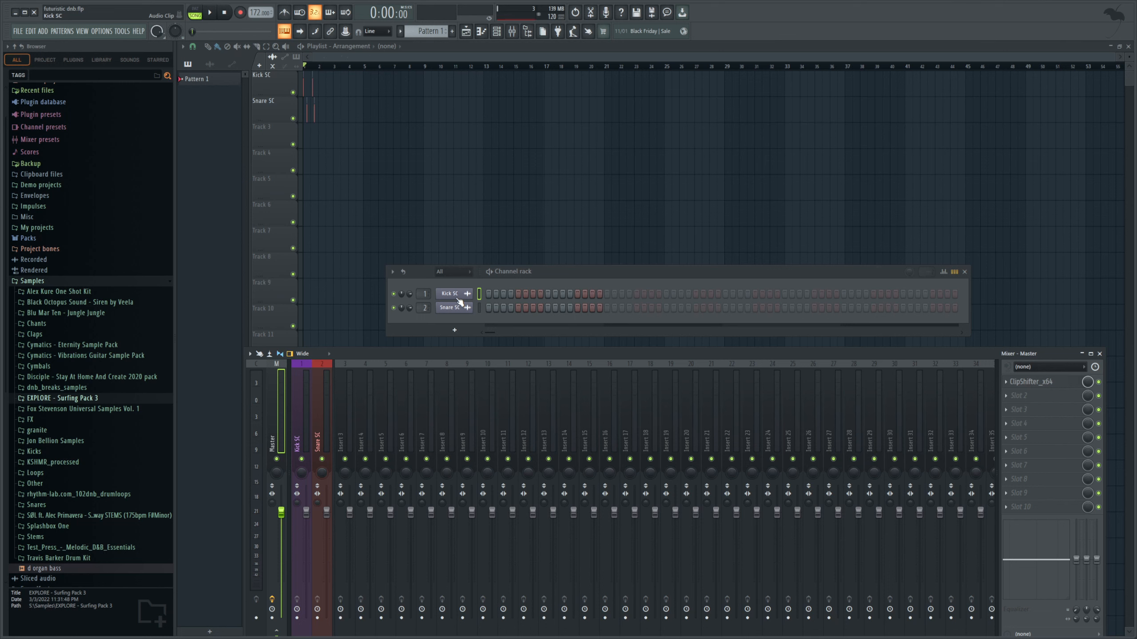
# - Add a Serum channel to the channel rack, routed to mixer insert 3
pyautogui.click(460, 295)
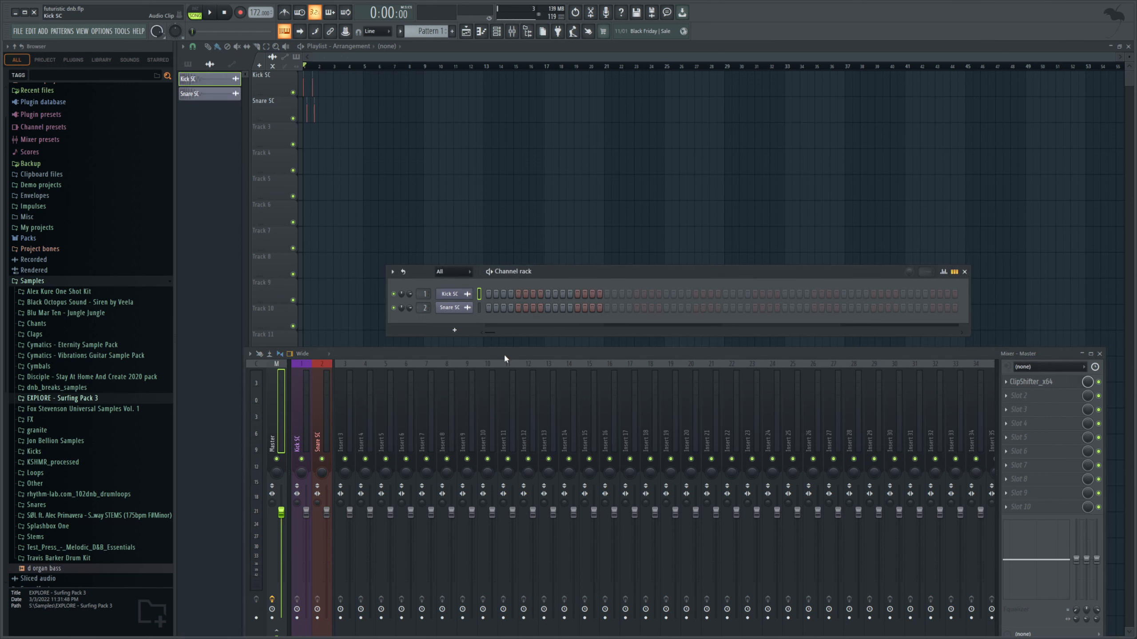
pyautogui.click(599, 415)
pyautogui.moveTo(689, 270); pyautogui.dragTo(711, 292)
pyautogui.moveTo(445, 318); pyautogui.dragTo(441, 312)
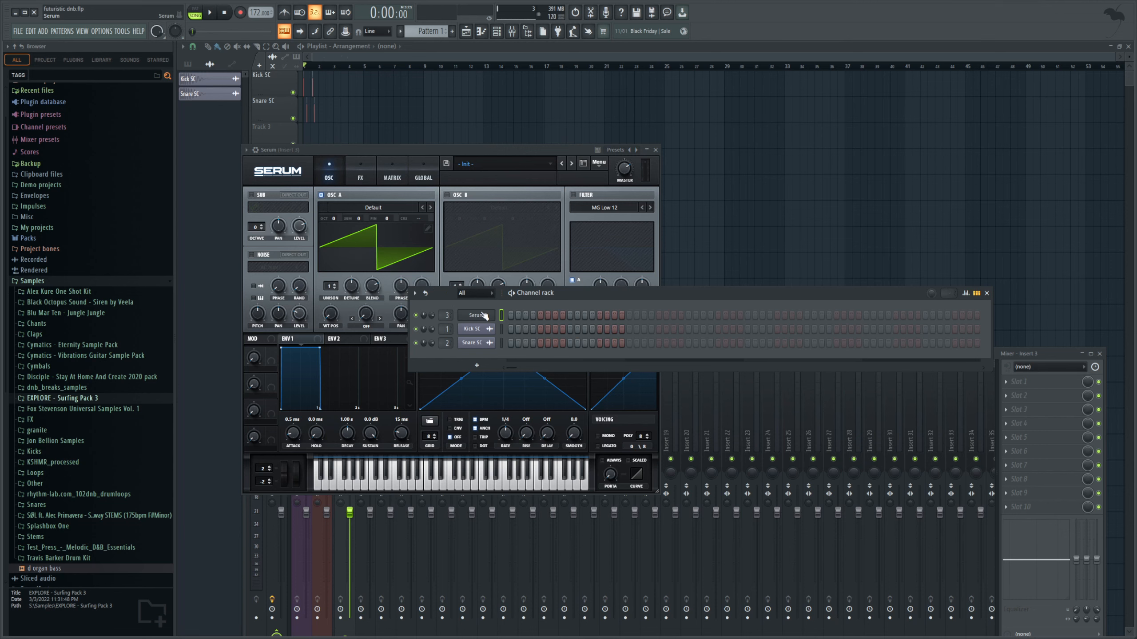
# - Draw a one-bar F minor chord in Serum's piano roll with the notes F2, F3, F4, G#4 and C5
pyautogui.press('F7')
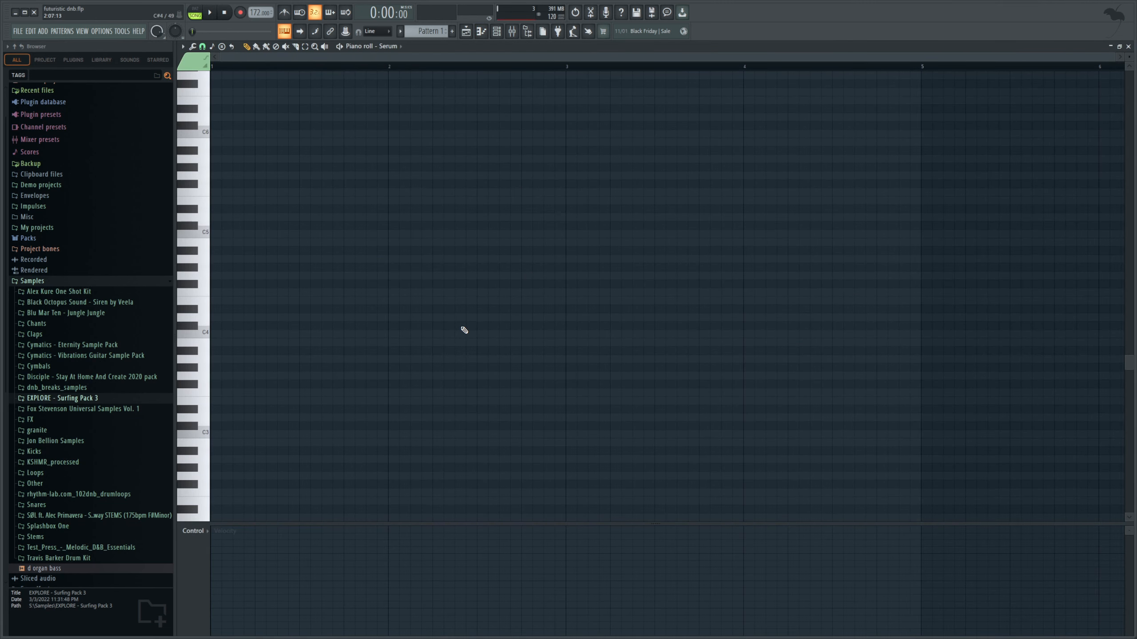
pyautogui.scroll(-2, 463, 330)
pyautogui.click(232, 470)
pyautogui.moveTo(233, 469); pyautogui.dragTo(393, 469)
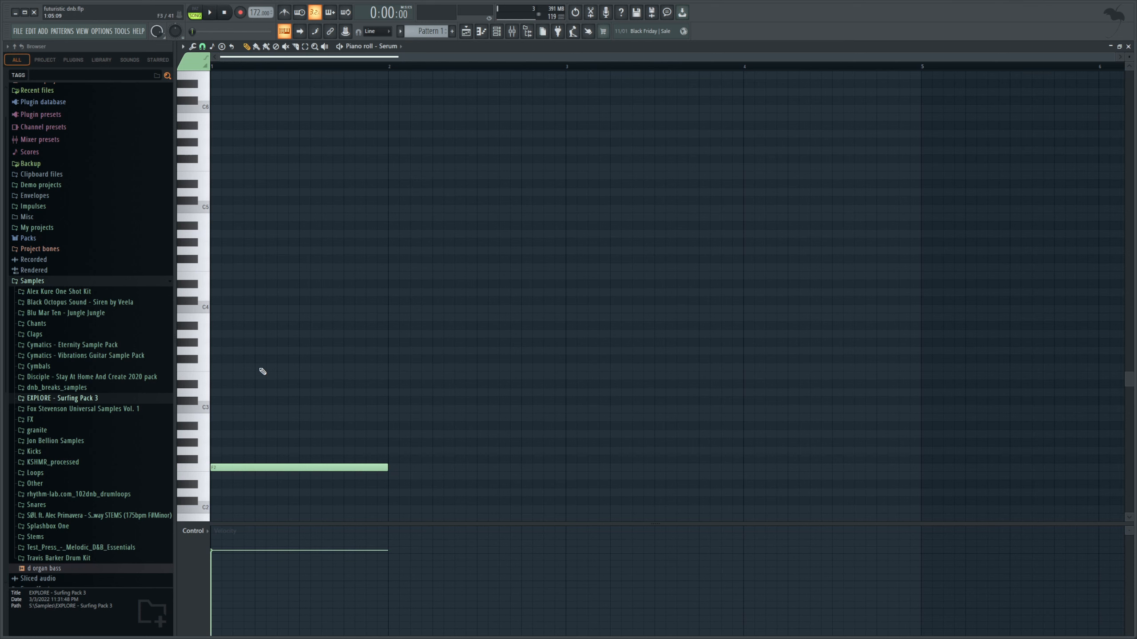
pyautogui.click(241, 368)
pyautogui.click(224, 267)
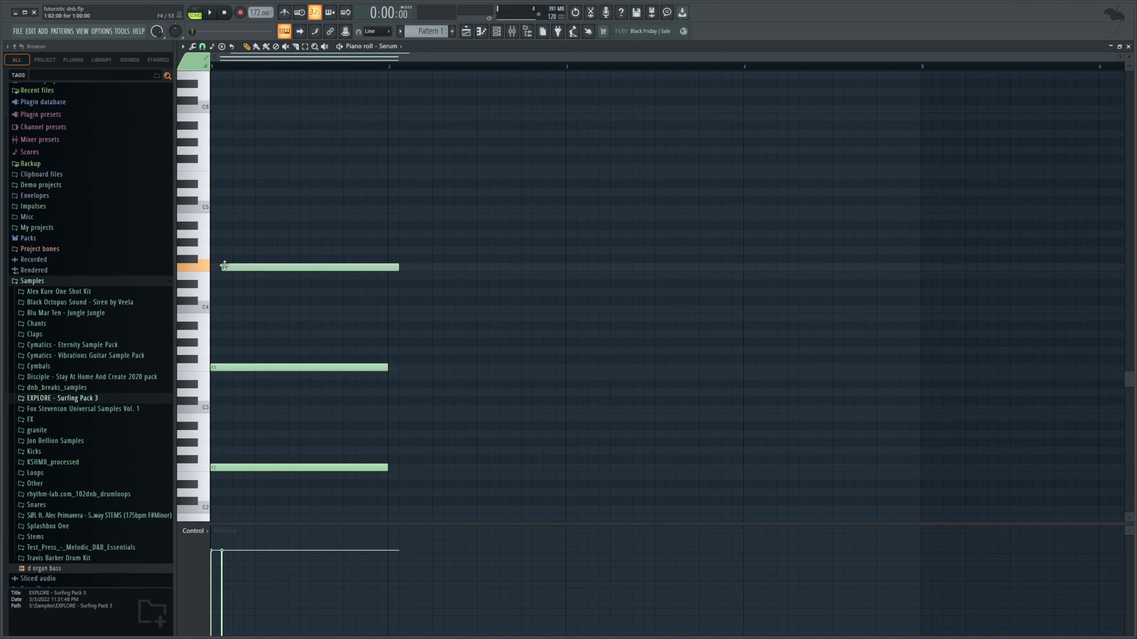
pyautogui.click(222, 258)
pyautogui.moveTo(221, 251); pyautogui.dragTo(216, 208)
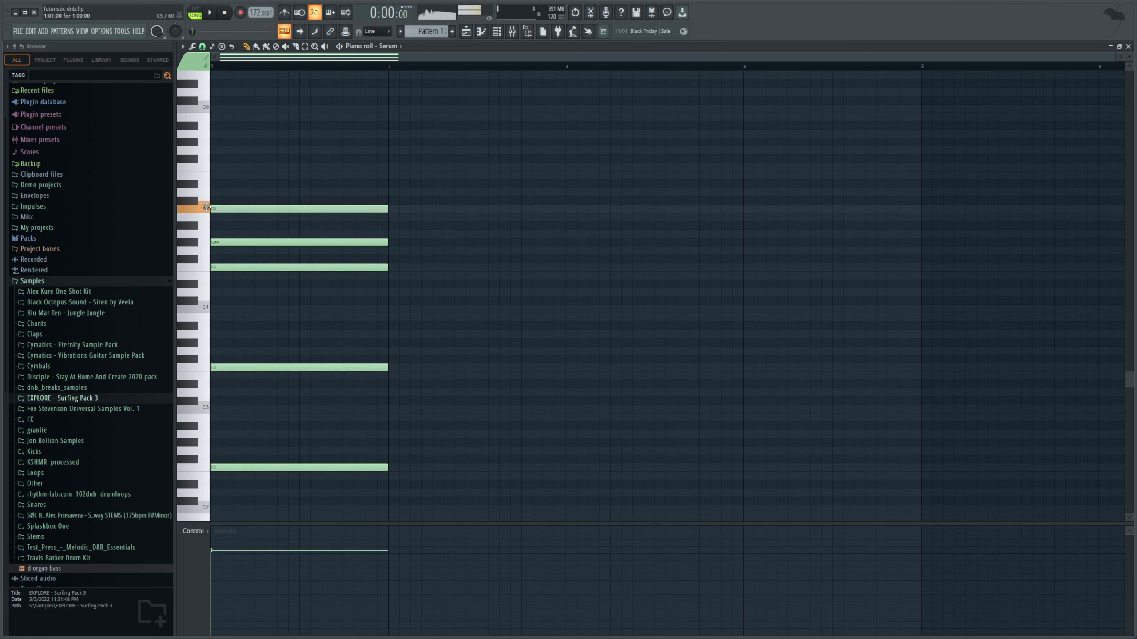
# - Set playback to pattern mode and audition the chord, with the metronome enabled
pyautogui.click(195, 12)
pyautogui.click(210, 13)
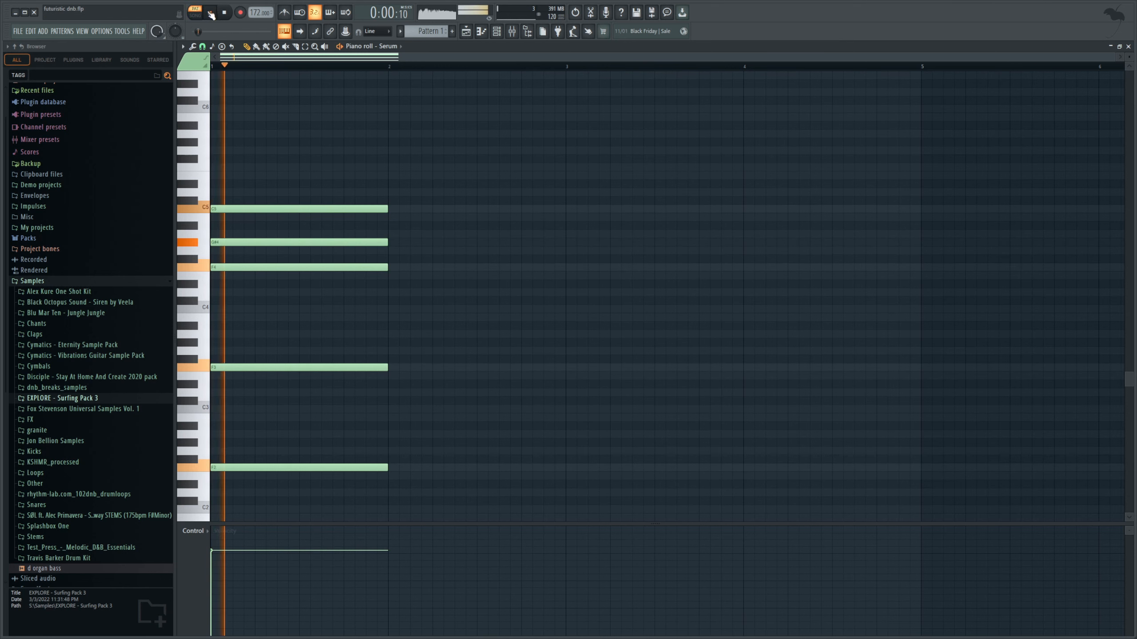
pyautogui.click(224, 13)
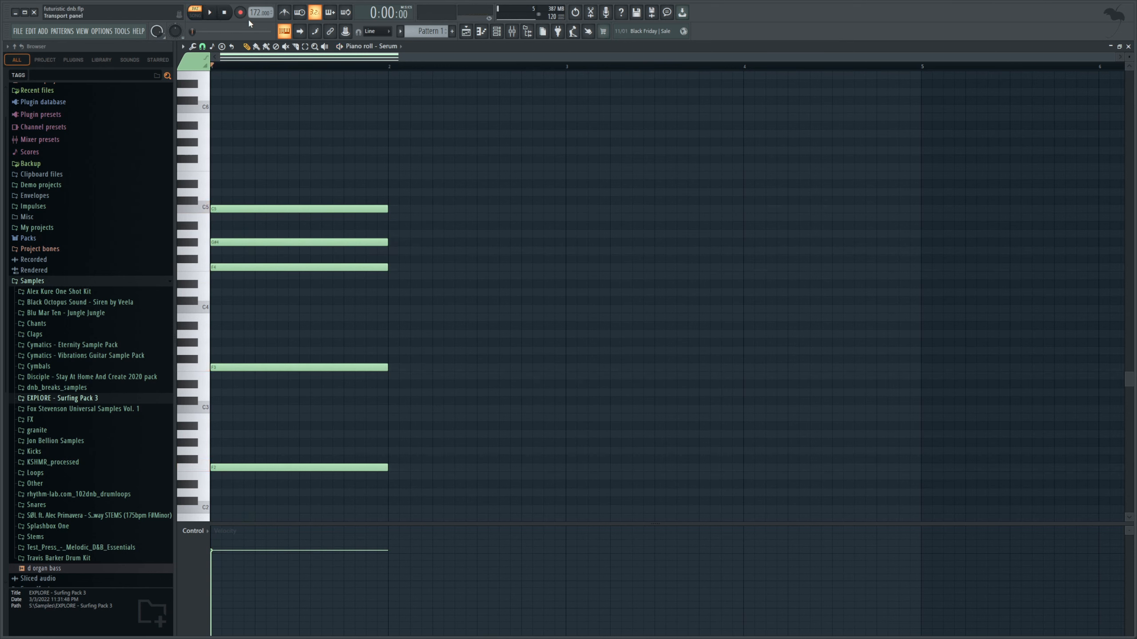
pyautogui.click(284, 12)
pyautogui.press('space')
# - Extend the chord to two bars and add one-bar bass notes, D#2 in bar 3 and A#2 in bar 4
pyautogui.moveTo(415, 495); pyautogui.dragTo(567, 236)
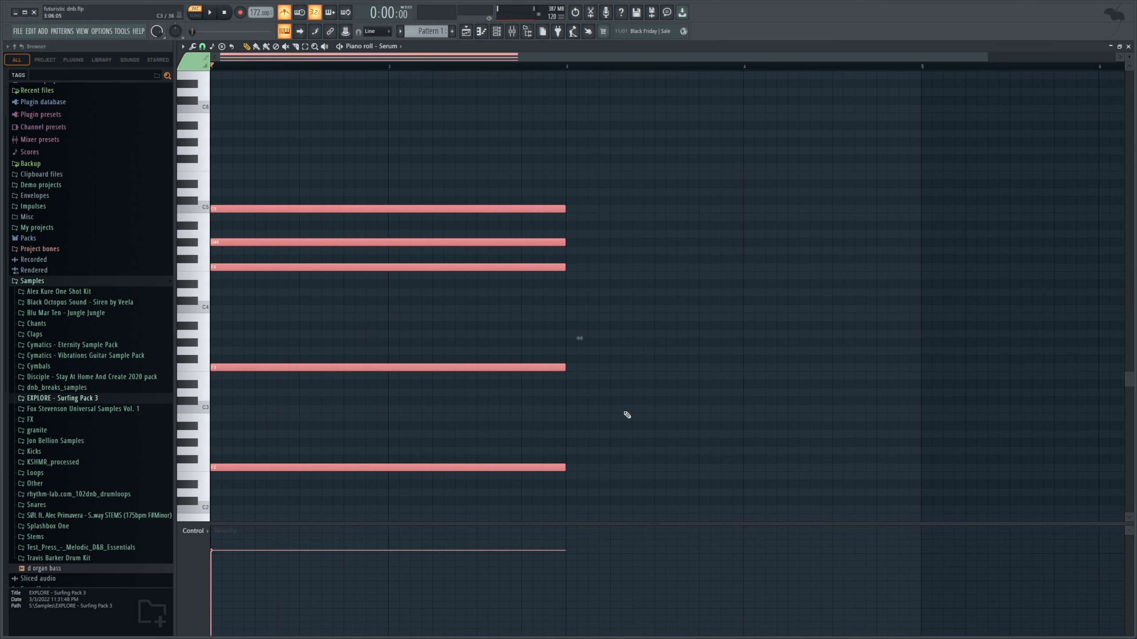
pyautogui.click(624, 411)
pyautogui.click(568, 483)
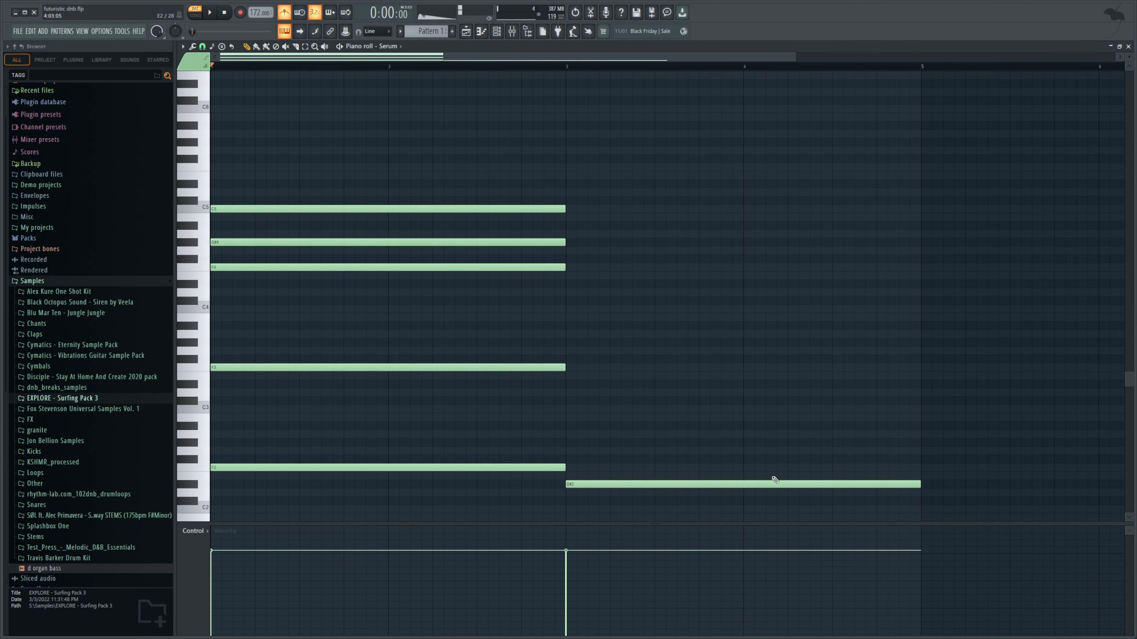
pyautogui.moveTo(920, 485); pyautogui.dragTo(744, 497)
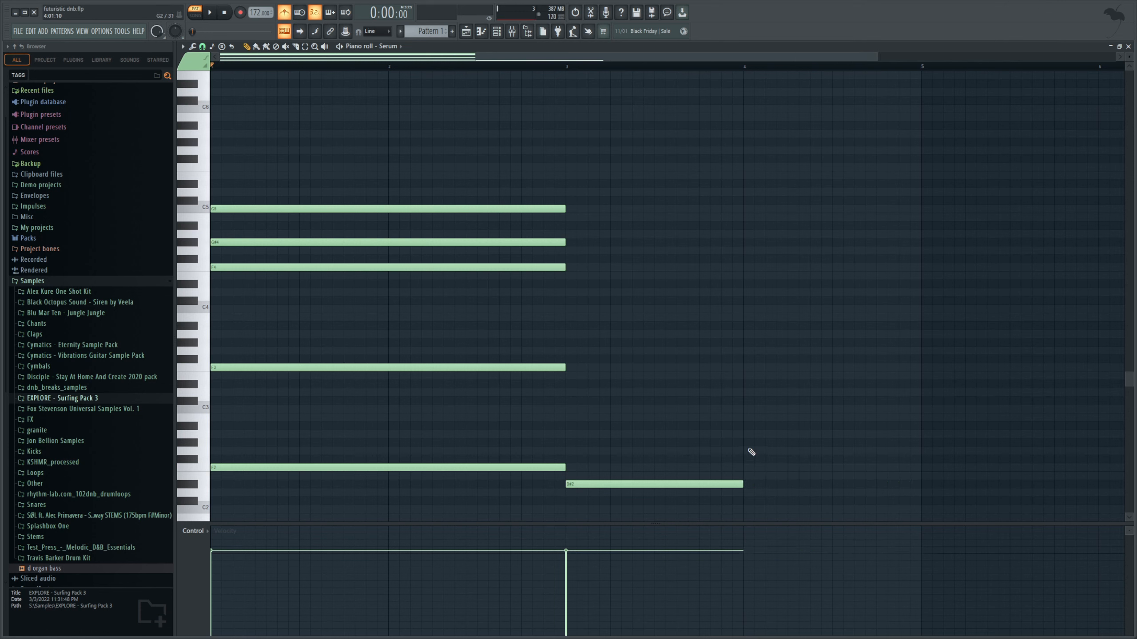
pyautogui.click(744, 433)
pyautogui.moveTo(743, 434); pyautogui.dragTo(754, 426)
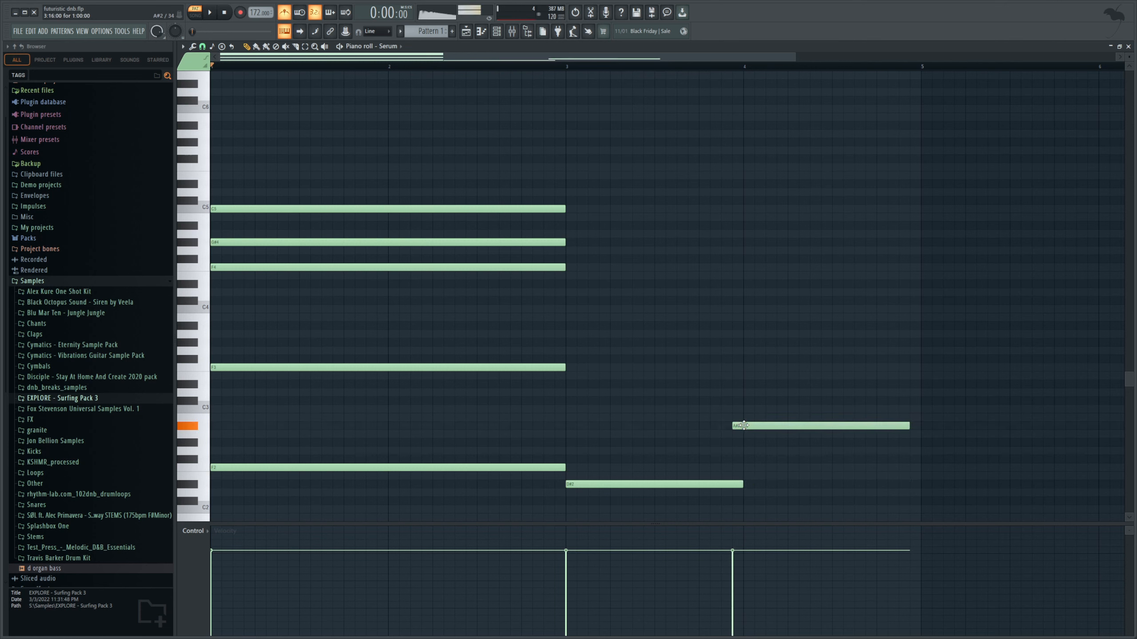
# - Duplicate the D#2 and A#2 bass notes one octave up, as D#3 and A#3 in bars 3 and 4
pyautogui.moveTo(817, 389); pyautogui.dragTo(722, 488)
pyautogui.hotkey('ctrl', 'c')
pyautogui.hotkey('ctrl', 'v')
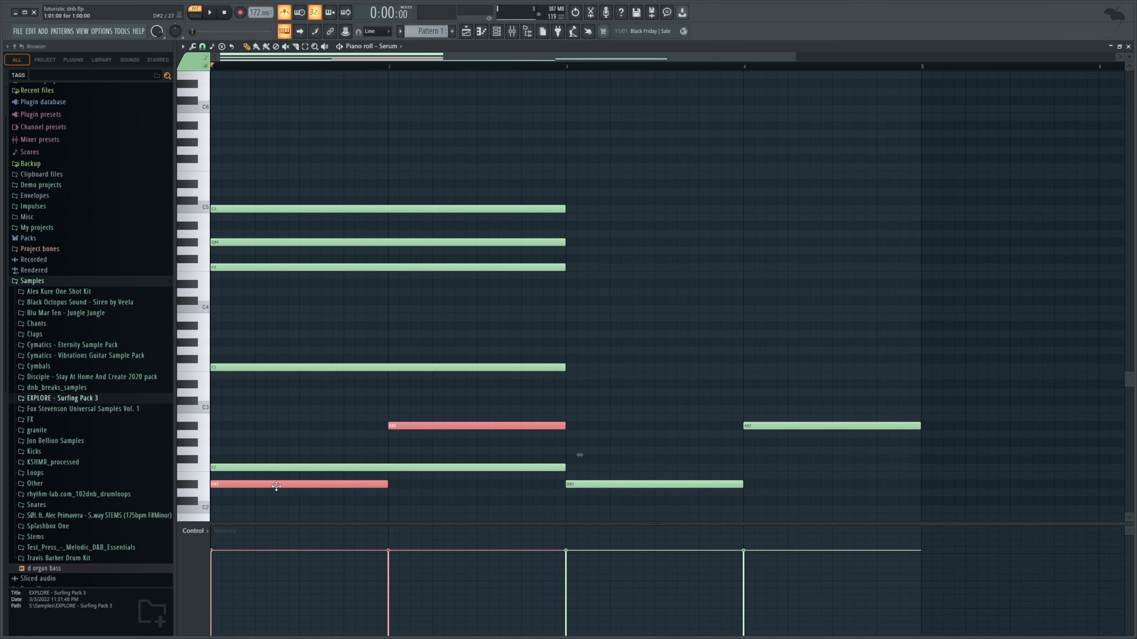
pyautogui.moveTo(276, 486); pyautogui.dragTo(631, 385)
# - Stack further copies to complete the upper chords: D#4, G4 and A#4 in bar 3, and A#4, D5 and F5 in bar 4
pyautogui.hotkey('ctrl', 'c')
pyautogui.hotkey('ctrl', 'v')
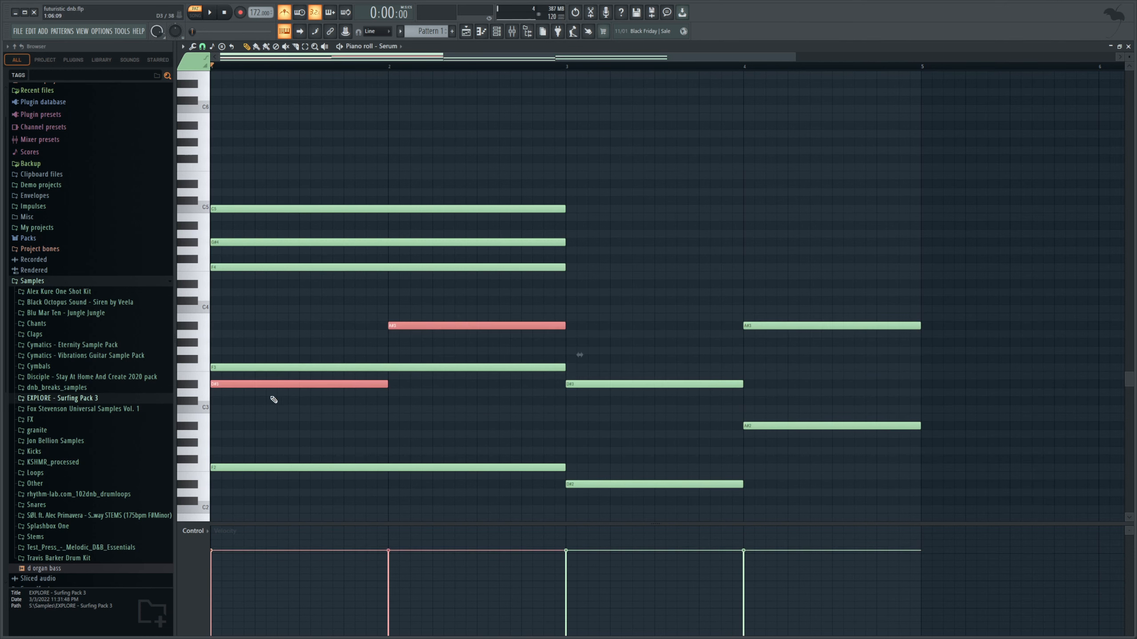
pyautogui.moveTo(620, 261); pyautogui.dragTo(620, 254)
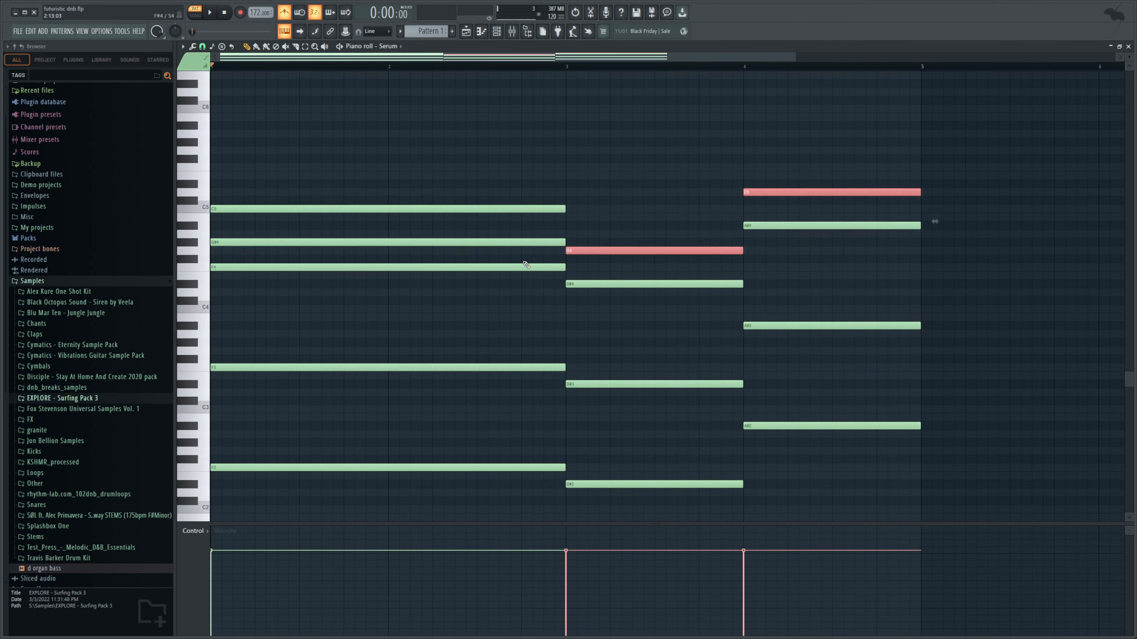
pyautogui.hotkey('ctrl', 'c')
pyautogui.hotkey('ctrl', 'v')
pyautogui.moveTo(243, 251); pyautogui.dragTo(604, 225)
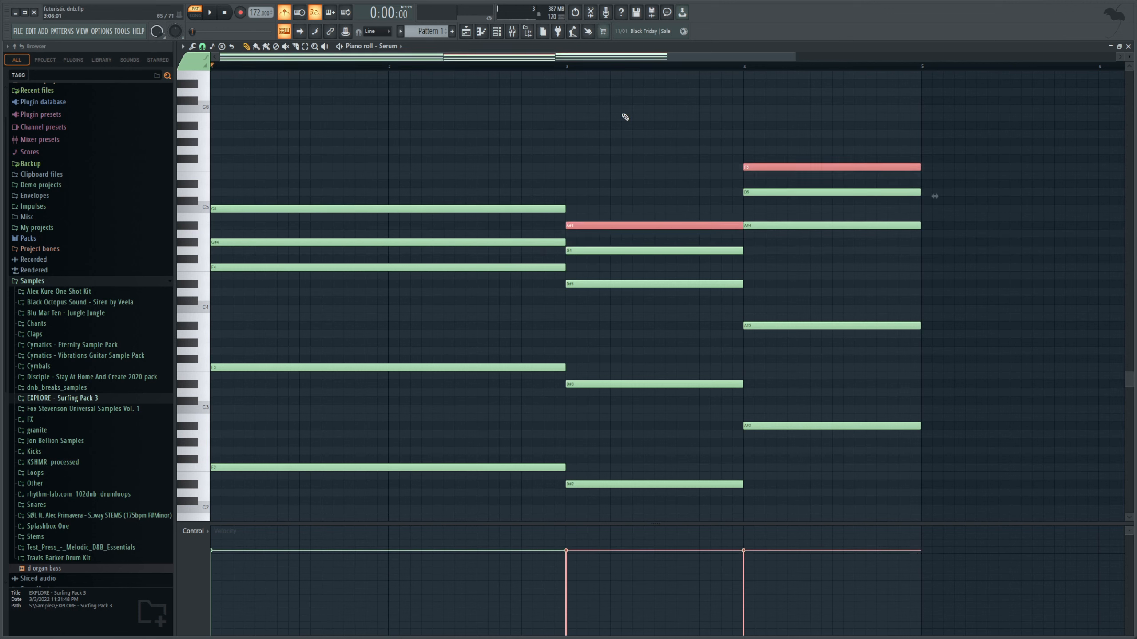
# - Audition the chords in bars 3 and 4 by playing from those positions
pyautogui.click(524, 67)
pyautogui.click(584, 67)
pyautogui.press('space')
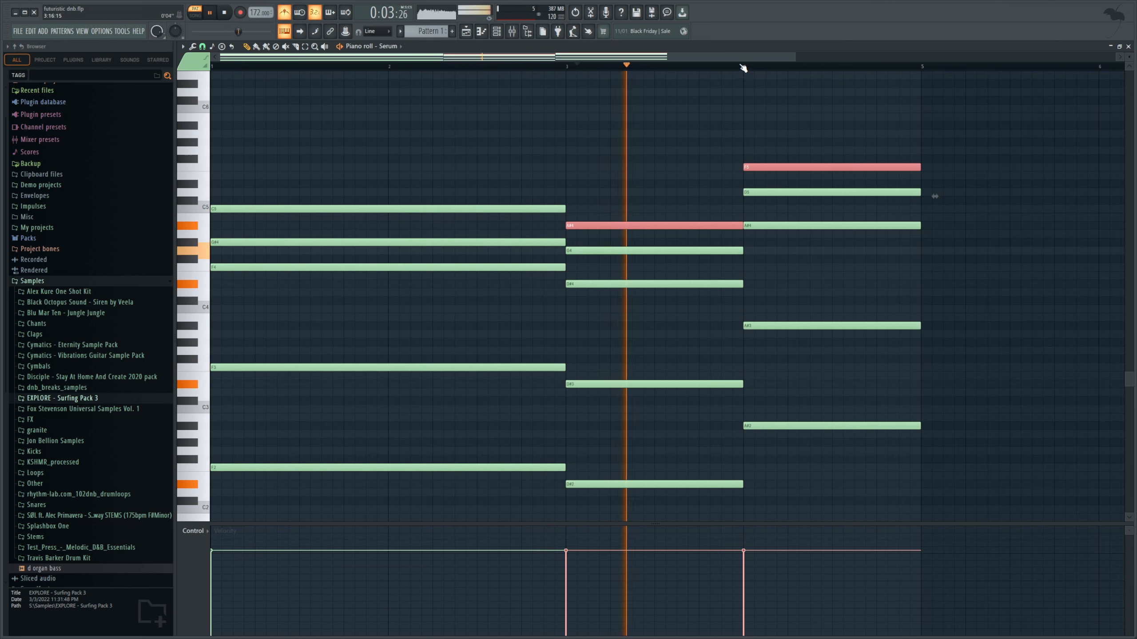
pyautogui.press('space')
pyautogui.click(741, 67)
pyautogui.press('space')
pyautogui.press('space')
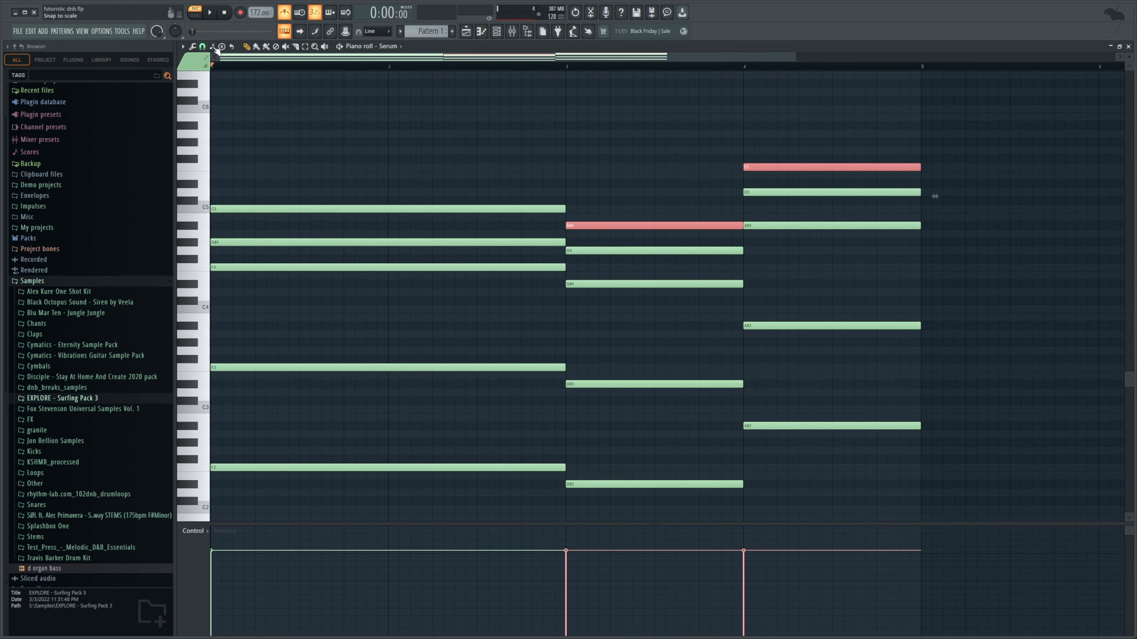
# - Turn off the metronome and play back the four-bar chord progression
pyautogui.click(284, 12)
pyautogui.press('space')
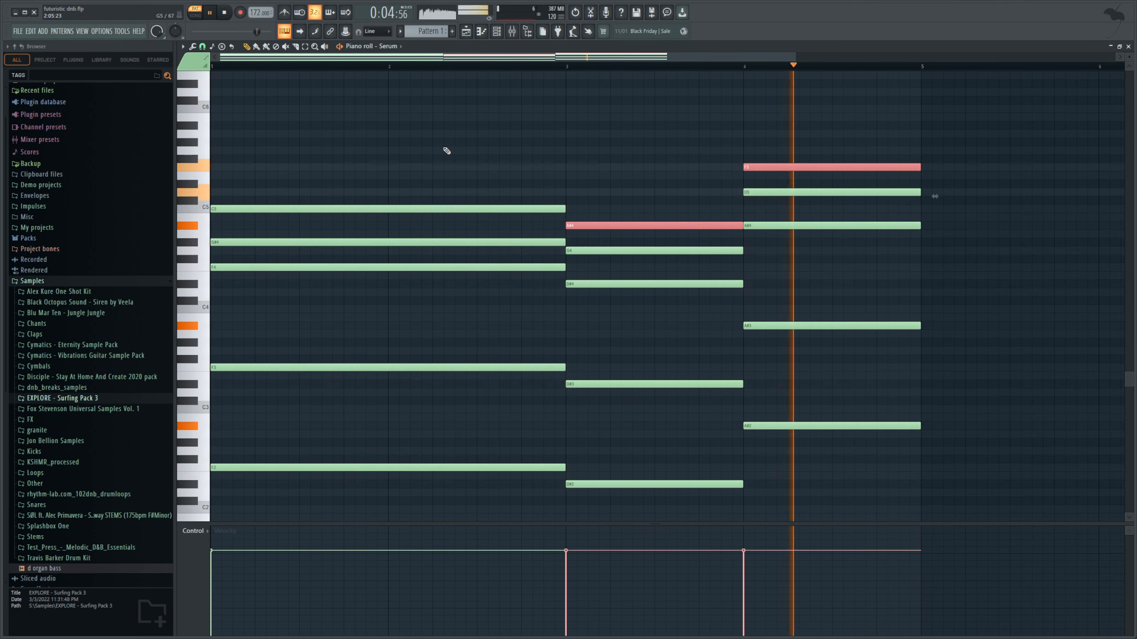
pyautogui.press('space')
# - Enable the Distortion effect in Serum and lower its output level to -oo dB
pyautogui.click(497, 35)
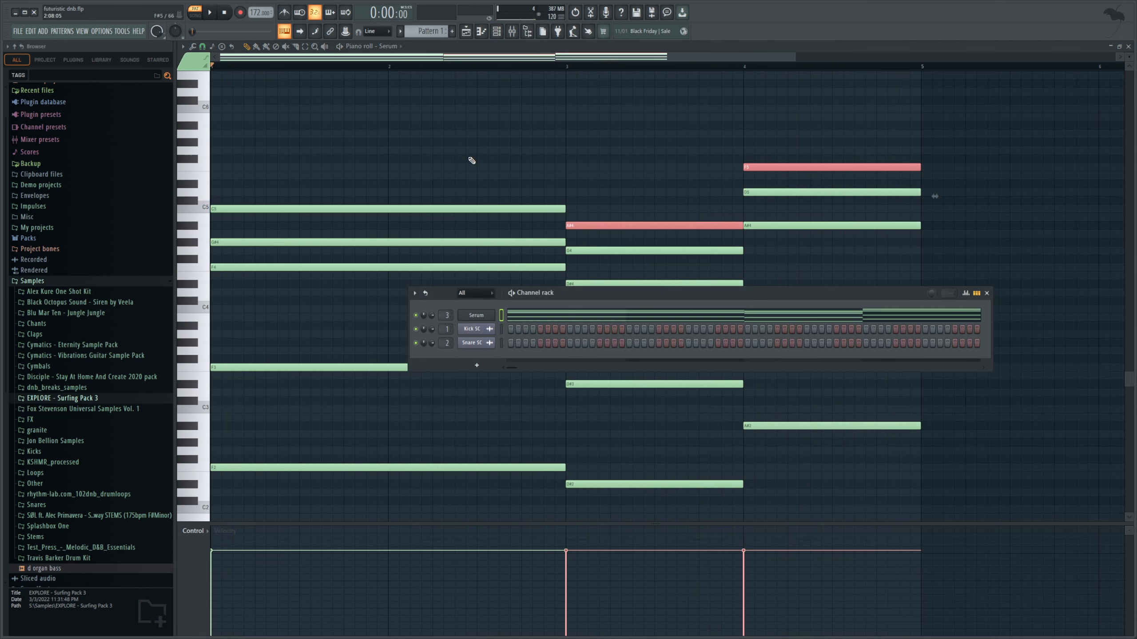
pyautogui.click(479, 326)
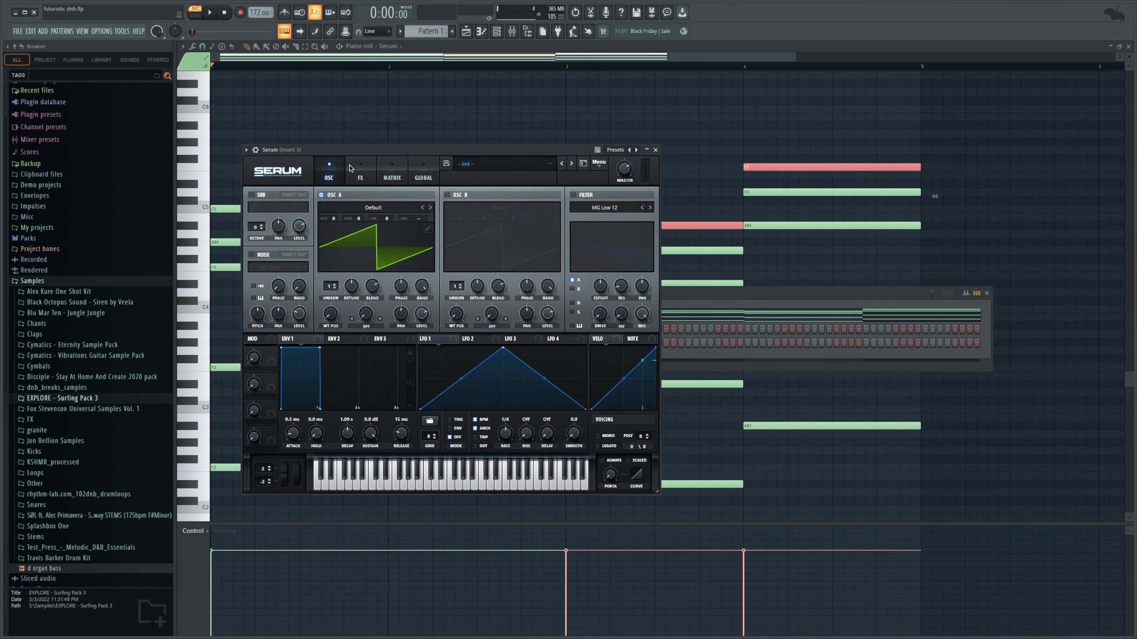
pyautogui.click(358, 174)
pyautogui.click(254, 210)
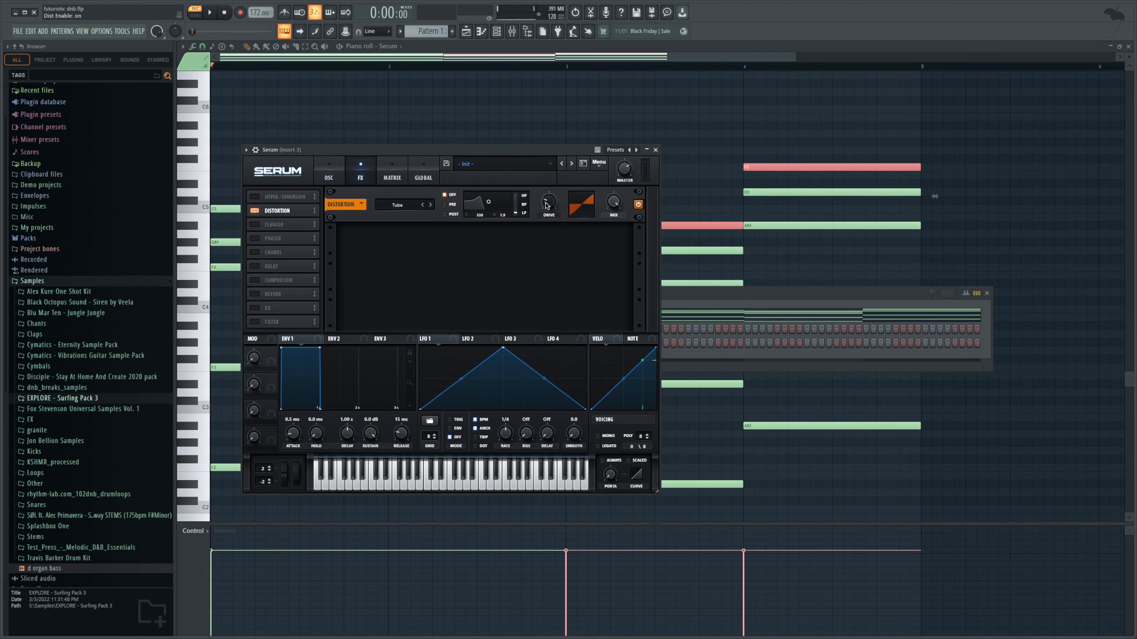
pyautogui.moveTo(614, 202); pyautogui.dragTo(589, 287)
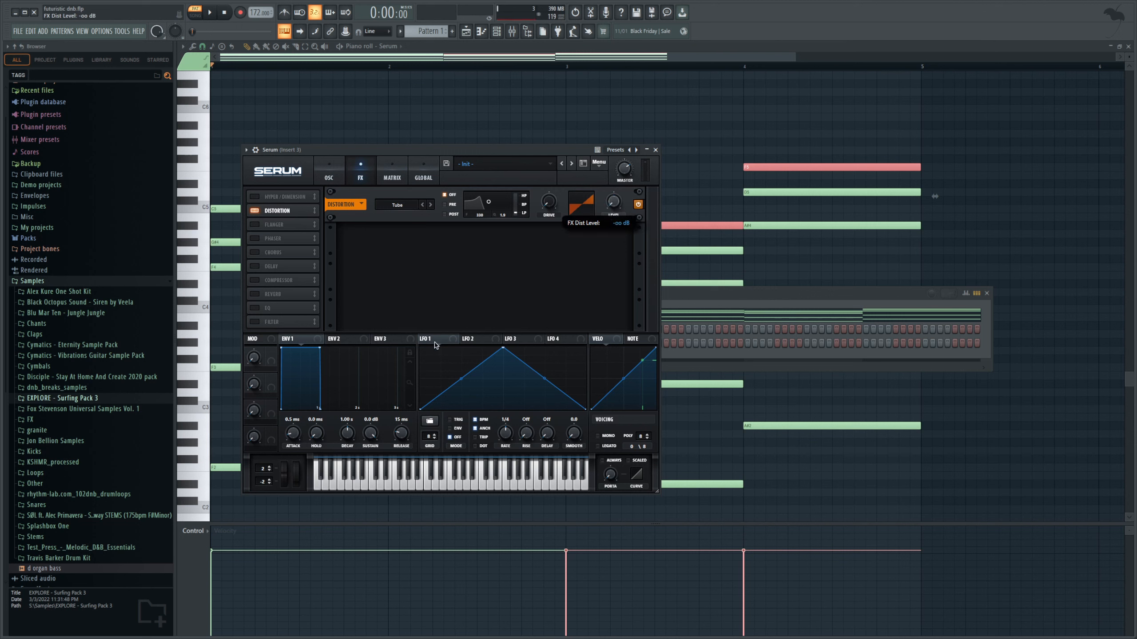
# - Modulate the distortion level with LFO 1 and set the LFO rate to 1/16
pyautogui.moveTo(431, 341); pyautogui.dragTo(609, 225)
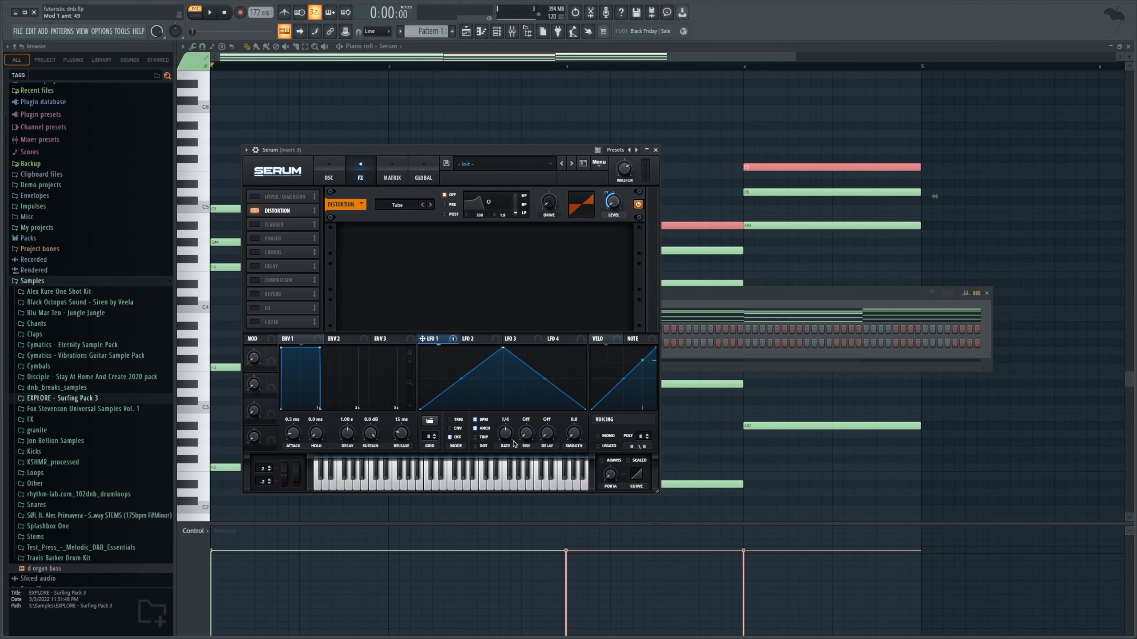
pyautogui.moveTo(510, 435); pyautogui.dragTo(512, 433)
# - Move LFO 1's peak to the start of its cycle, add a point on the falling slope, and audition the pulse
pyautogui.moveTo(503, 349); pyautogui.dragTo(423, 325)
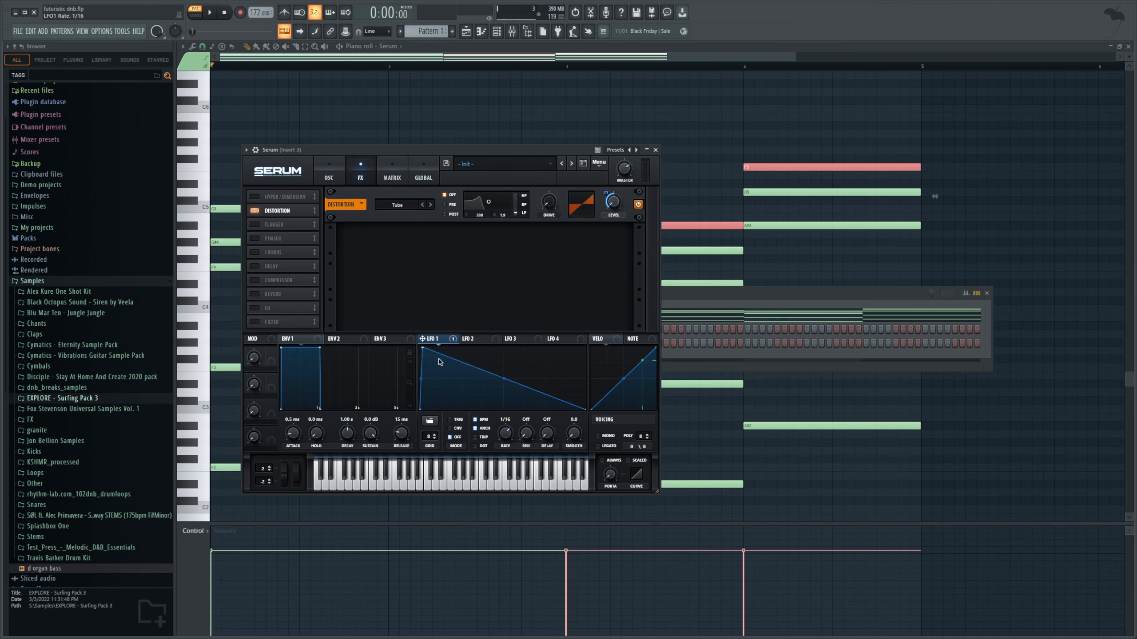
pyautogui.doubleClick(455, 356)
pyautogui.press('space')
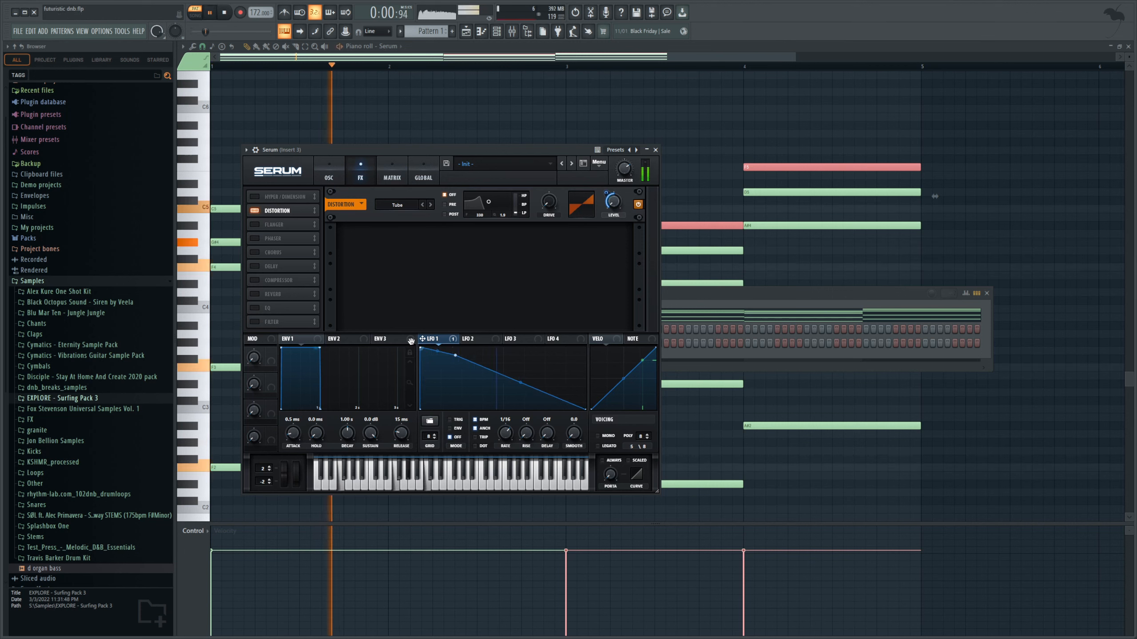
pyautogui.press('space')
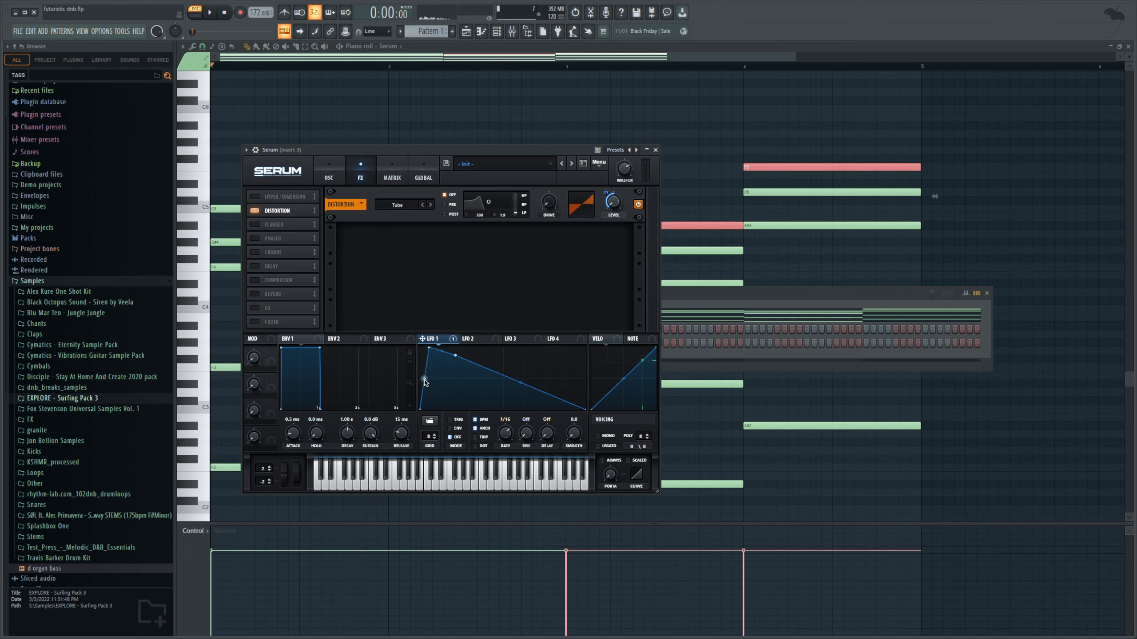
# - Refine LFO 1 with a rounded rise, a longer upper section and a concave decay, auditioning the result
pyautogui.moveTo(455, 355); pyautogui.dragTo(471, 357)
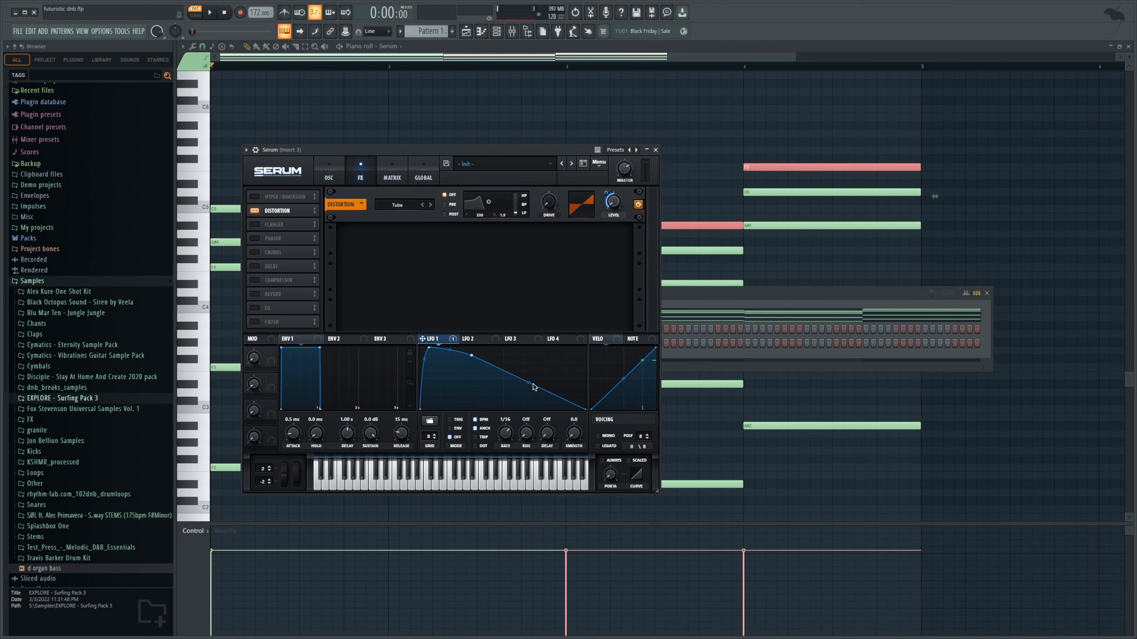
pyautogui.moveTo(528, 384); pyautogui.dragTo(531, 393)
pyautogui.press('space')
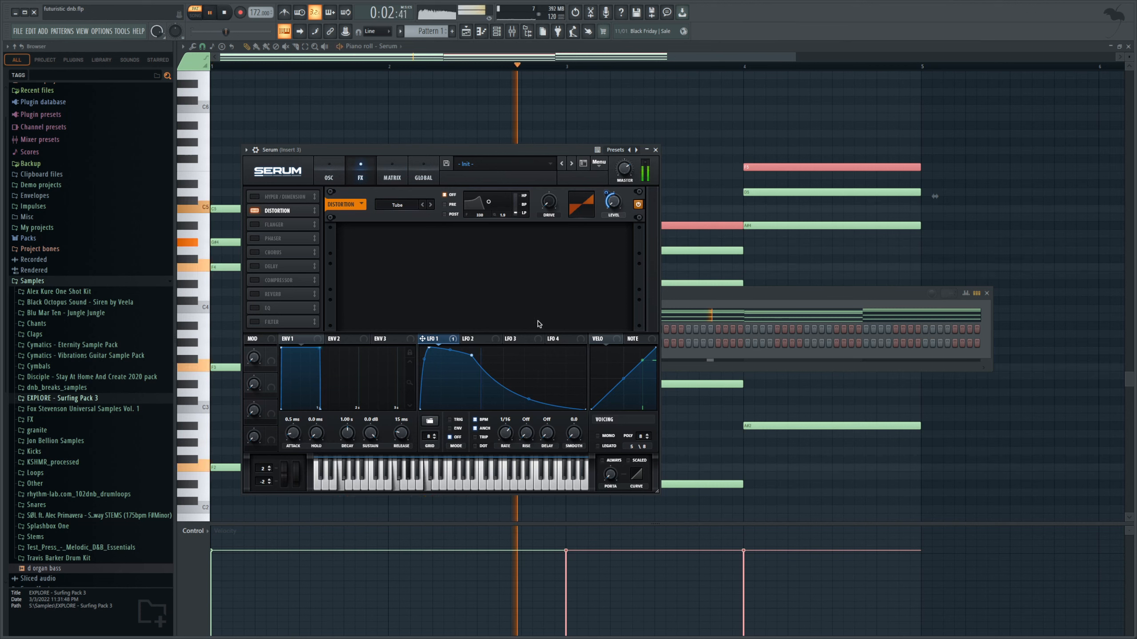
pyautogui.press('space')
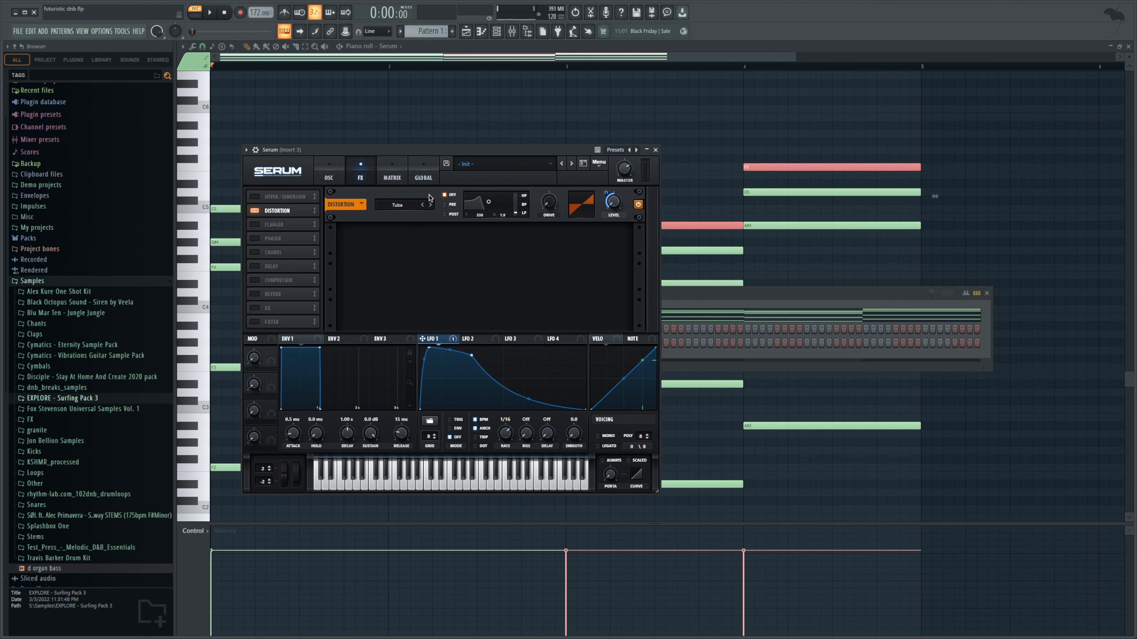
pyautogui.moveTo(471, 356); pyautogui.dragTo(485, 354)
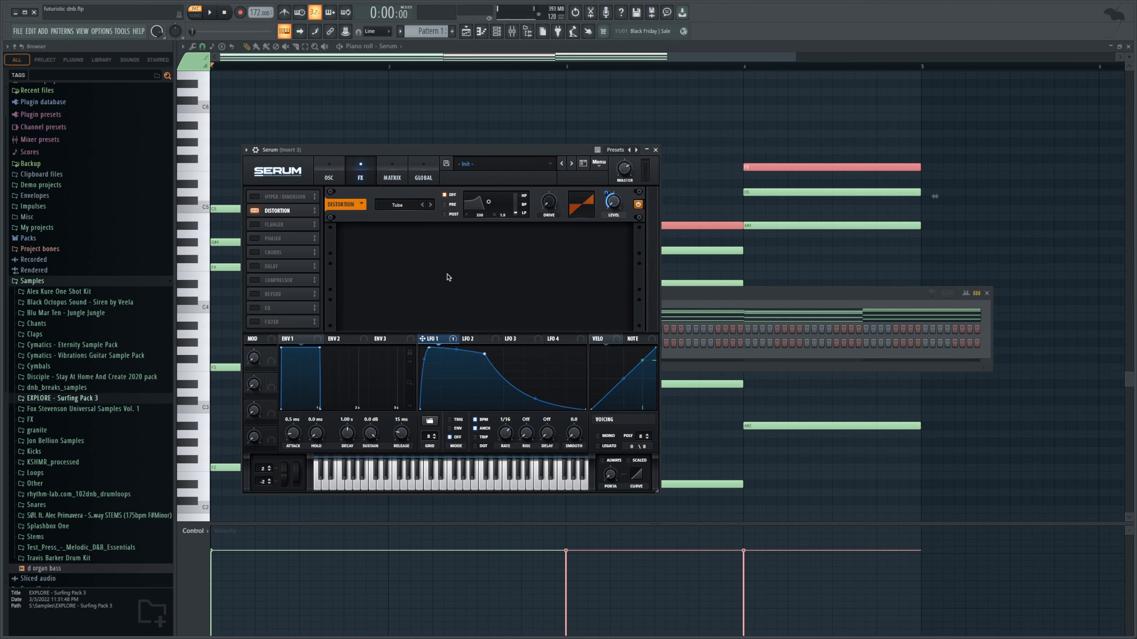
# - Delete the lowest bass notes F2, D#2 and A#2 from the chord progression in the piano roll
pyautogui.click(770, 49)
pyautogui.rightClick(822, 393)
pyautogui.rightClick(796, 426)
pyautogui.rightClick(626, 484)
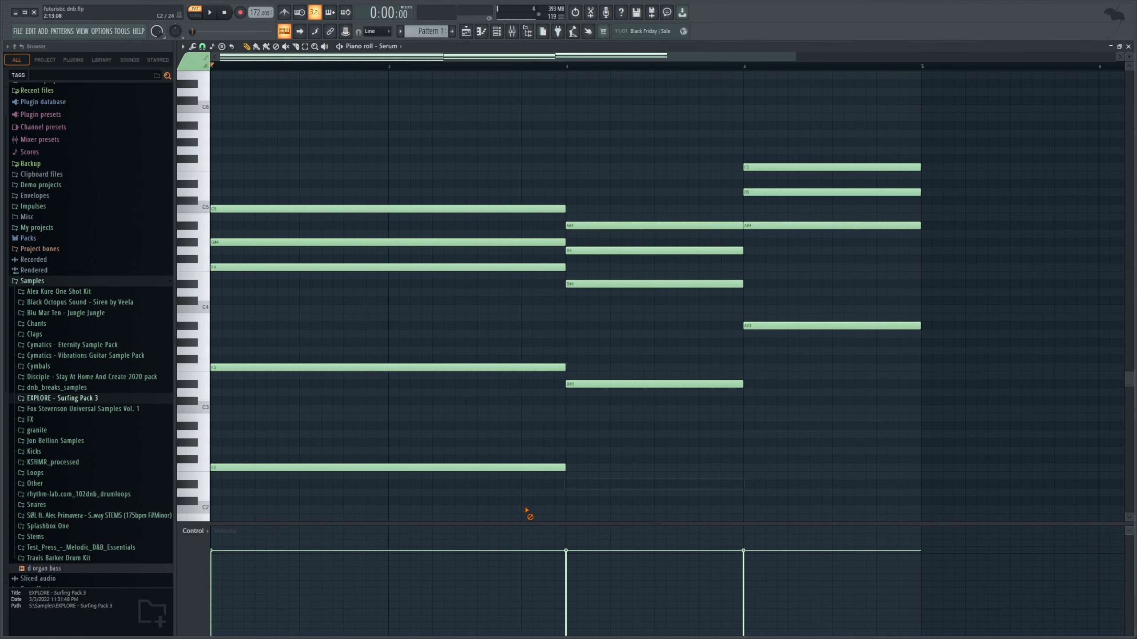
pyautogui.rightClick(491, 467)
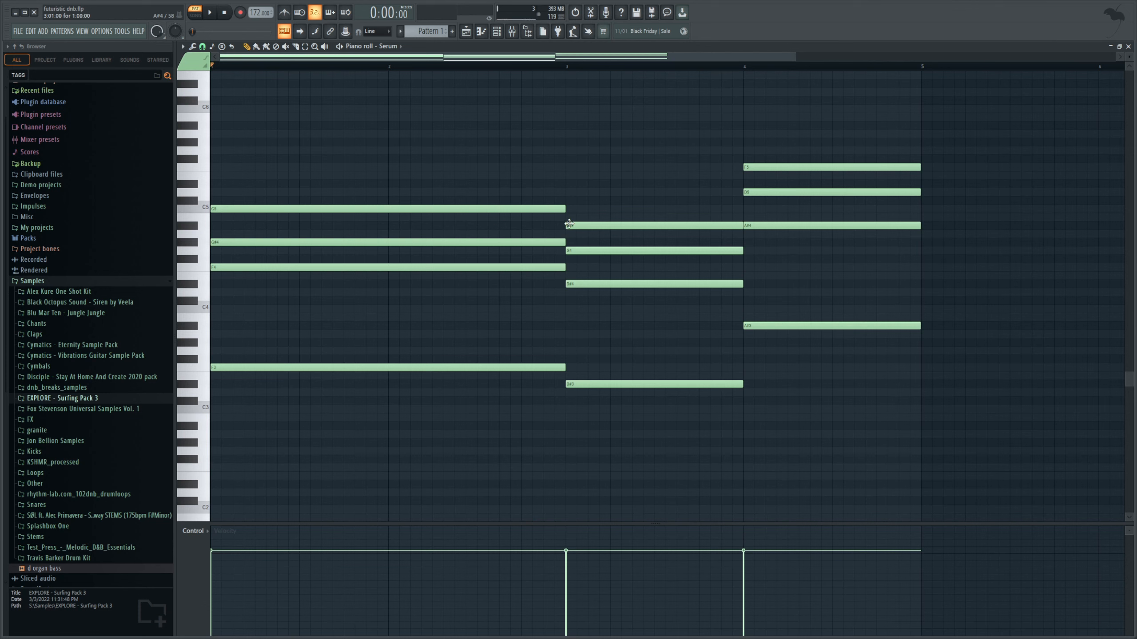
# - Open Serum from the channel rack and audition the Misfits and PerfectSQSteps wavetables in oscillator A
pyautogui.click(497, 32)
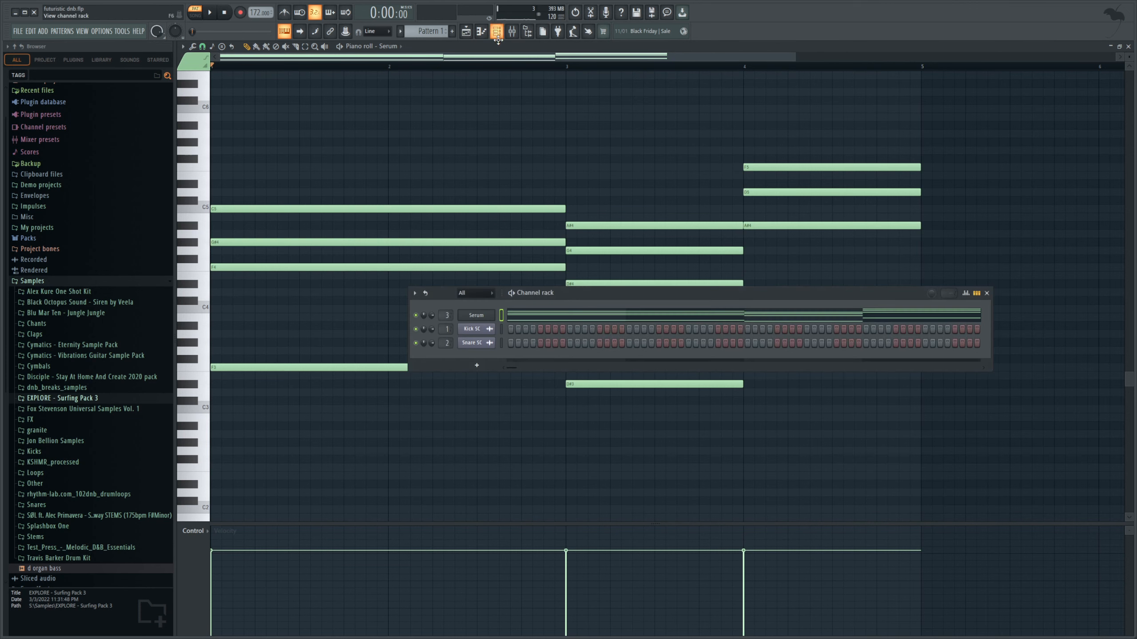
pyautogui.click(486, 315)
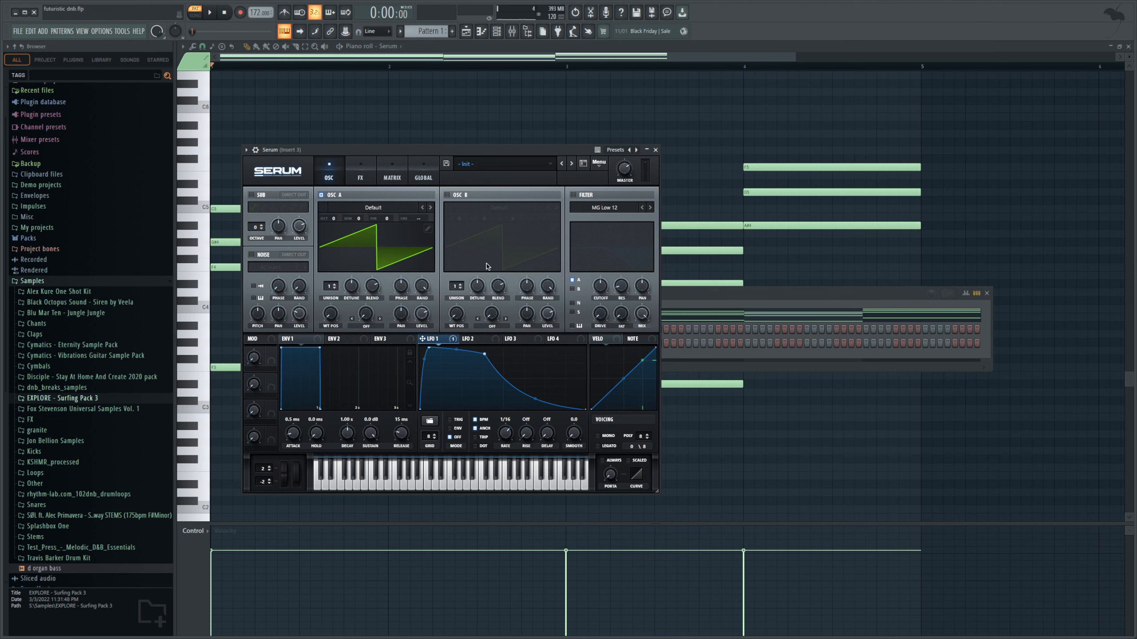
pyautogui.click(430, 207)
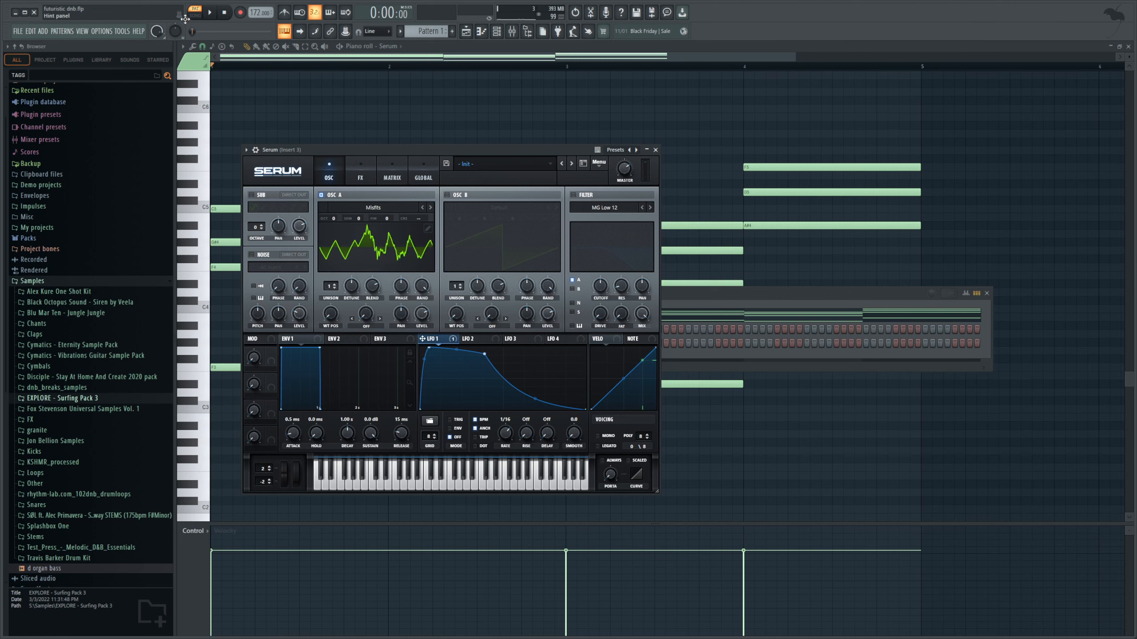
pyautogui.press('space')
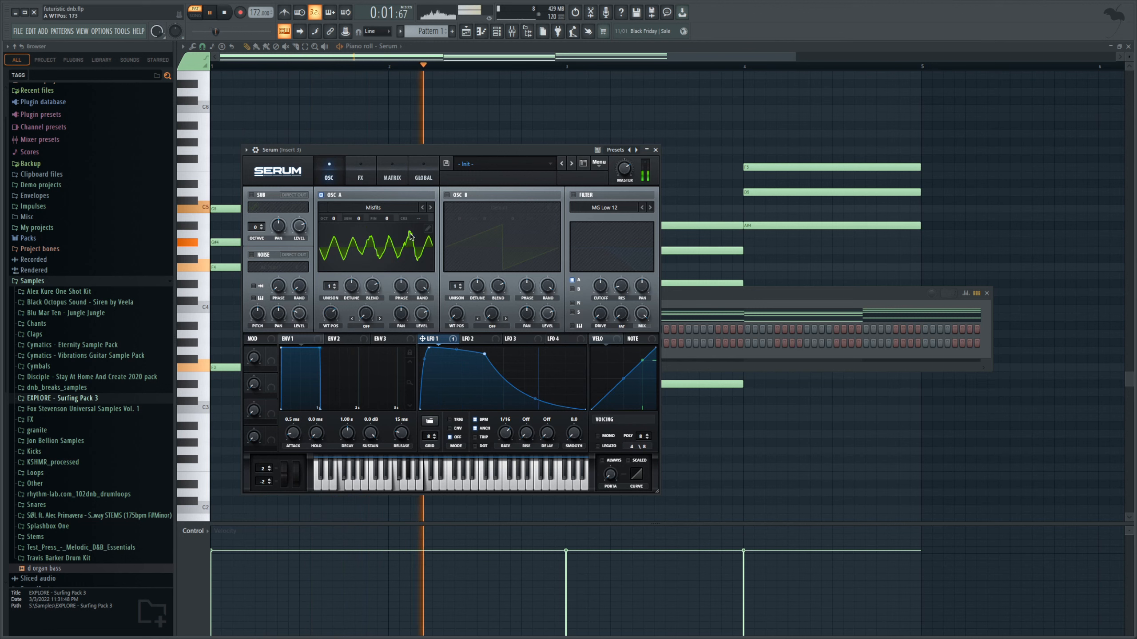
pyautogui.scroll(-1, 375, 268)
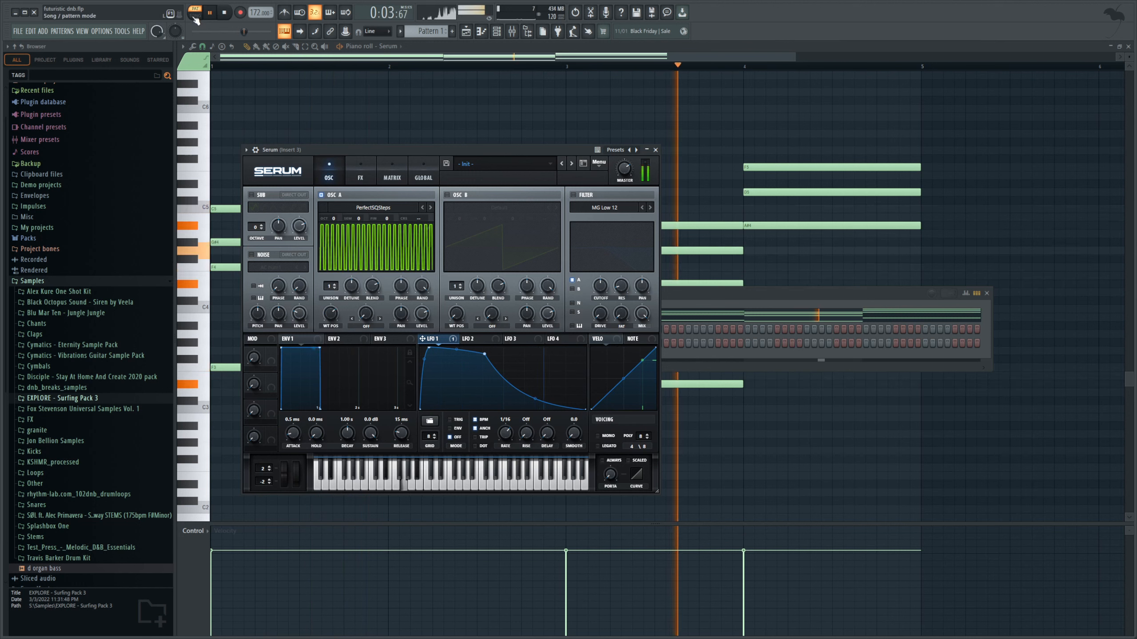
pyautogui.press('space')
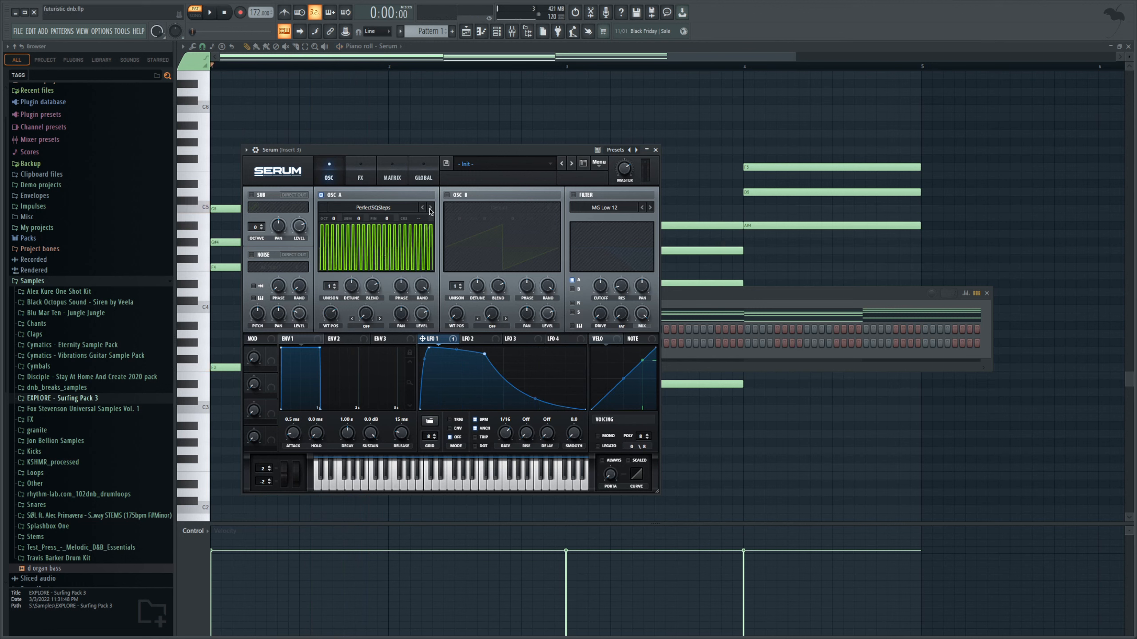
# - Load the Prime wavetable into oscillator A and set its wavetable position to 50 during playback
pyautogui.click(432, 207)
pyautogui.press('space')
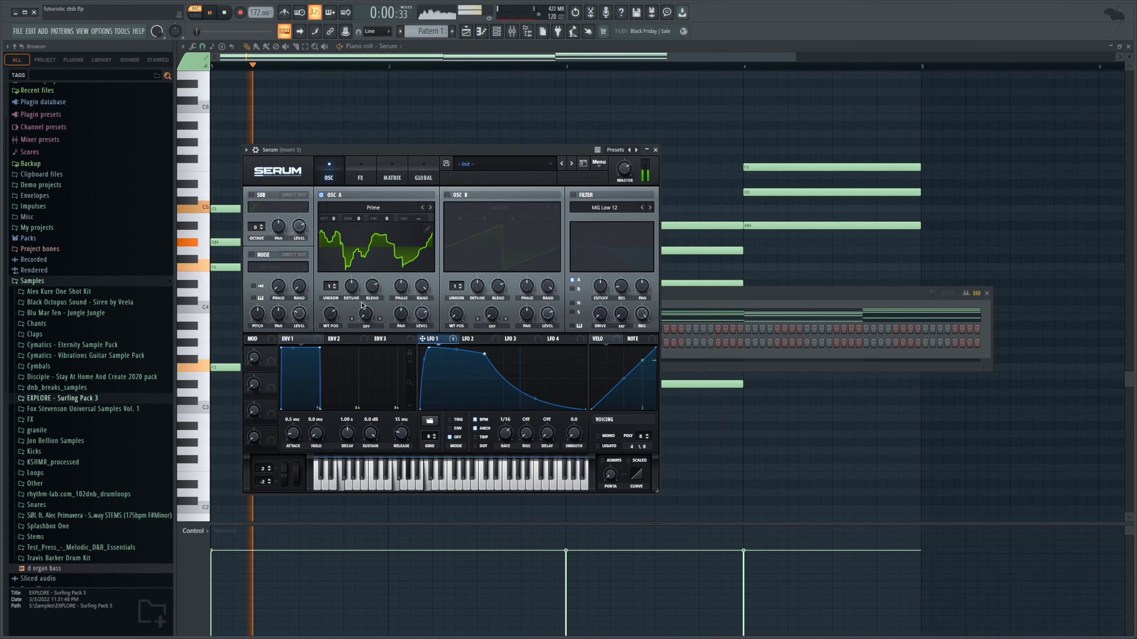
pyautogui.moveTo(330, 338); pyautogui.dragTo(324, 359)
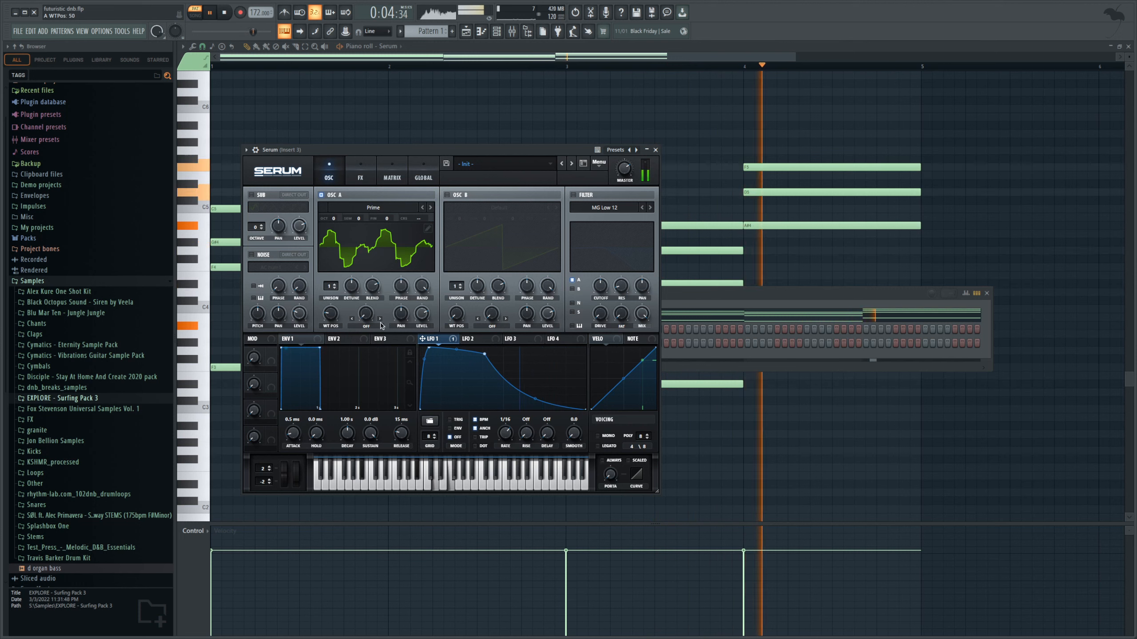
pyautogui.click(380, 319)
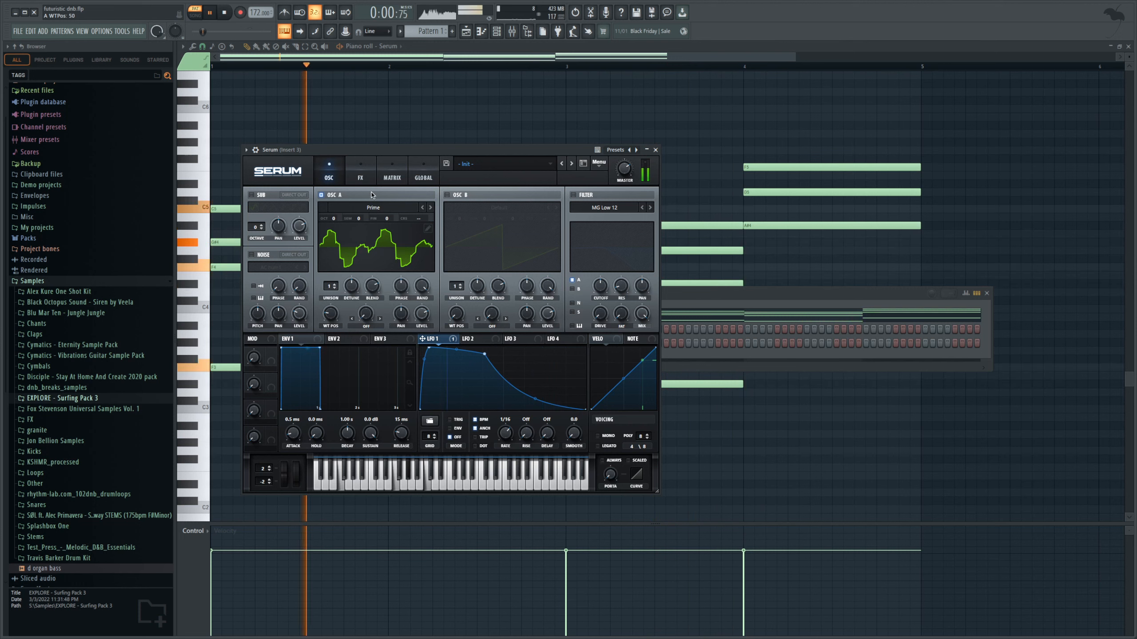
# - Move Serum's distortion further down the effects chain, behind the compressor, and enable the chorus
pyautogui.click(360, 175)
pyautogui.press('space')
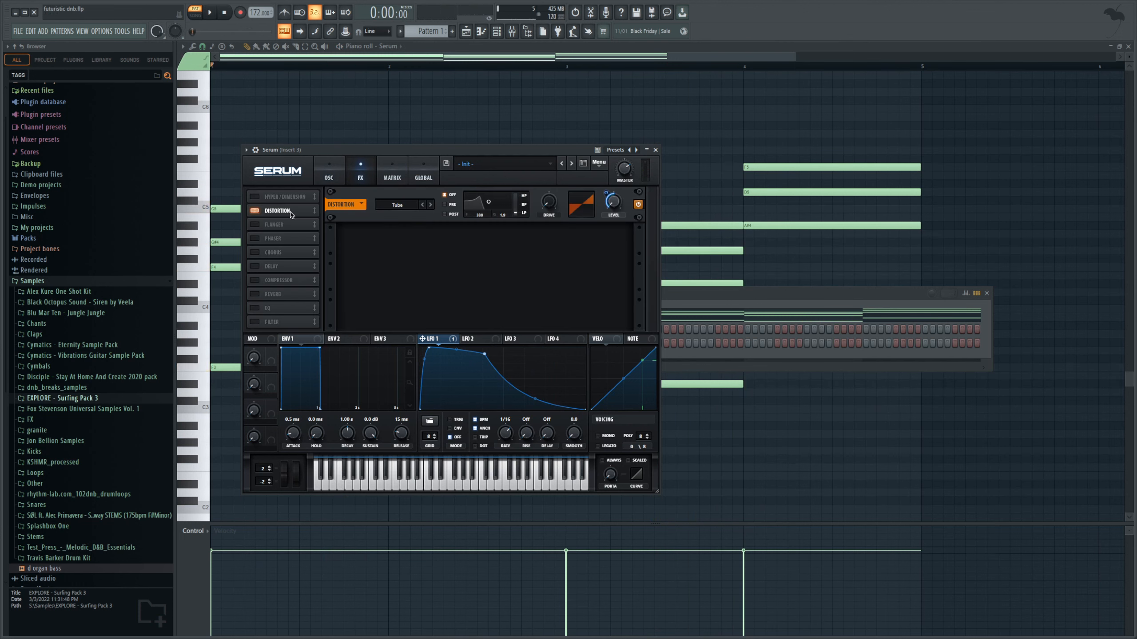
pyautogui.moveTo(291, 215); pyautogui.dragTo(293, 284)
pyautogui.click(254, 238)
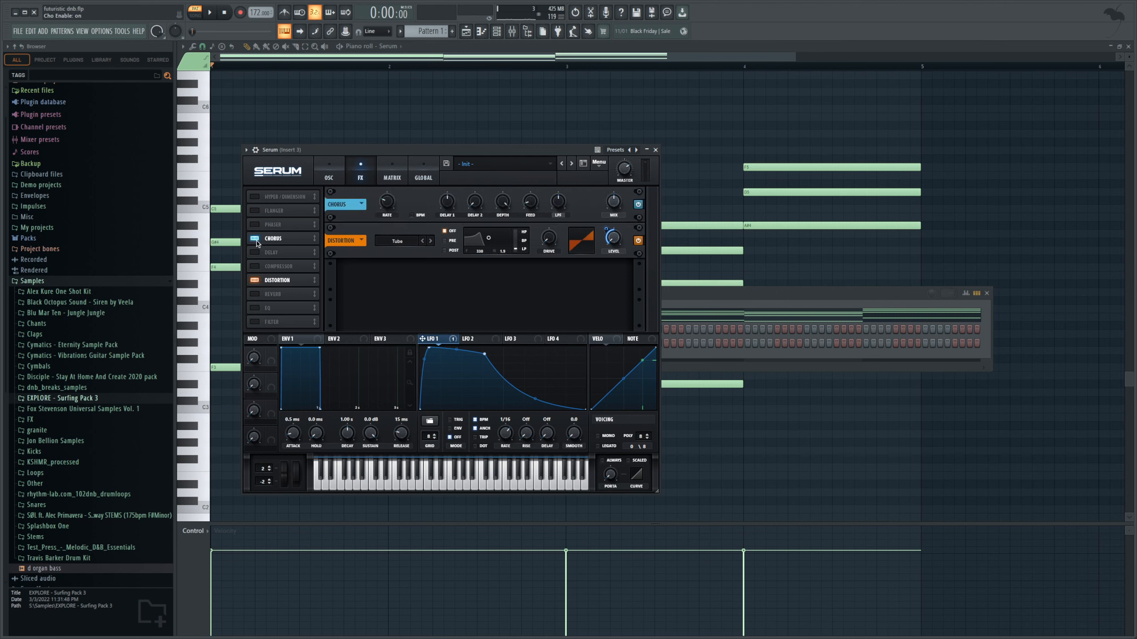
# - Try the chorus after the distortion, audition it, and return the chorus to before the distortion
pyautogui.moveTo(277, 239); pyautogui.dragTo(282, 287)
pyautogui.press('space')
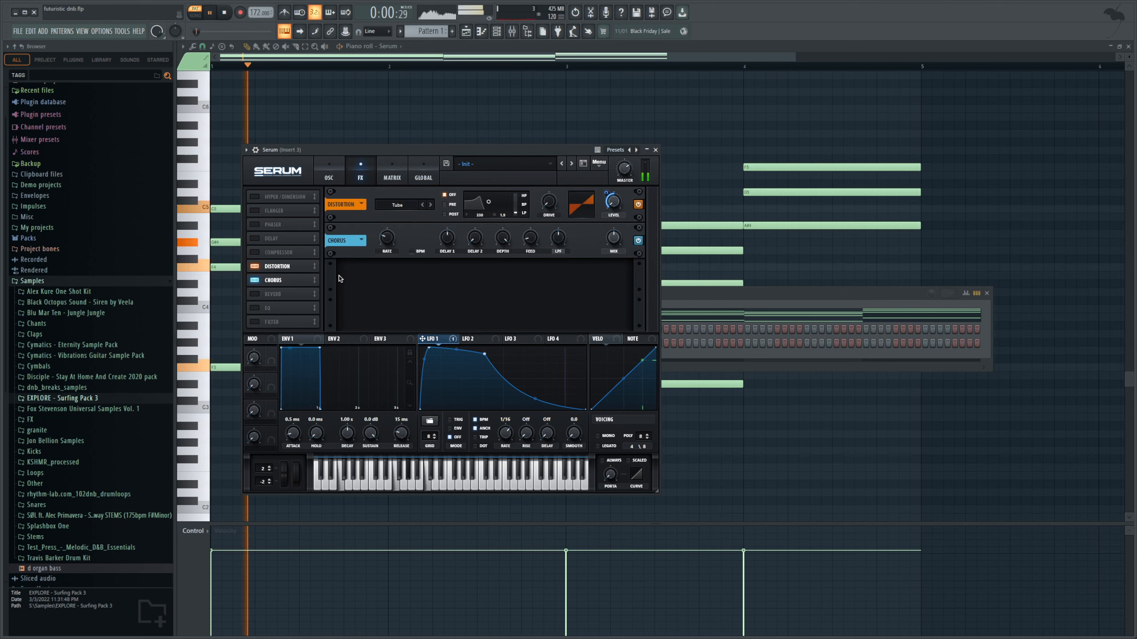
pyautogui.press('space')
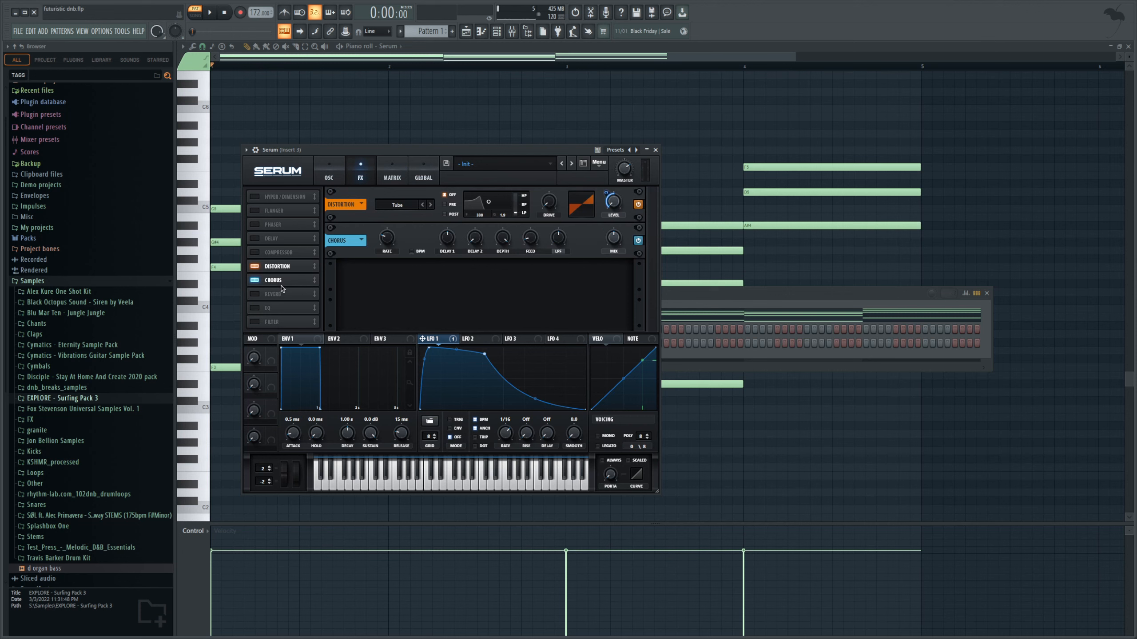
pyautogui.moveTo(282, 288); pyautogui.dragTo(282, 263)
# - Audition the chorus ahead of the distortion and set the chorus mix to about 60%
pyautogui.press('space')
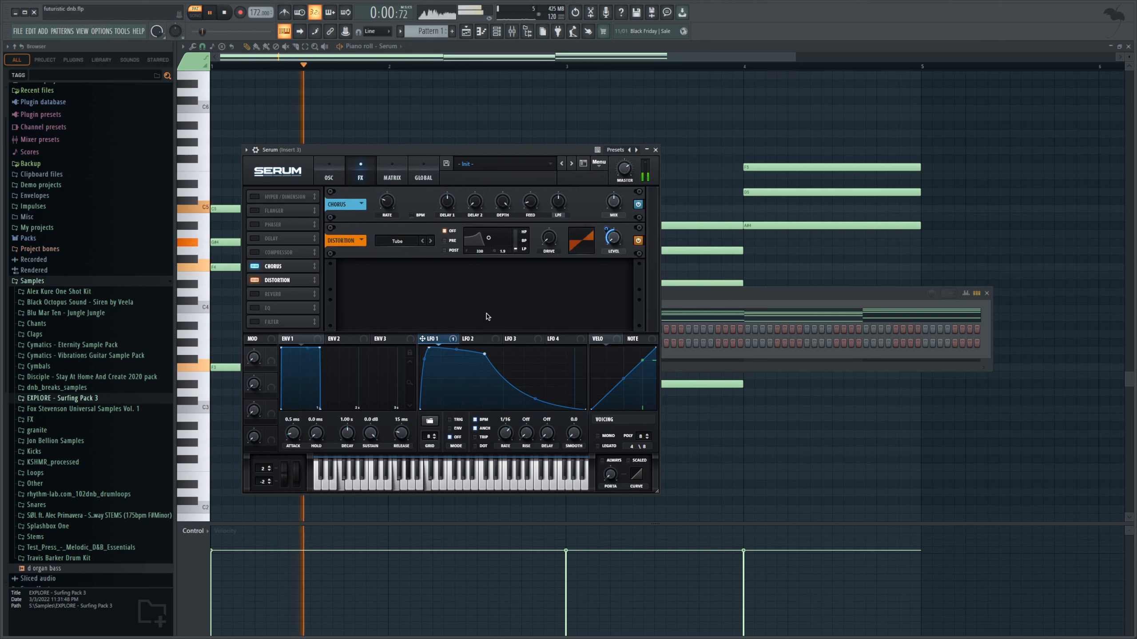
pyautogui.press('space')
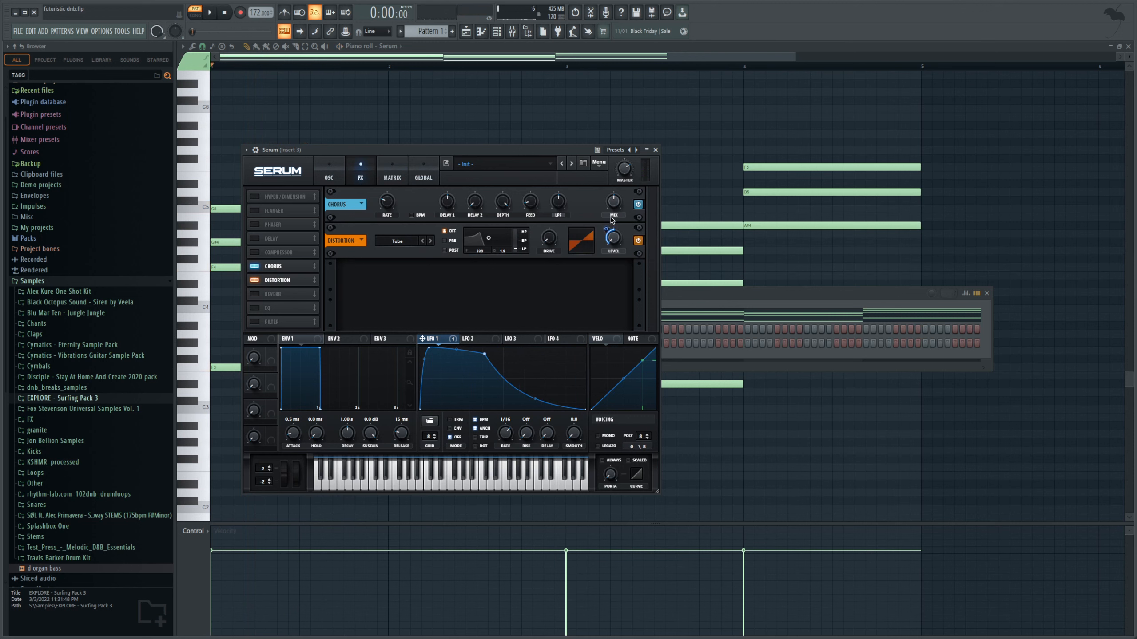
pyautogui.press('space')
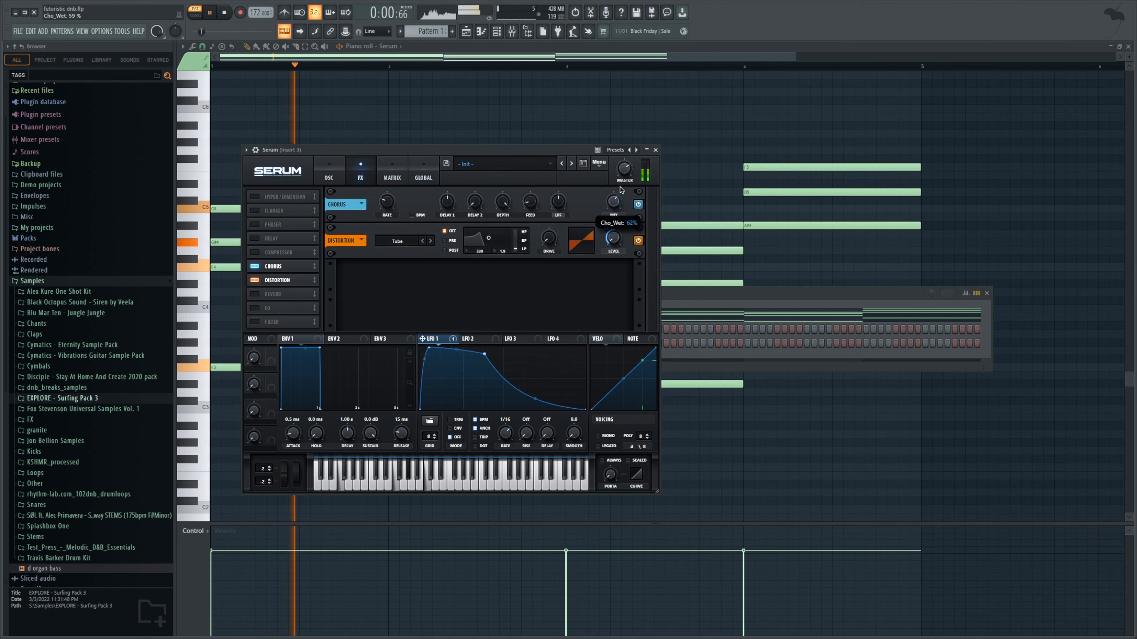
pyautogui.press('space')
# - Enable oscillator B with the Basic Shapes wavetable, one octave up, with 7 unison voices, and adjust its detune during playback
pyautogui.click(328, 178)
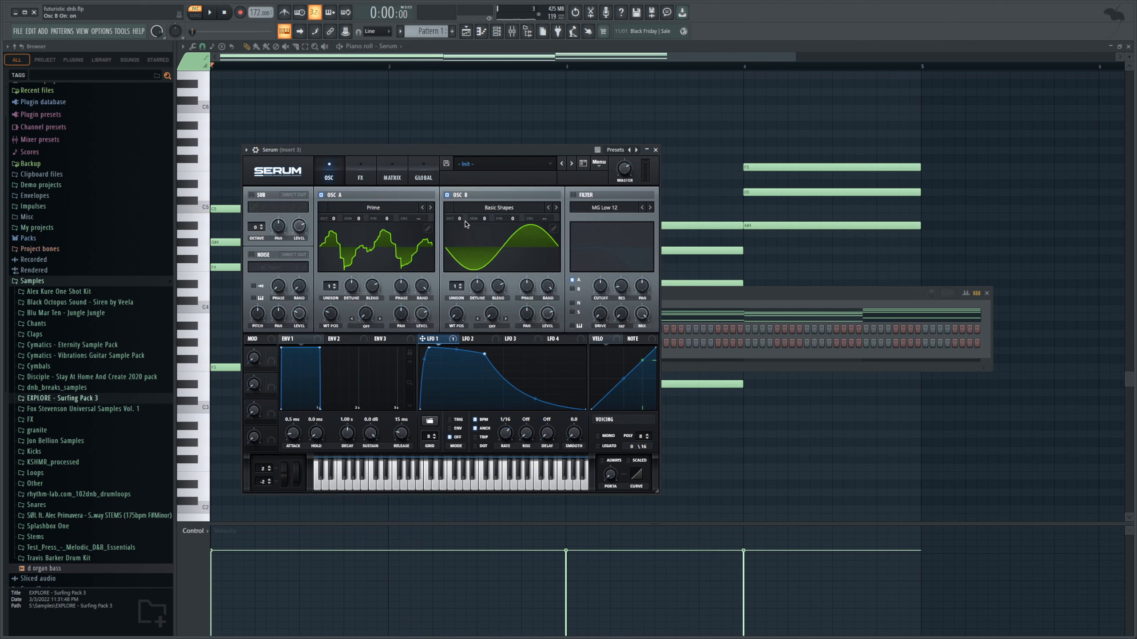
pyautogui.scroll(6, 456, 287)
pyautogui.press('space')
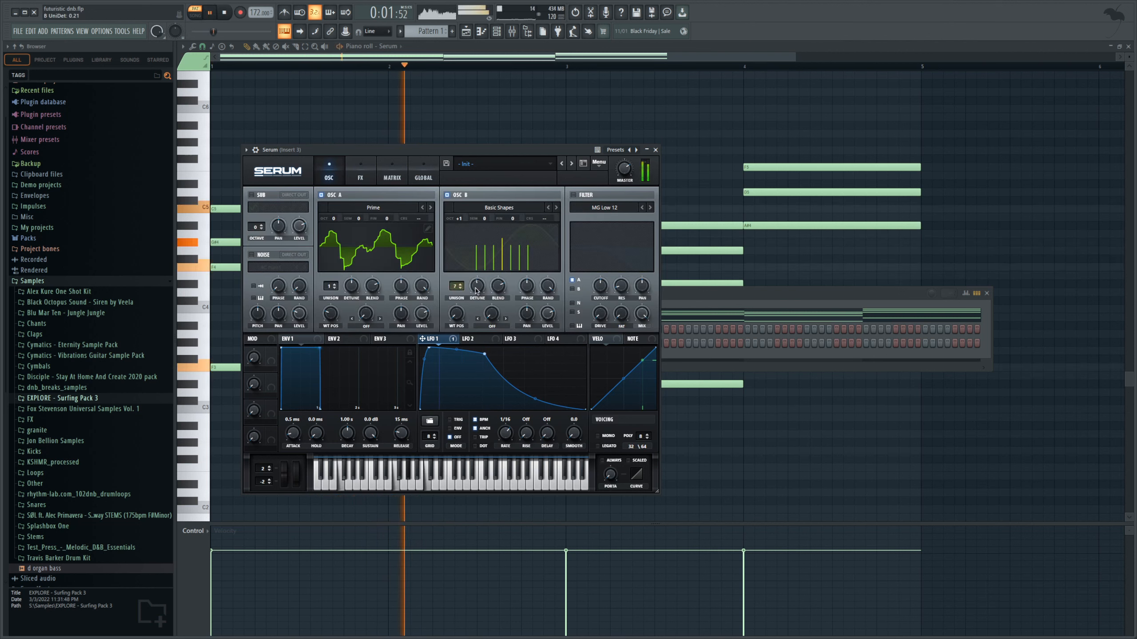
pyautogui.scroll(1, 474, 215)
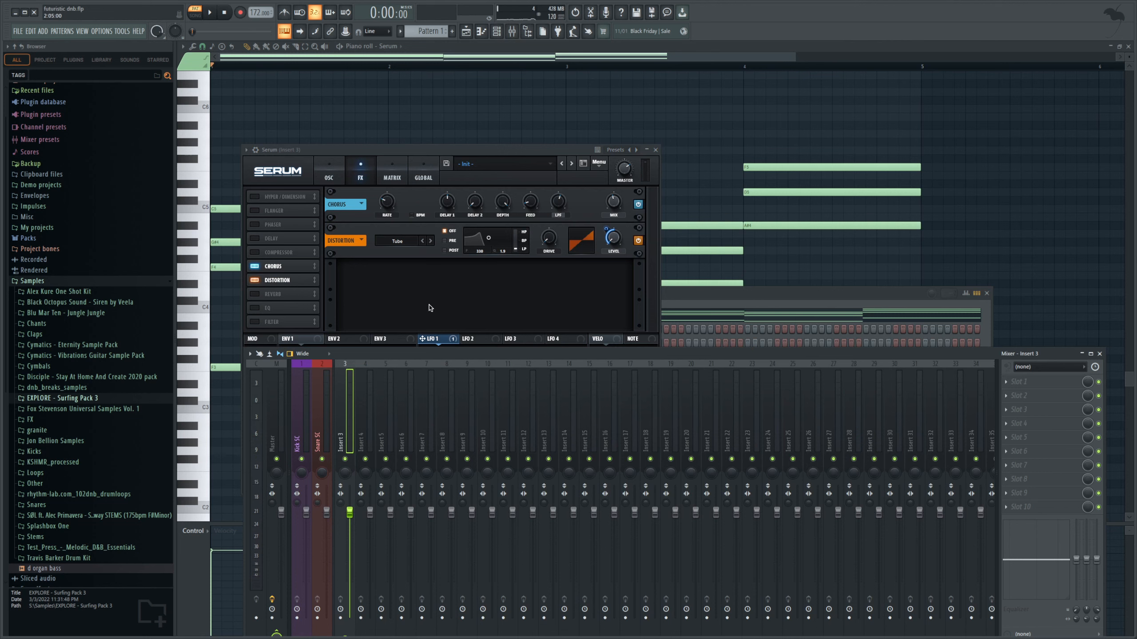
# - Enable Serum's compressor in multiband mode and adjust the high band to about 62% while auditioning the chords
pyautogui.click(420, 300)
pyautogui.click(254, 252)
pyautogui.click(543, 216)
pyautogui.click(212, 20)
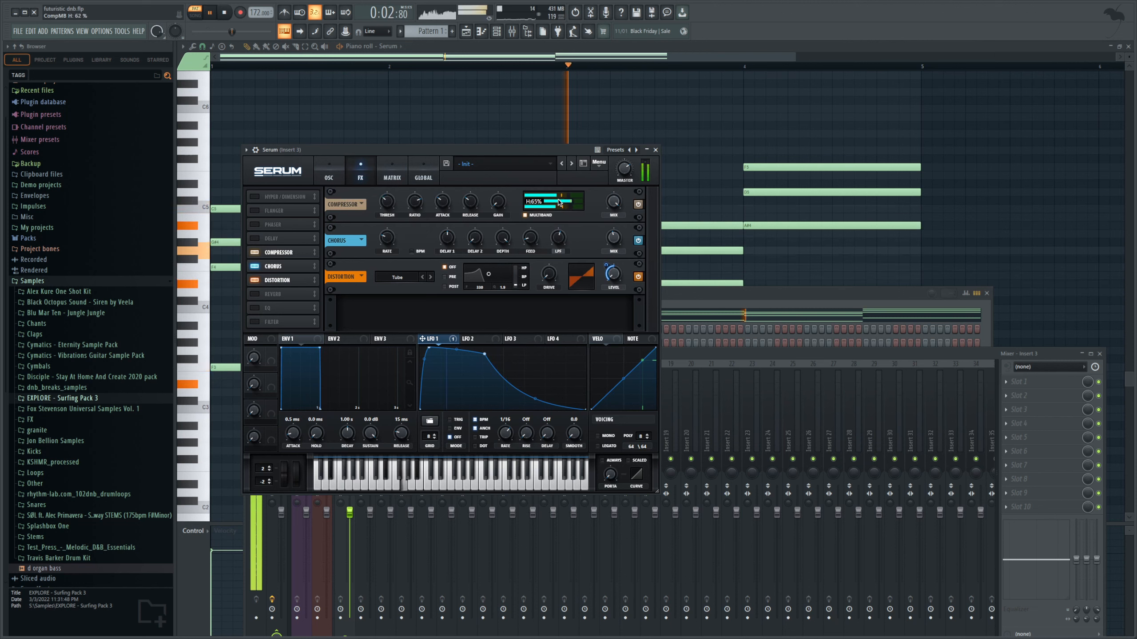
pyautogui.moveTo(551, 210)
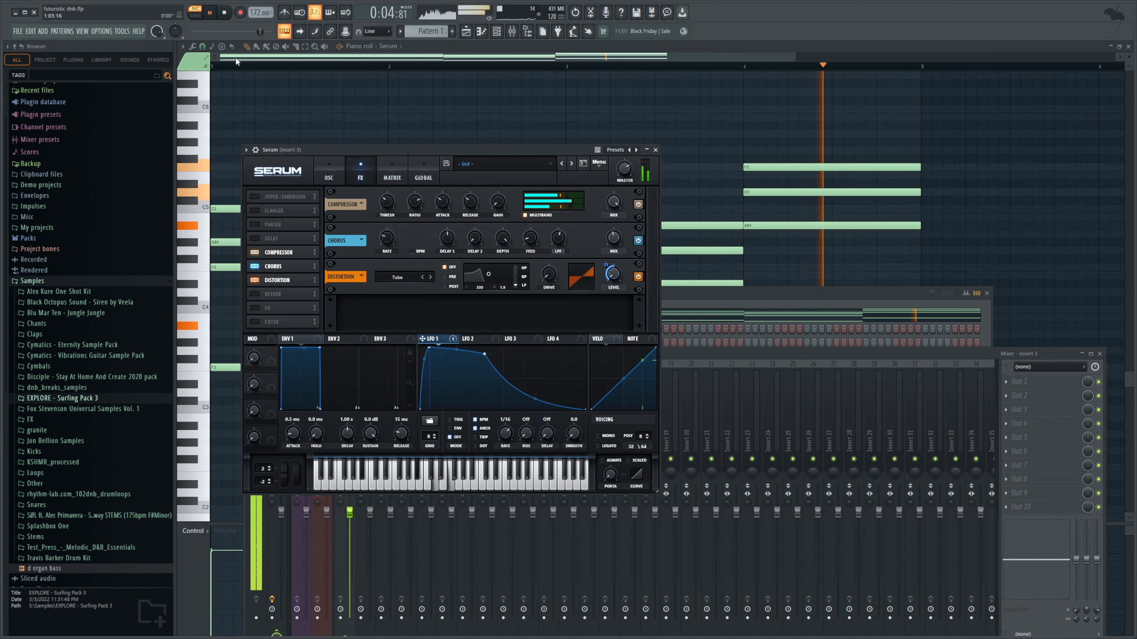
pyautogui.press('space')
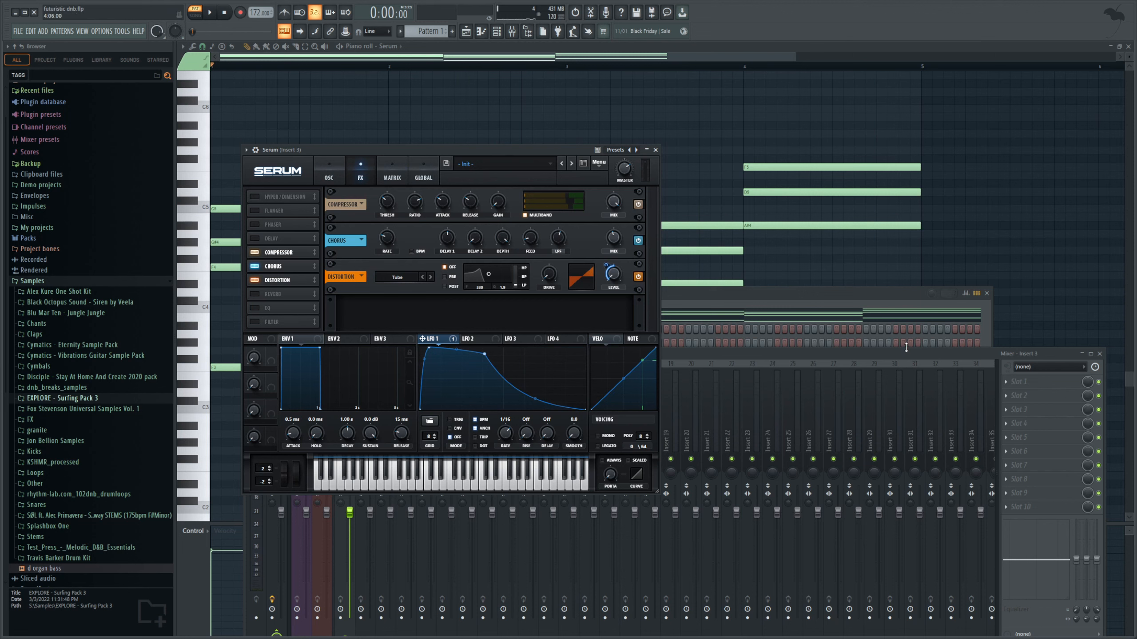
# - Enable the phaser, set its depth to 0%, and sweep its frequency manually during playback
pyautogui.click(256, 224)
pyautogui.moveTo(448, 205); pyautogui.dragTo(441, 229)
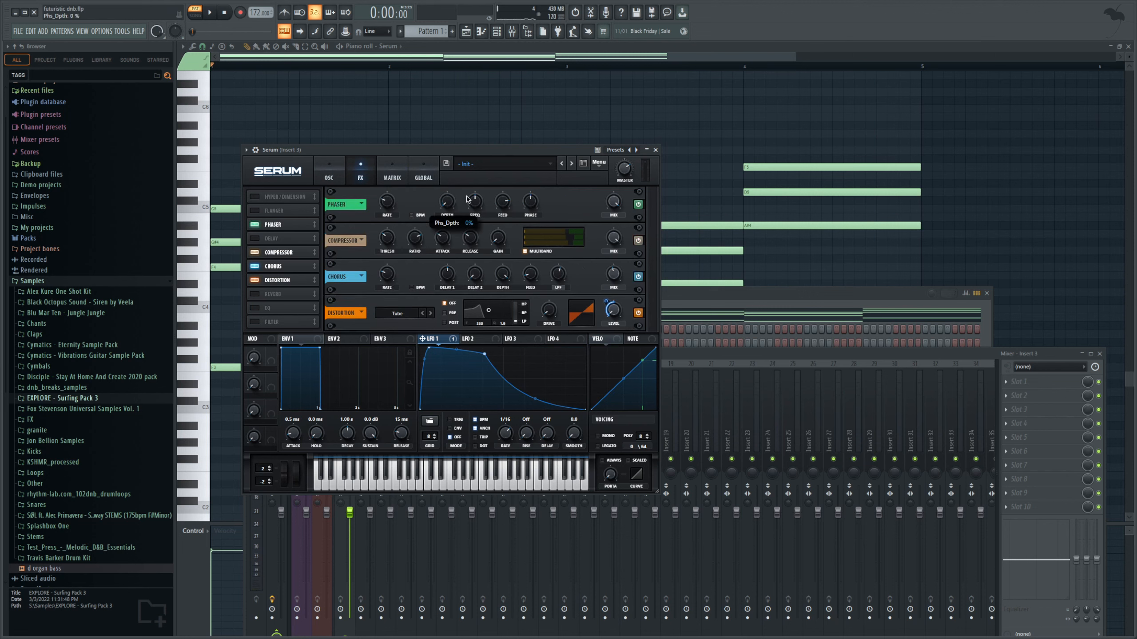
pyautogui.press('space')
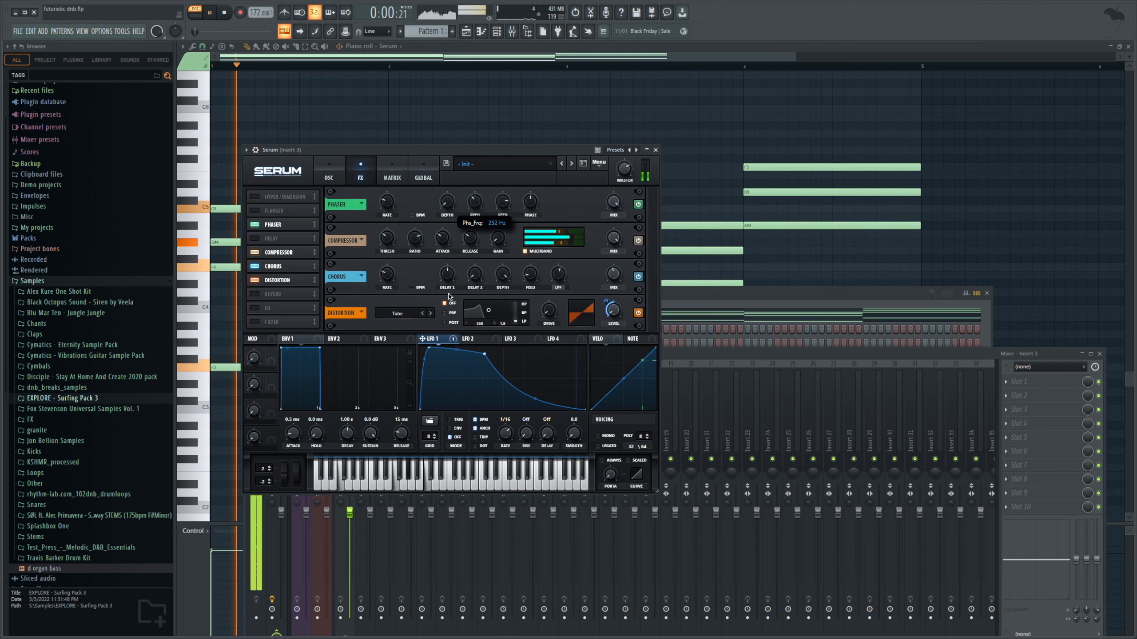
pyautogui.press('space')
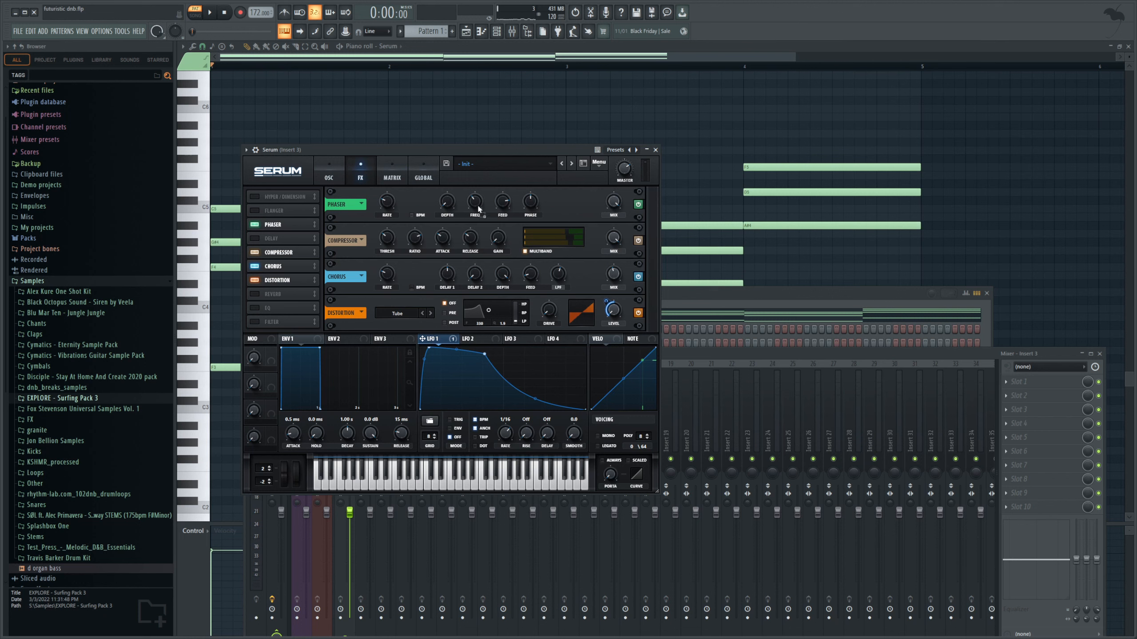
# - Modulate the phaser frequency with LFO 1 at an amount of 45, tune the base frequency, and set the phaser mix to 40%
pyautogui.moveTo(470, 194); pyautogui.dragTo(464, 199)
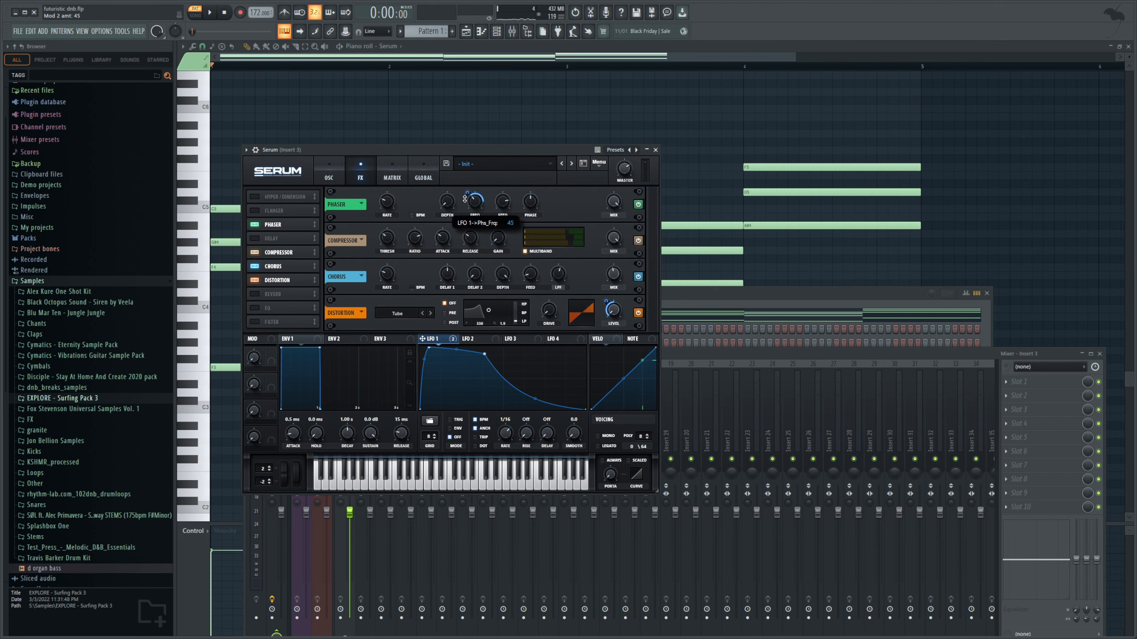
pyautogui.press('space')
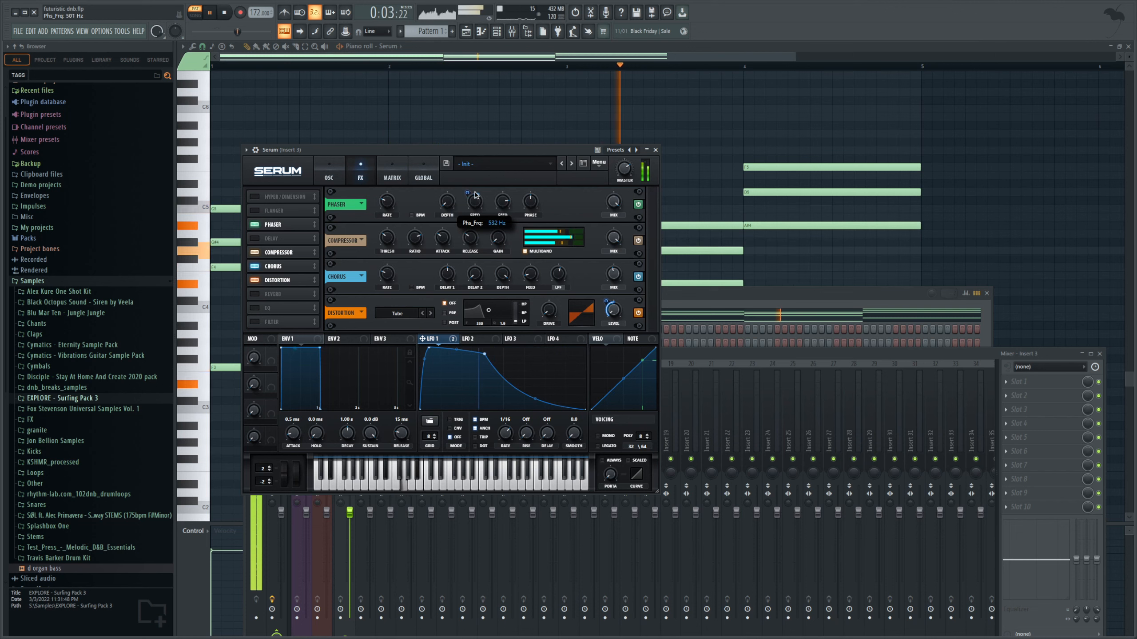
pyautogui.press('space')
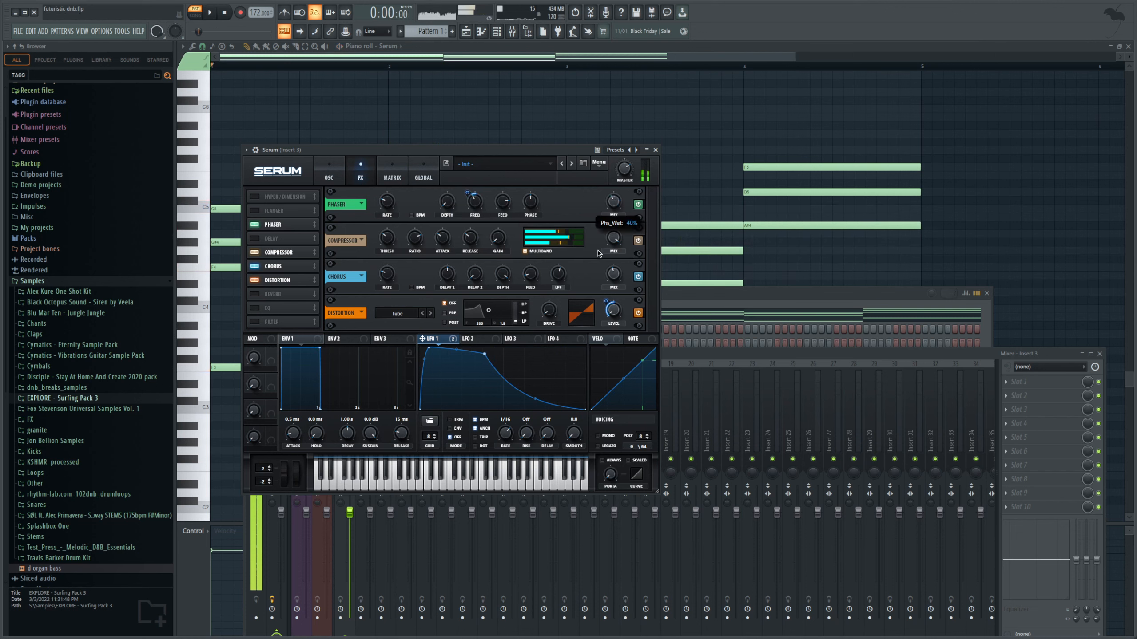
# - Load Disperser in the first effect slot of Insert 3 and set its frequency to about 213 Hz during playback
pyautogui.click(1042, 383)
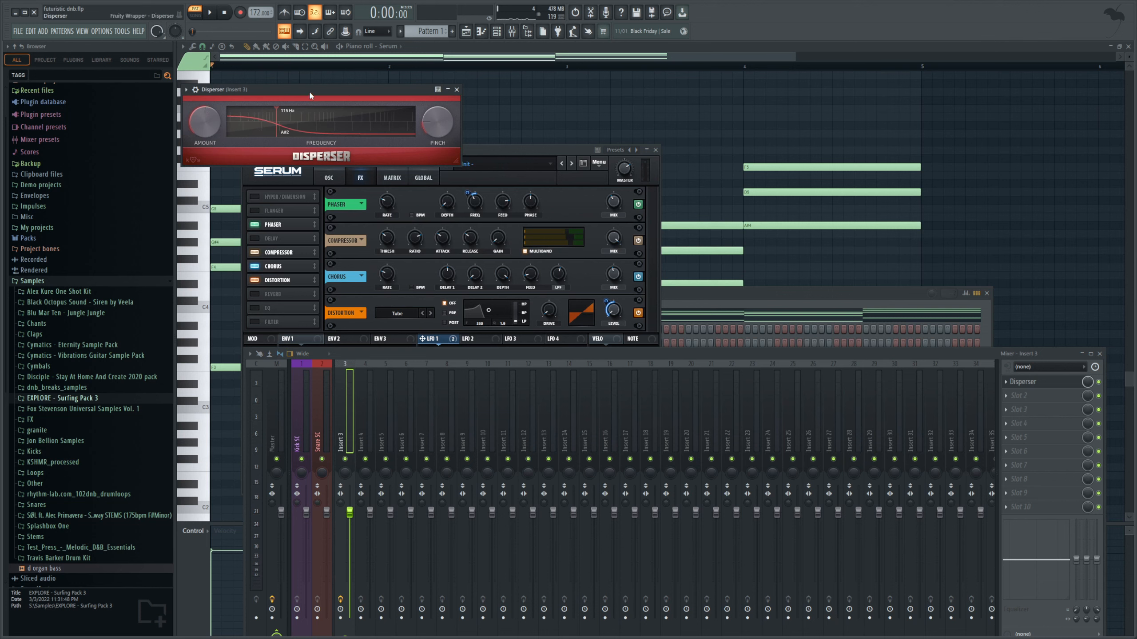
pyautogui.moveTo(309, 90); pyautogui.dragTo(332, 120)
pyautogui.click(211, 13)
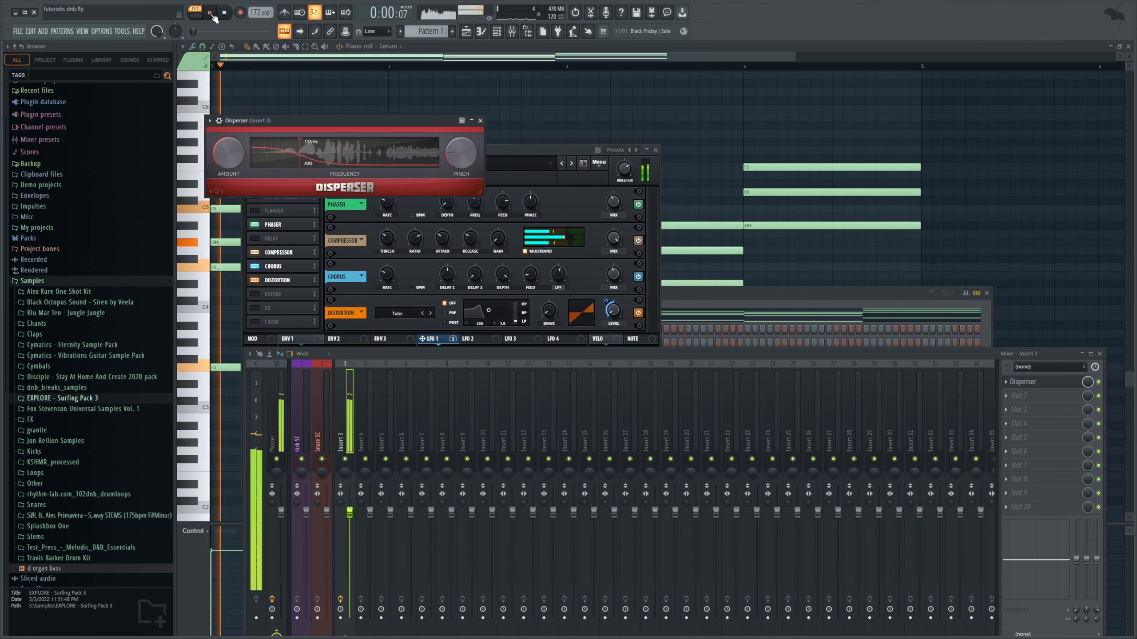
pyautogui.moveTo(327, 156); pyautogui.dragTo(343, 156)
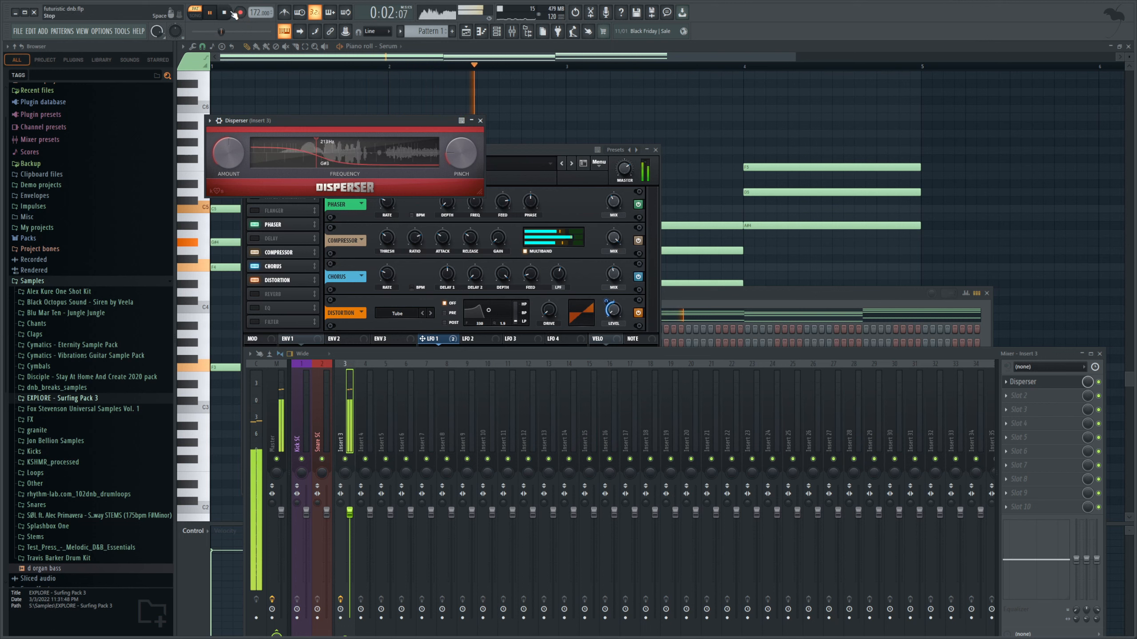
pyautogui.press('space')
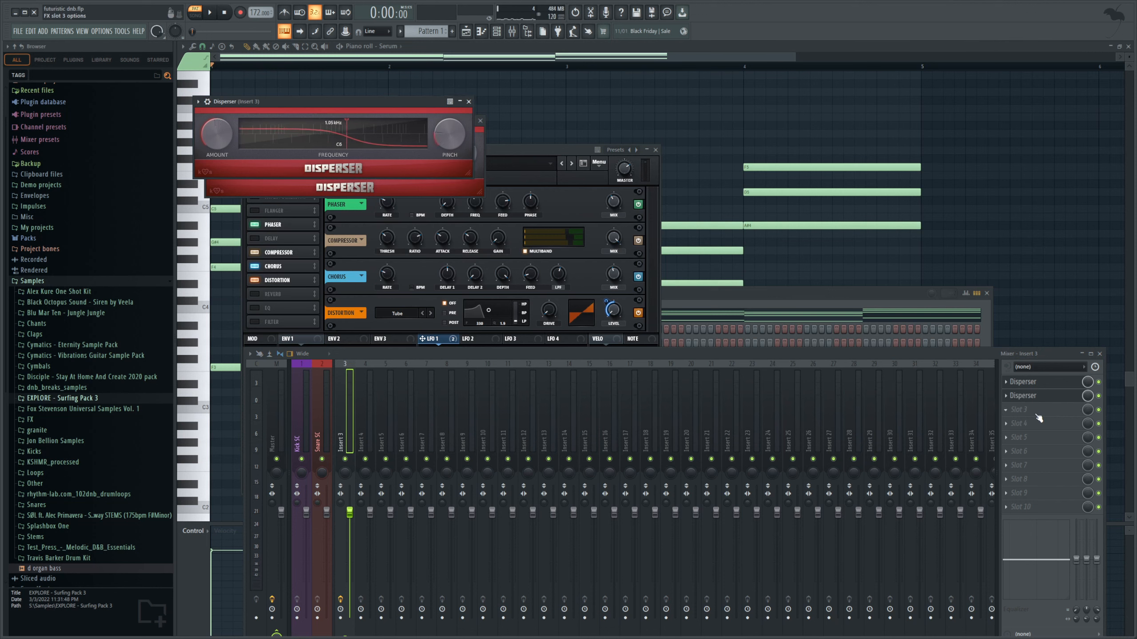
# - Add two more Disperser instances at about 1.05 kHz and 3.78 kHz on Insert 3 and audition them
pyautogui.moveTo(367, 146); pyautogui.dragTo(428, 146)
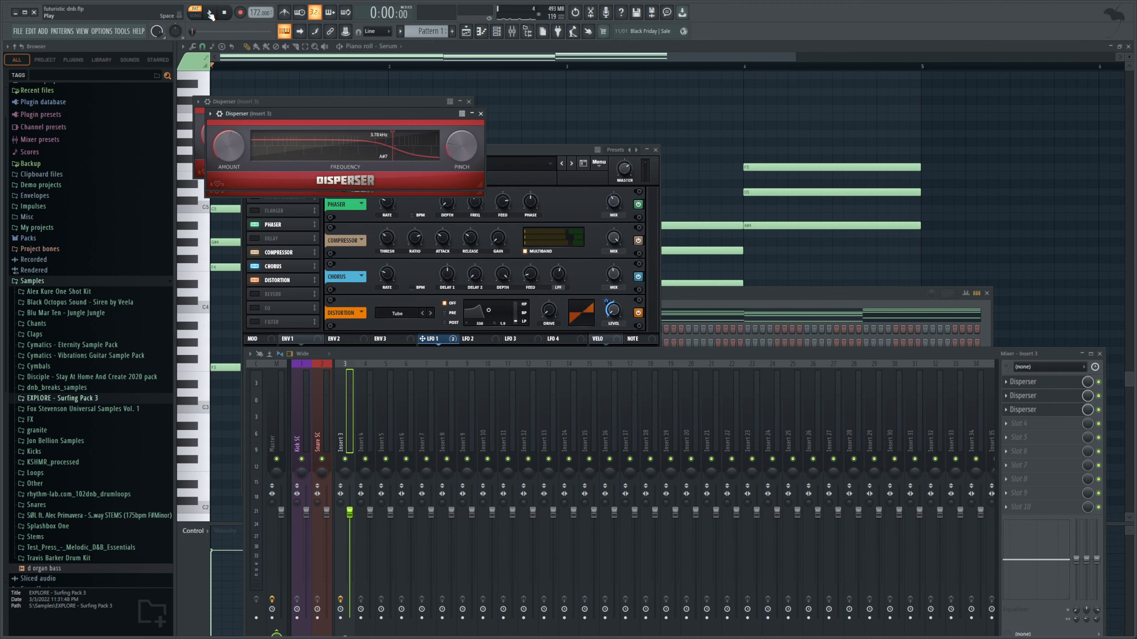
pyautogui.click(210, 14)
# - Reopen the mixer and load FabFilter Pro-Q 3 in slot 4 of Insert 3
pyautogui.click(500, 39)
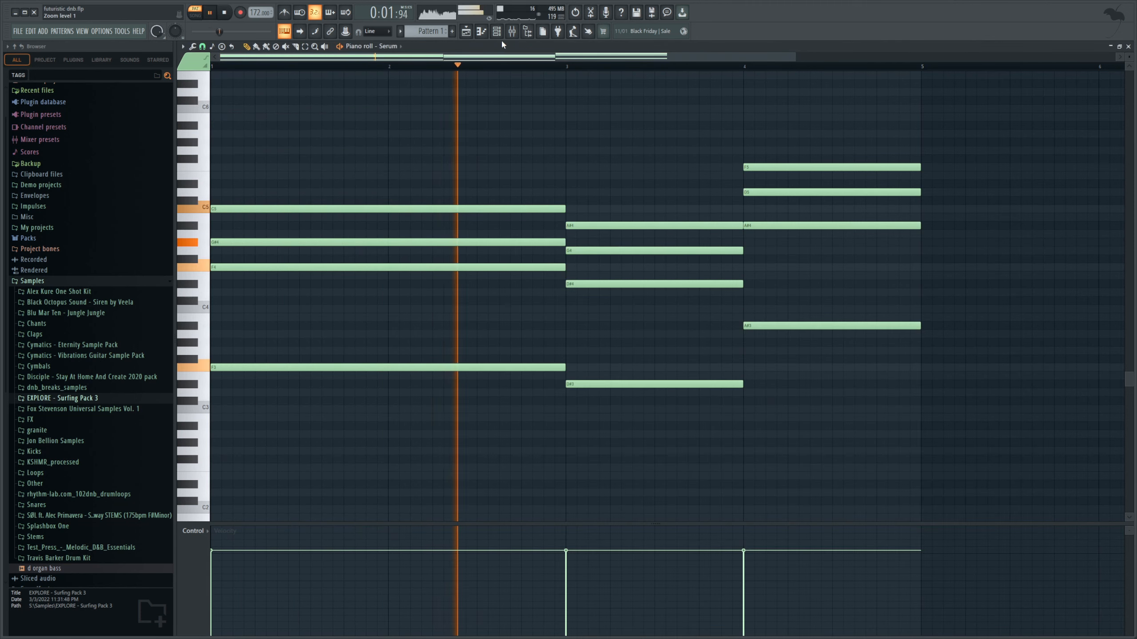
pyautogui.click(512, 31)
pyautogui.press('space')
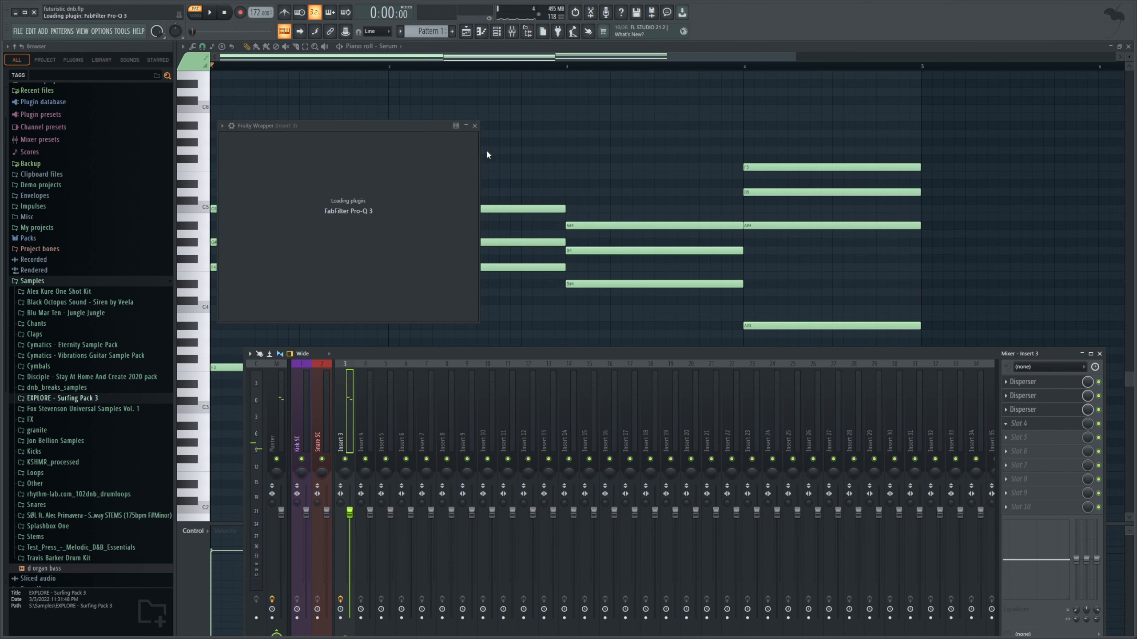
# - Create a 30 dB/oct low cut in Pro-Q 3 during playback and add a flat band in the midrange
pyautogui.press('space')
pyautogui.moveTo(322, 247); pyautogui.dragTo(397, 271)
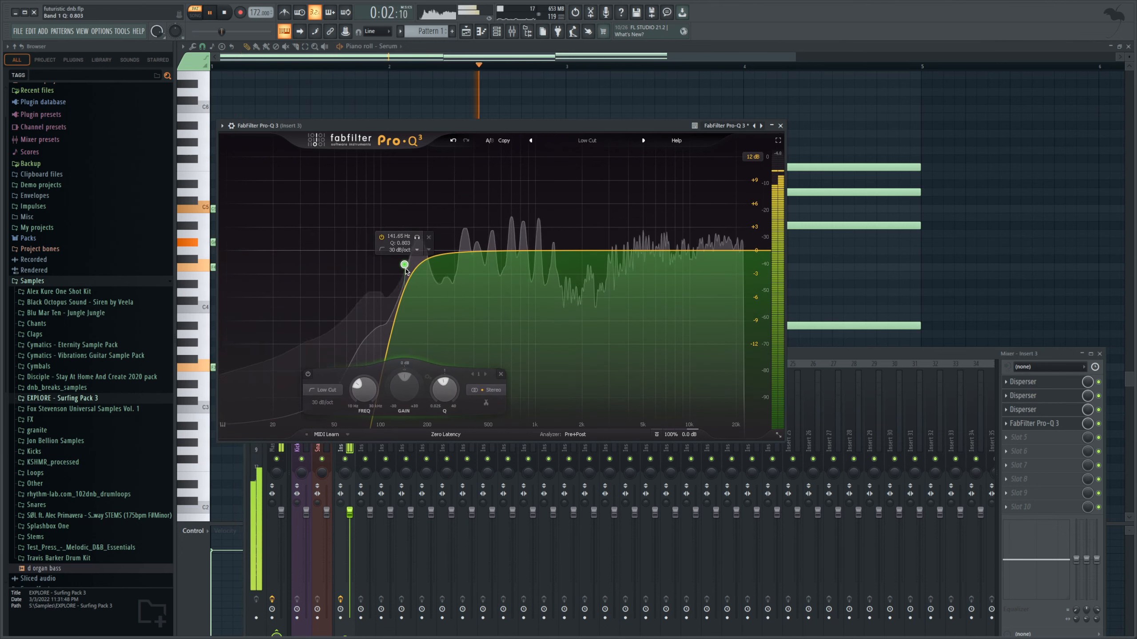
pyautogui.press('space')
pyautogui.doubleClick(599, 252)
# - Reopen Serum, raise oscillator A's wavetable position to about 187, audition it, and close Serum
pyautogui.press('F6')
pyautogui.click(490, 318)
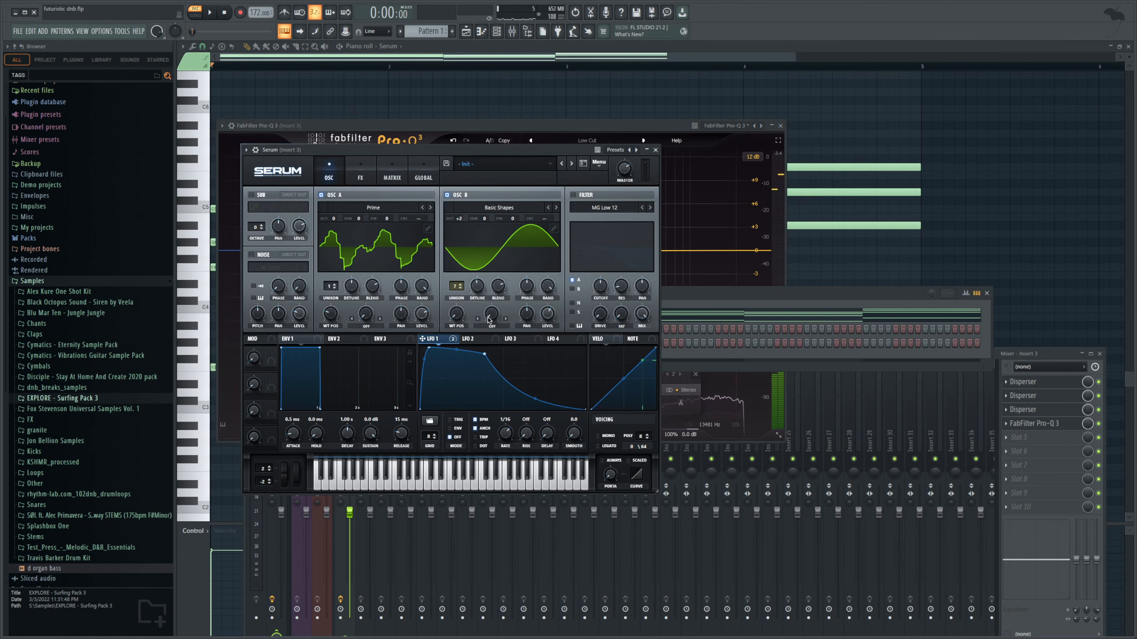
pyautogui.moveTo(332, 316); pyautogui.dragTo(336, 270)
pyautogui.press('space')
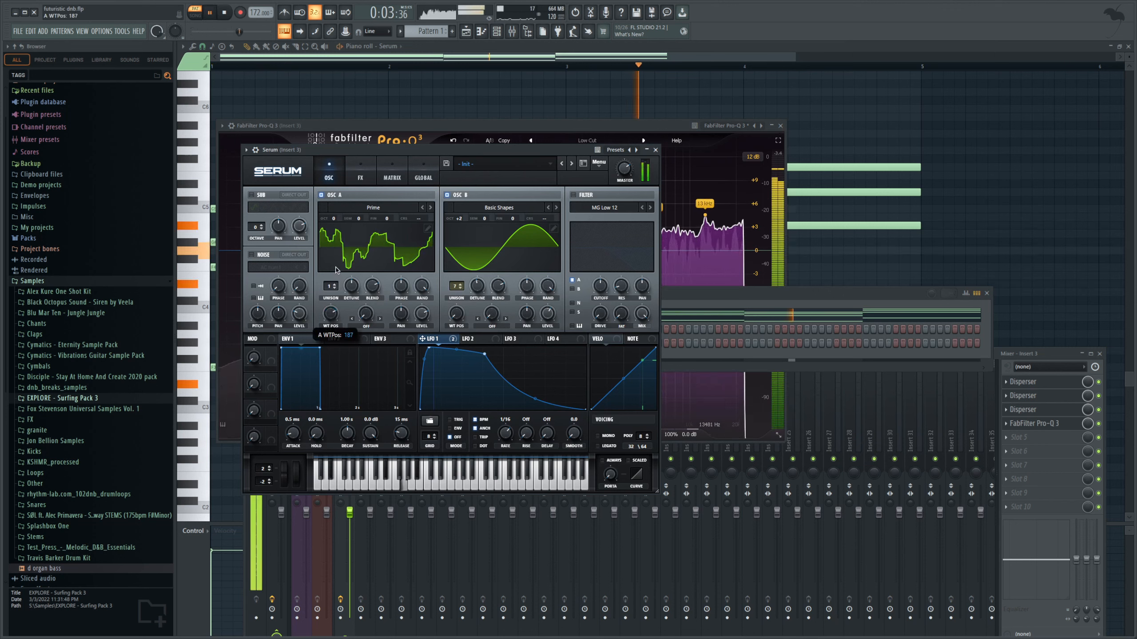
pyautogui.click(655, 150)
pyautogui.press('space')
# - Add a 24 dB/oct high cut in Pro-Q 3, lower it to about 10961 Hz, and audition it
pyautogui.click(742, 251)
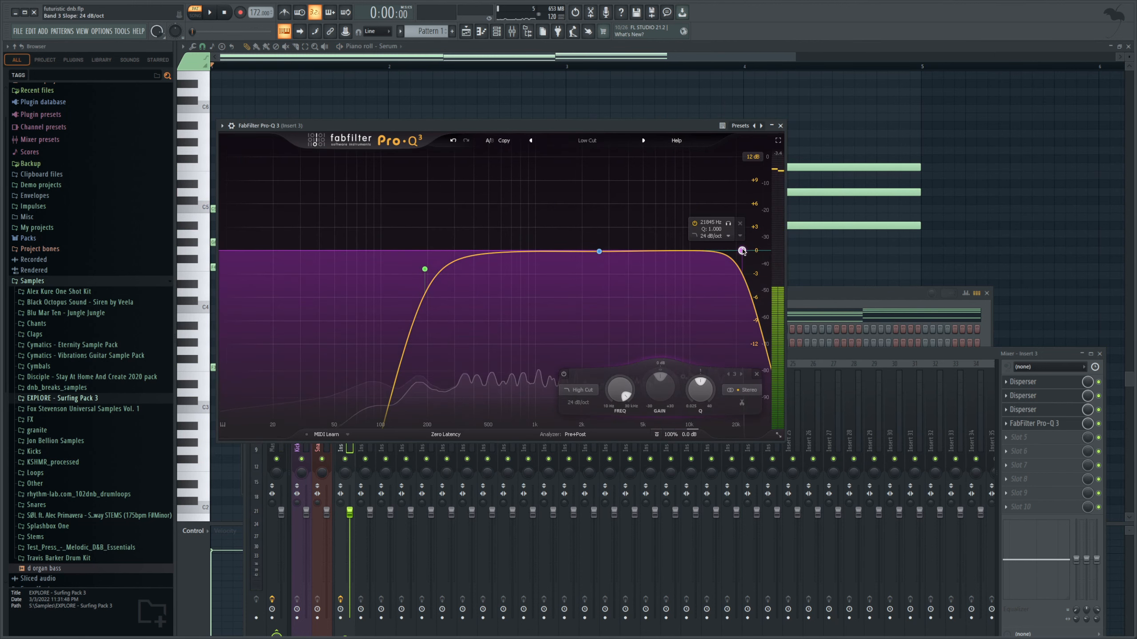
pyautogui.moveTo(742, 251); pyautogui.dragTo(723, 253)
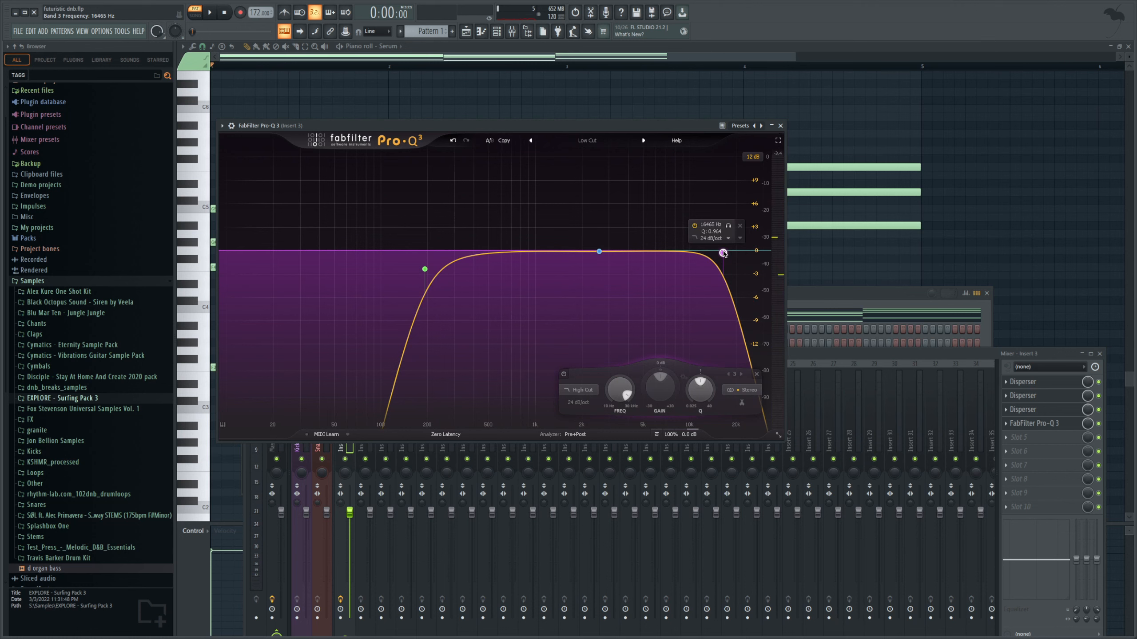
pyautogui.moveTo(723, 253); pyautogui.dragTo(706, 236)
pyautogui.press('space')
pyautogui.press('space')
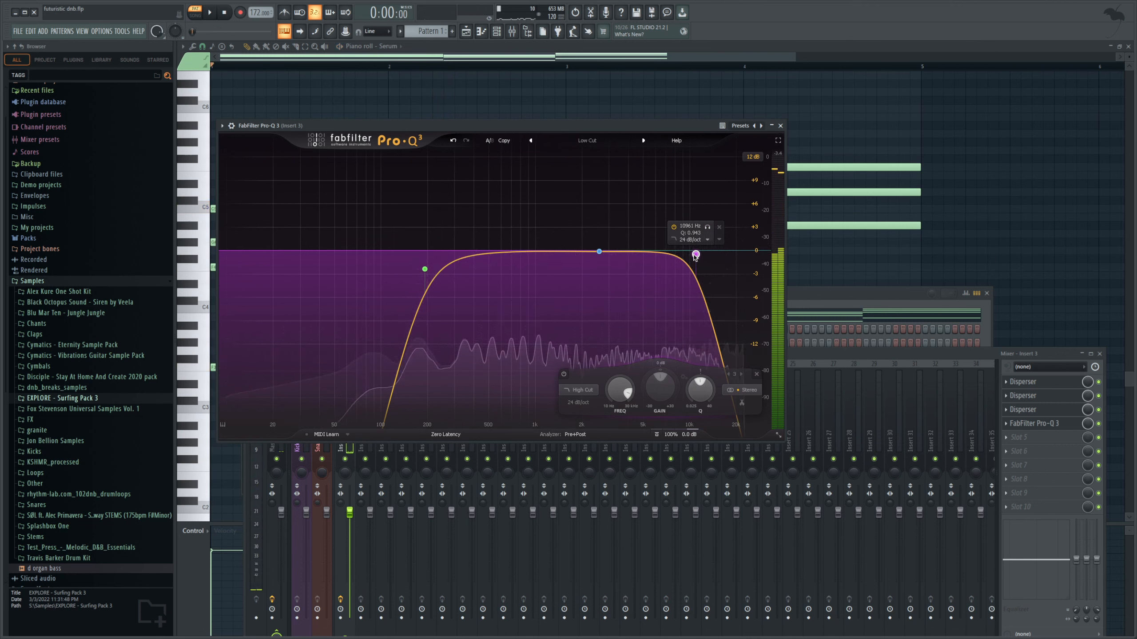
# - Load soothe2 in slot 5 of Insert 3 and set its sharpness to 6.0 and depth to 0.8 while auditioning
pyautogui.click(875, 357)
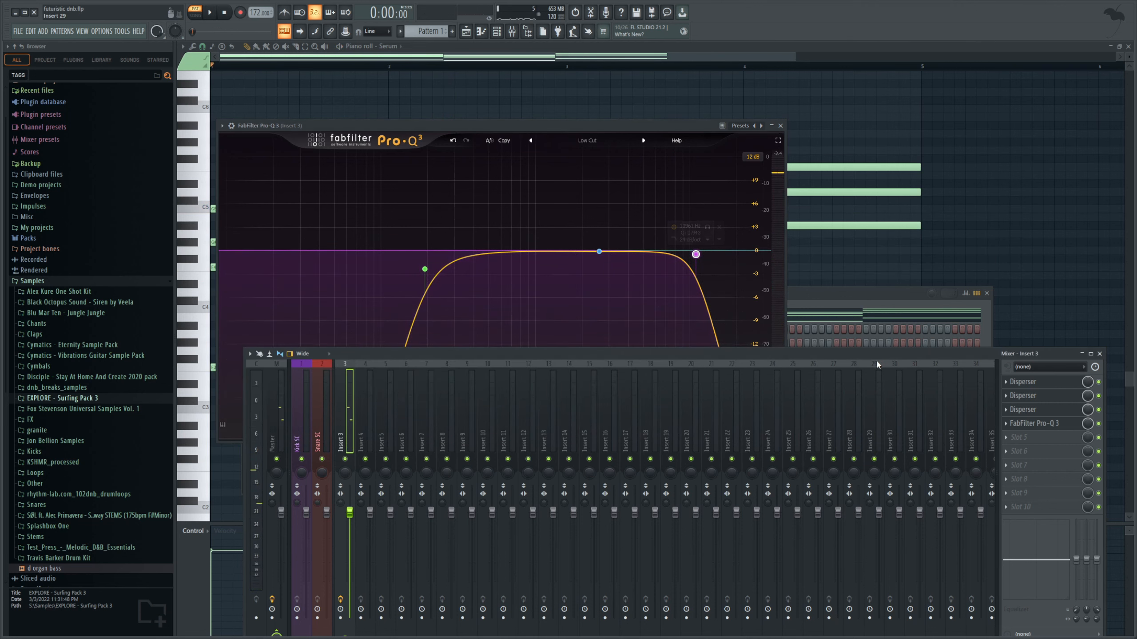
pyautogui.press('space')
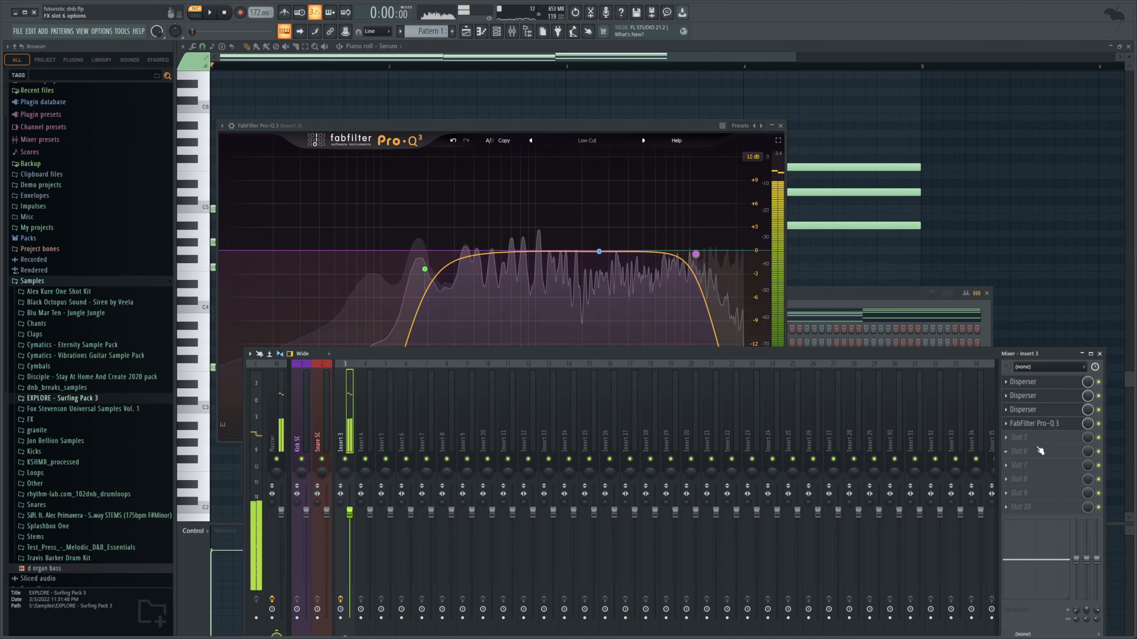
pyautogui.press('space')
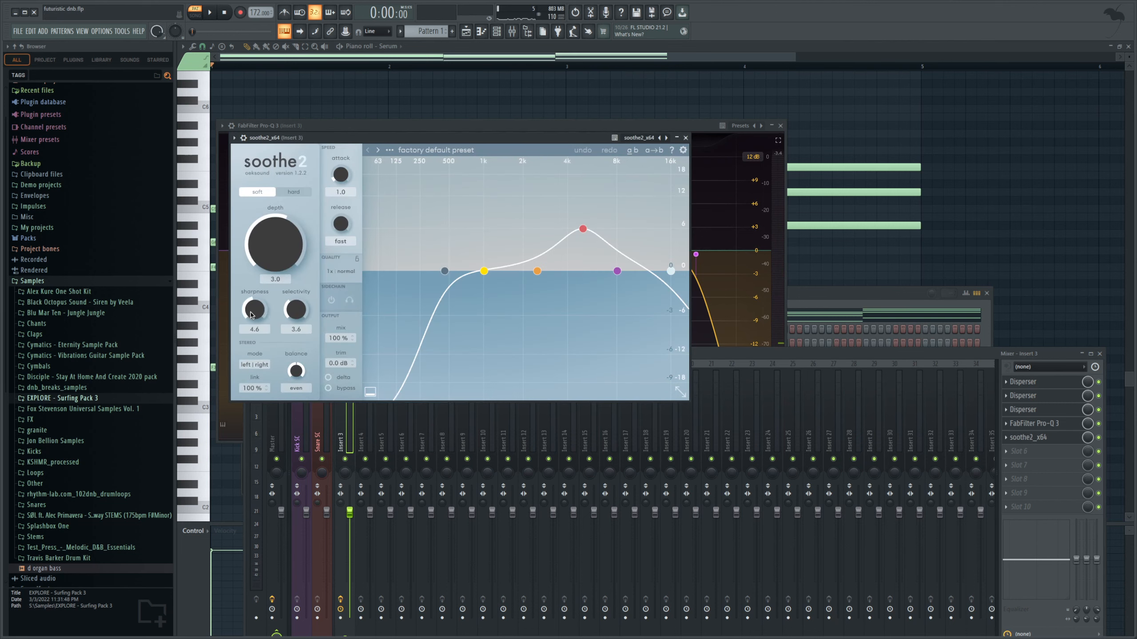
pyautogui.press('space')
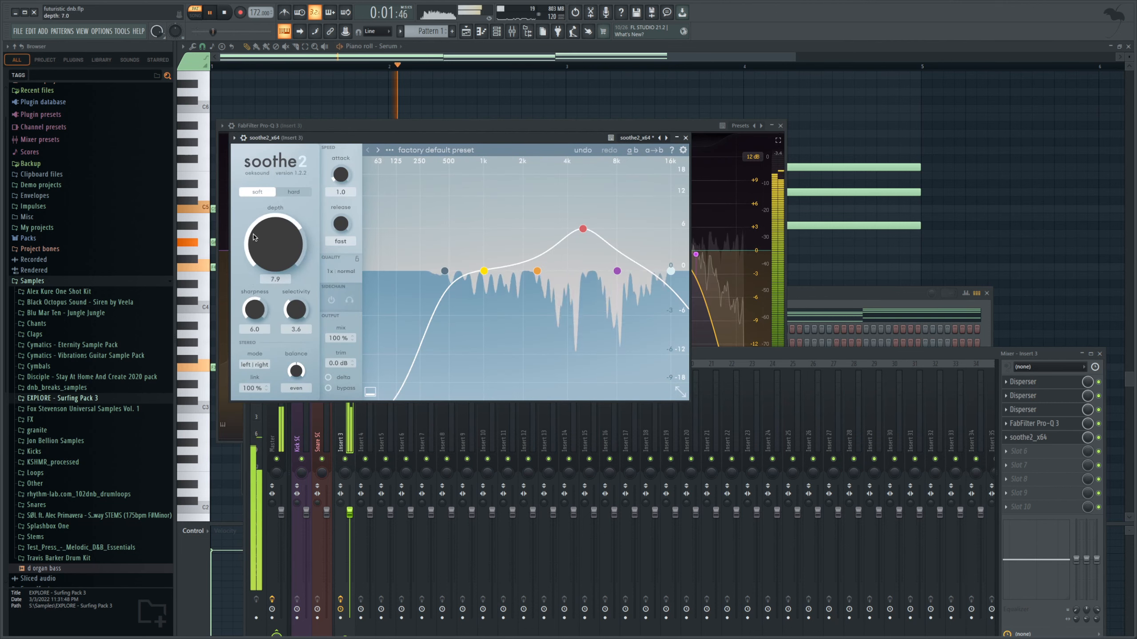
pyautogui.press('space')
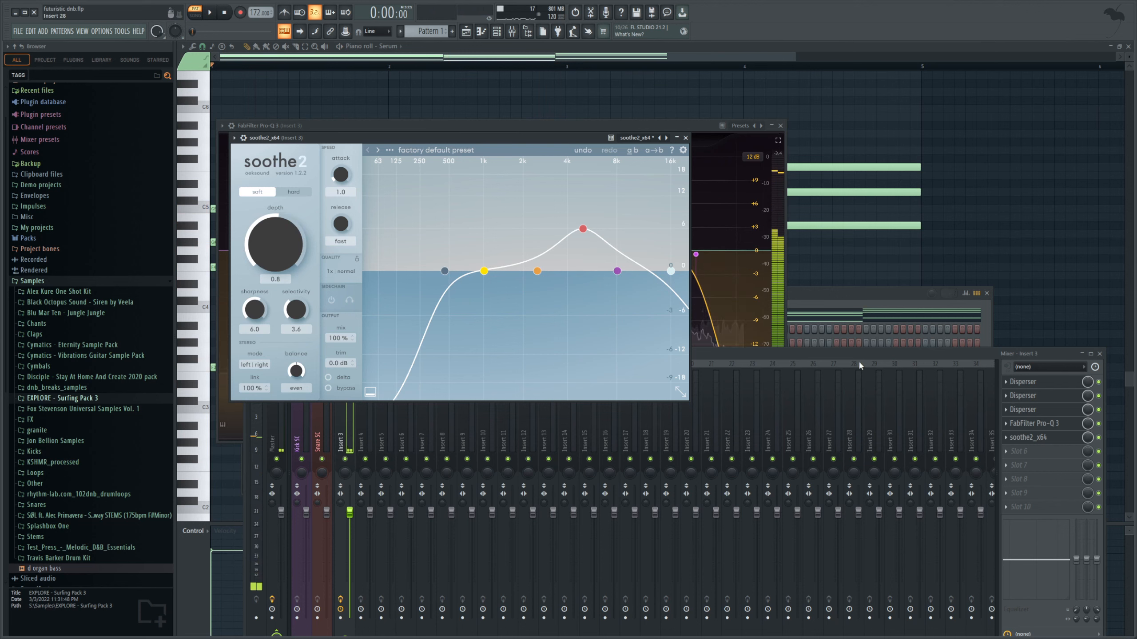
# - Reopen Serum's effects, enable the reverb, and move it ahead of the distortion
pyautogui.click(973, 441)
pyautogui.click(833, 299)
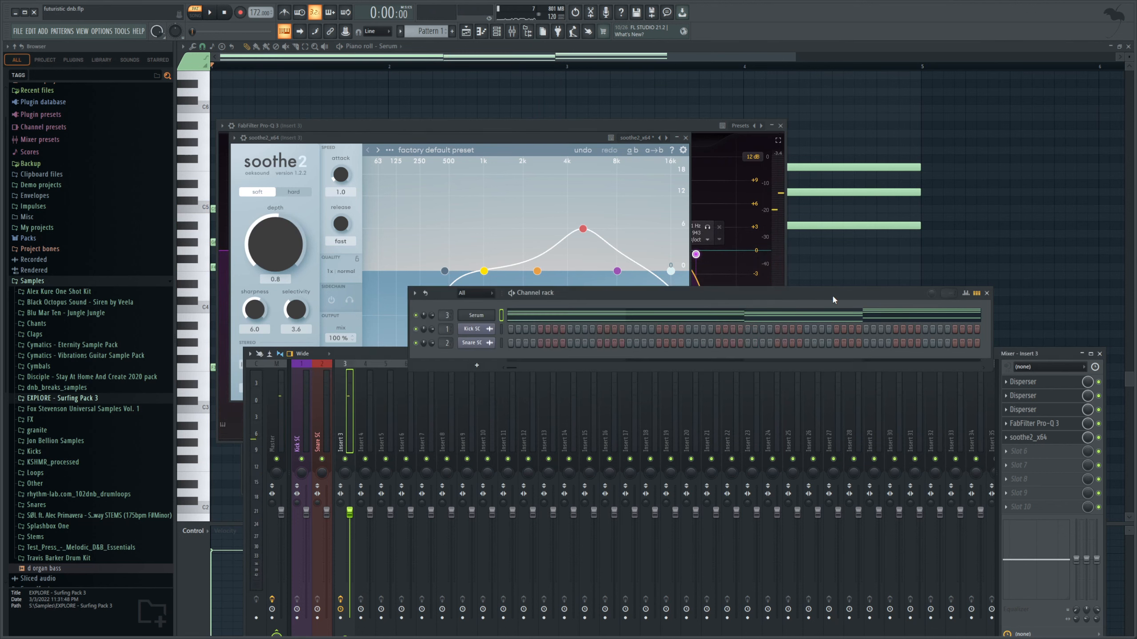
pyautogui.click(467, 313)
pyautogui.click(360, 174)
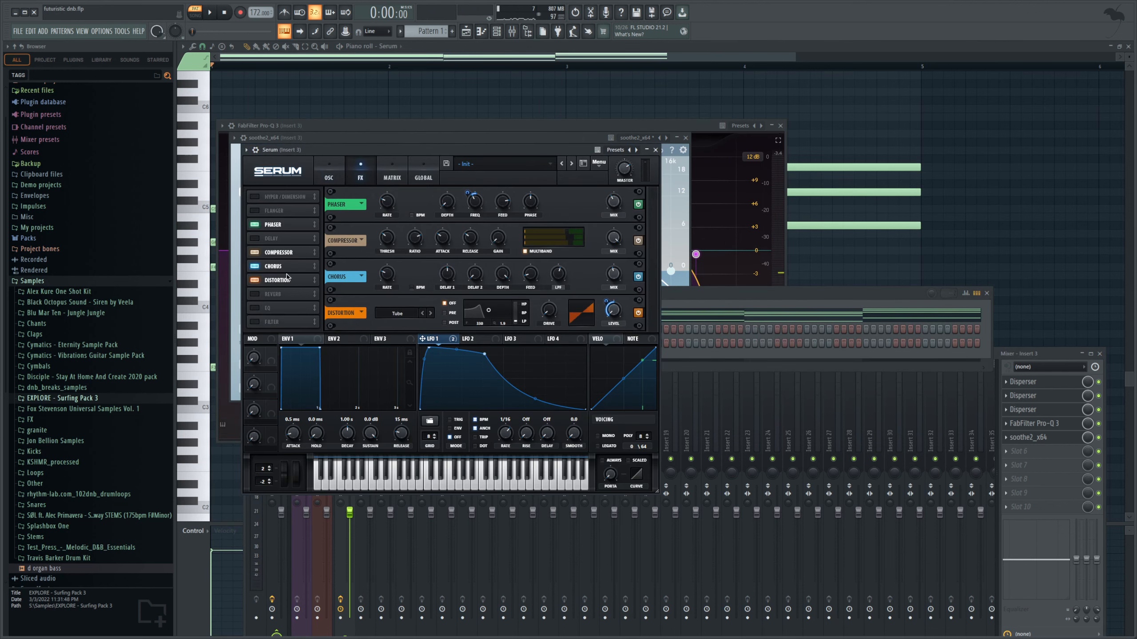
pyautogui.click(254, 294)
pyautogui.moveTo(278, 294); pyautogui.dragTo(277, 280)
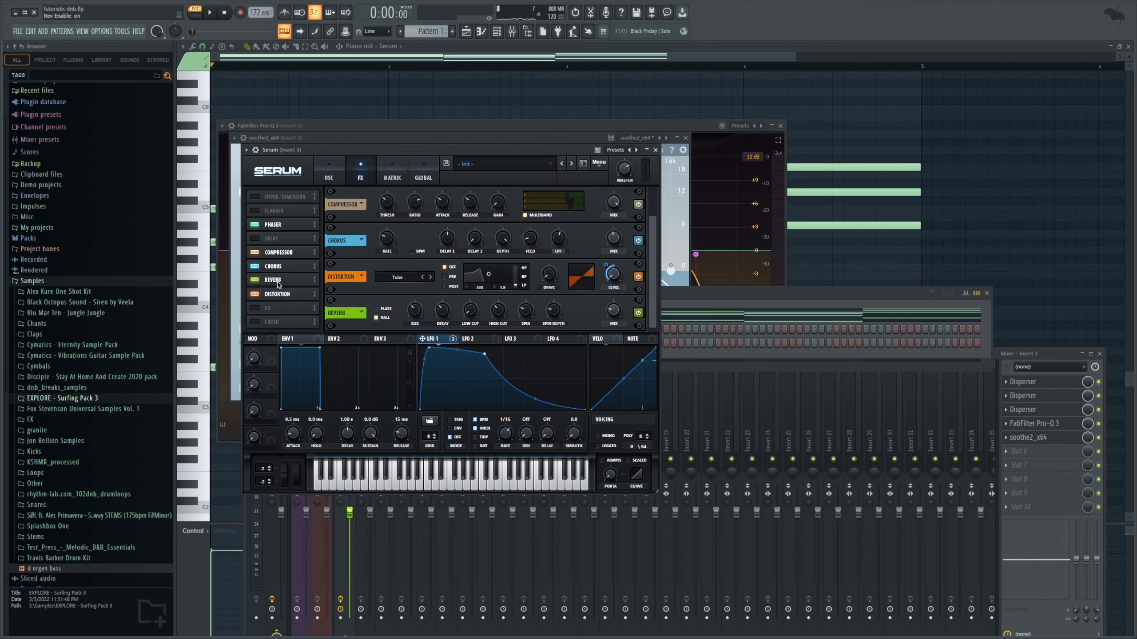
# - Set Serum's reverb size to 6% and its mix to about 70% while auditioning
pyautogui.moveTo(471, 267)
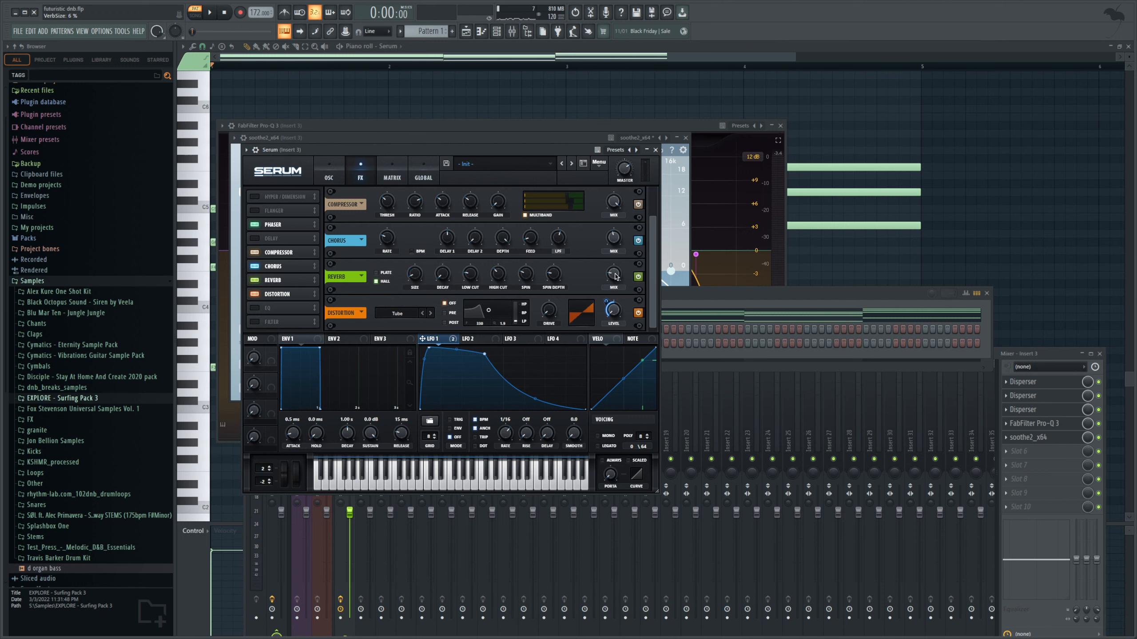
pyautogui.press('space')
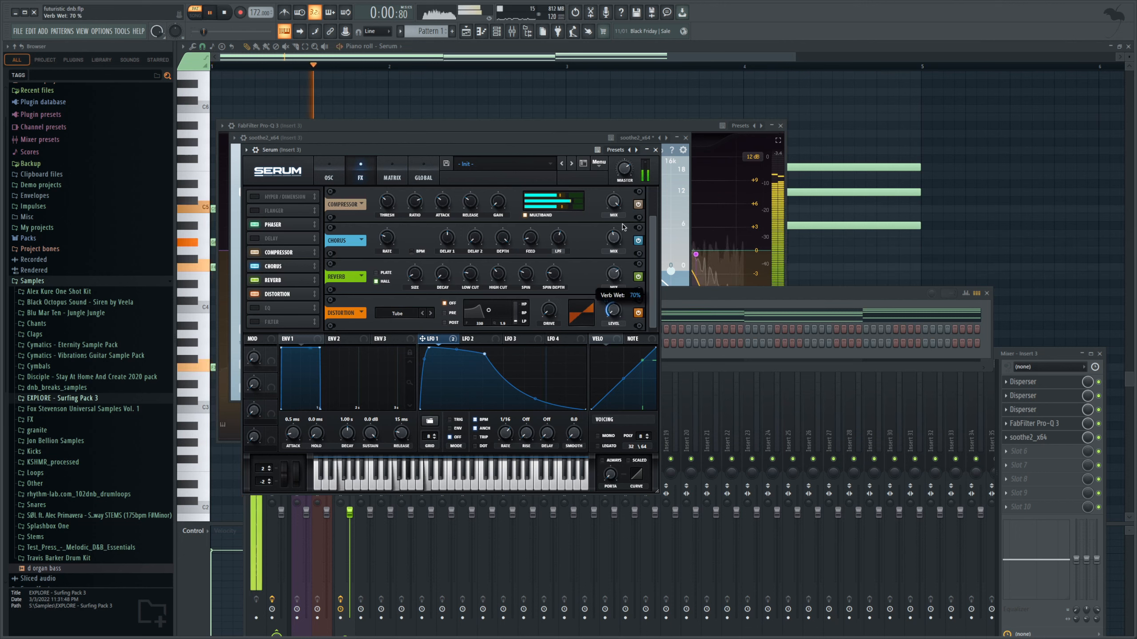
pyautogui.press('space')
# - Load Gain Reduction in slot 6 of Insert 3, adjust its Slay amount, and set its mix to 70%
pyautogui.click(1077, 354)
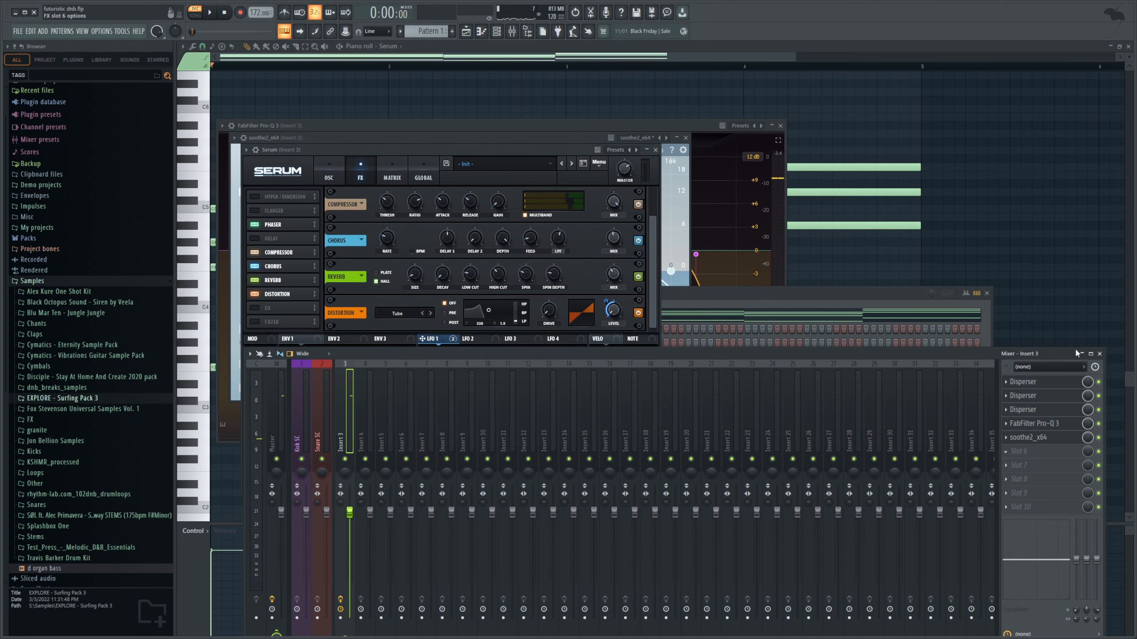
pyautogui.press('space')
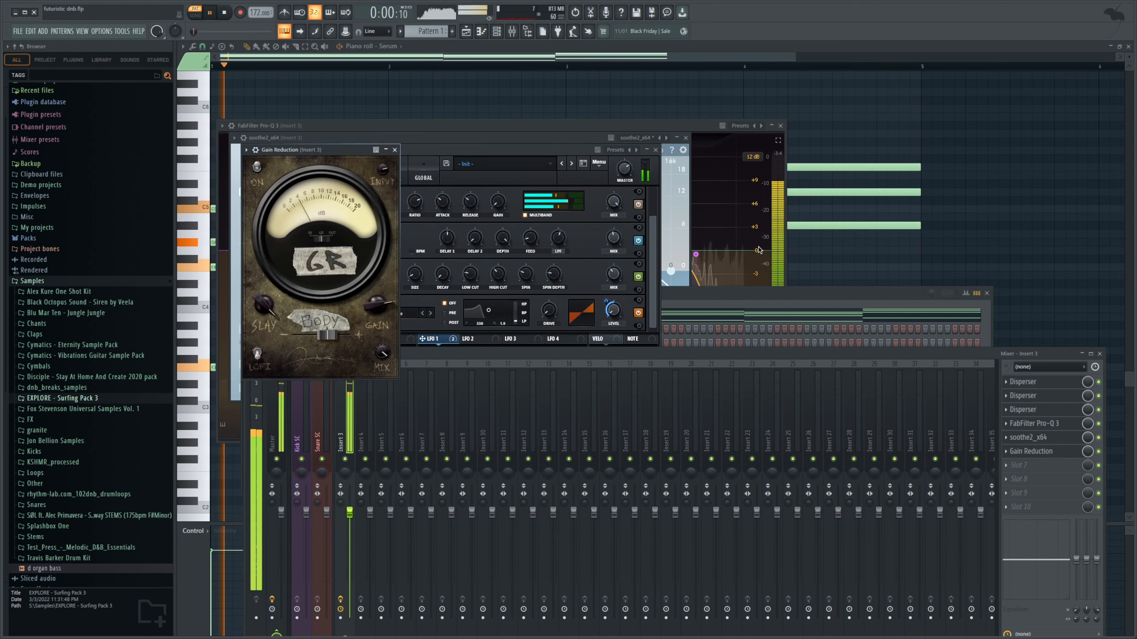
pyautogui.press('space')
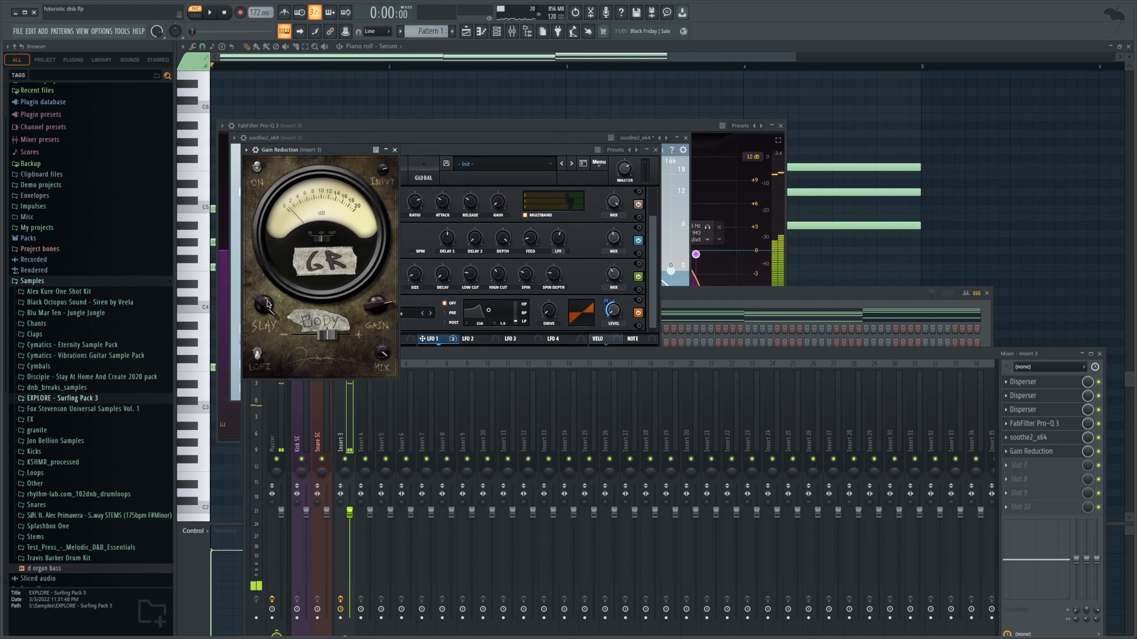
pyautogui.moveTo(264, 297); pyautogui.dragTo(259, 323)
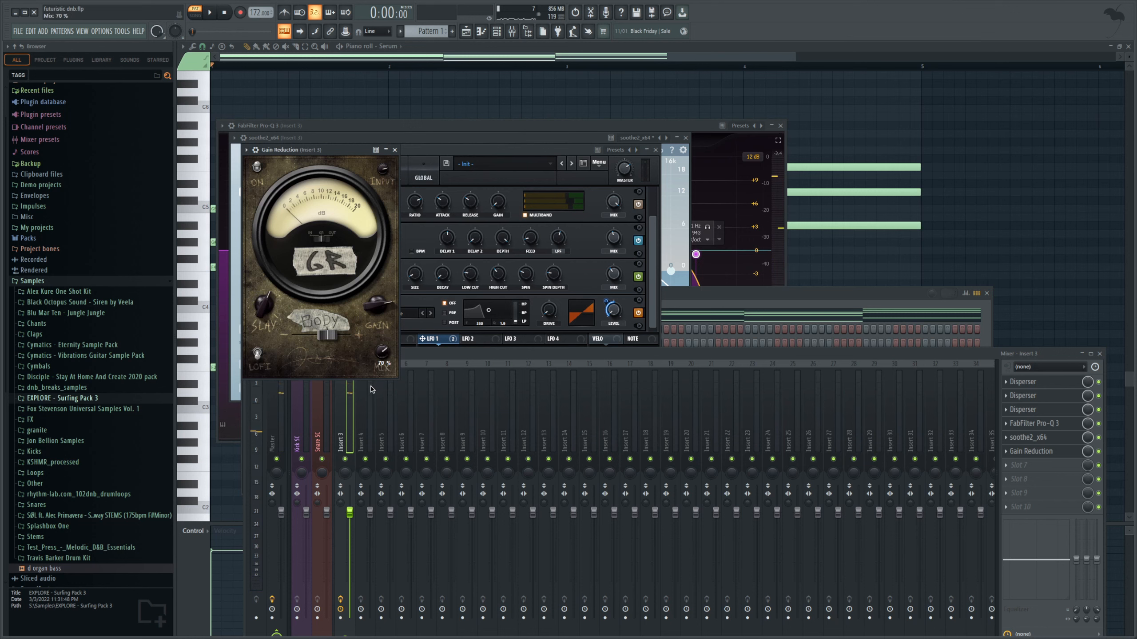
# - Raise Insert 3's volume to about 3.1 dB during playback and load Dimension Expander ahead of Gain Reduction
pyautogui.press('space')
pyautogui.click(350, 512)
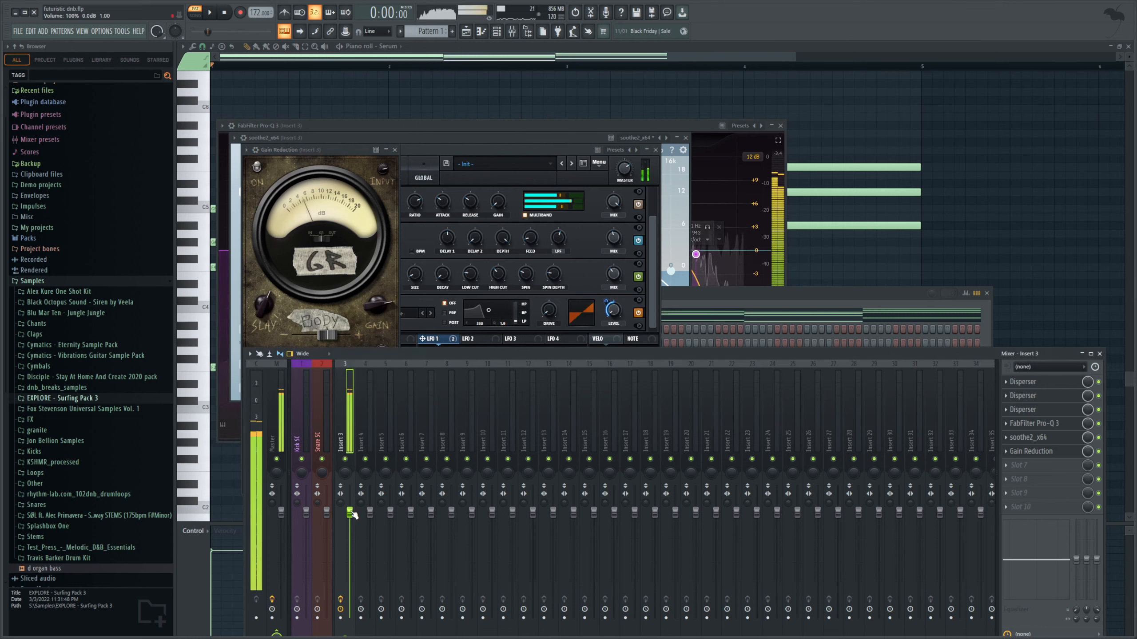
pyautogui.press('space')
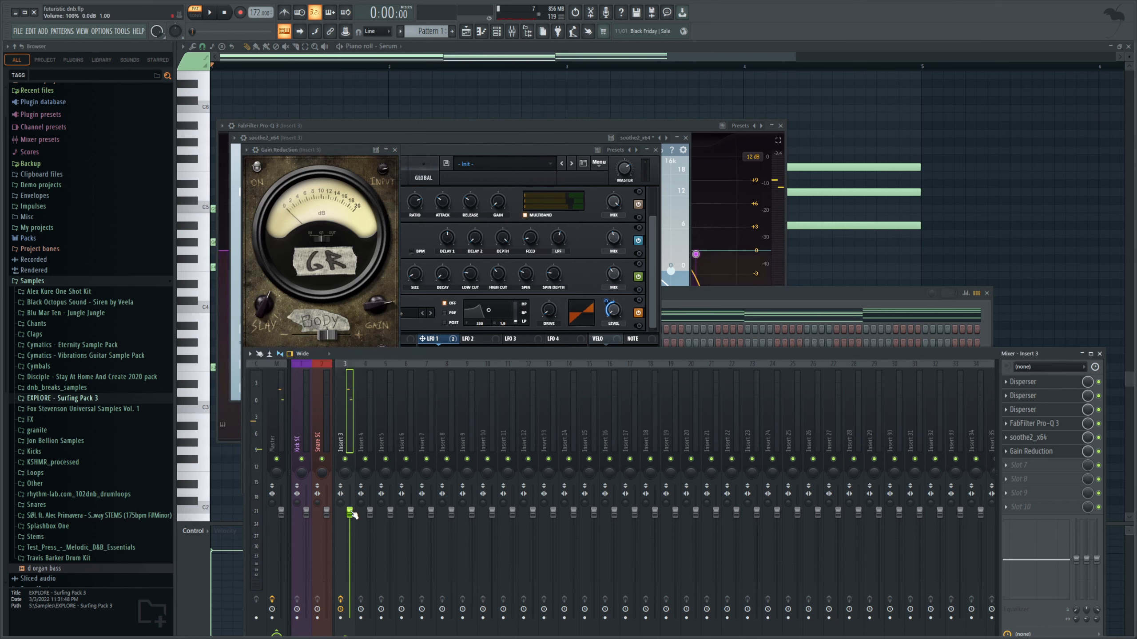
pyautogui.press('space')
pyautogui.moveTo(350, 513); pyautogui.dragTo(349, 498)
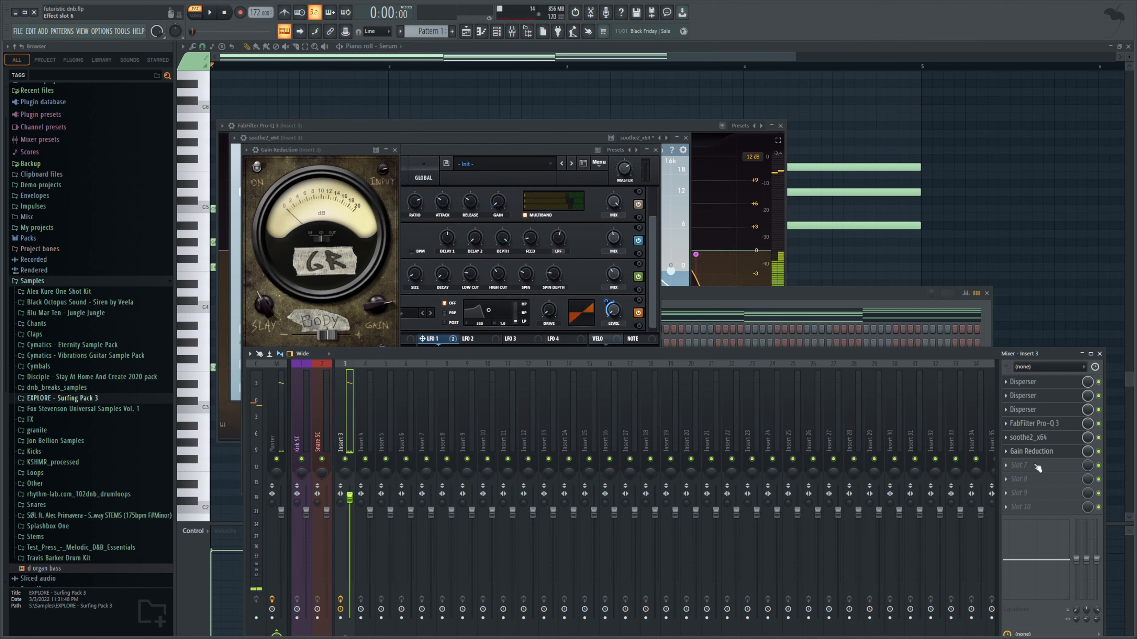
pyautogui.moveTo(1037, 468); pyautogui.dragTo(1034, 461)
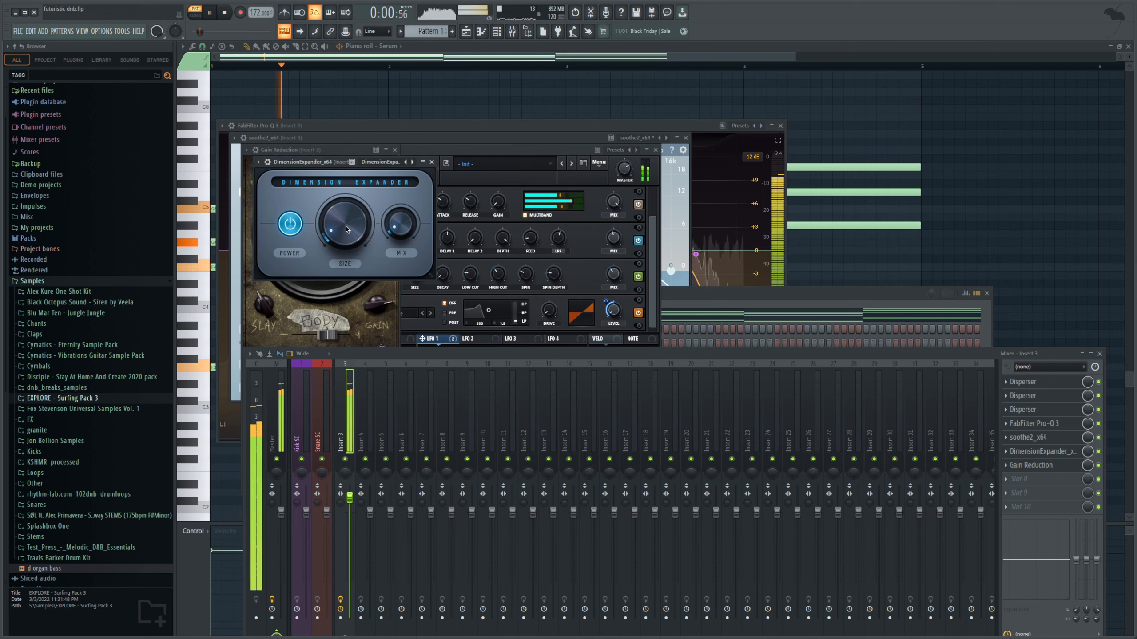
# - Mute the mid signal in MSED on the Master to audition the stereo sides, restore it, and close MSED
pyautogui.click(278, 428)
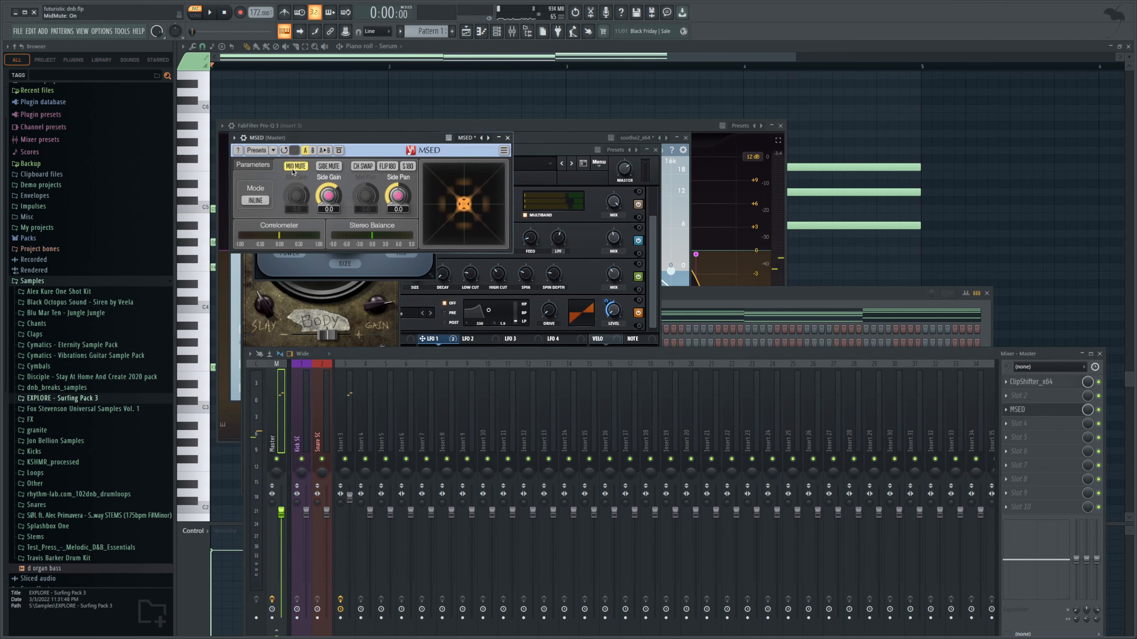
pyautogui.press('space')
pyautogui.press('space')
pyautogui.click(345, 416)
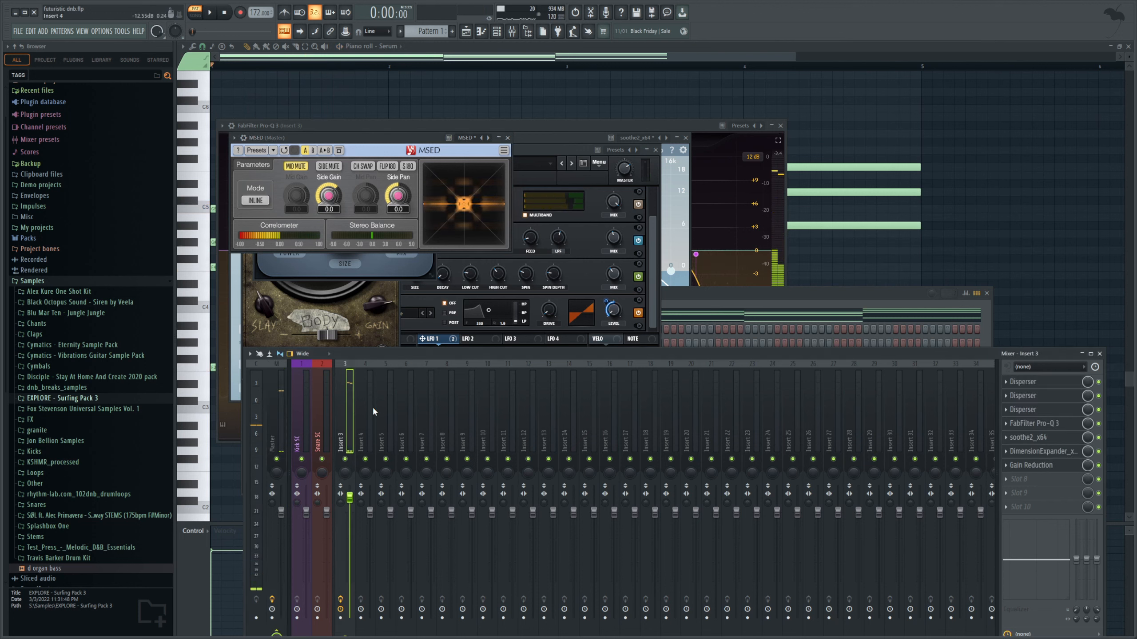
pyautogui.click(295, 166)
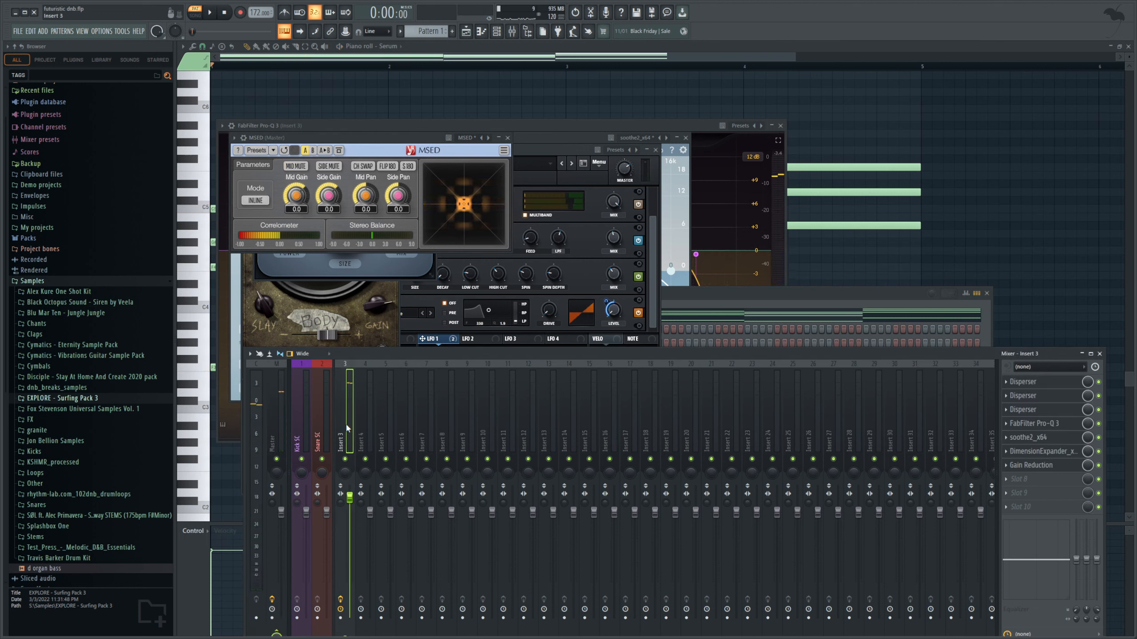
pyautogui.click(280, 434)
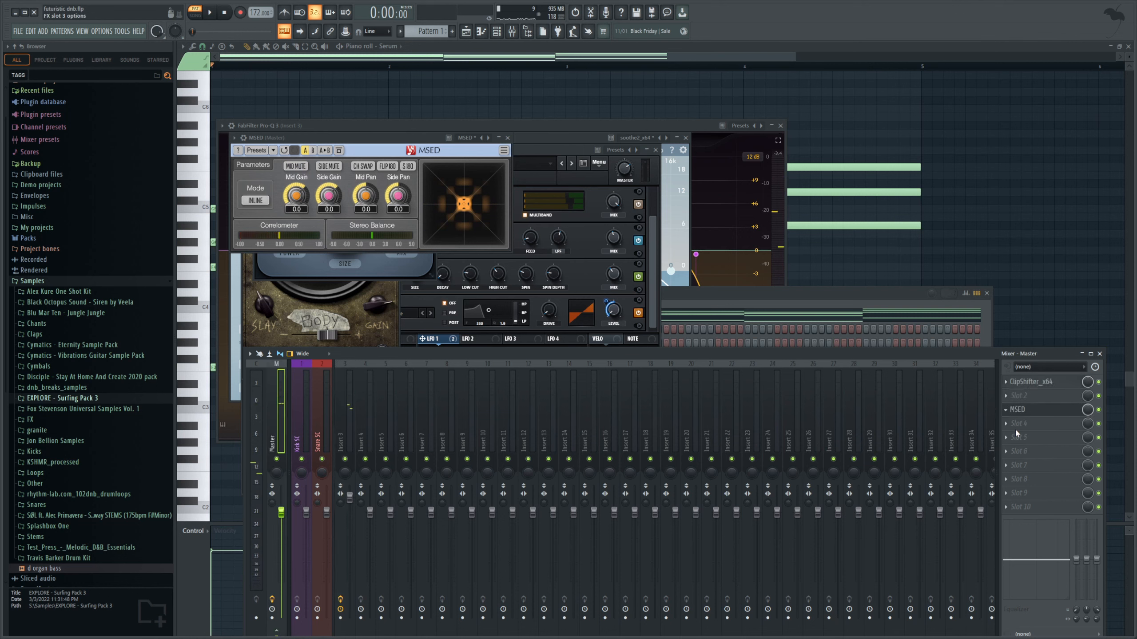
pyautogui.click(1017, 410)
# - Audition the processed chords on Insert 3 and close the floating windows to expose the piano roll
pyautogui.press('space')
pyautogui.click(349, 504)
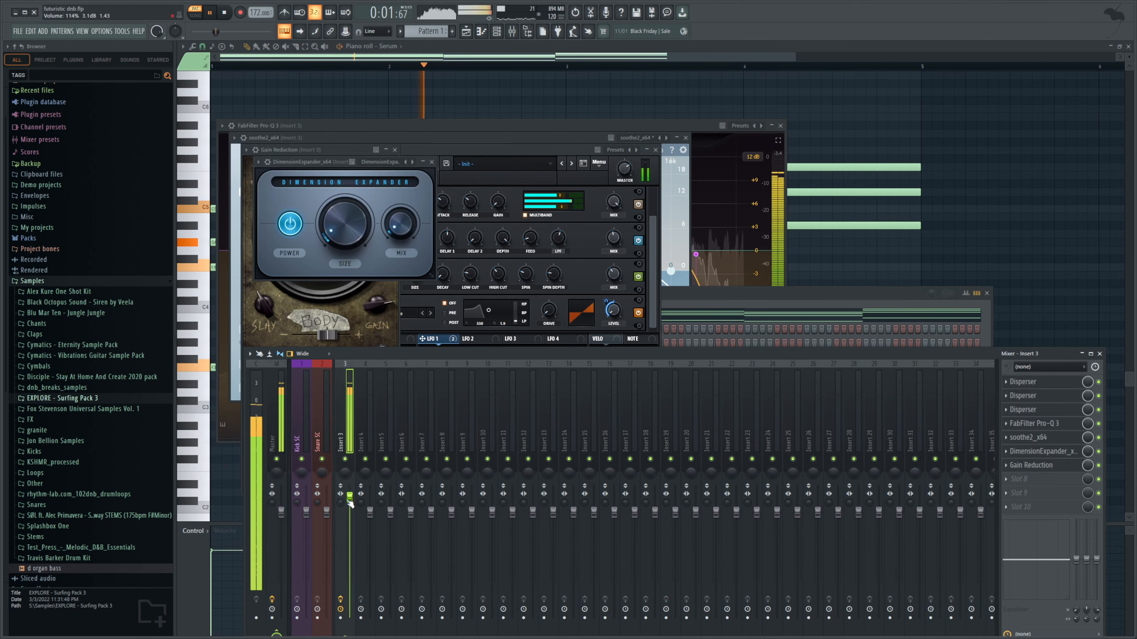
pyautogui.press('space')
pyautogui.press('F12')
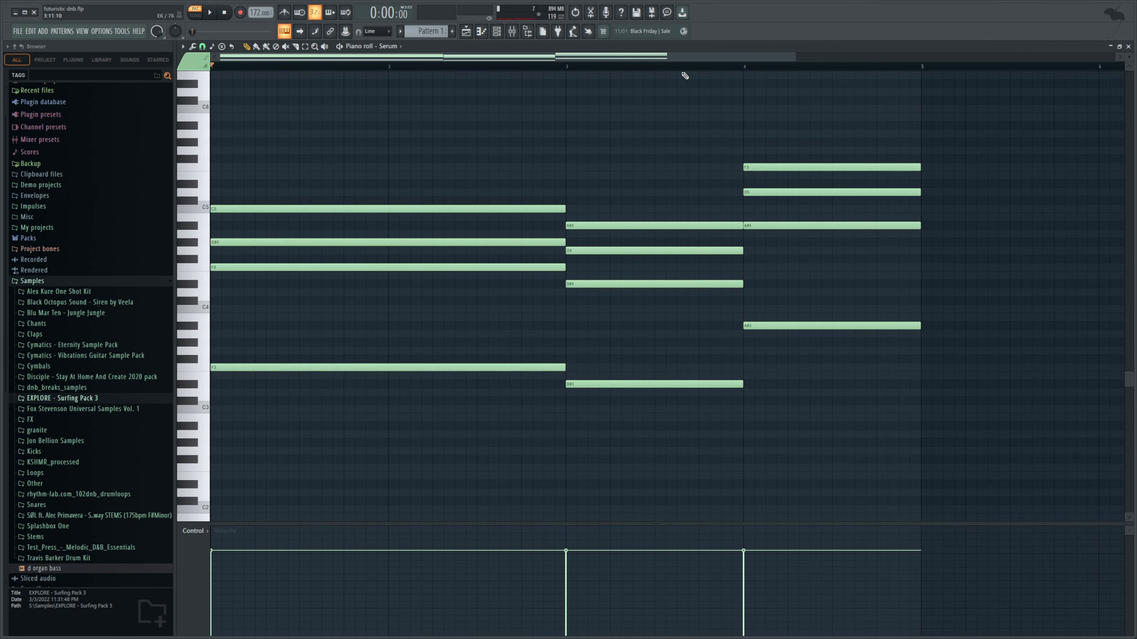
# - Add a one-bar G#4 note to the second chord at bar 3 and audition the progression
pyautogui.moveTo(799, 59); pyautogui.dragTo(994, 111)
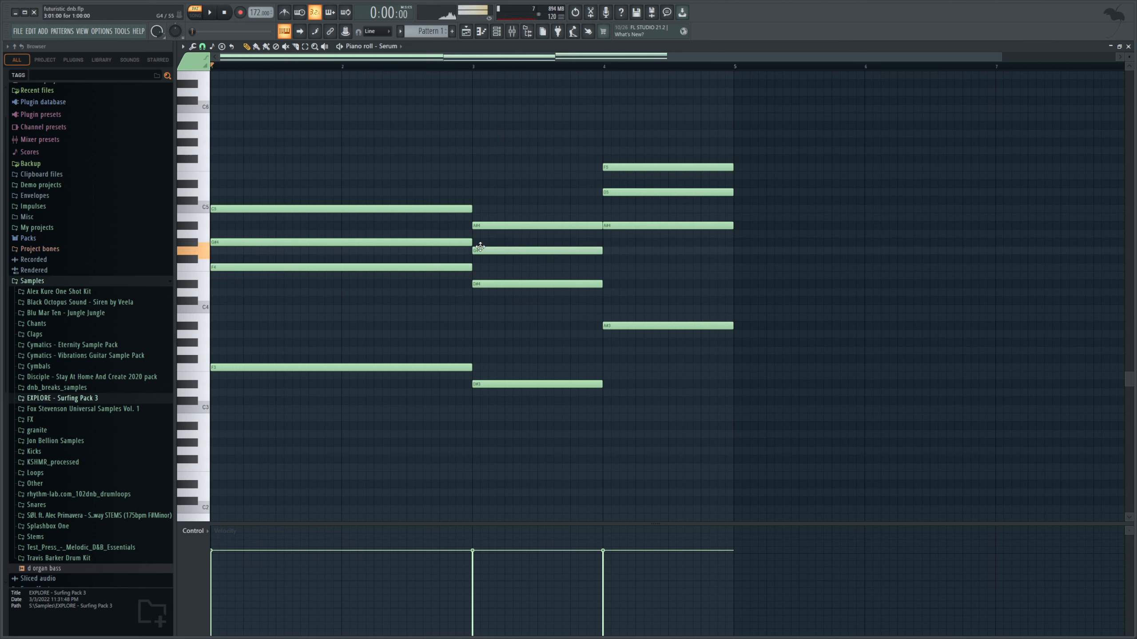
pyautogui.click(476, 244)
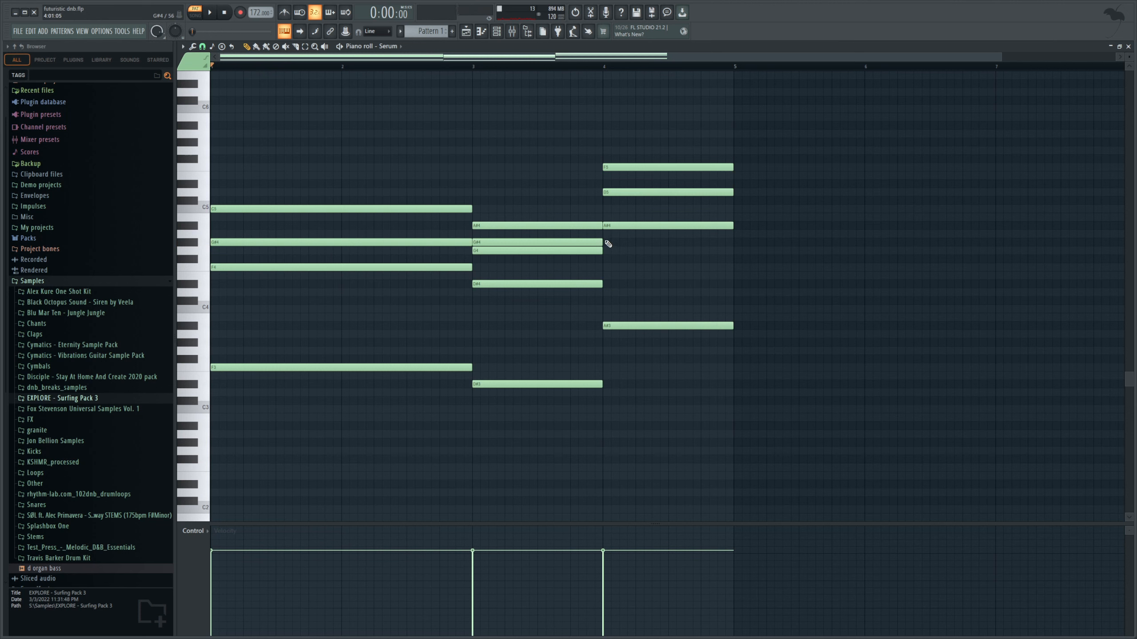
pyautogui.click(494, 240)
pyautogui.press('space')
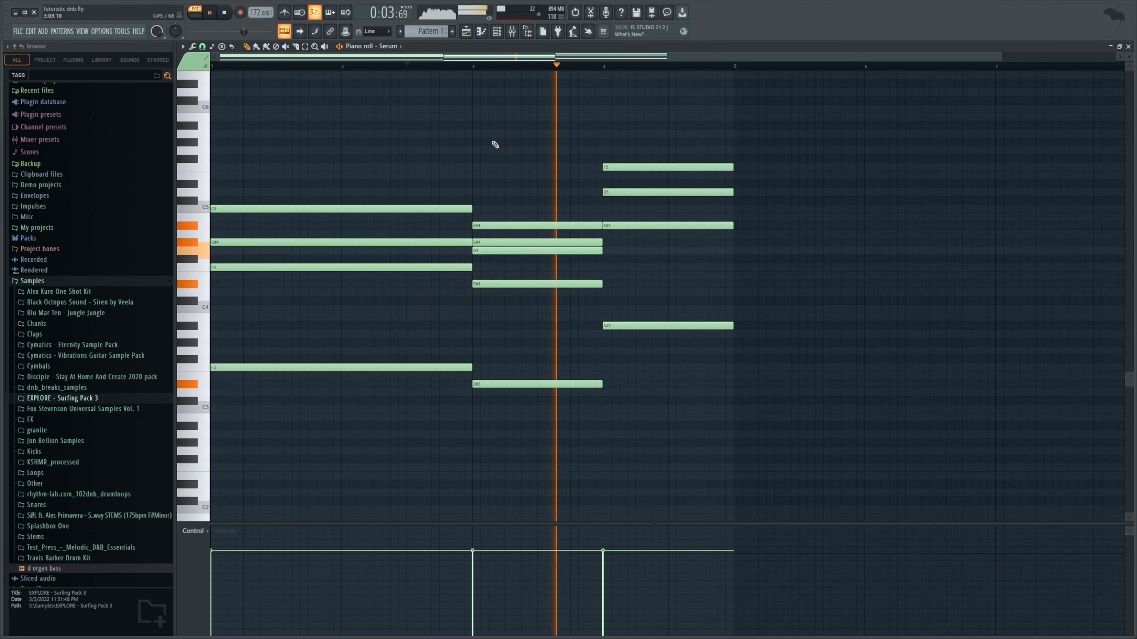
pyautogui.press('space')
# - Revoice the chords with F5 above the first, D#5 above the second, and the third chord's F5 lowered to F4, and play them
pyautogui.hotkey('ctrl', 'z')
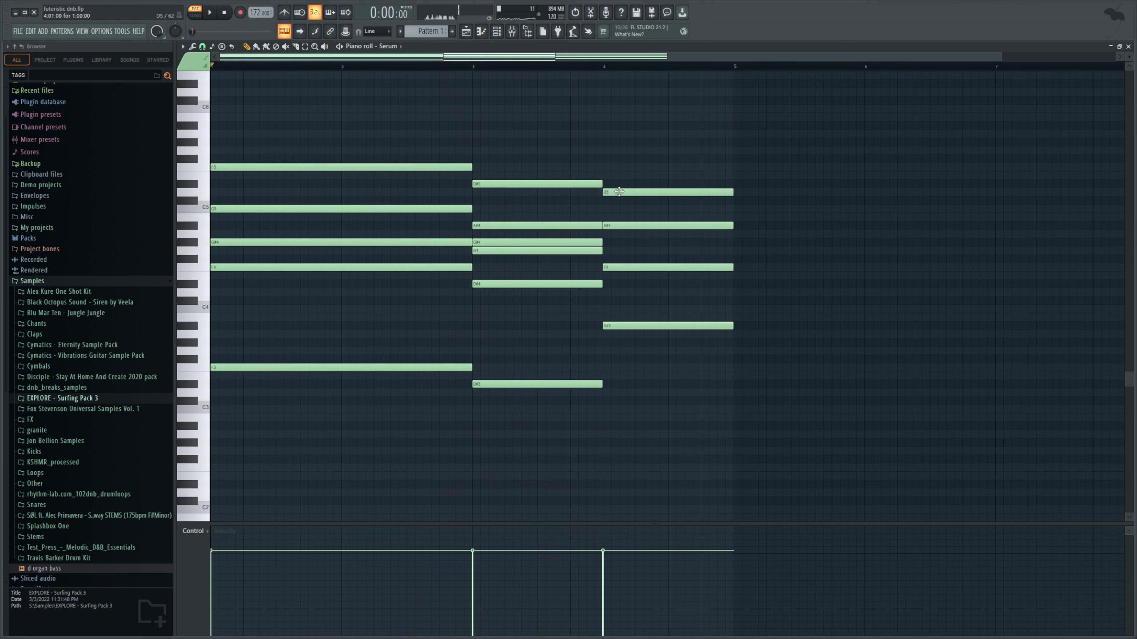
pyautogui.moveTo(452, 157); pyautogui.dragTo(604, 145)
pyautogui.press('space')
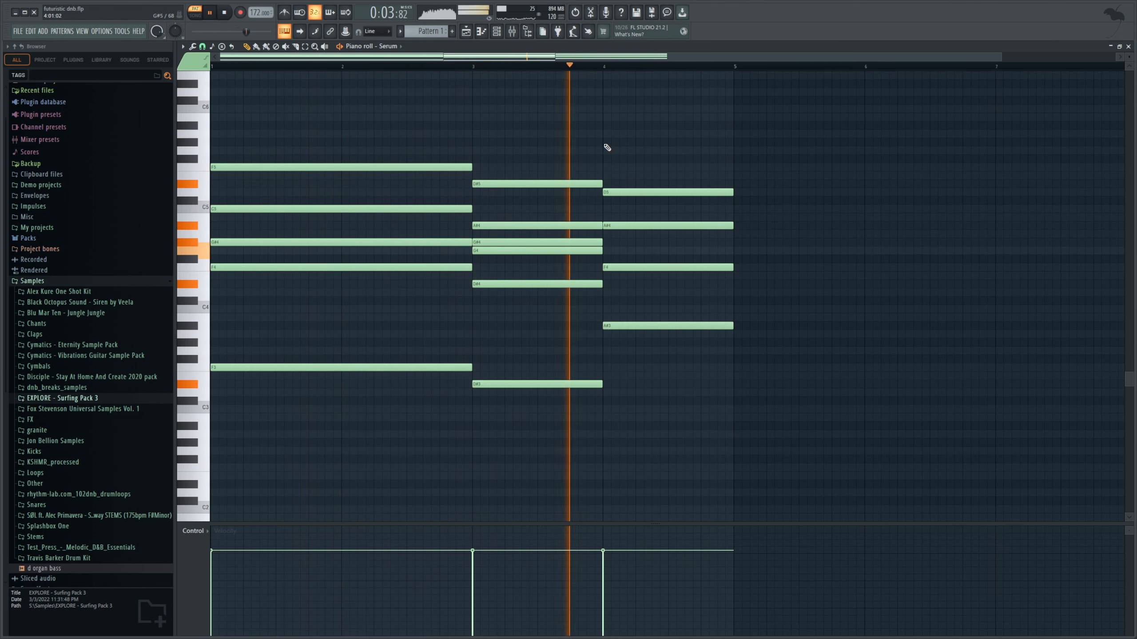
# - Stop playback and duplicate the whole four-bar chord progression so it repeats from bar 5
pyautogui.press('space')
pyautogui.moveTo(718, 208); pyautogui.dragTo(731, 207)
pyautogui.rightClick(744, 210)
pyautogui.moveTo(815, 462); pyautogui.dragTo(264, 121)
pyautogui.click(736, 68)
pyautogui.hotkey('ctrl', 'b')
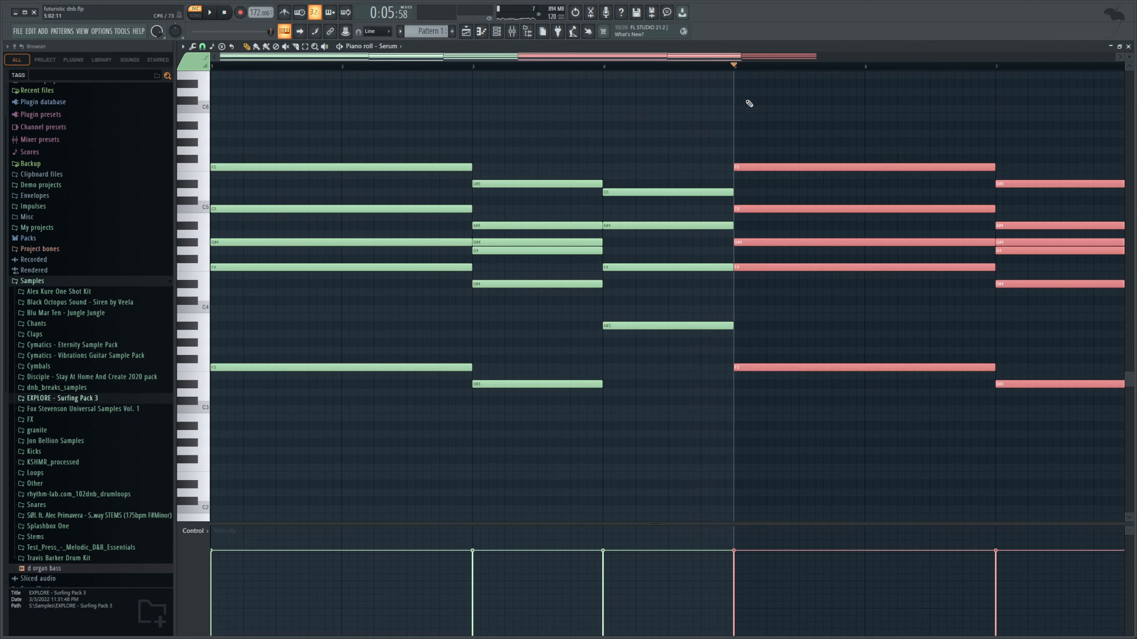
# - In the repeated chords, delete the top F5 and D#5, lower the last chord's D5 to D4, and play them
pyautogui.rightClick(815, 167)
pyautogui.press('space')
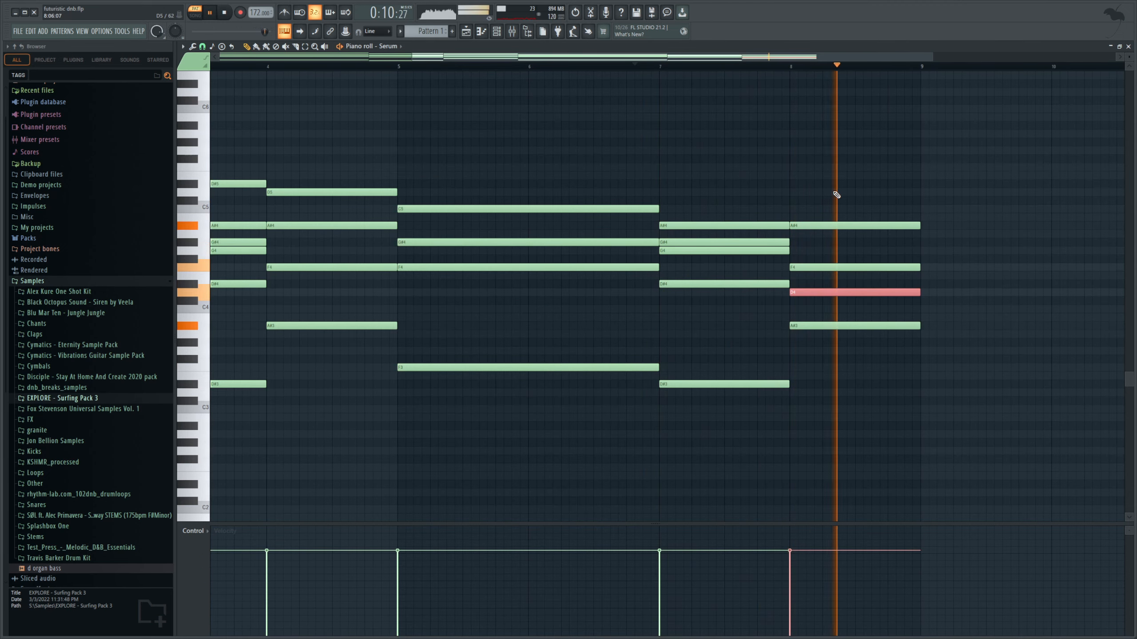
pyautogui.press('space')
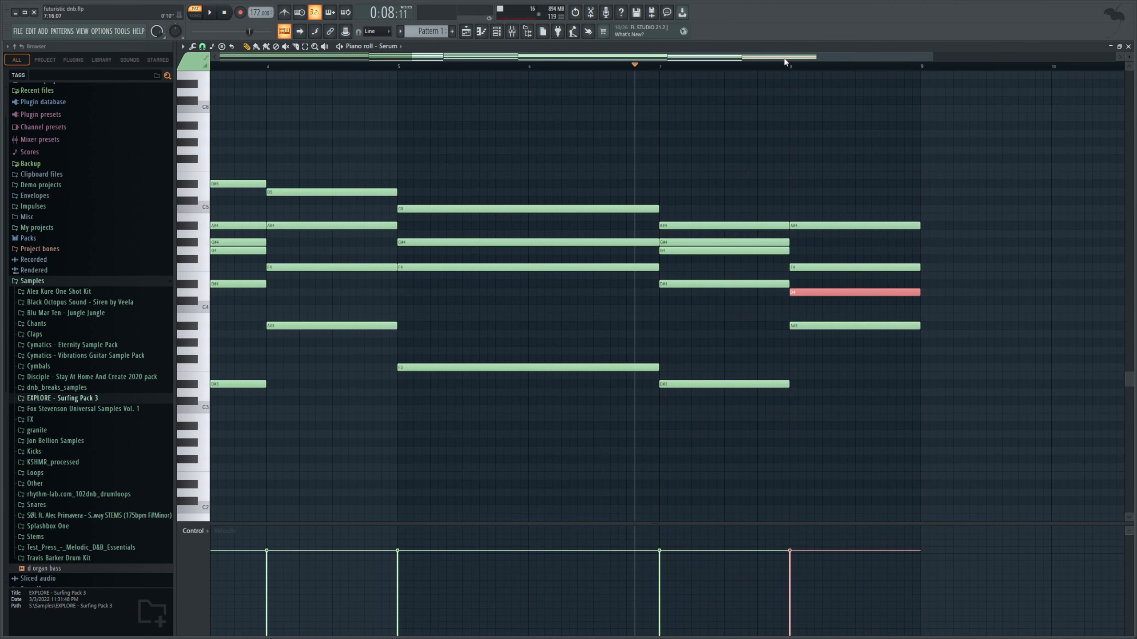
pyautogui.moveTo(784, 62); pyautogui.dragTo(315, 104)
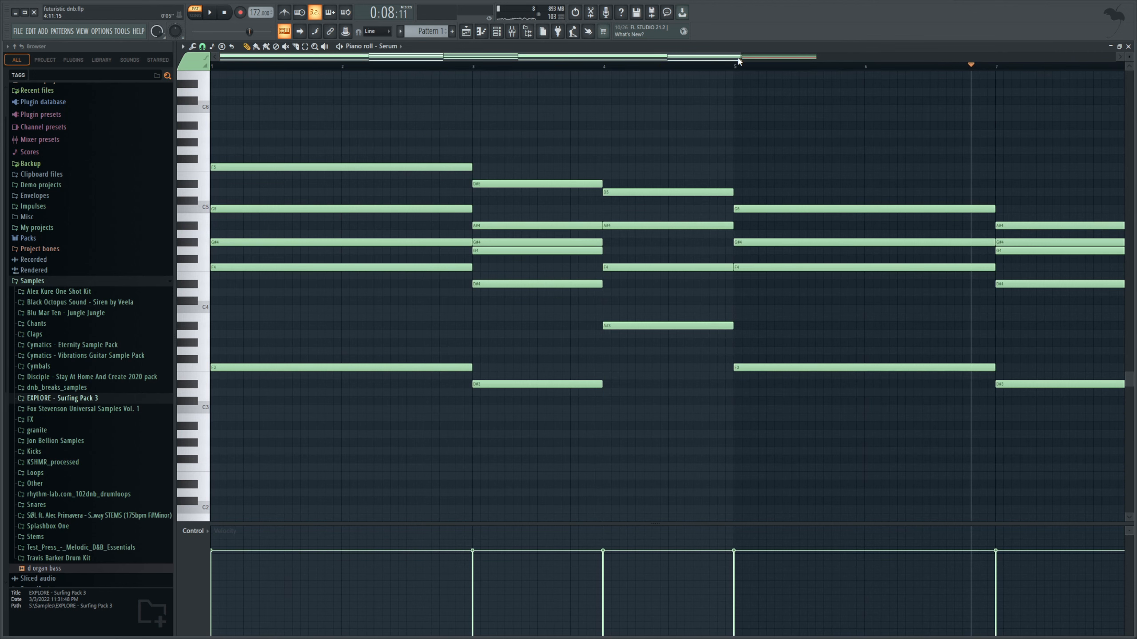
pyautogui.moveTo(740, 59); pyautogui.dragTo(1091, 59)
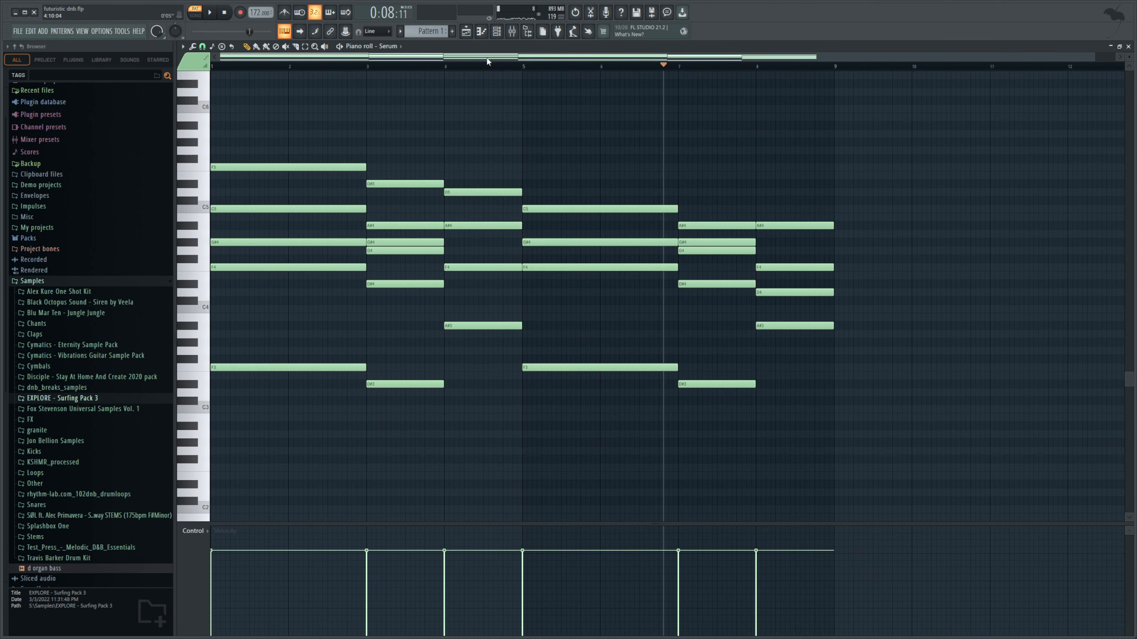
# - Place Pattern 1 at bar 1 on Track 3 of the playlist
pyautogui.click(469, 35)
pyautogui.click(329, 137)
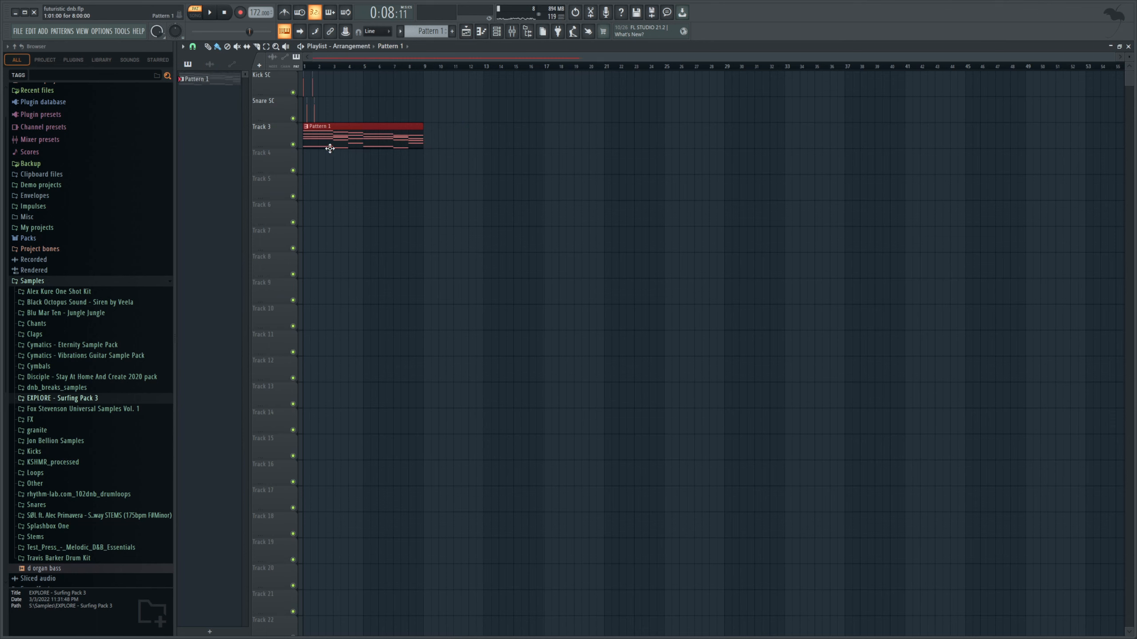
pyautogui.moveTo(1114, 60); pyautogui.dragTo(810, 104)
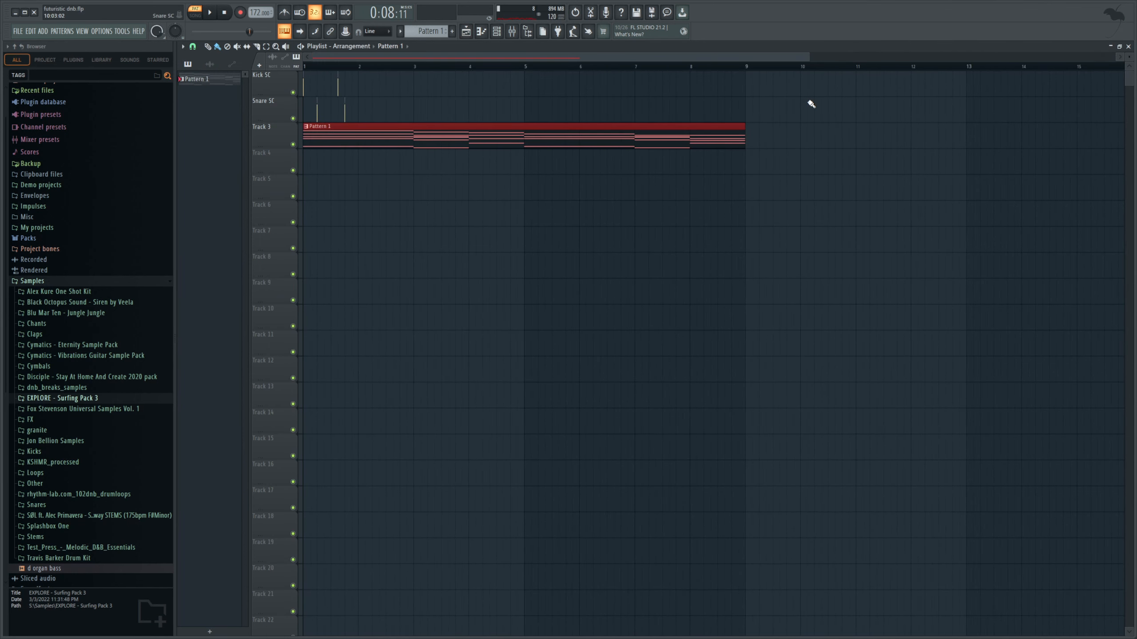
# - Clone the Serum chord channel with its settings and open the copy to check its oscillators
pyautogui.click(496, 31)
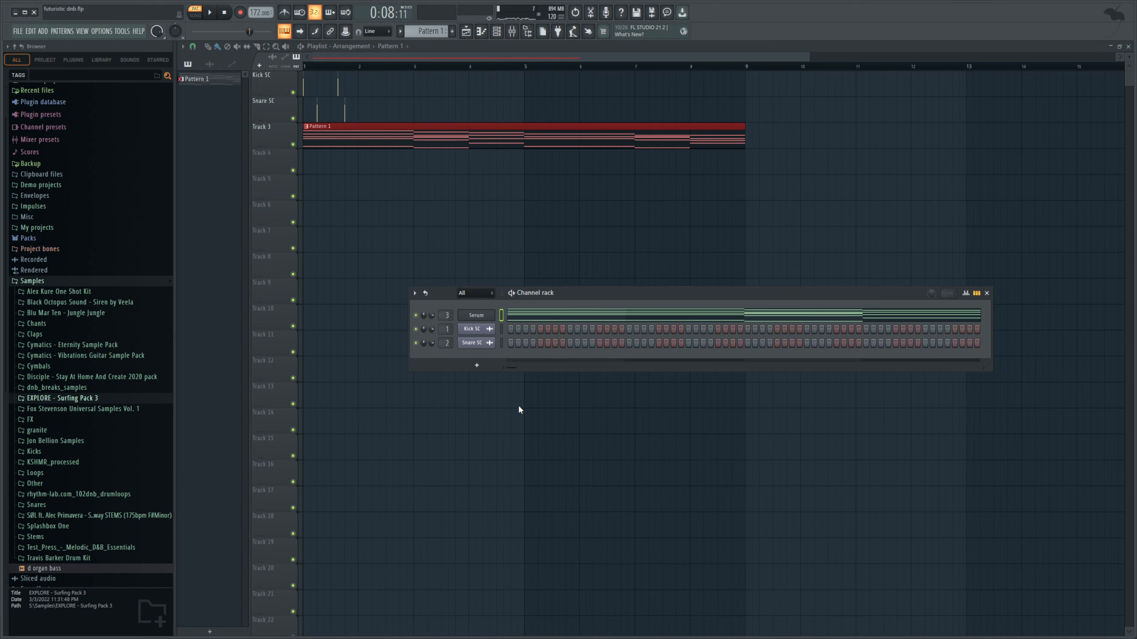
pyautogui.click(476, 315)
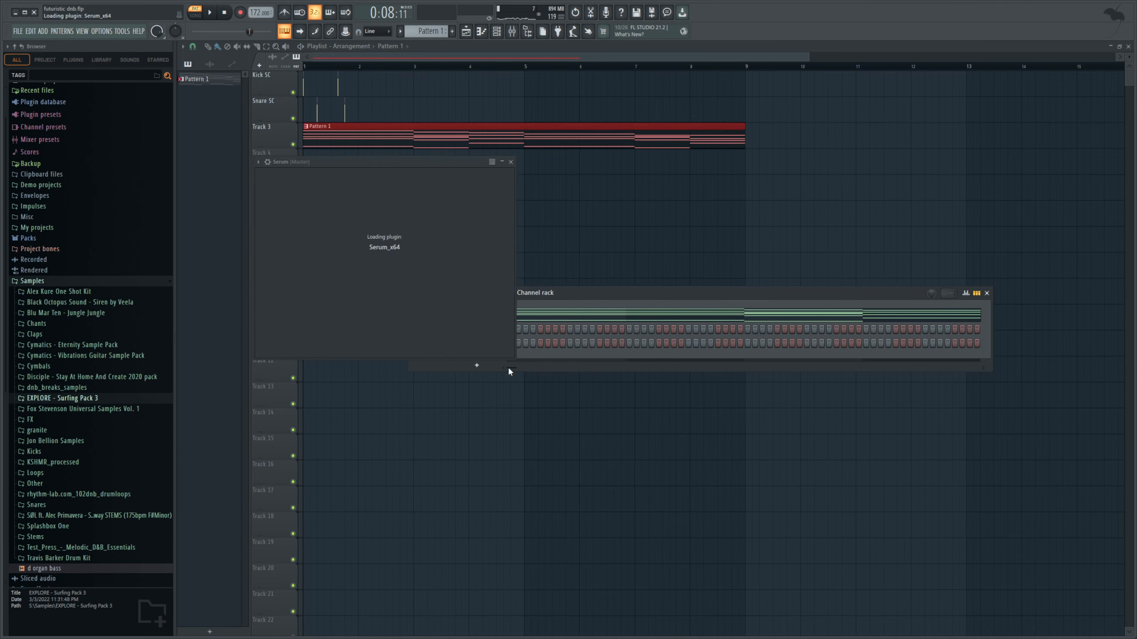
pyautogui.click(616, 289)
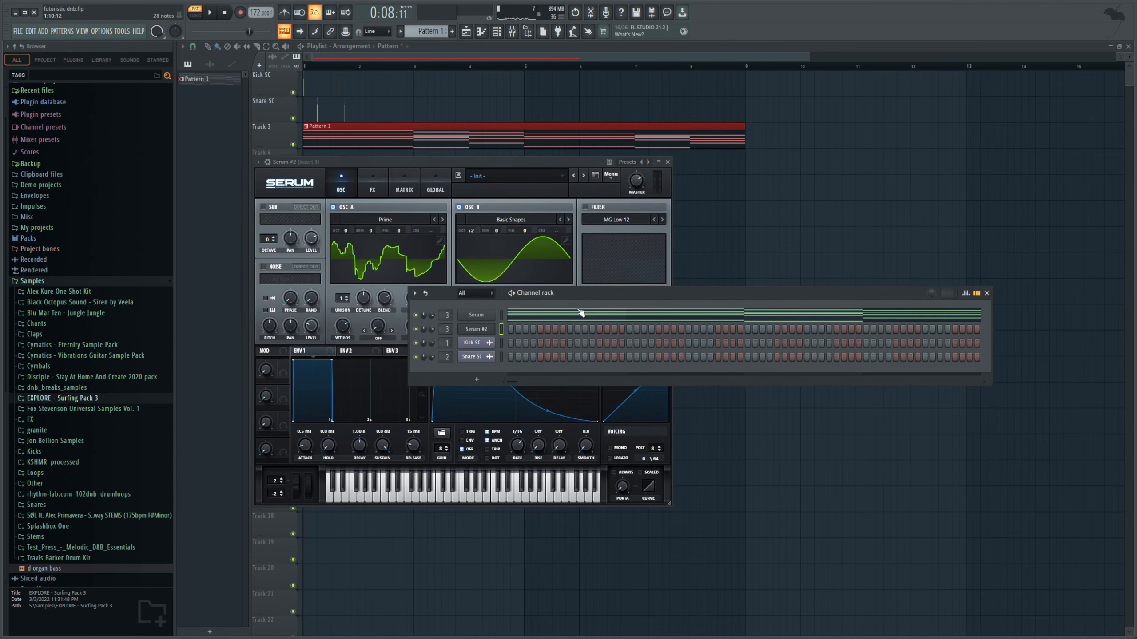
pyautogui.click(487, 332)
pyautogui.click(487, 332)
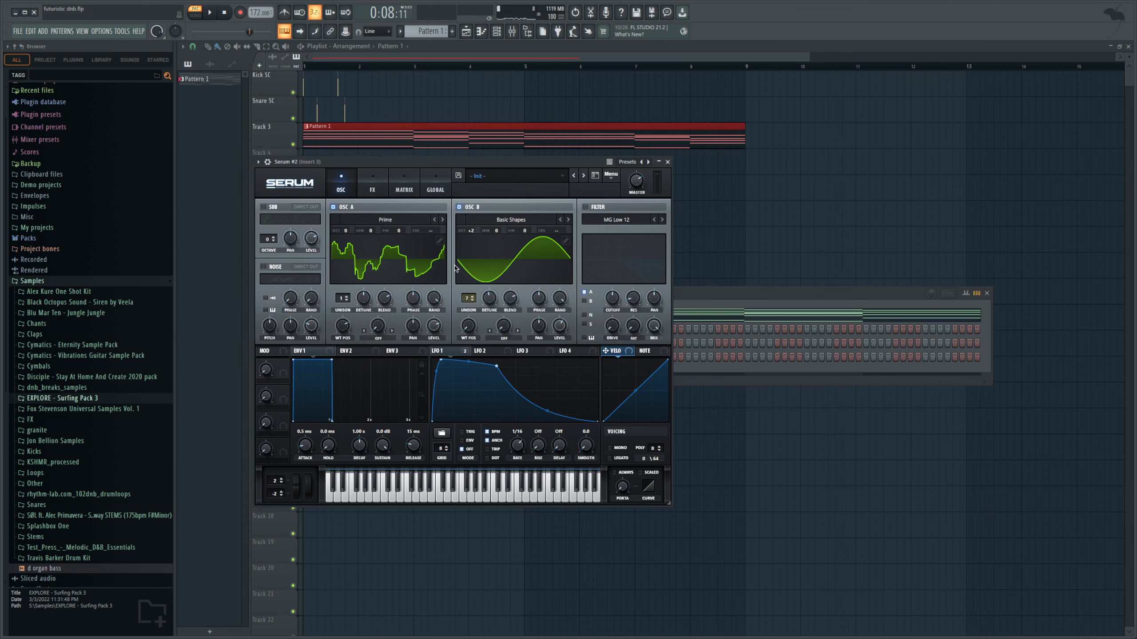
# - Copy the chord notes into the cloned Serum in a new Pattern 2, place it on Track 3 at bar 9, and switch to song mode
pyautogui.click(696, 294)
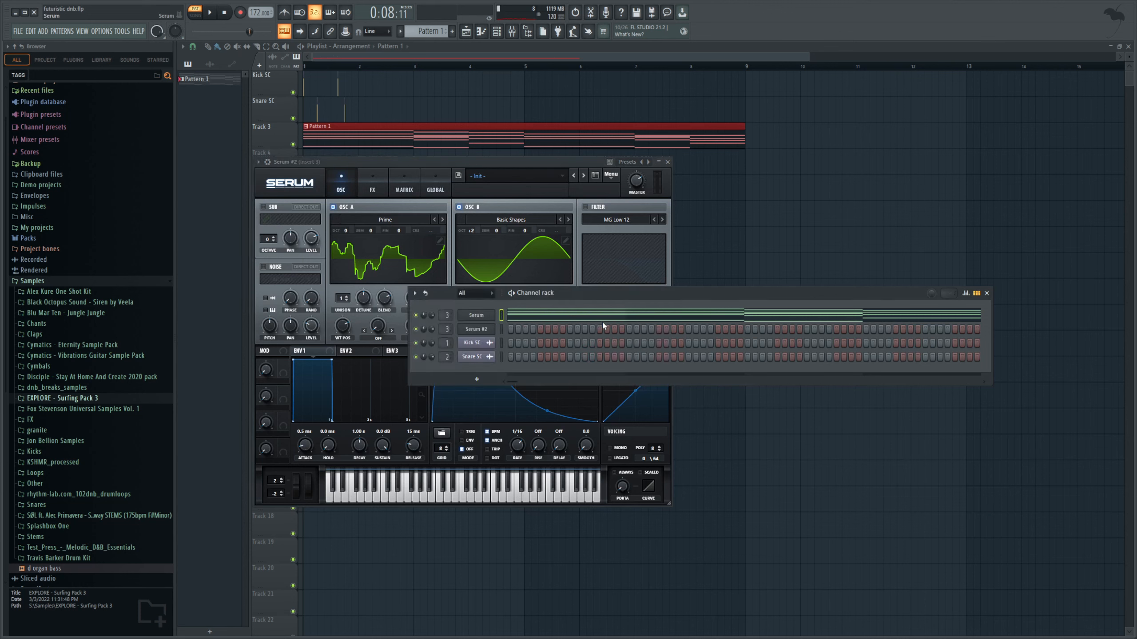
pyautogui.scroll(1, 420, 33)
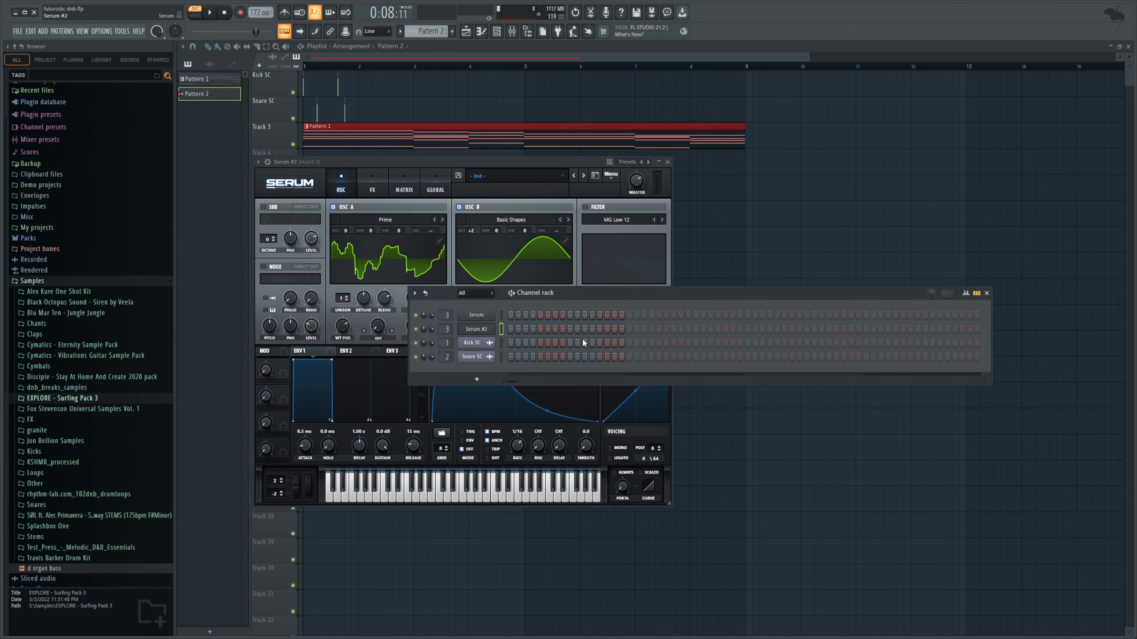
pyautogui.moveTo(757, 159); pyautogui.dragTo(781, 132)
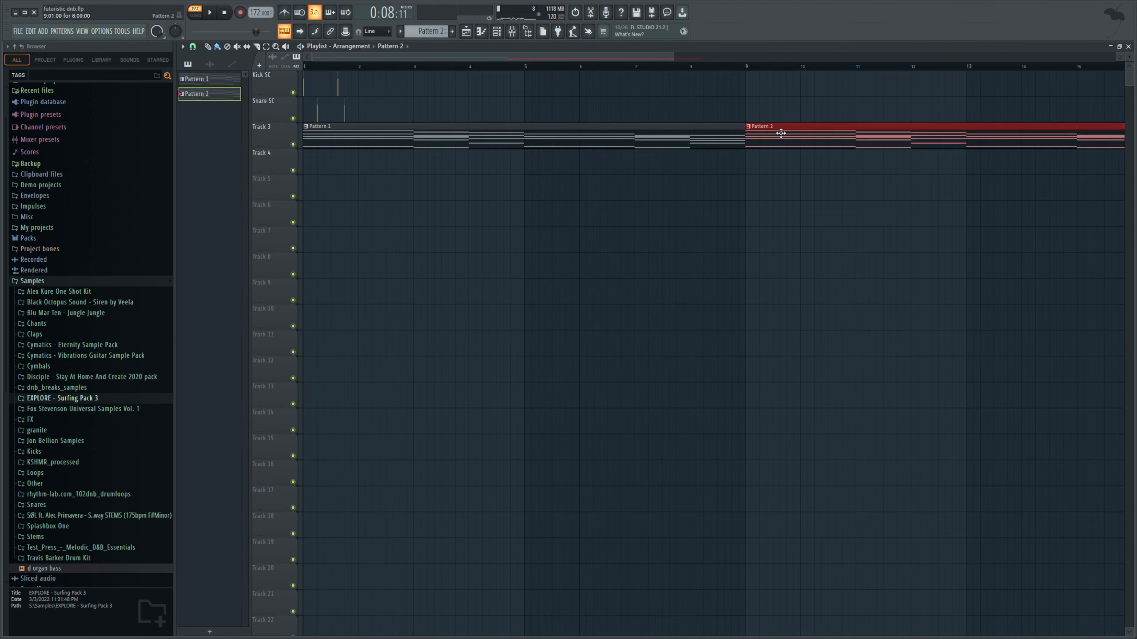
pyautogui.moveTo(680, 53); pyautogui.dragTo(853, 58)
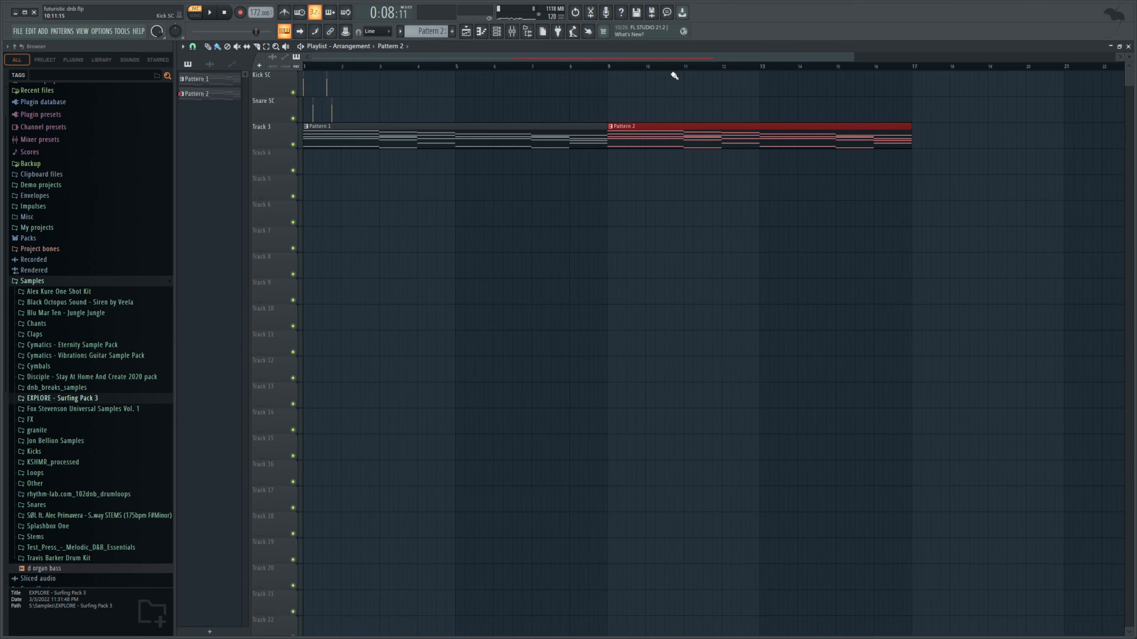
pyautogui.press('l')
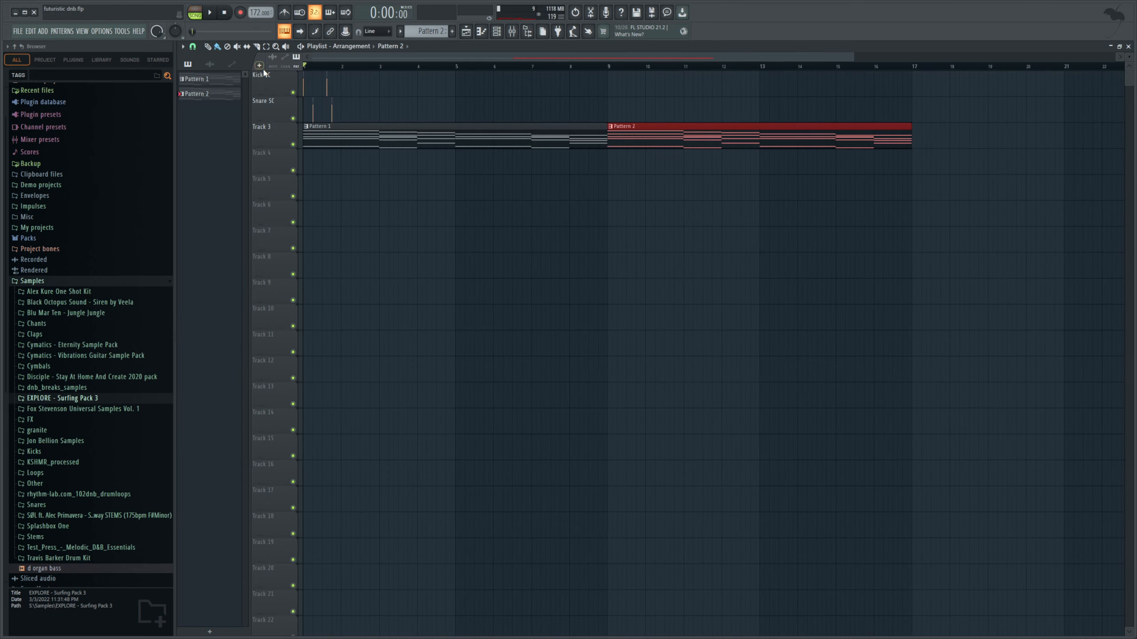
# - Add a third Serum channel with Basic Shapes in oscillator A and 0 % random phase, and route it to mixer track 4
pyautogui.click(497, 34)
pyautogui.click(490, 316)
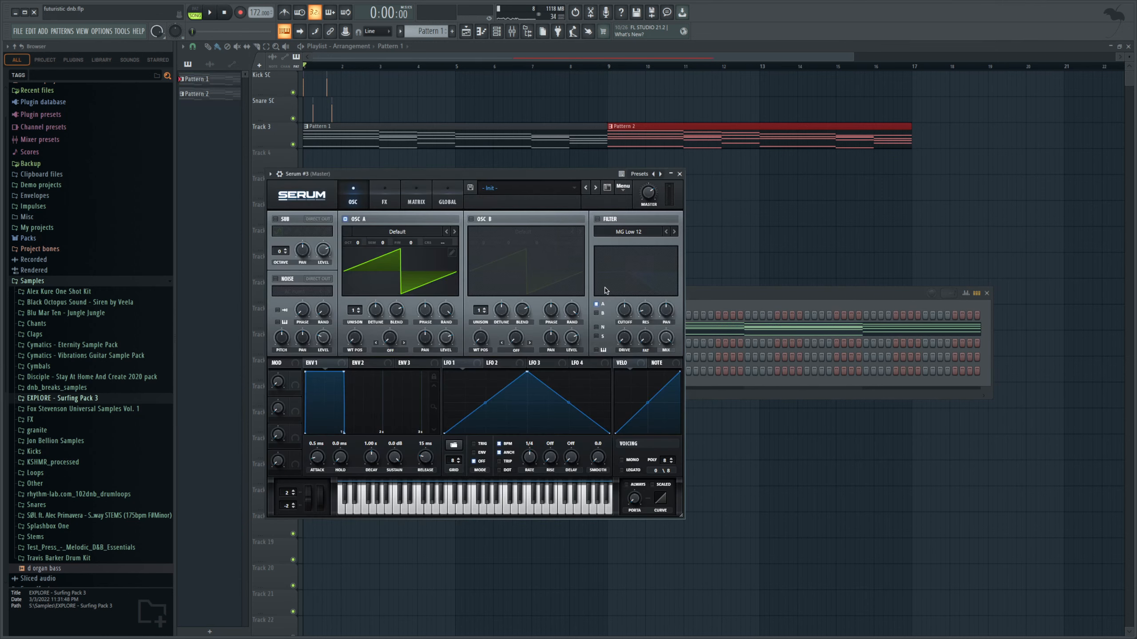
pyautogui.moveTo(537, 172); pyautogui.dragTo(657, 294)
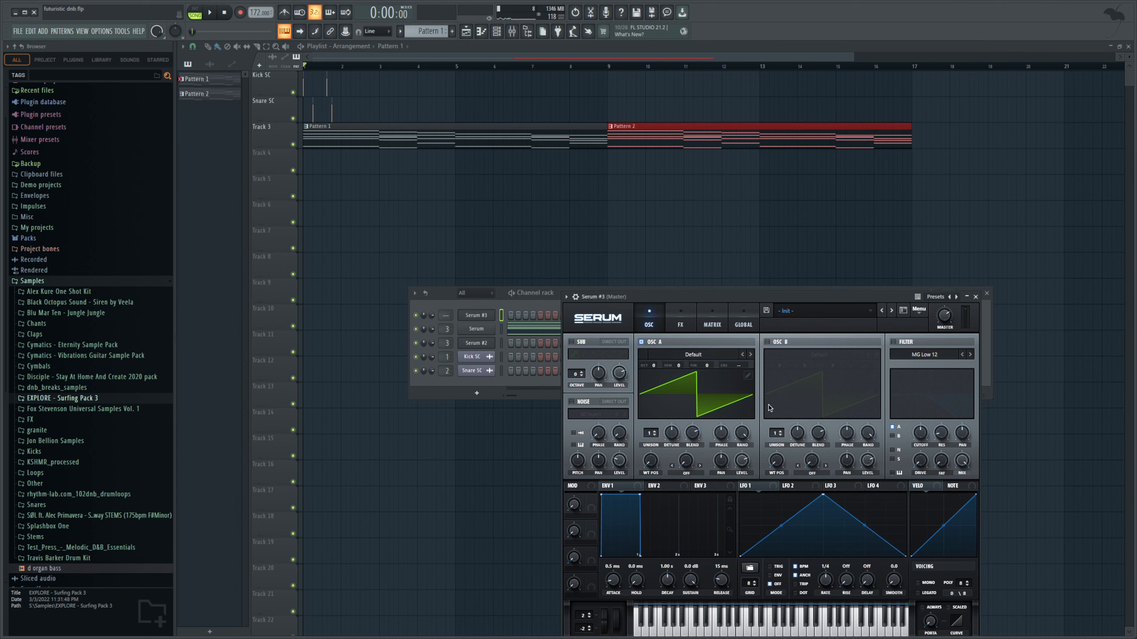
pyautogui.click(747, 375)
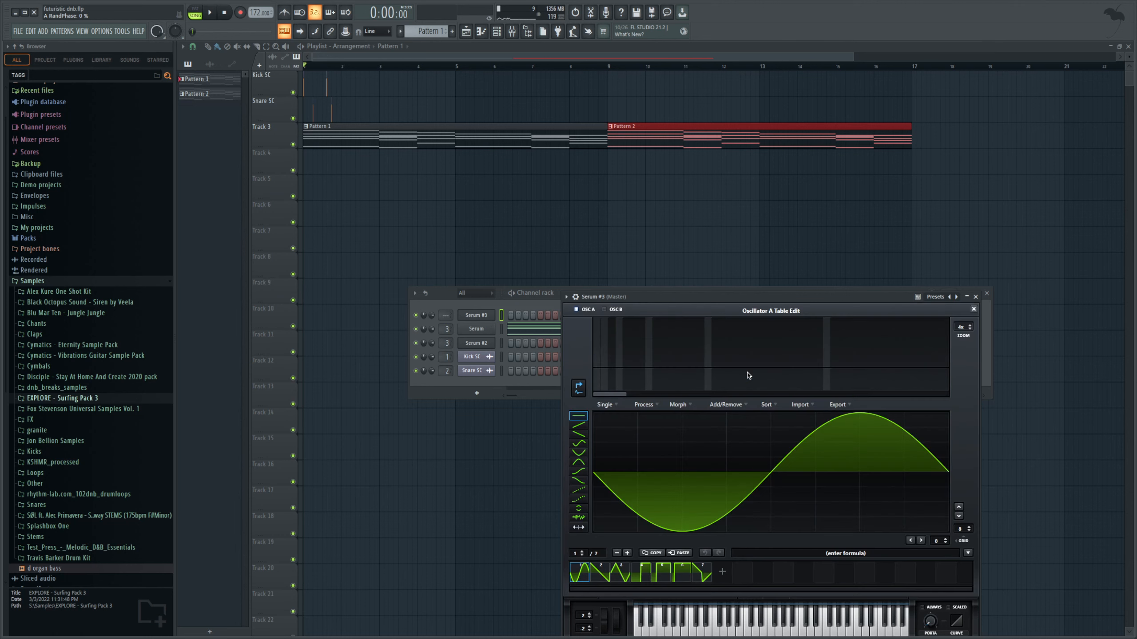
pyautogui.moveTo(605, 362); pyautogui.dragTo(629, 364)
pyautogui.click(973, 309)
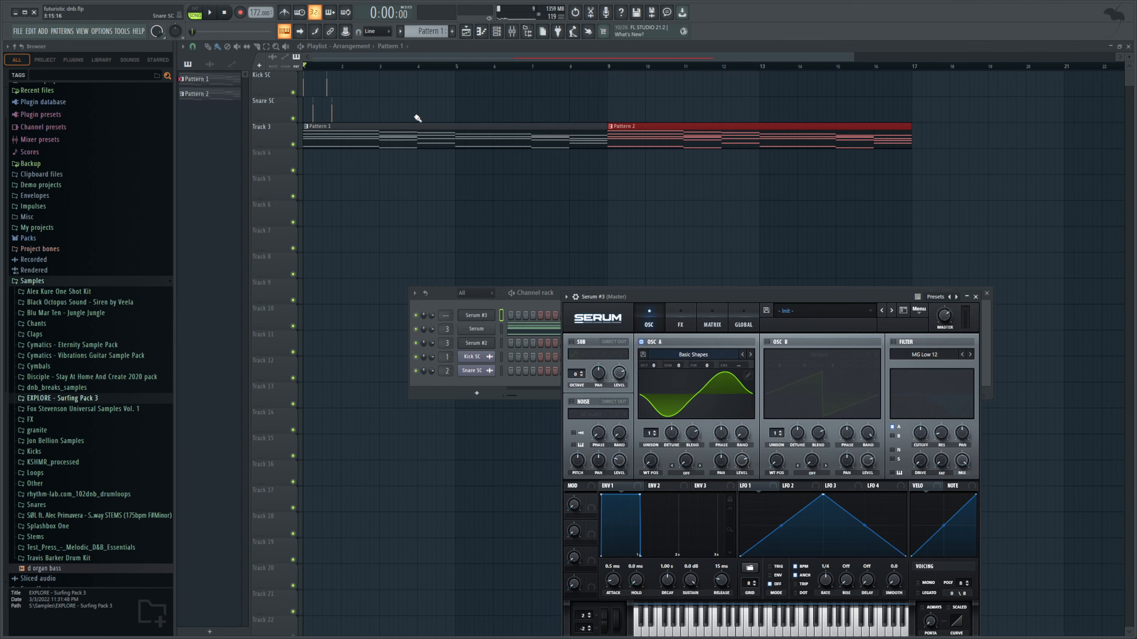
pyautogui.moveTo(455, 313); pyautogui.dragTo(455, 309)
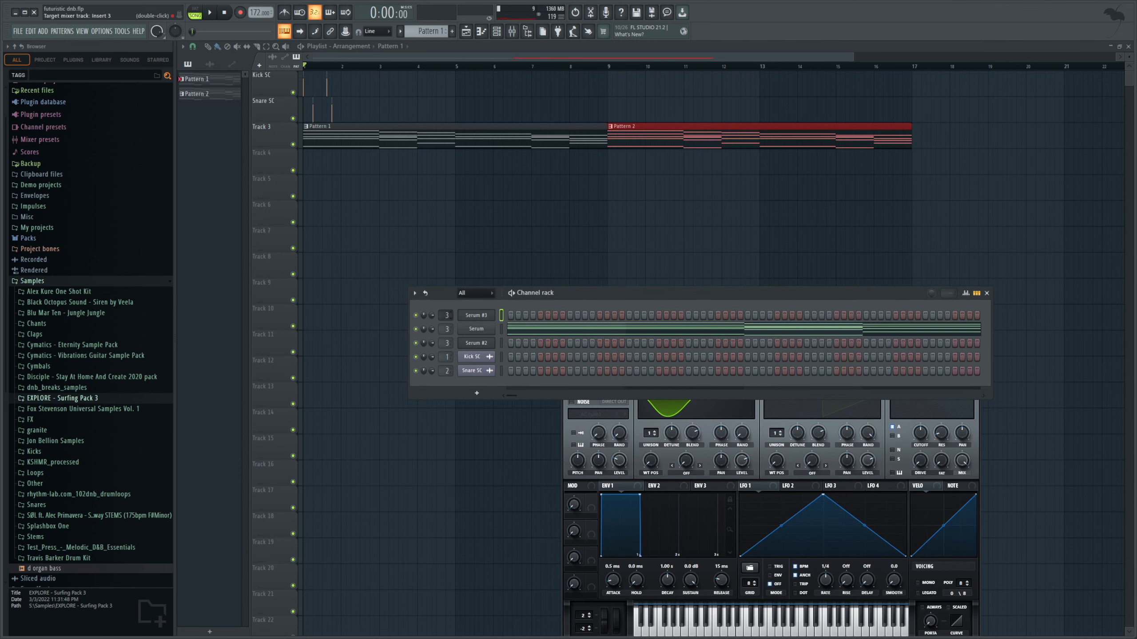
# - Write root notes for Serum #3, F3 over bars 1–2, D#3 in bar 3 and A#3 in bar 4, and lower them one octave
pyautogui.press('F7')
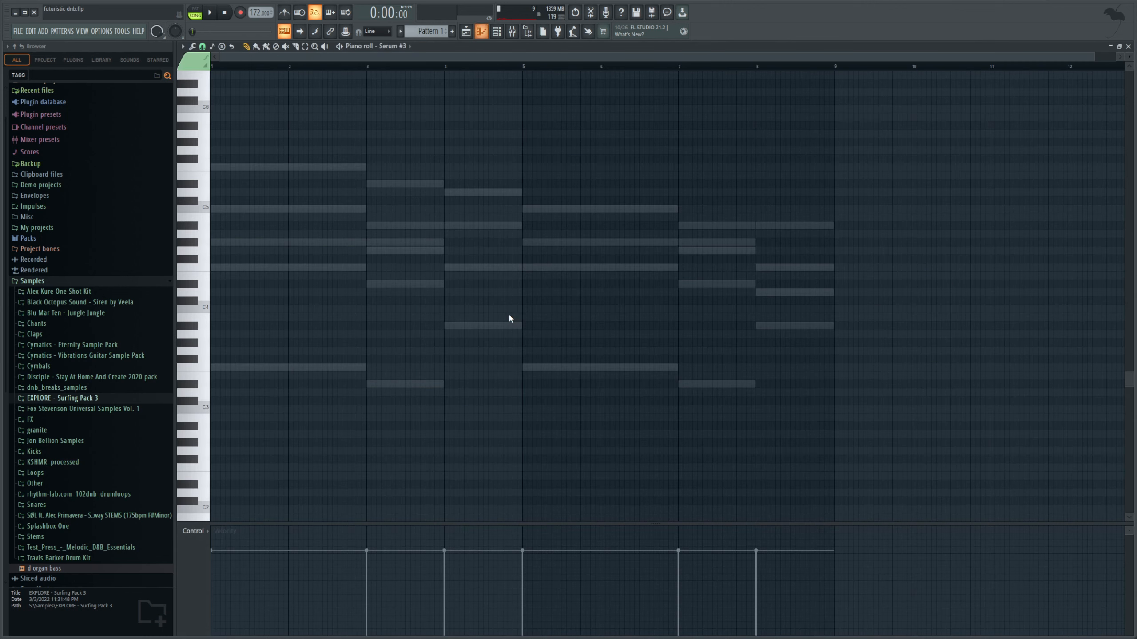
pyautogui.moveTo(327, 367); pyautogui.dragTo(365, 376)
pyautogui.click(371, 385)
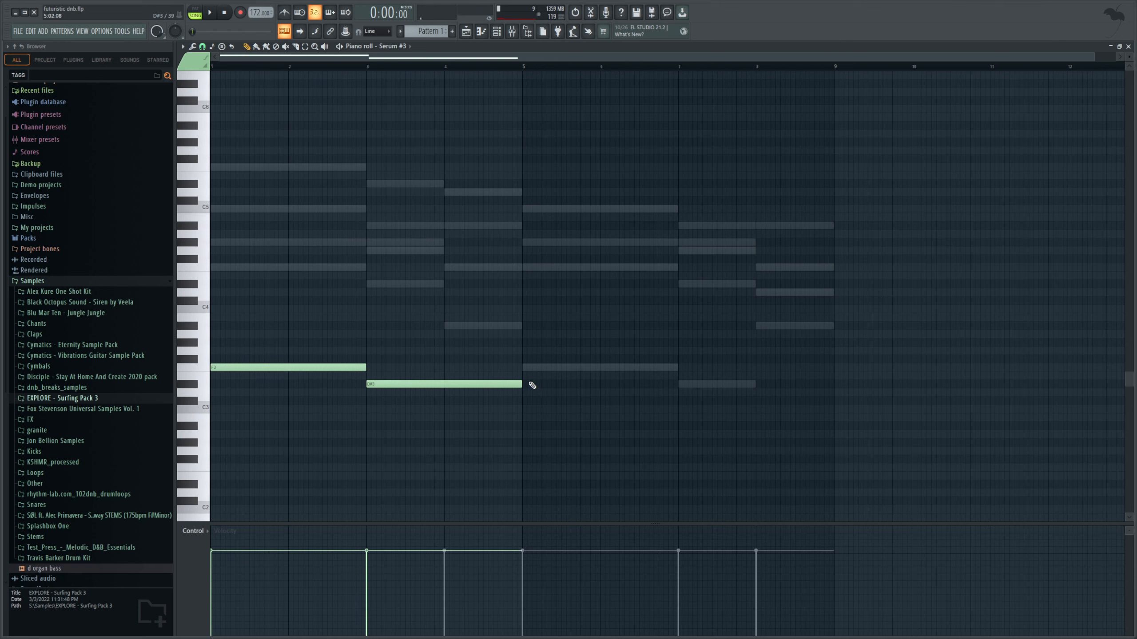
pyautogui.moveTo(520, 382); pyautogui.dragTo(447, 398)
pyautogui.moveTo(449, 326); pyautogui.dragTo(447, 325)
pyautogui.hotkey('ctrl', 'a')
pyautogui.hotkey('ctrl', 'Down')
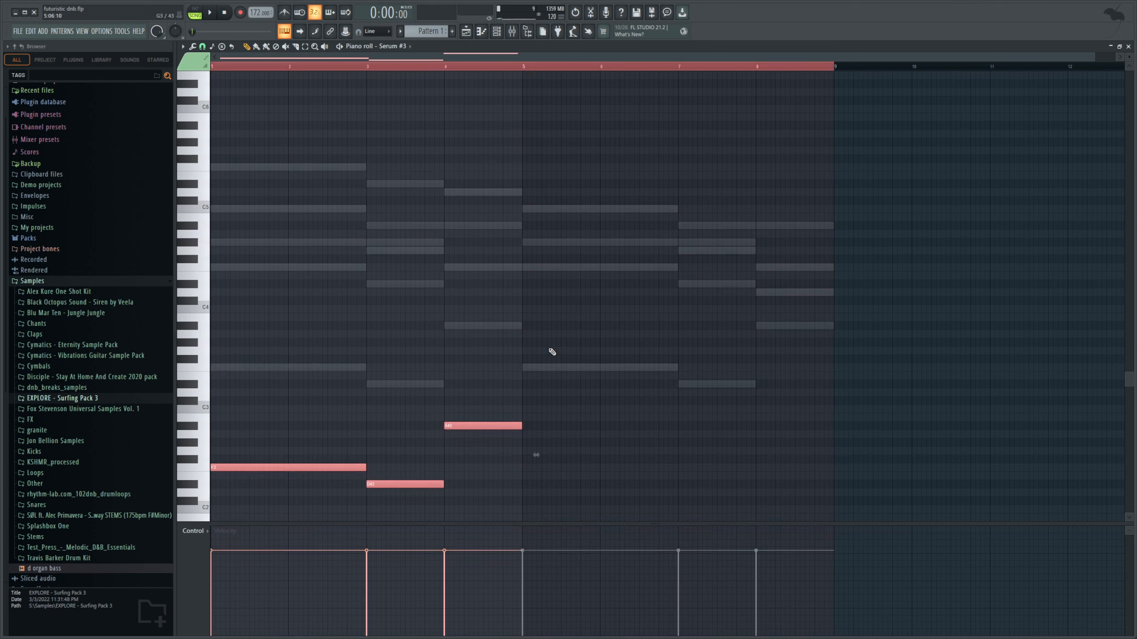
# - Play the new bass notes with the chords while checking the mixer levels and channel routing
pyautogui.click(512, 31)
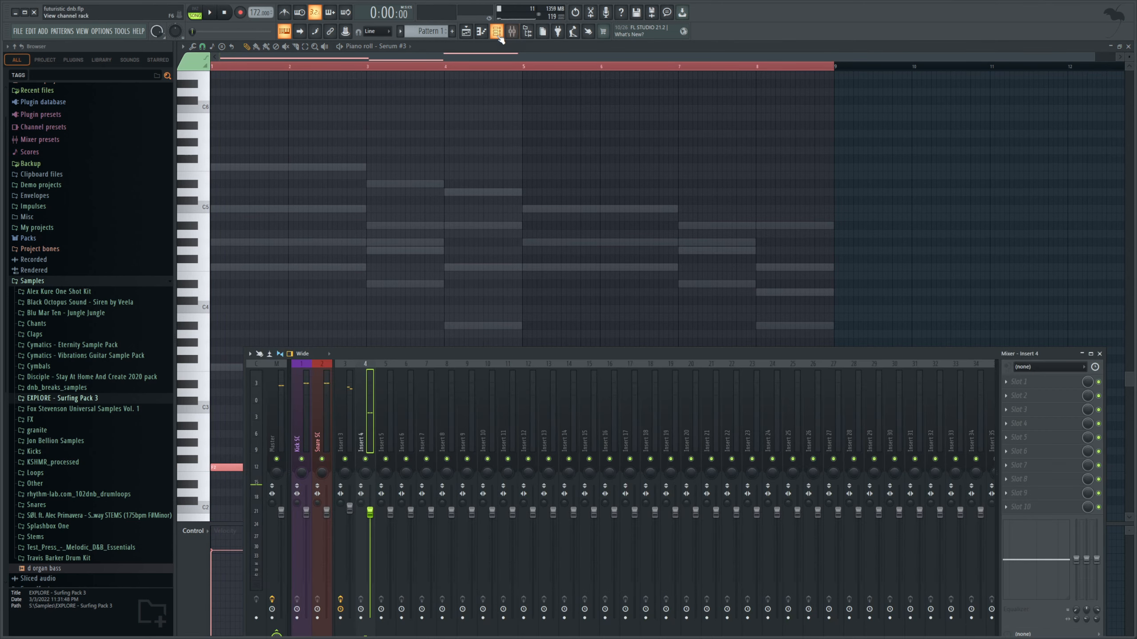
pyautogui.click(496, 31)
pyautogui.press('space')
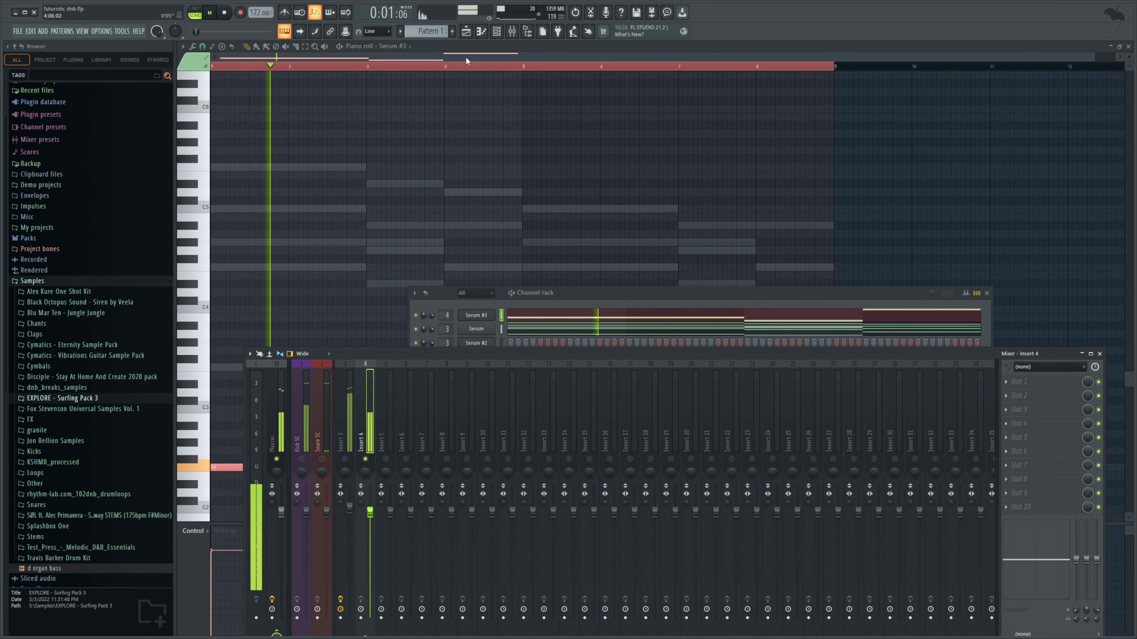
pyautogui.press('F9')
pyautogui.press('F6')
pyautogui.press('space')
# - Duplicate the four-bar bass line so it repeats from bar 5
pyautogui.scroll(-2, 519, 385)
pyautogui.moveTo(602, 470); pyautogui.dragTo(361, 364)
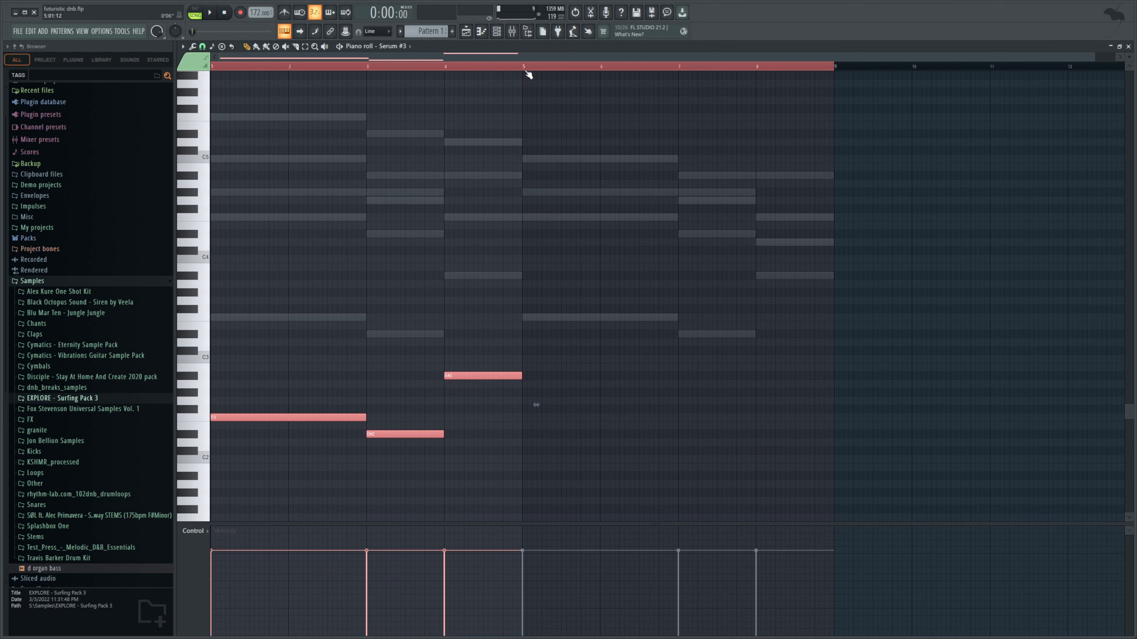
pyautogui.hotkey('ctrl', 'b')
# - Cut the Serum #3 bass notes out of Pattern 1 and paste them into a new Pattern 3
pyautogui.click(497, 31)
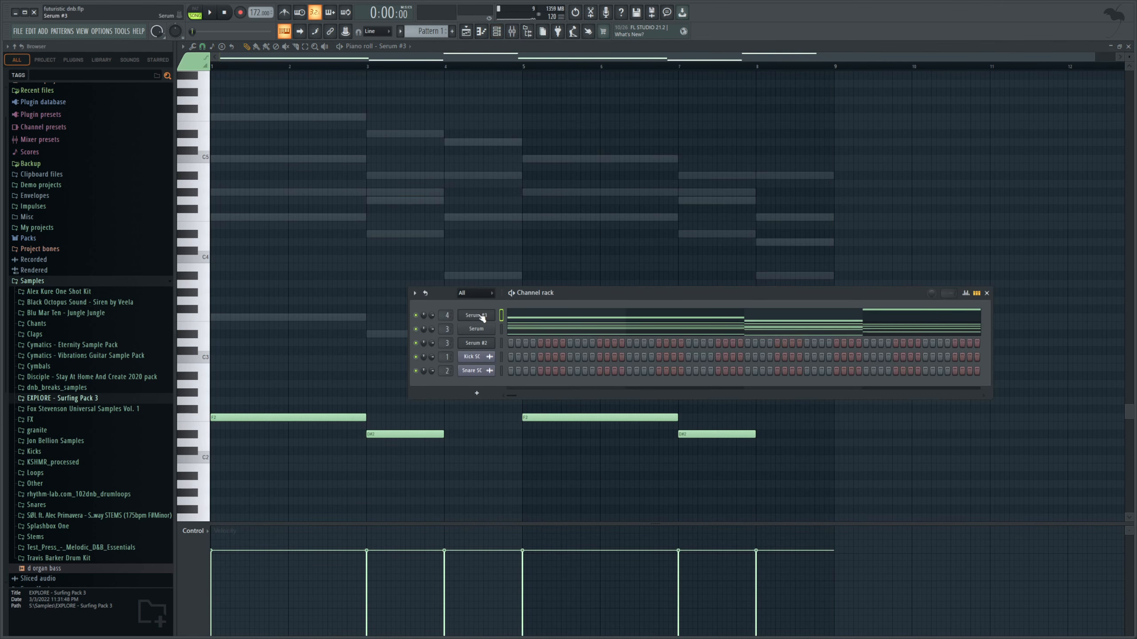
pyautogui.hotkey('ctrl', 'x')
pyautogui.press('KP_Add')
pyautogui.press('KP_Add')
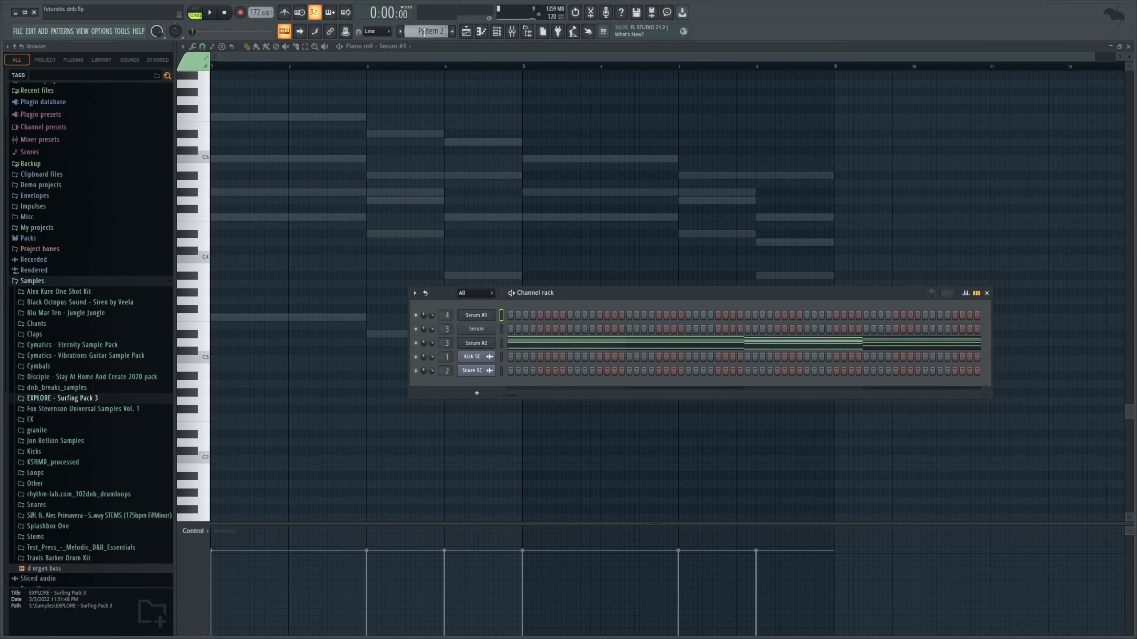
pyautogui.hotkey('ctrl', 'v')
# - Place Pattern 3 at bar 1 on Track 4, beneath the first chord pattern
pyautogui.click(465, 31)
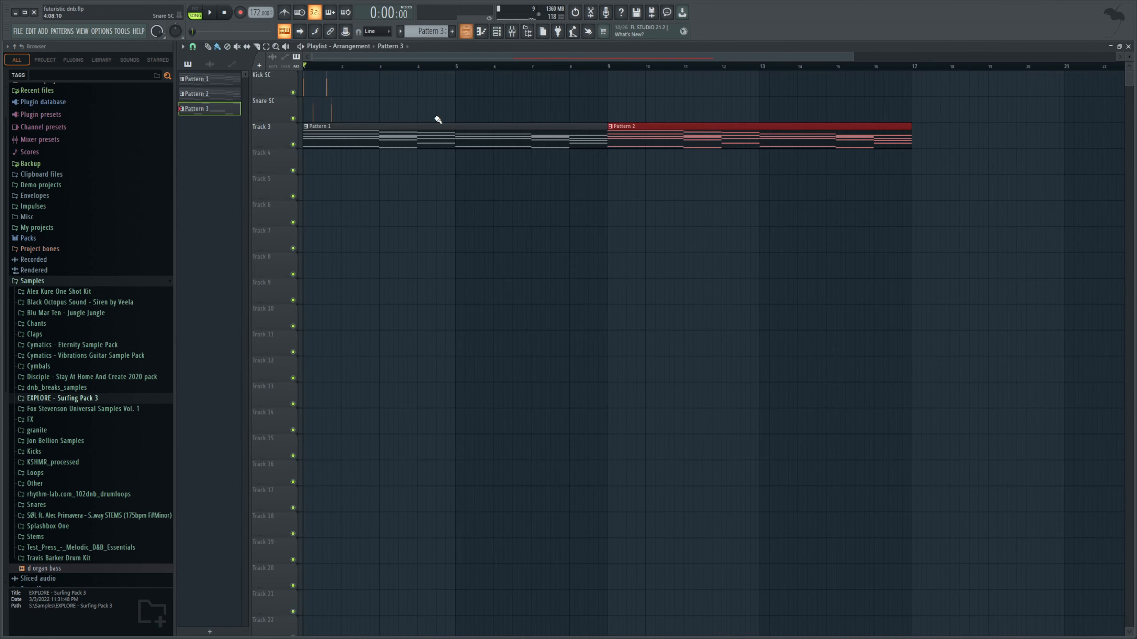
pyautogui.click(385, 165)
pyautogui.moveTo(385, 165); pyautogui.dragTo(309, 165)
# - Show the mixer and the Serum #3 window, and play the arrangement to hear the bass under the chords
pyautogui.press('F9')
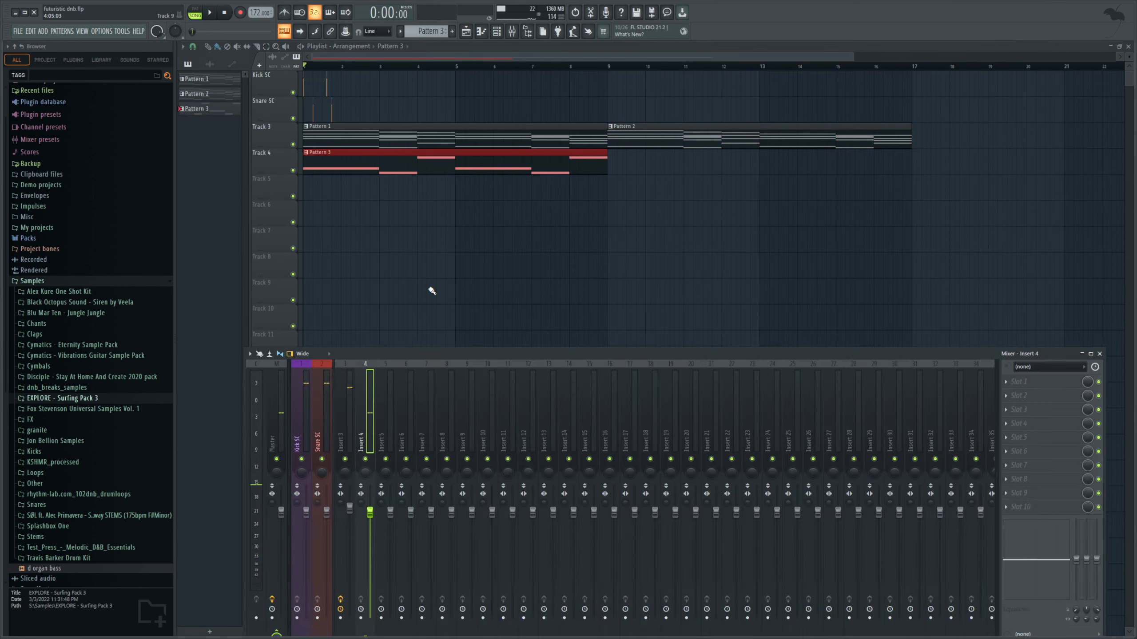
pyautogui.click(496, 33)
pyautogui.click(475, 315)
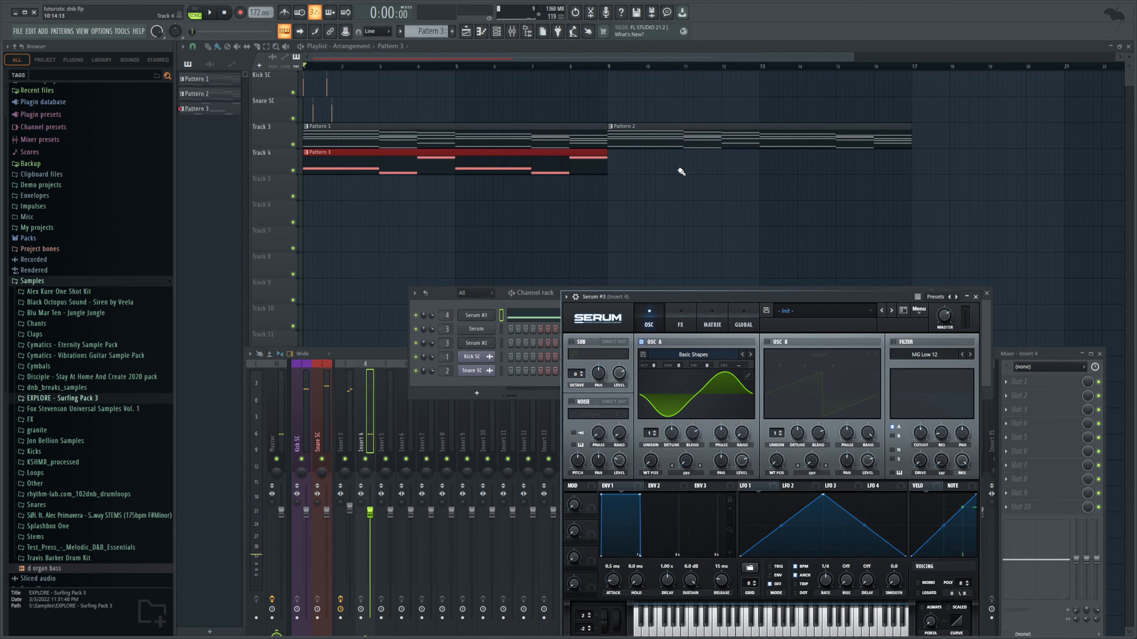
pyautogui.press('space')
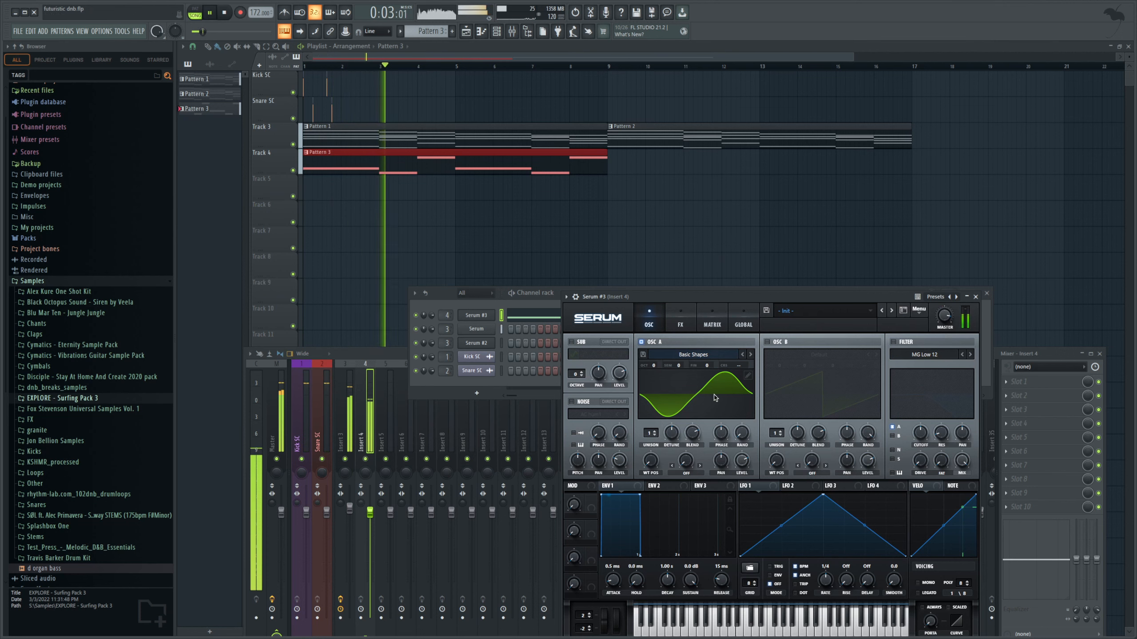
pyautogui.press('space')
# - Solo Insert 4 in the mixer and turn on oscillator B in Serum #3
pyautogui.press('F9')
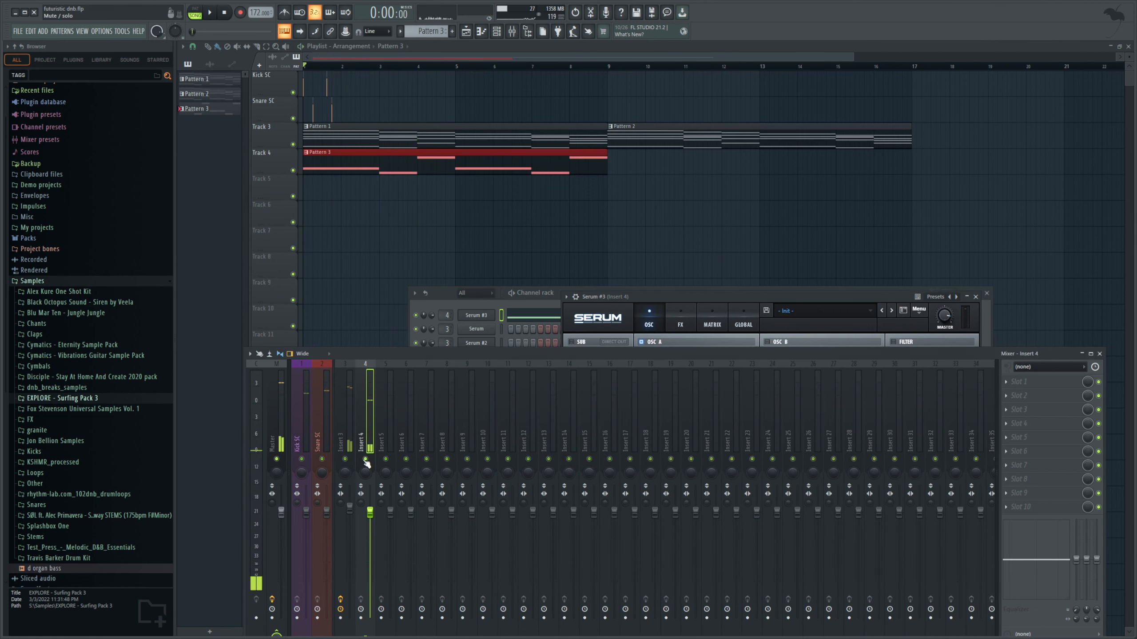
pyautogui.click(672, 303)
pyautogui.click(767, 342)
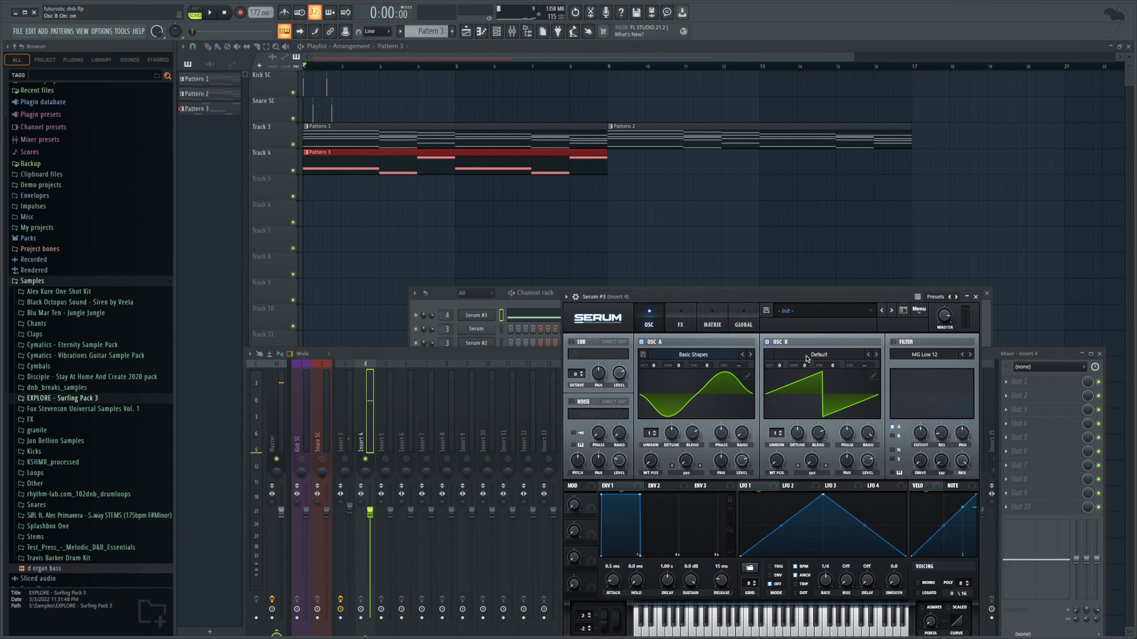
# - Load the Basic Shapes wavetable into oscillator B of Serum #3, shape it with wavetable position and phase, and audition the bass
pyautogui.click(875, 354)
pyautogui.moveTo(779, 463); pyautogui.dragTo(791, 428)
pyautogui.press('space')
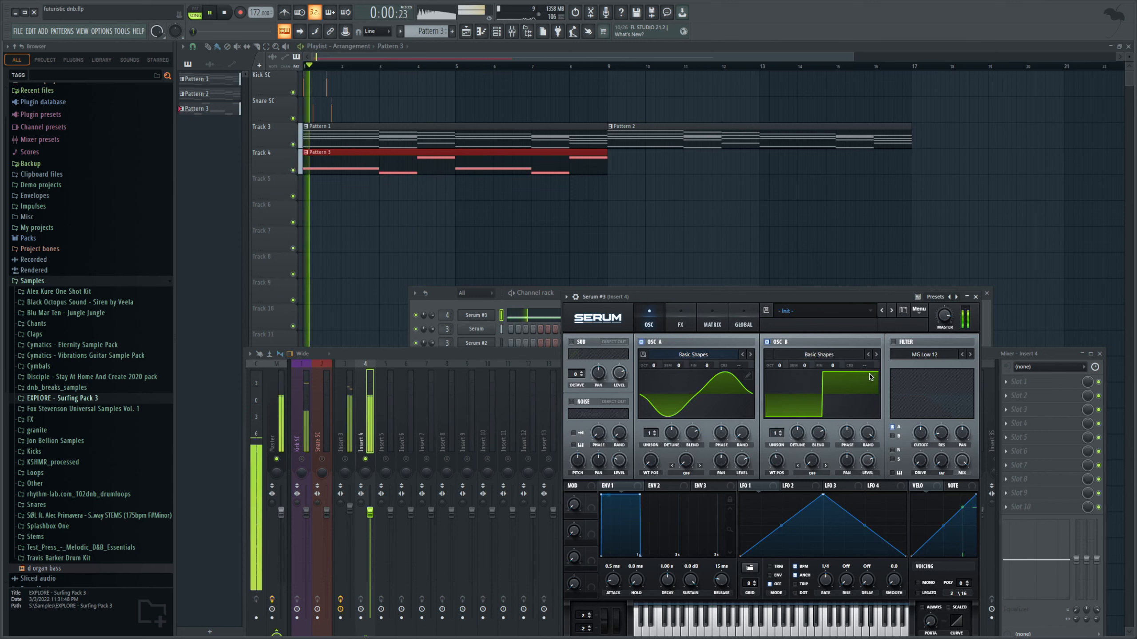
pyautogui.press('space')
pyautogui.click(873, 375)
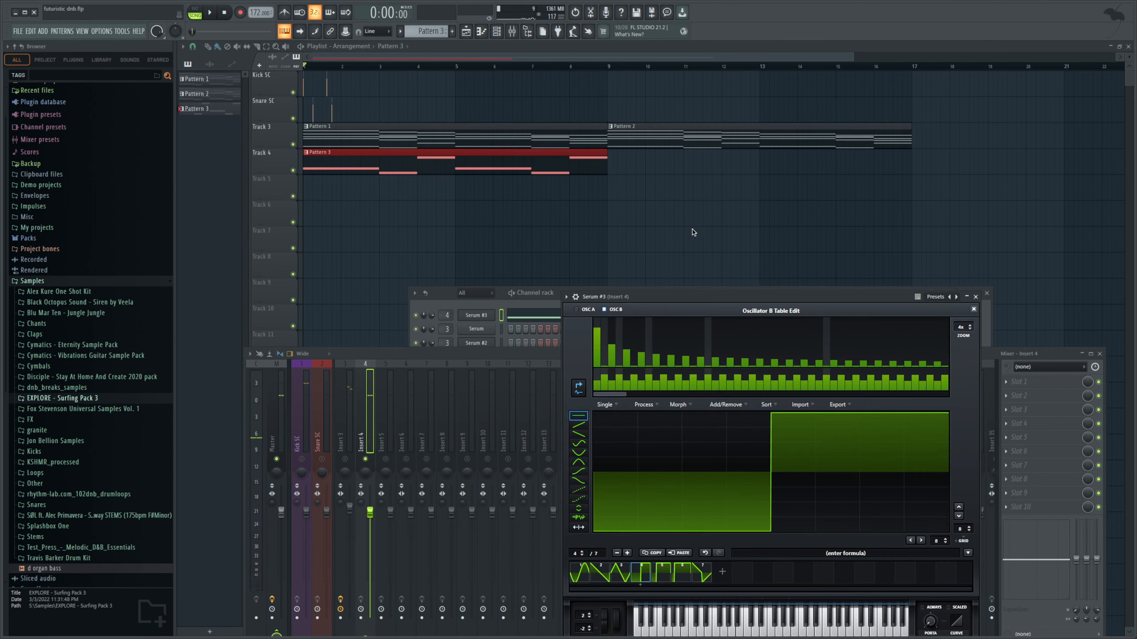
pyautogui.click(973, 309)
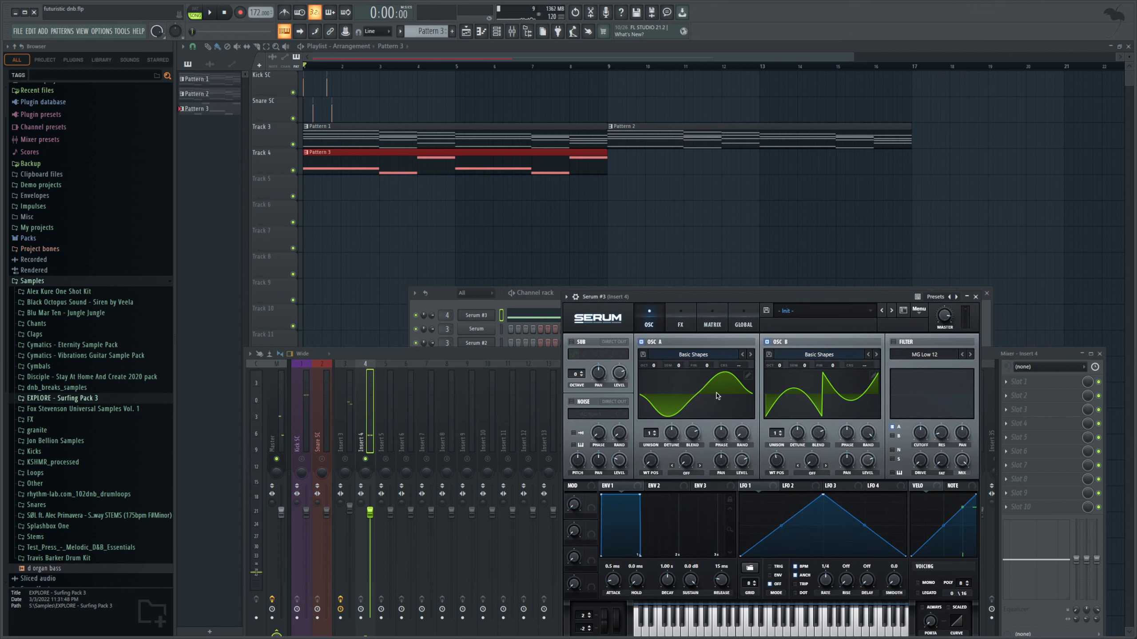
pyautogui.press('space')
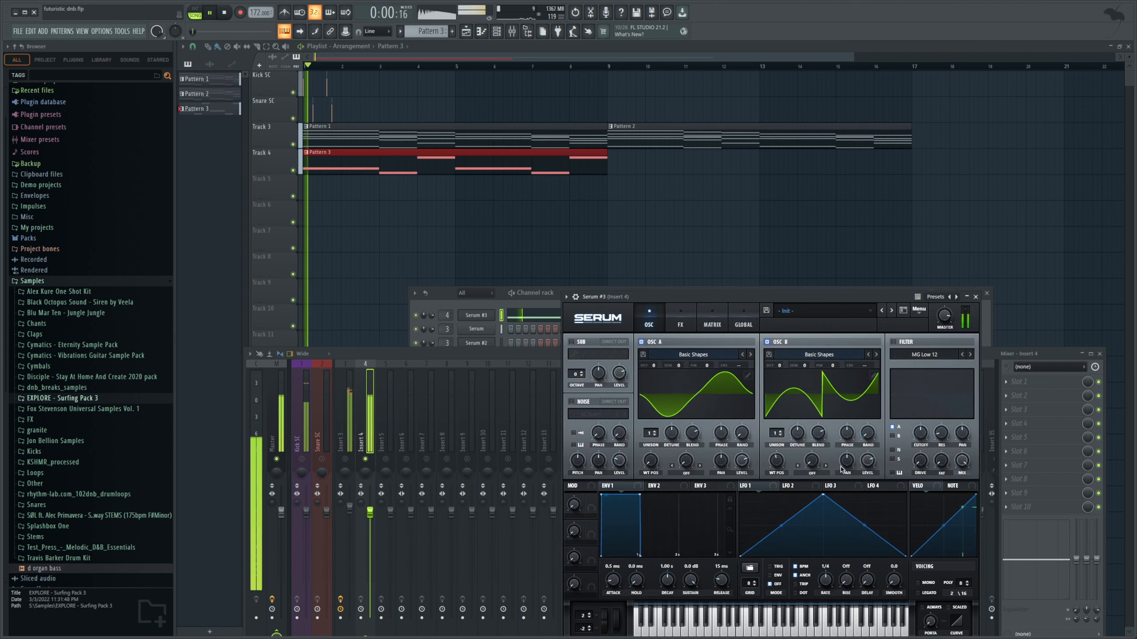
pyautogui.press('space')
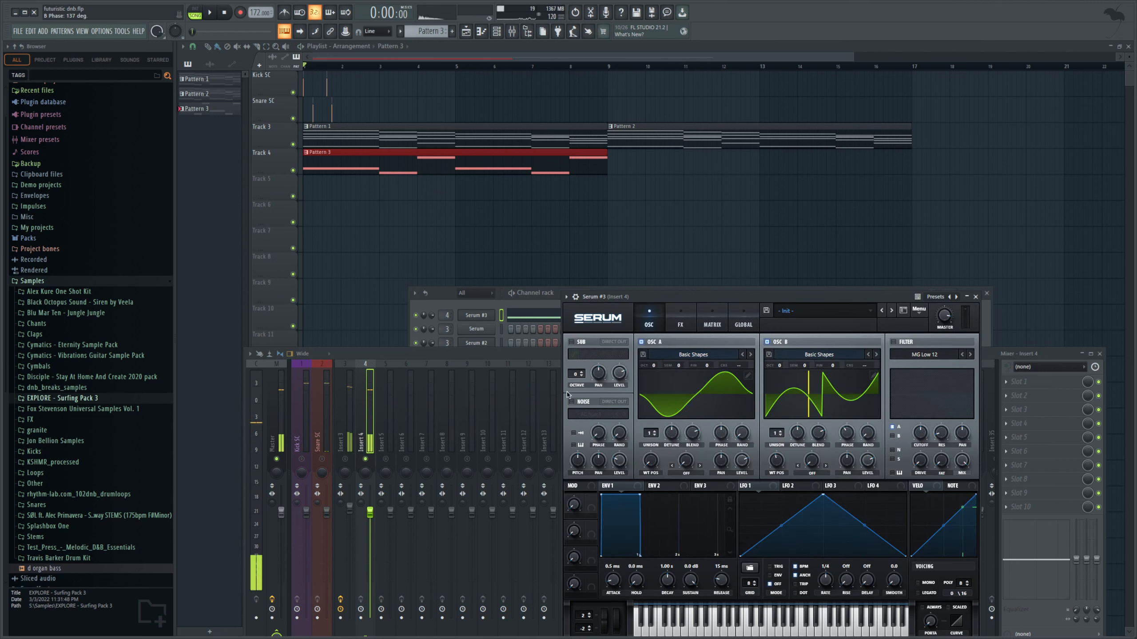
# - Turn on the noise oscillator in Serum #3 with the AC hum1 sample, set its level to about 37% and audition it
pyautogui.click(571, 402)
pyautogui.press('space')
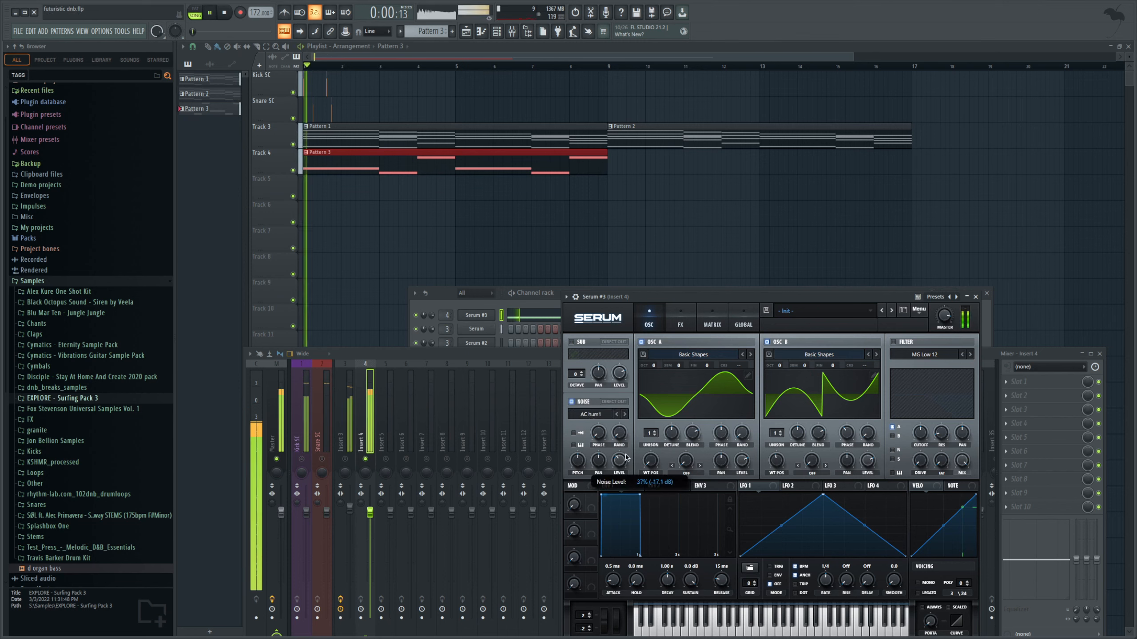
pyautogui.press('space')
# - Enable Tube distortion in the effects of Serum #3, raise its drive to 87% and audition the bass
pyautogui.click(680, 324)
pyautogui.click(575, 358)
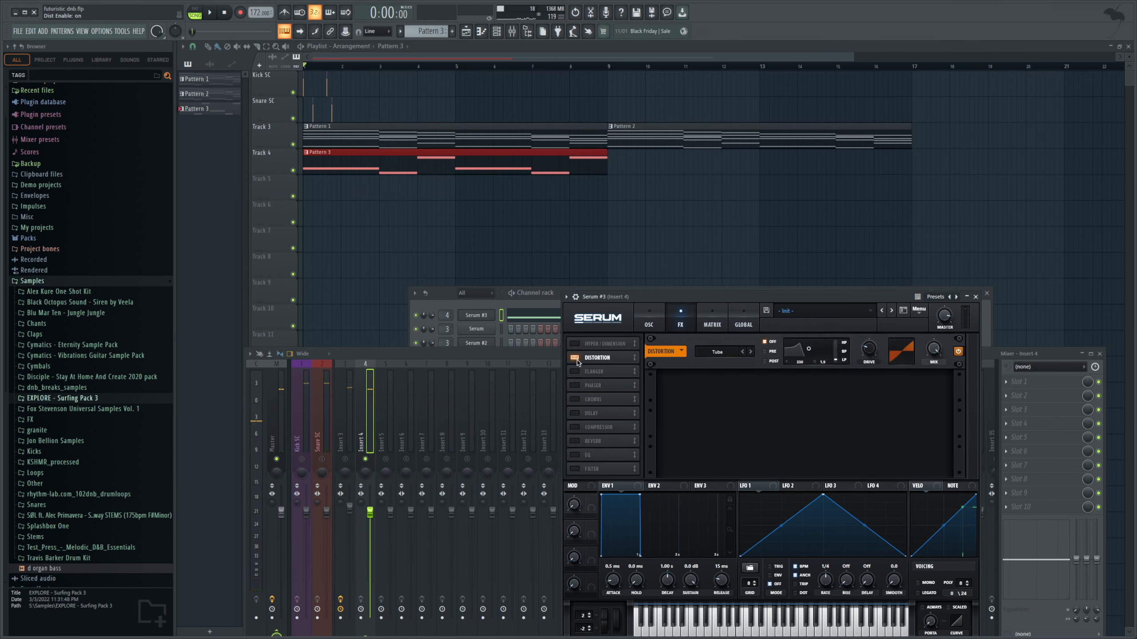
pyautogui.moveTo(877, 356); pyautogui.dragTo(879, 297)
pyautogui.press('space')
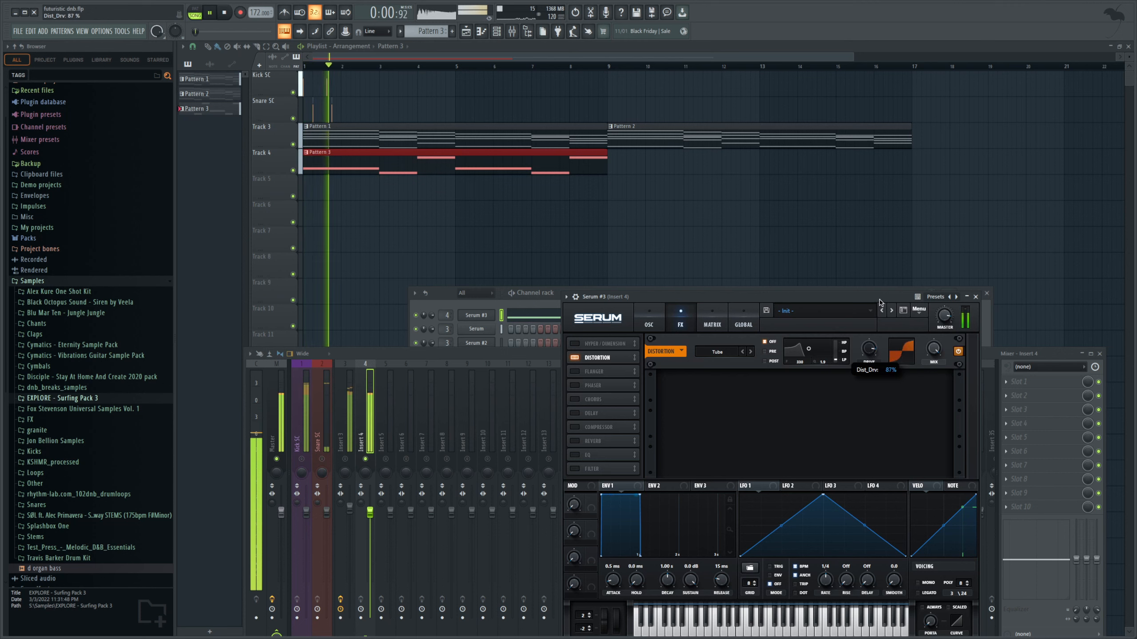
pyautogui.press('space')
# - Enable Serum #3's EQ effect and modulate its high-band gain, set to -6.3 dB, with LFO 1 as a falling ramp at 1/8 rate
pyautogui.click(648, 325)
pyautogui.click(679, 321)
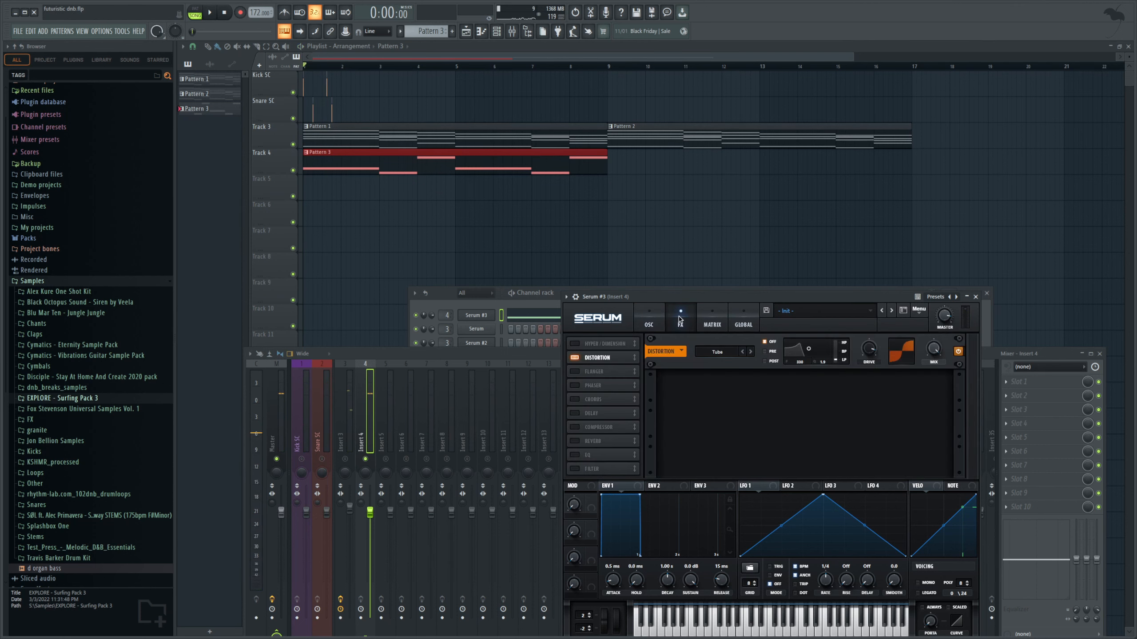
pyautogui.click(574, 455)
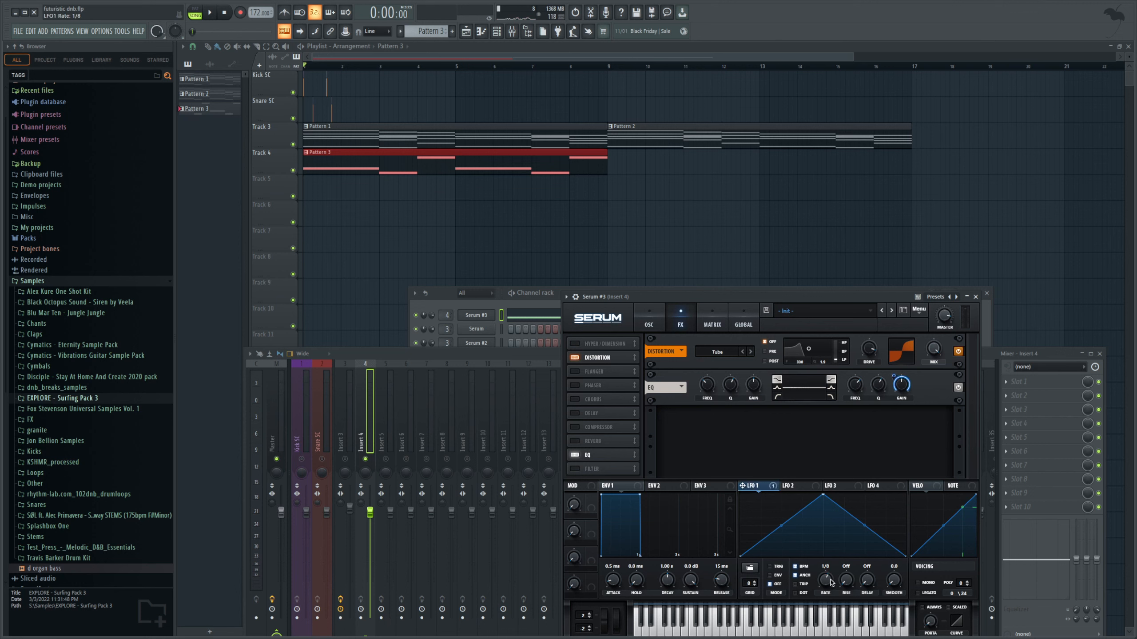
pyautogui.moveTo(822, 499); pyautogui.dragTo(725, 485)
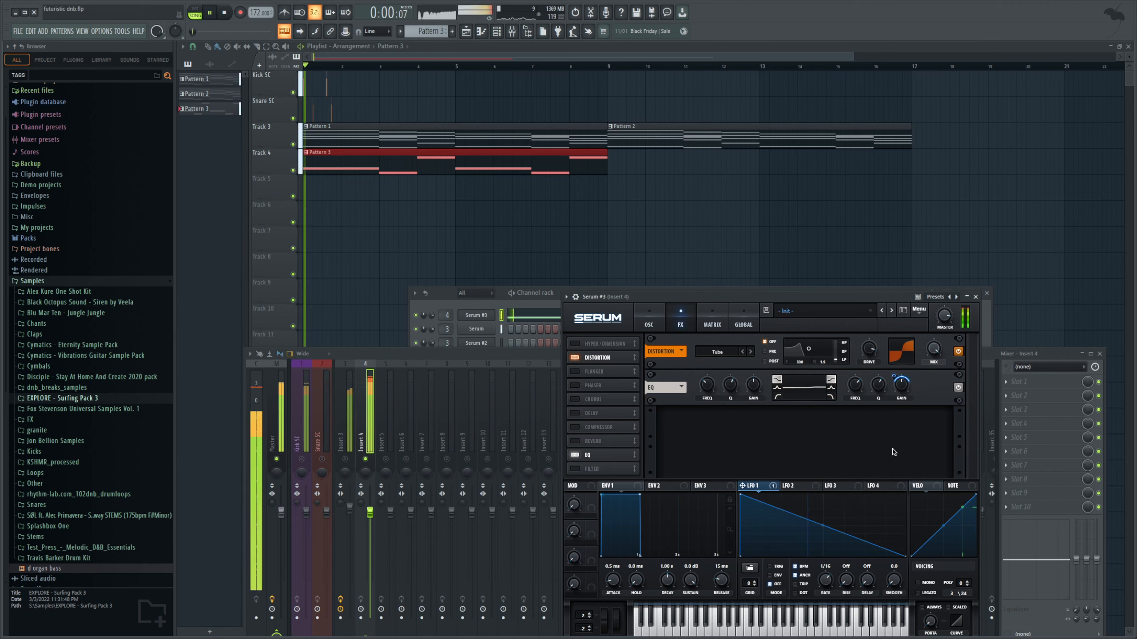
pyautogui.scroll(1, 827, 584)
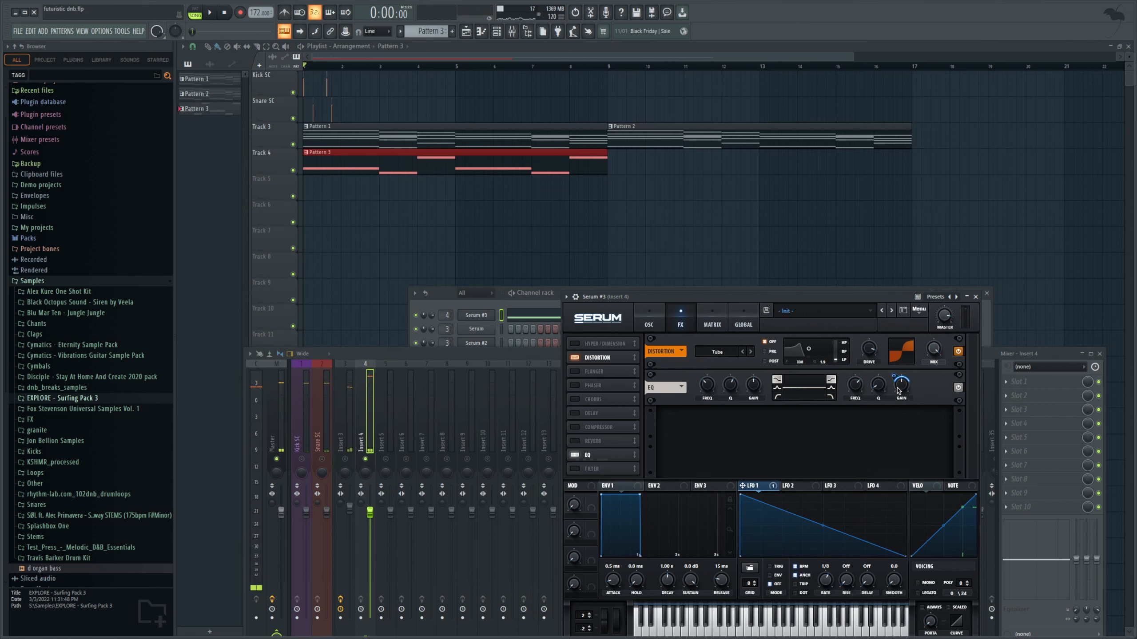
pyautogui.press('space')
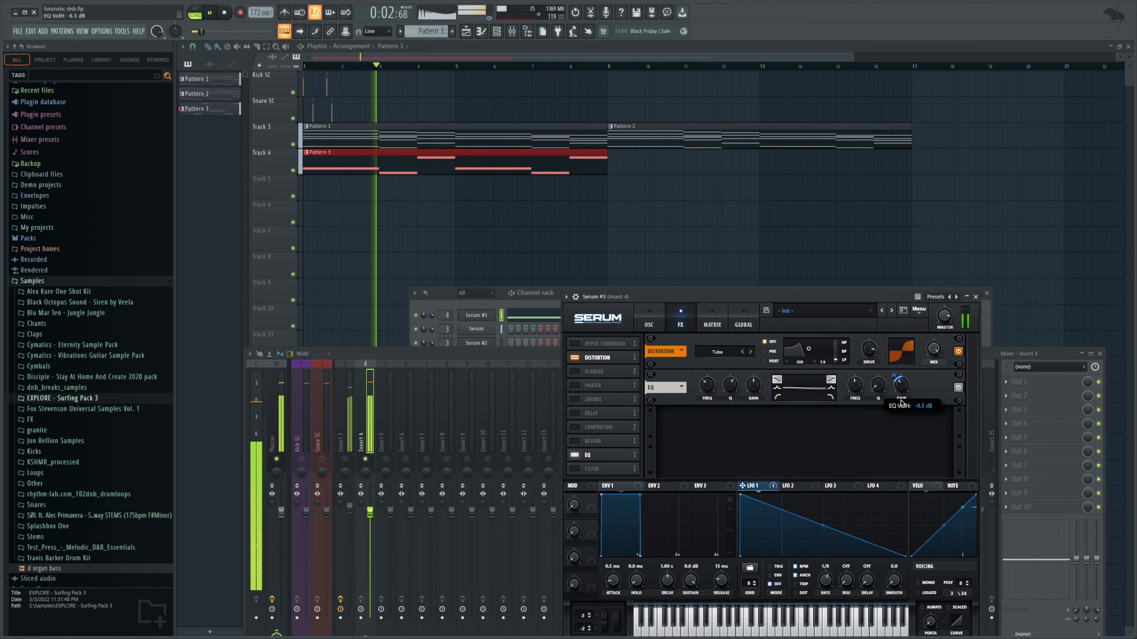
# - Set the phase of oscillator B in Serum #3 to about 73 degrees and audition the bass
pyautogui.click(648, 322)
pyautogui.press('space')
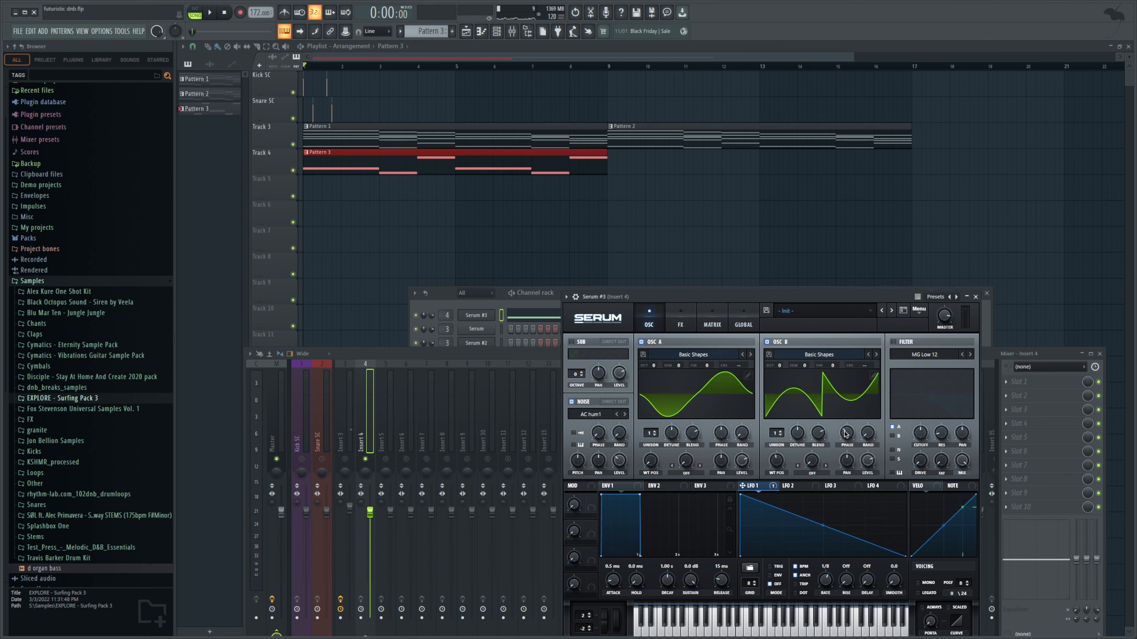
pyautogui.moveTo(844, 433); pyautogui.dragTo(839, 442)
pyautogui.press('space')
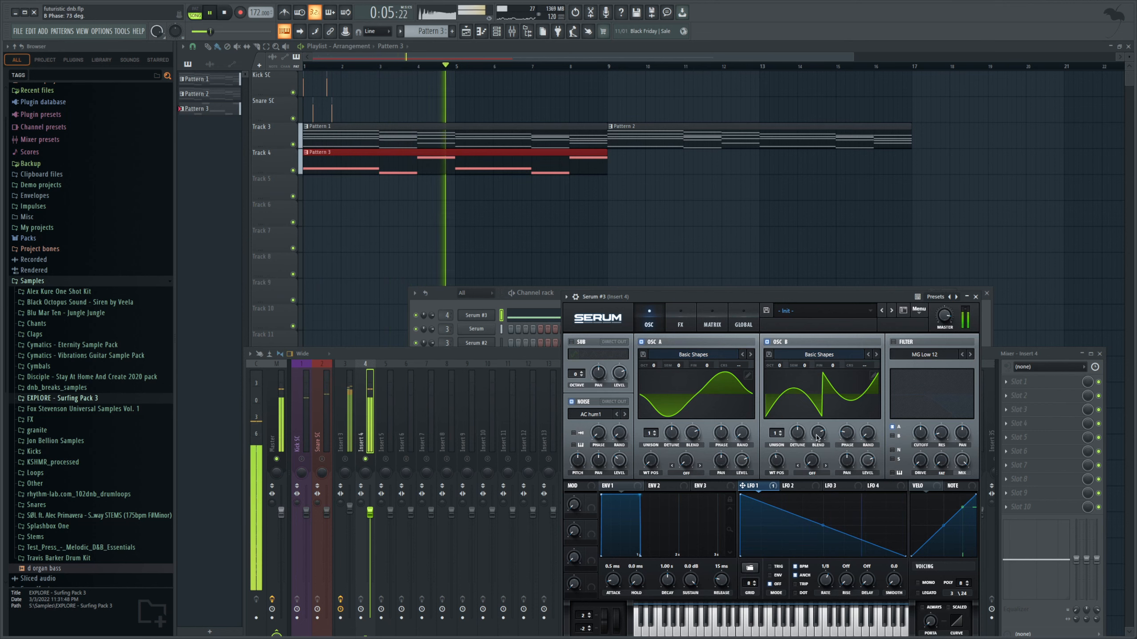
pyautogui.press('space')
# - Load FabFilter Pro-Q 3 on Insert 4 and create a High Shelf band at about 129 Hz that cuts 3.8 dB
pyautogui.click(484, 352)
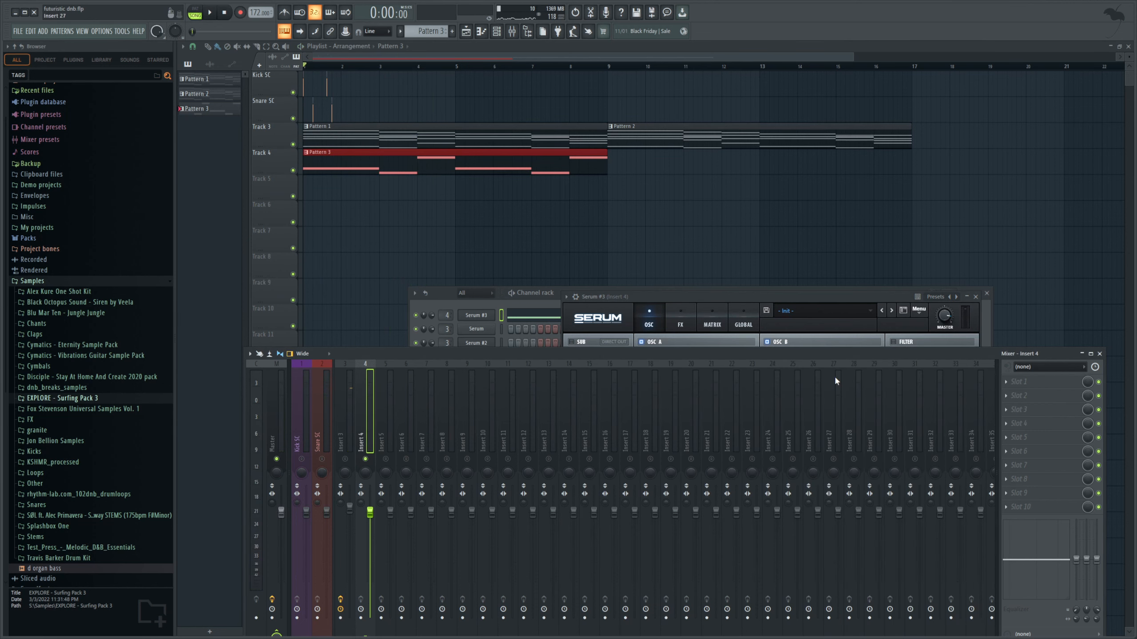
pyautogui.click(1025, 382)
pyautogui.click(880, 160)
pyautogui.click(732, 238)
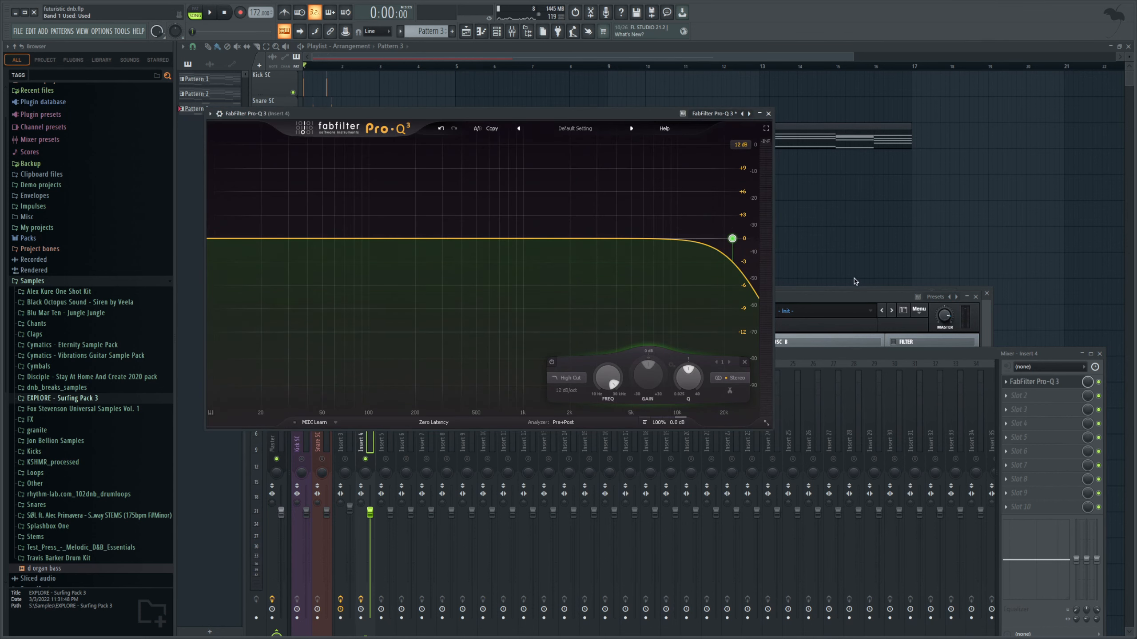
pyautogui.moveTo(733, 238); pyautogui.dragTo(386, 258)
pyautogui.press('space')
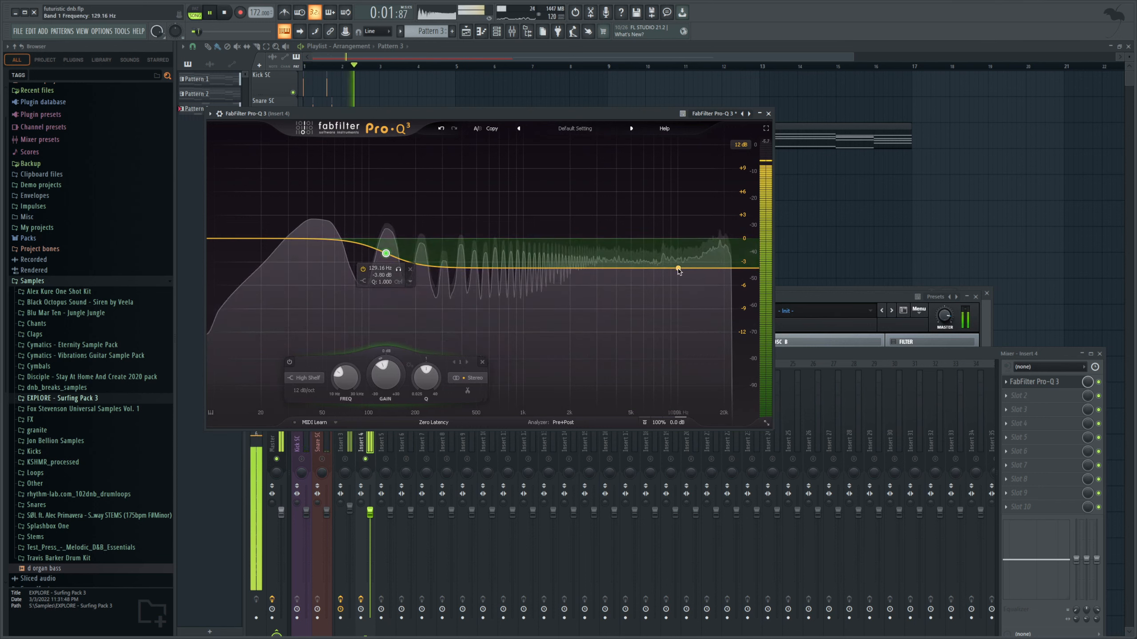
# - Add a 12 dB/oct High Cut band just above 10 kHz in Insert 4's Pro-Q 3 and audition the bass
pyautogui.press('space')
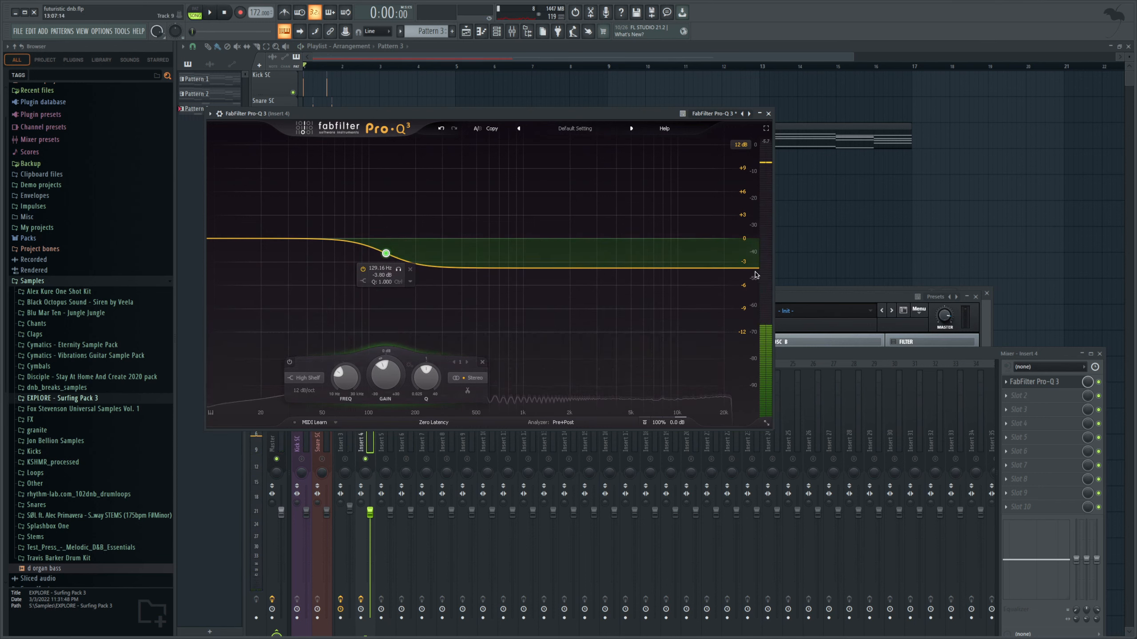
pyautogui.click(750, 272)
pyautogui.moveTo(751, 242); pyautogui.dragTo(711, 246)
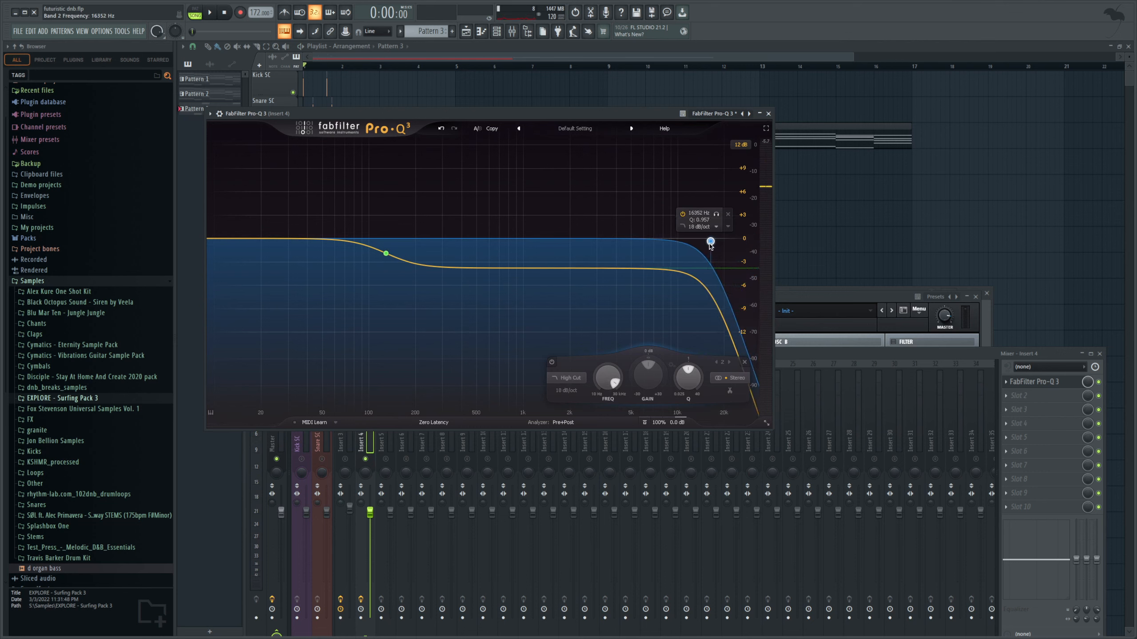
pyautogui.click(790, 336)
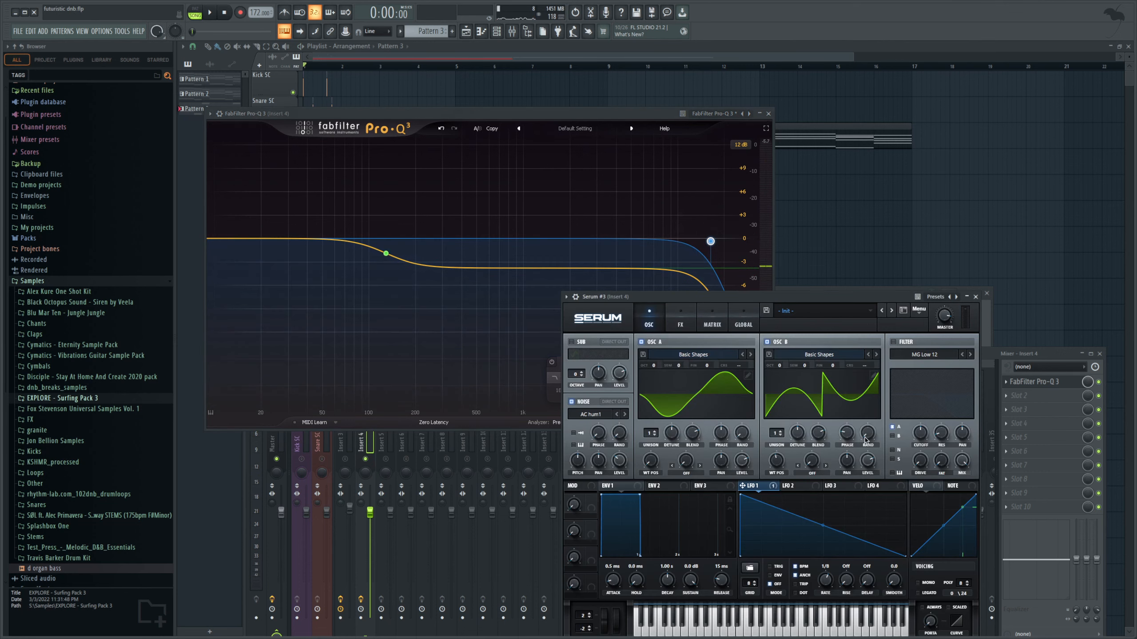
pyautogui.moveTo(711, 241); pyautogui.dragTo(686, 237)
pyautogui.press('space')
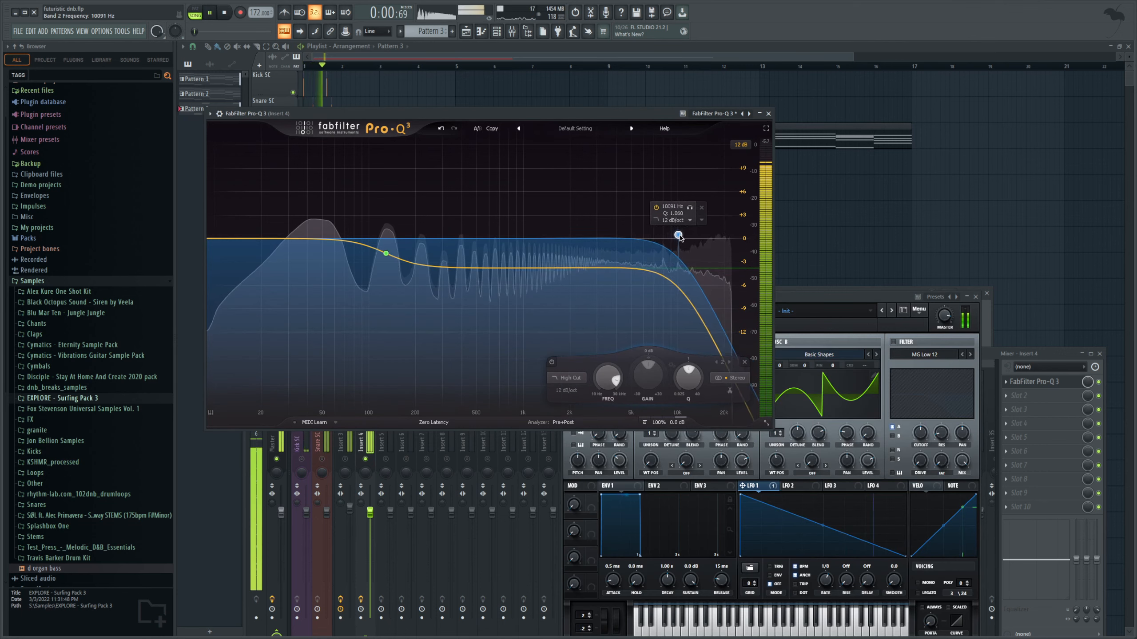
pyautogui.click(984, 353)
pyautogui.press('space')
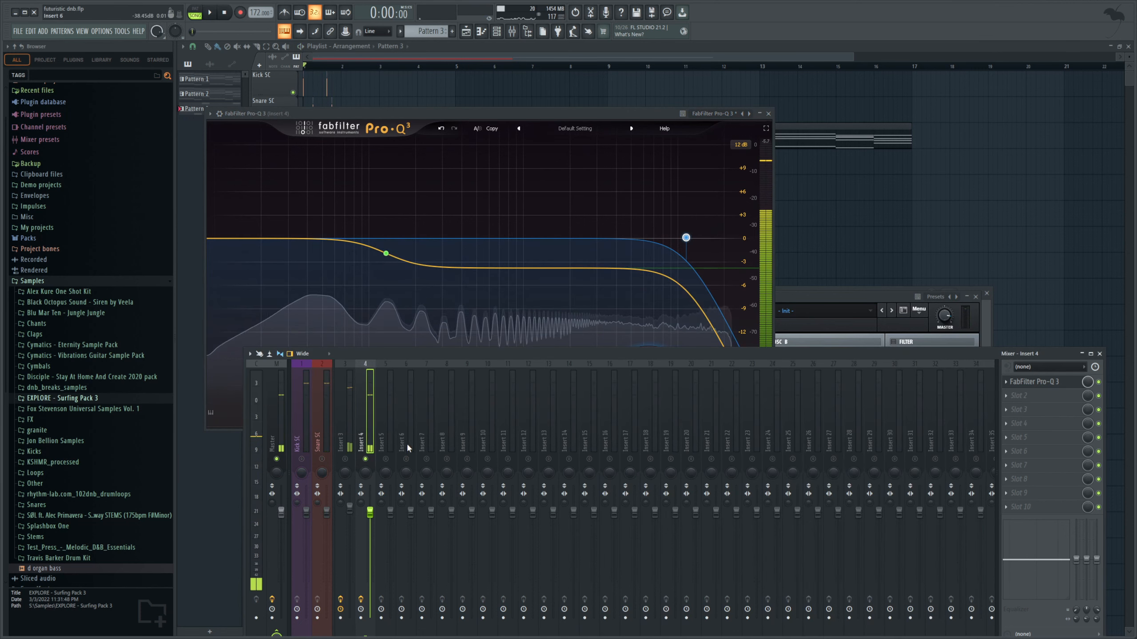
# - Unsolo Insert 4, play the full mix and add a bell band at about 1.4 kHz in Pro-Q 3 that cuts roughly 8 dB
pyautogui.rightClick(367, 458)
pyautogui.press('space')
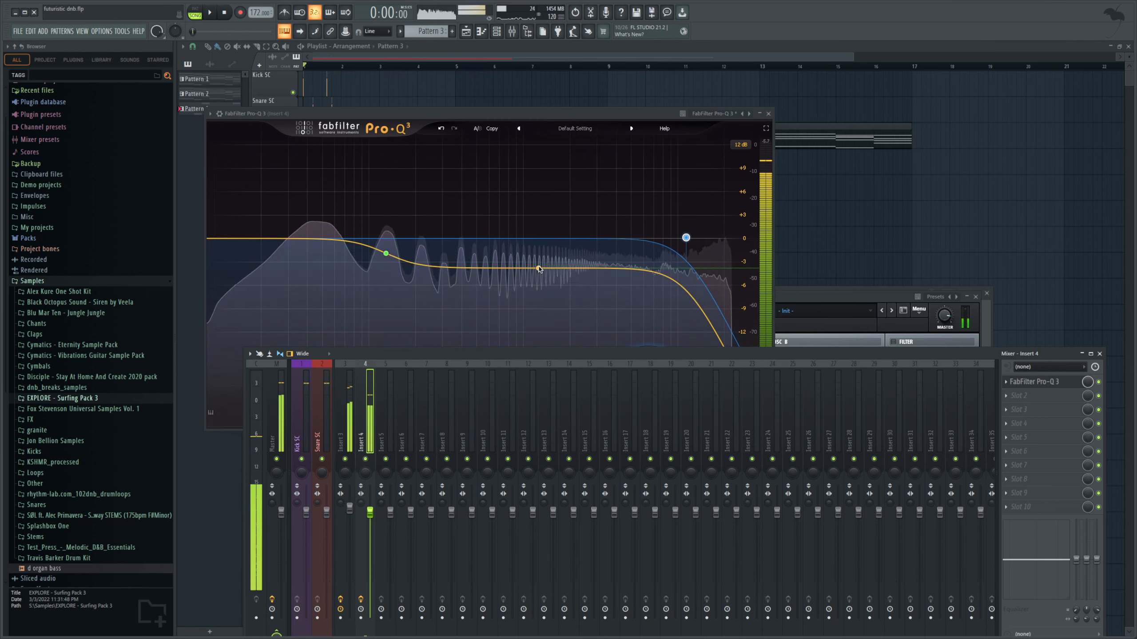
pyautogui.press('space')
pyautogui.moveTo(535, 266); pyautogui.dragTo(546, 302)
pyautogui.press('space')
# - Solo Insert 4, try the oscillator B warp of Serum #3 up to 92%, and reshape its waveform with a different warp setting
pyautogui.click(369, 465)
pyautogui.press('space')
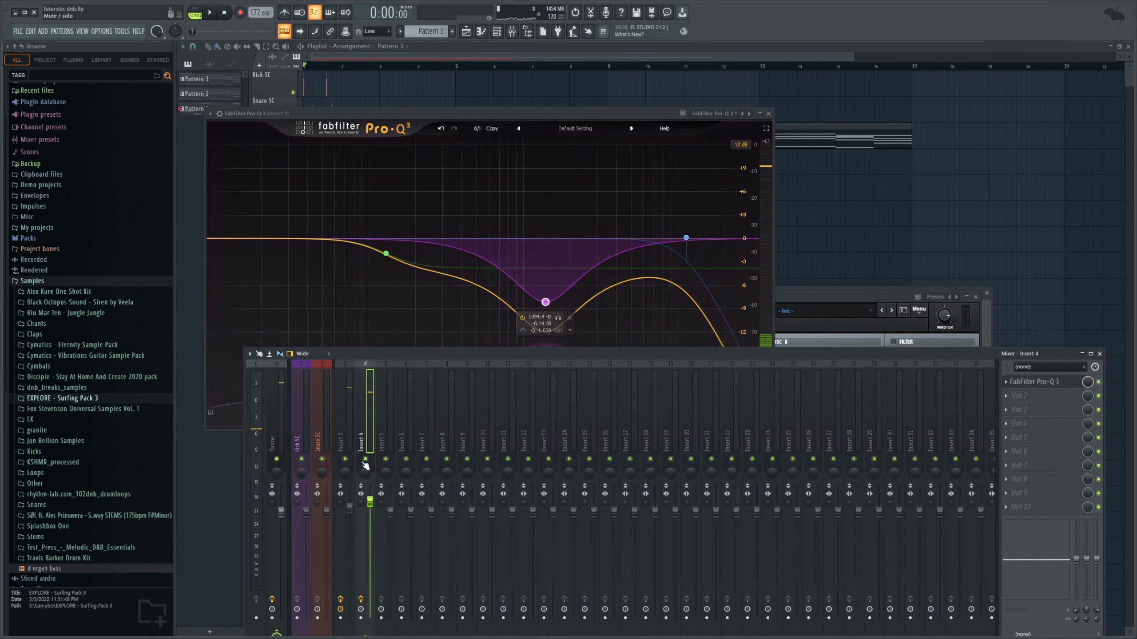
pyautogui.click(817, 291)
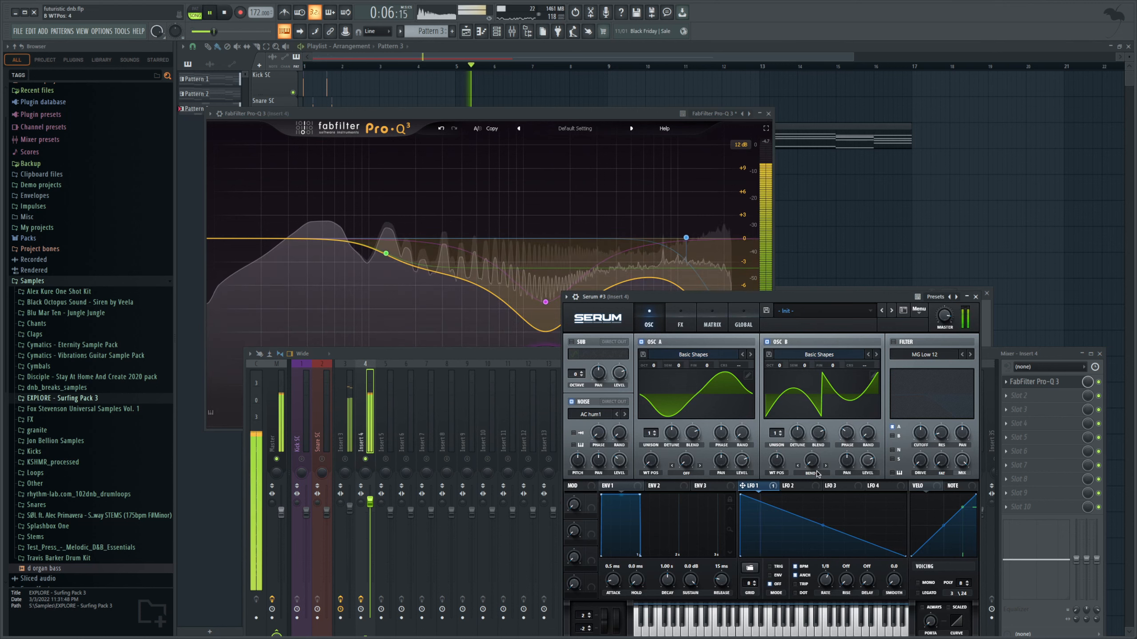
pyautogui.moveTo(811, 461); pyautogui.dragTo(811, 398)
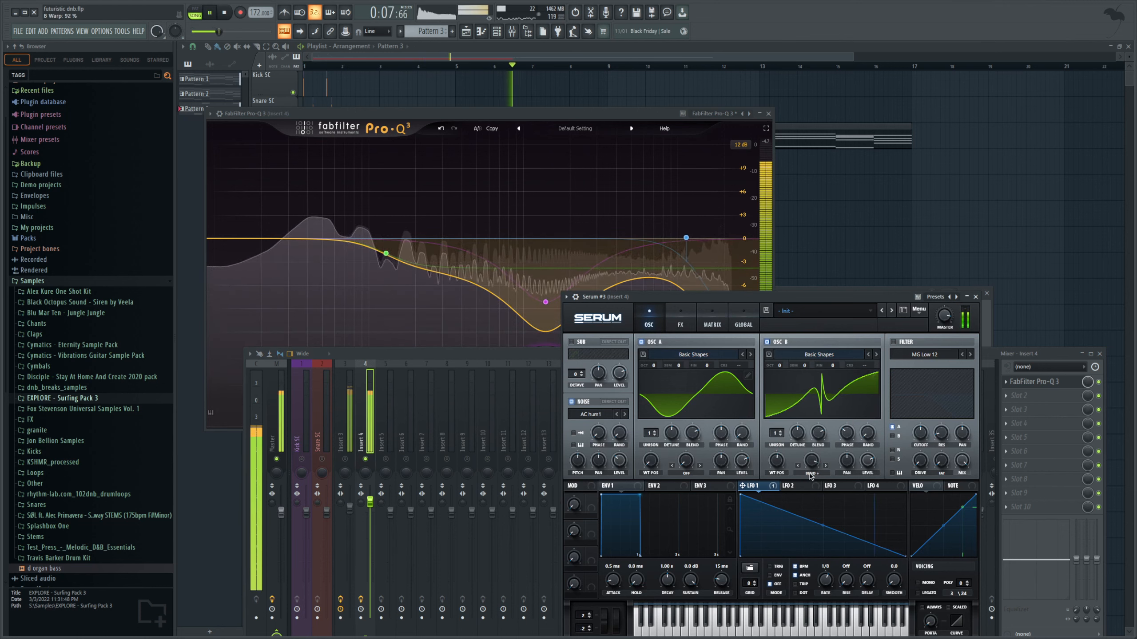
pyautogui.click(830, 365)
pyautogui.moveTo(809, 471); pyautogui.dragTo(805, 505)
pyautogui.press('space')
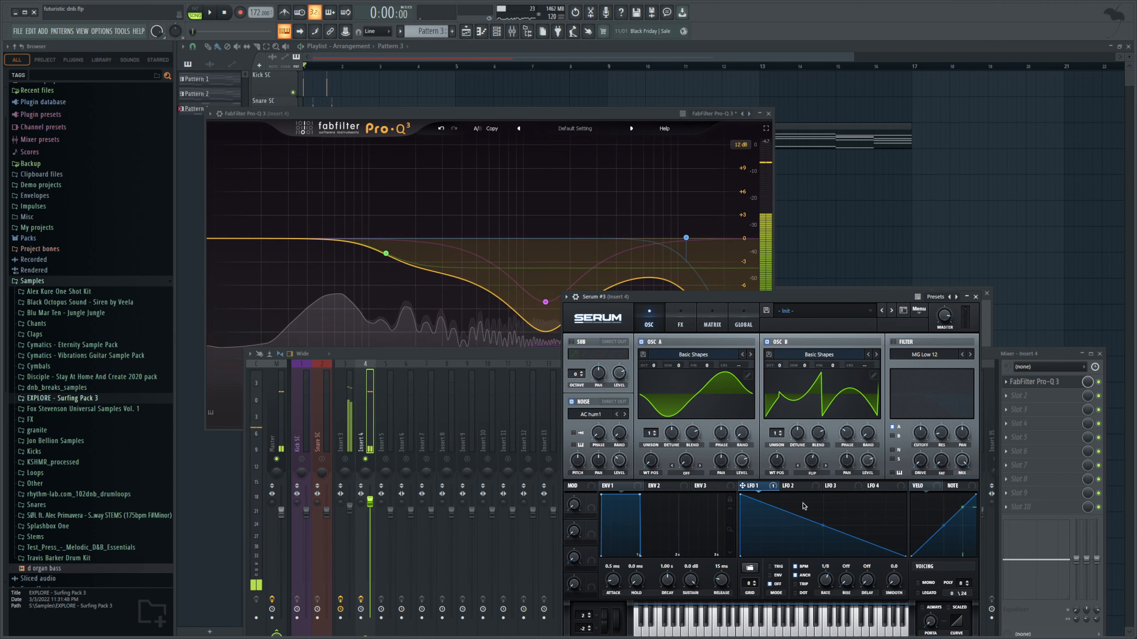
pyautogui.press('space')
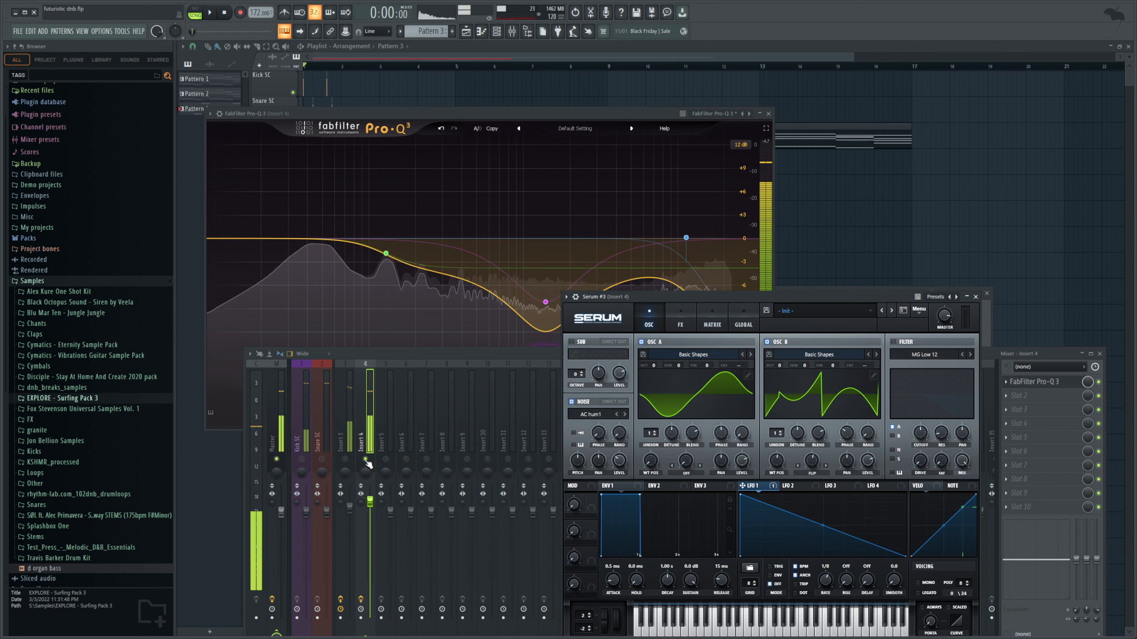
# - Unsolo Insert 4, lower its Pro-Q 3 High Cut to about 6 kHz and add a bell boost of about 5 dB near 3 kHz
pyautogui.click(372, 466)
pyautogui.click(685, 234)
pyautogui.press('space')
pyautogui.moveTo(685, 234); pyautogui.dragTo(644, 242)
pyautogui.press('space')
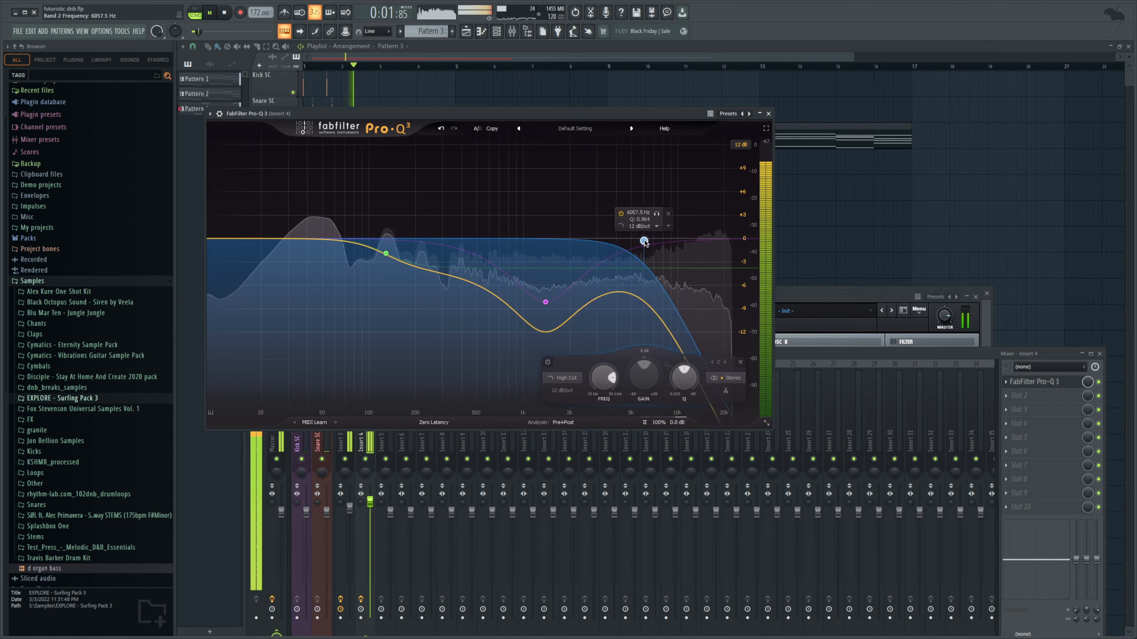
pyautogui.moveTo(610, 296); pyautogui.dragTo(591, 260)
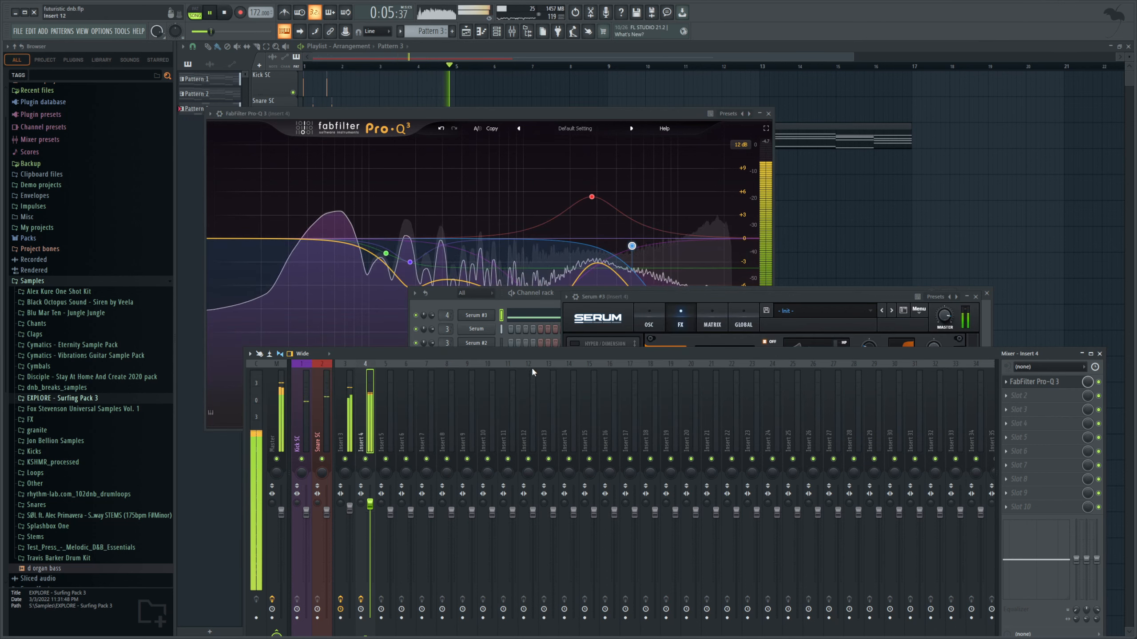
pyautogui.press('space')
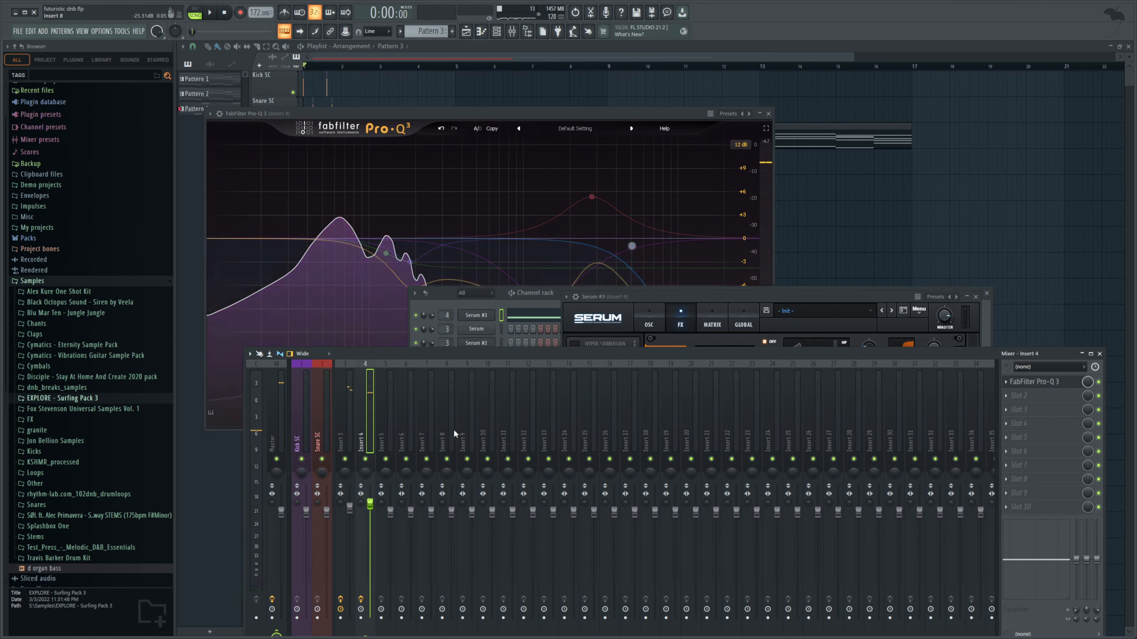
# - Hide the mixer and plugin windows, zoom in on the playlist and open Pattern 3's Serum #3 bass notes in the piano roll
pyautogui.click(466, 36)
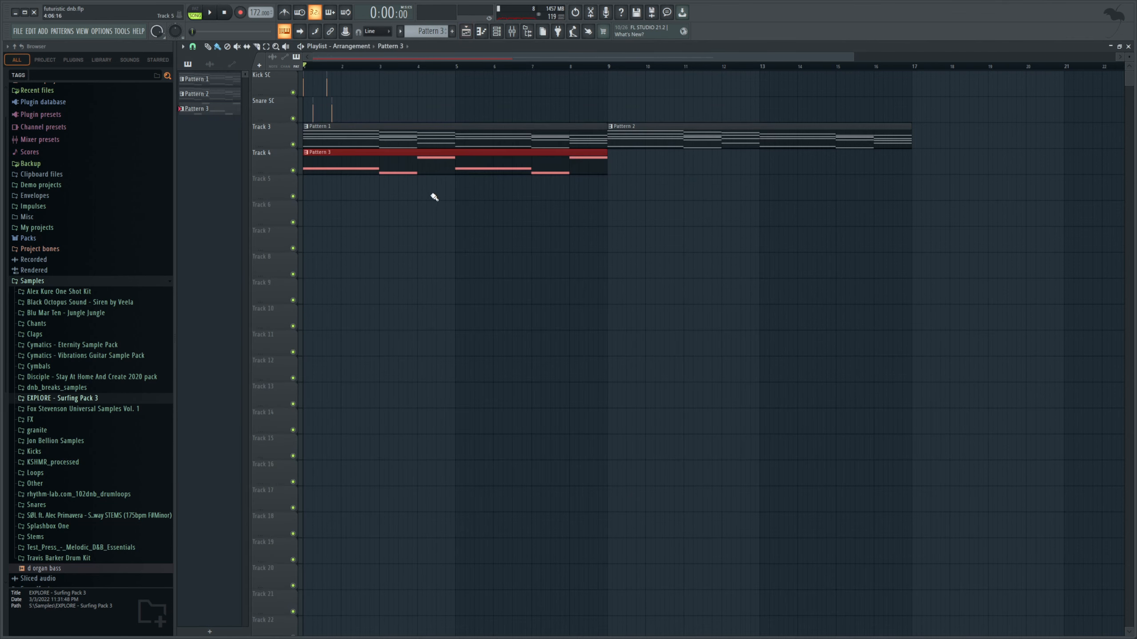
pyautogui.moveTo(853, 56); pyautogui.dragTo(685, 106)
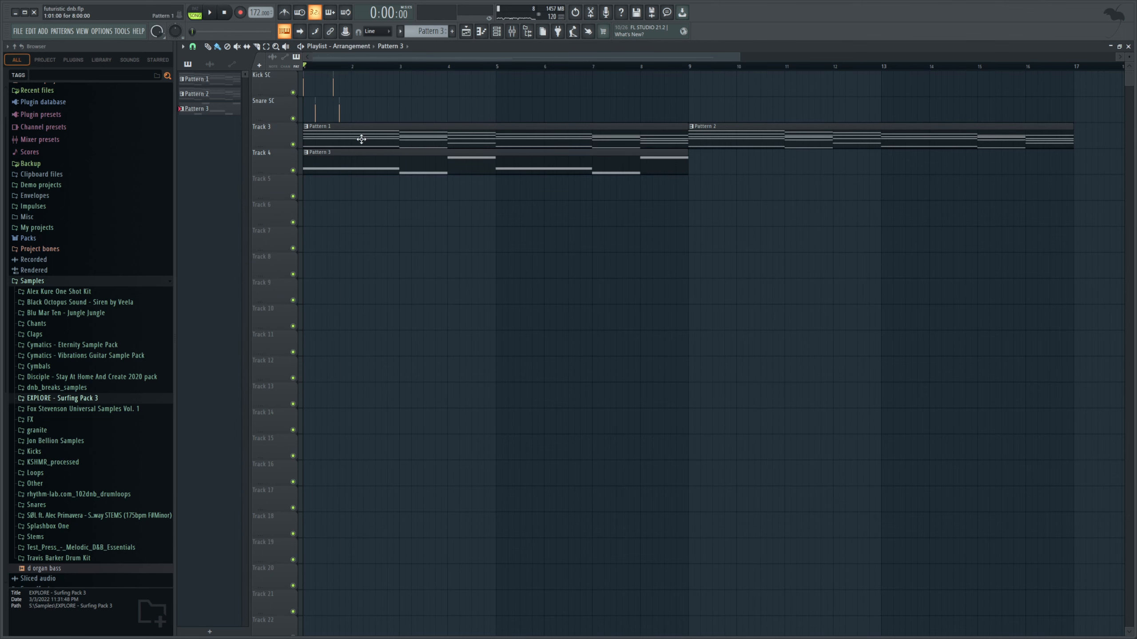
pyautogui.doubleClick(336, 162)
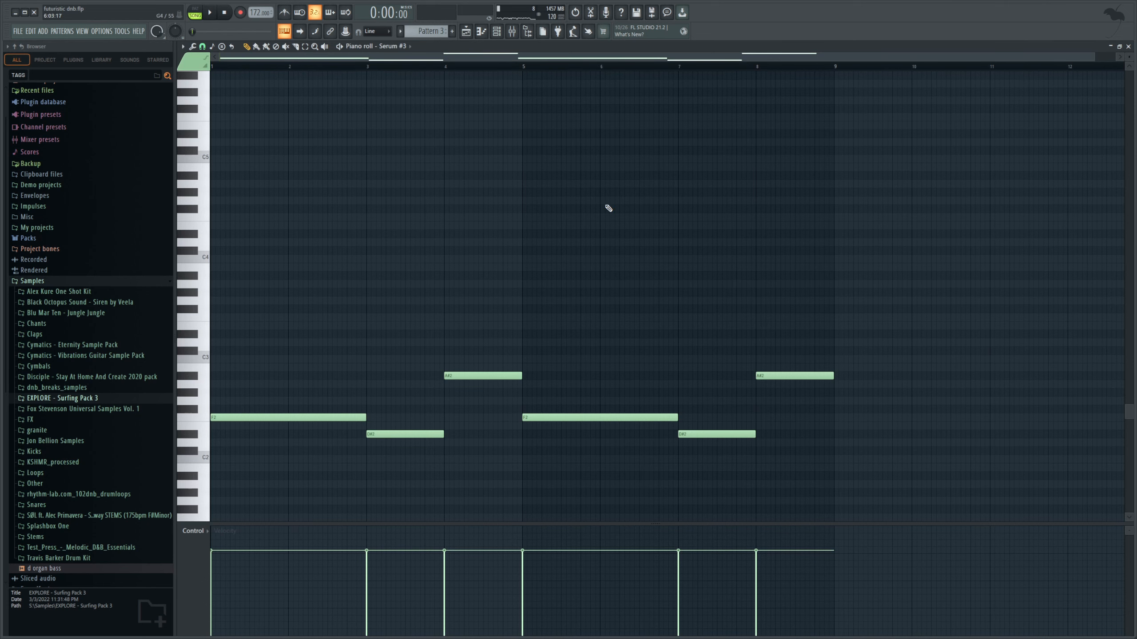
# - Rework the opening bars of the Serum #3 bass line, shortening the first F2 note and adding short F3, F2, C3 and G#2 notes
pyautogui.press('space')
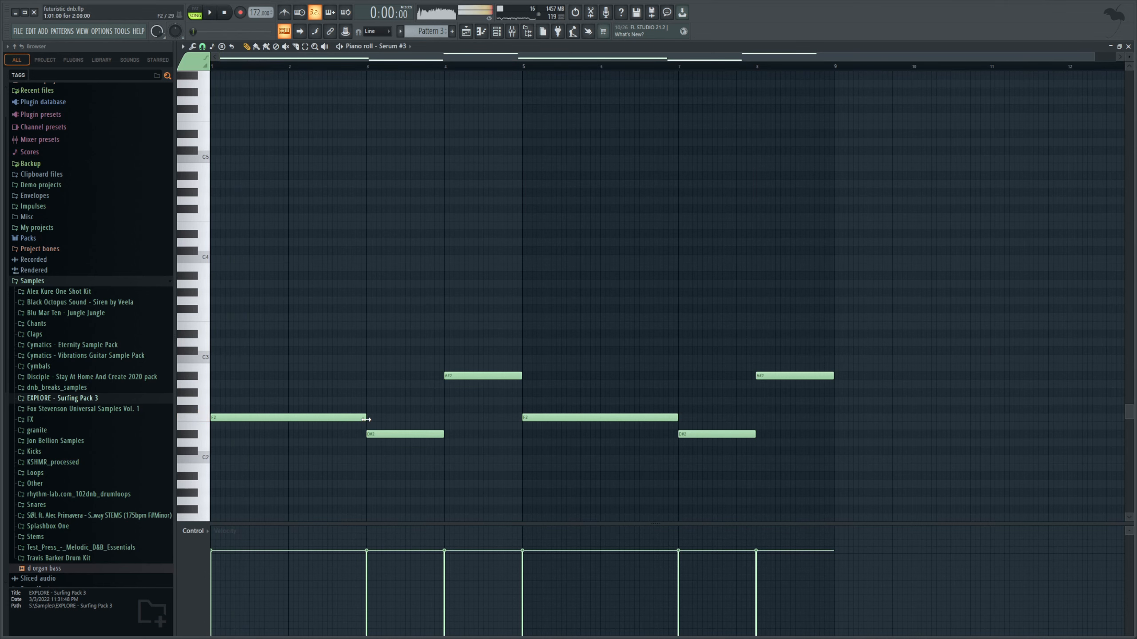
pyautogui.moveTo(366, 420); pyautogui.dragTo(326, 419)
pyautogui.click(278, 351)
pyautogui.moveTo(278, 350); pyautogui.dragTo(278, 318)
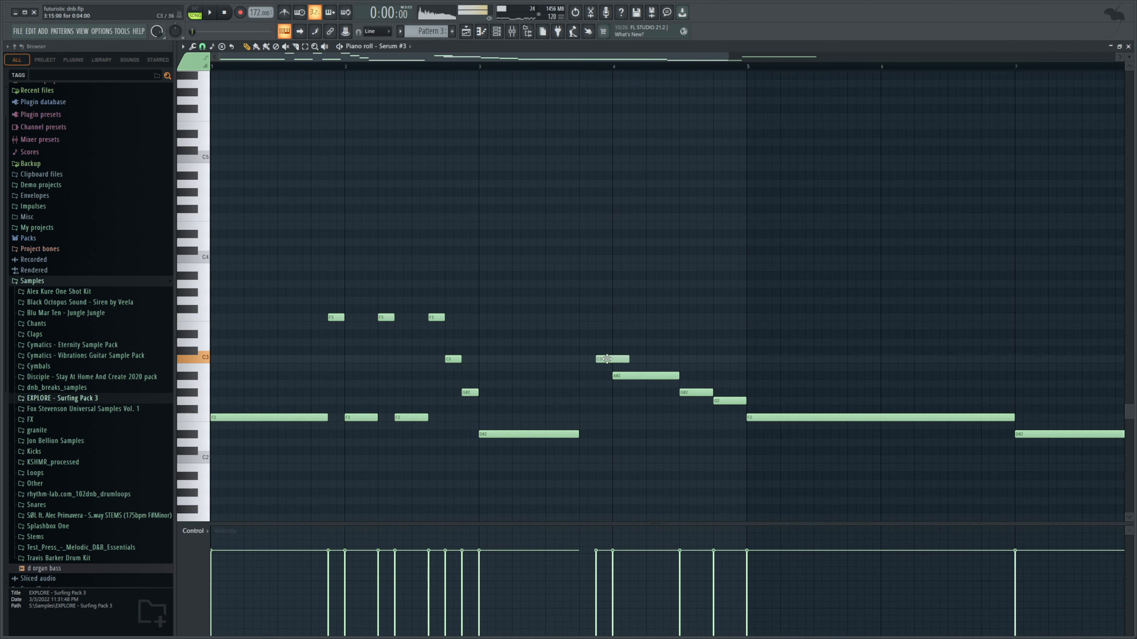
# - Play the bass line, extend bar 3's D#2 note to meet the next C3 note, and shorten that C3 to end at bar 4
pyautogui.press('space')
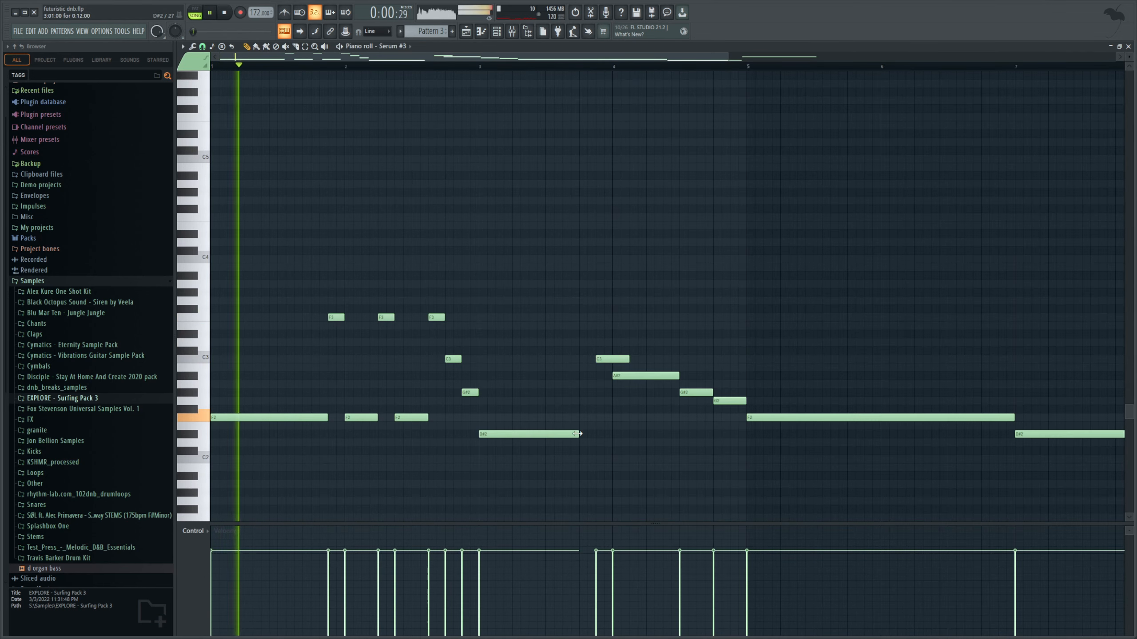
pyautogui.moveTo(575, 433); pyautogui.dragTo(595, 433)
pyautogui.moveTo(627, 358); pyautogui.dragTo(611, 358)
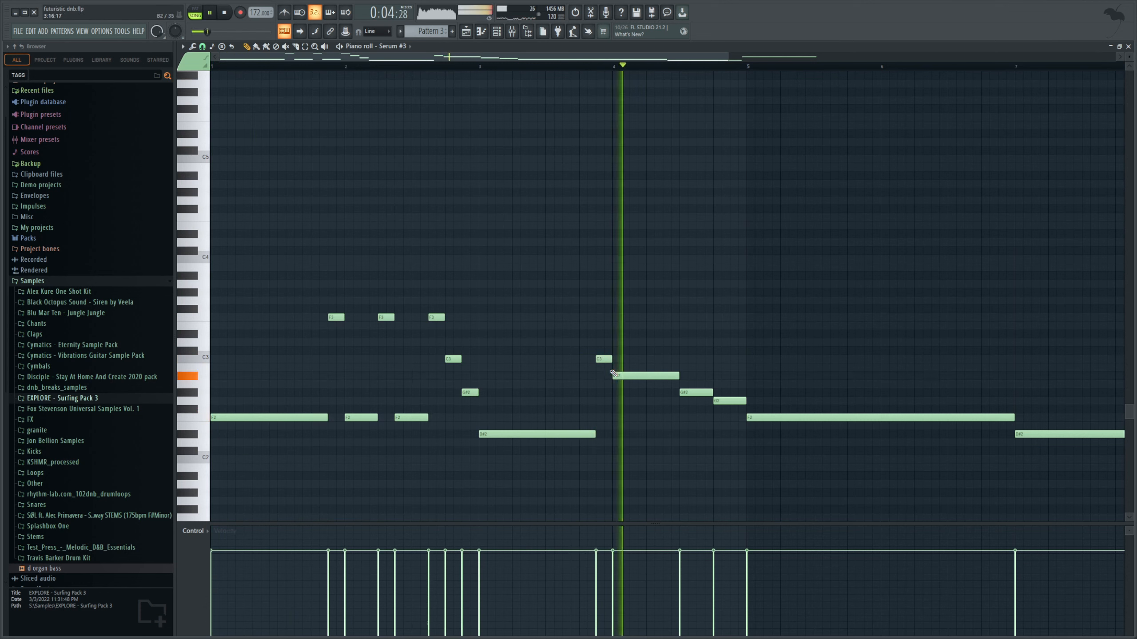
pyautogui.press('space')
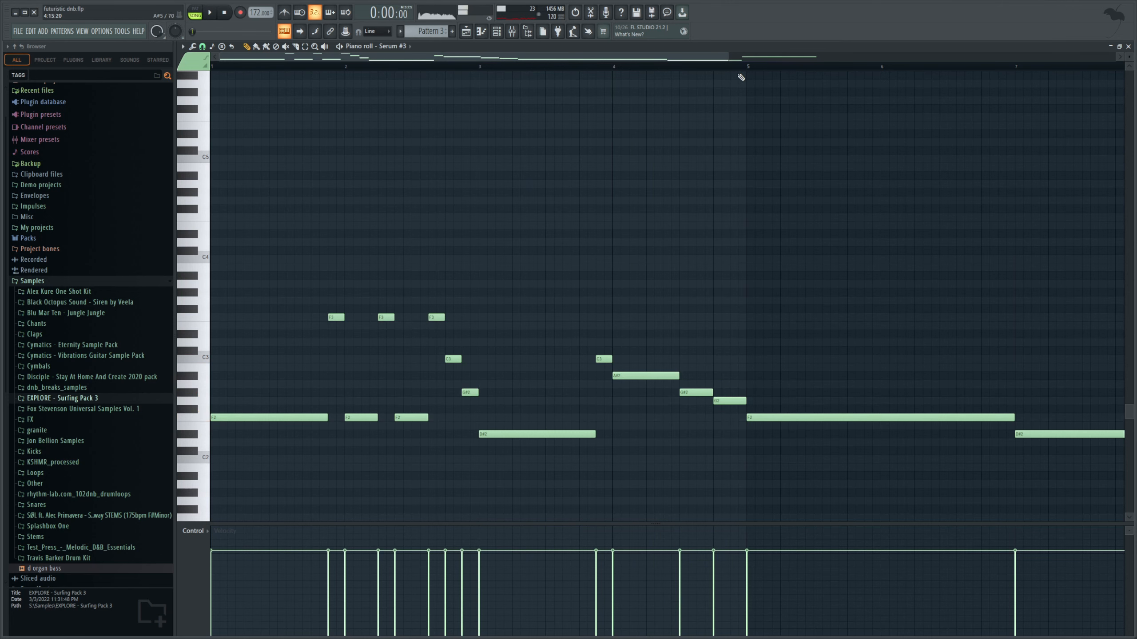
# - Delete the long notes from bar 5 onward and duplicate the new four-bar bass phrase into bars 5 to 8
pyautogui.moveTo(726, 58); pyautogui.dragTo(947, 325)
pyautogui.rightClick(766, 432)
pyautogui.rightClick(680, 419)
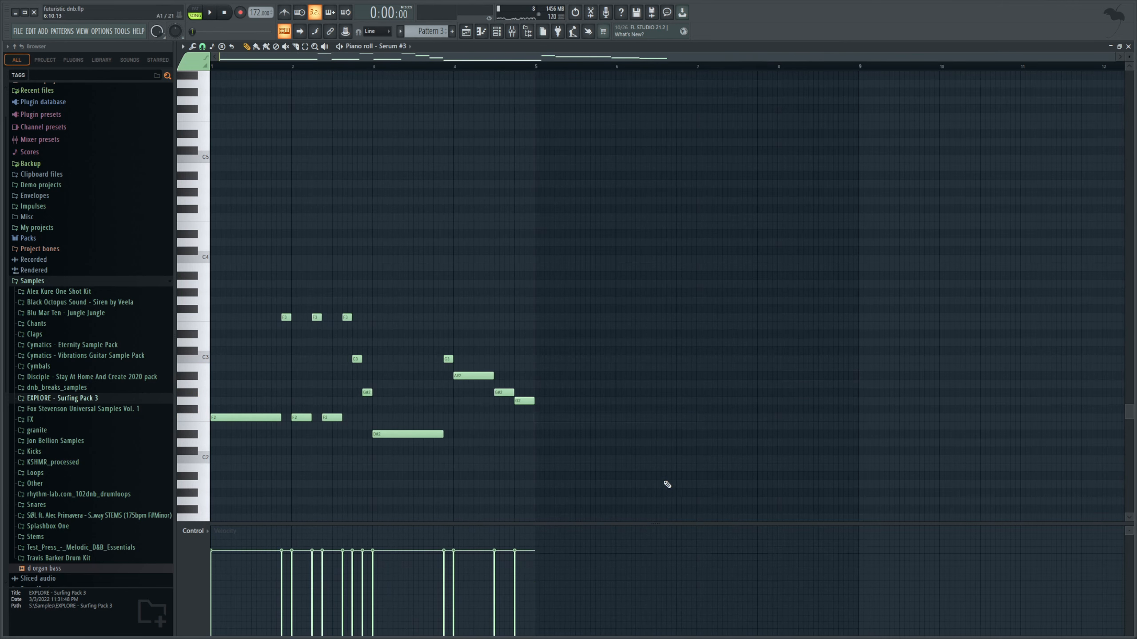
pyautogui.moveTo(665, 482); pyautogui.dragTo(267, 237)
pyautogui.hotkey('ctrl', 'b')
# - Place a second Pattern 3 clip at bar 9 on Track 4 of the playlist and set the playback position to bar 9
pyautogui.click(466, 31)
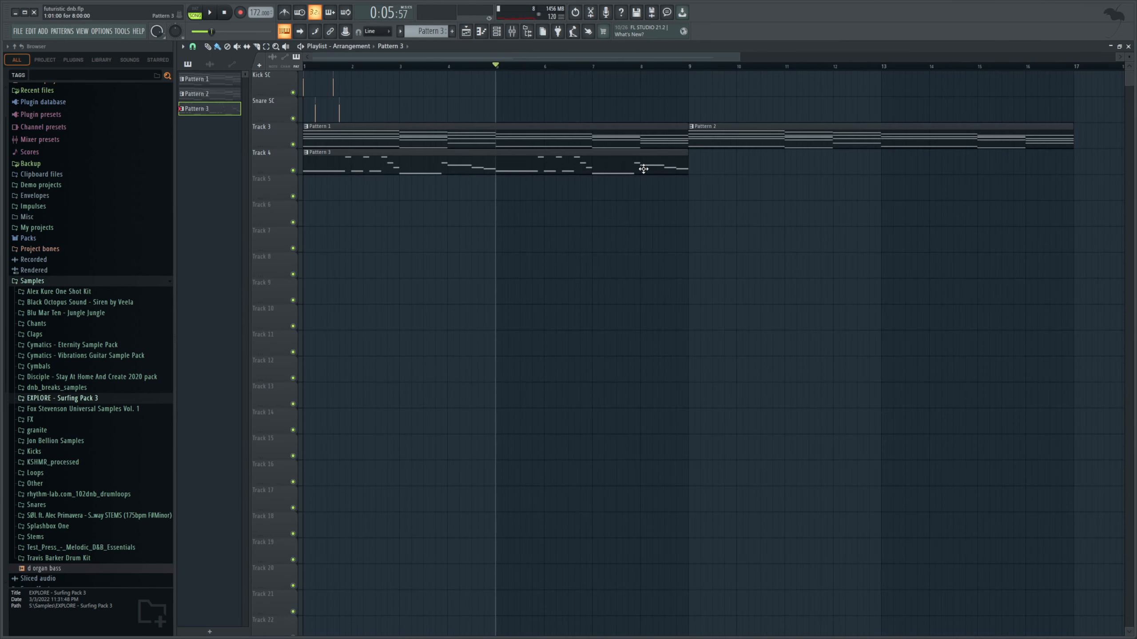
pyautogui.click(695, 166)
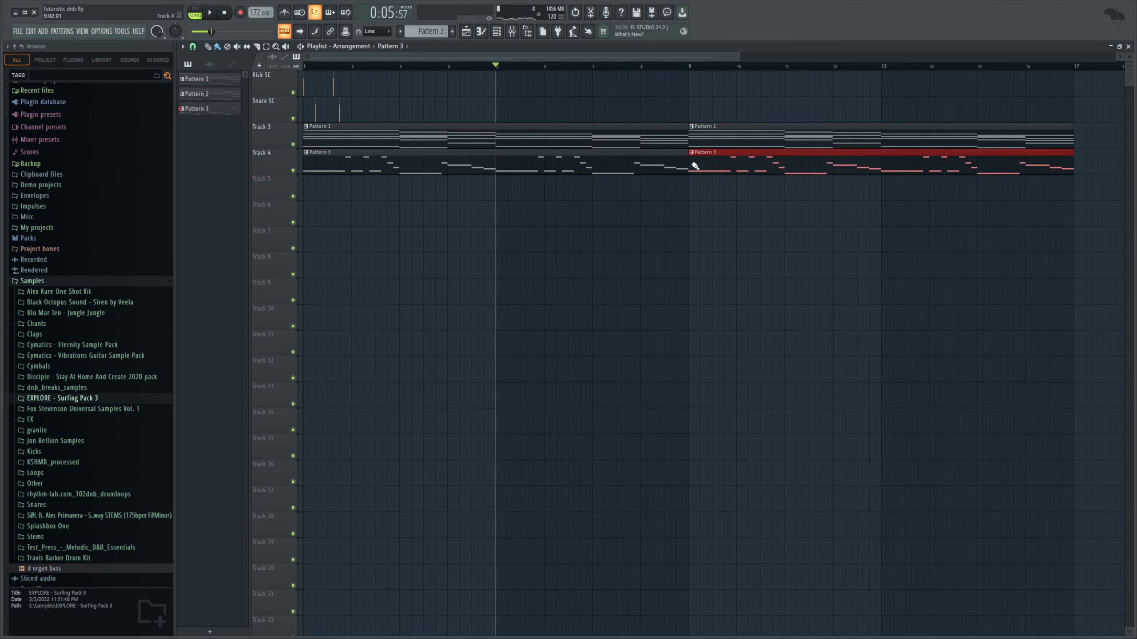
pyautogui.click(692, 68)
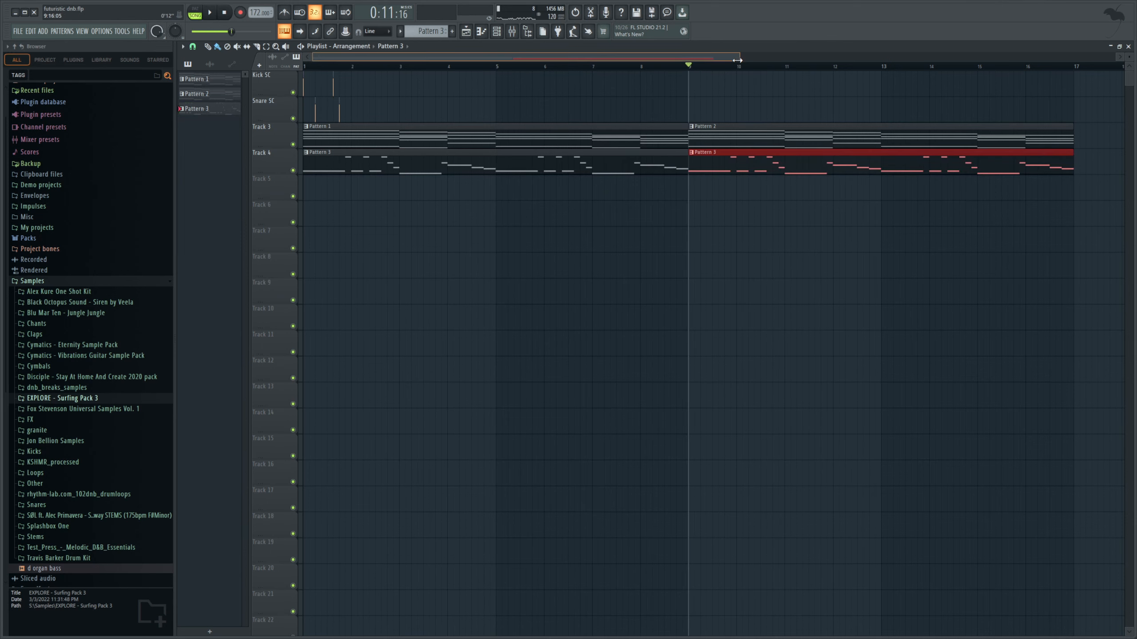
pyautogui.moveTo(738, 58); pyautogui.dragTo(894, 59)
# - Open Serum #2 from Pattern 2's channels, place a Flg - filter before the distortion in its effects, and set the cutoff to about 319 Hz
pyautogui.click(600, 126)
pyautogui.click(511, 32)
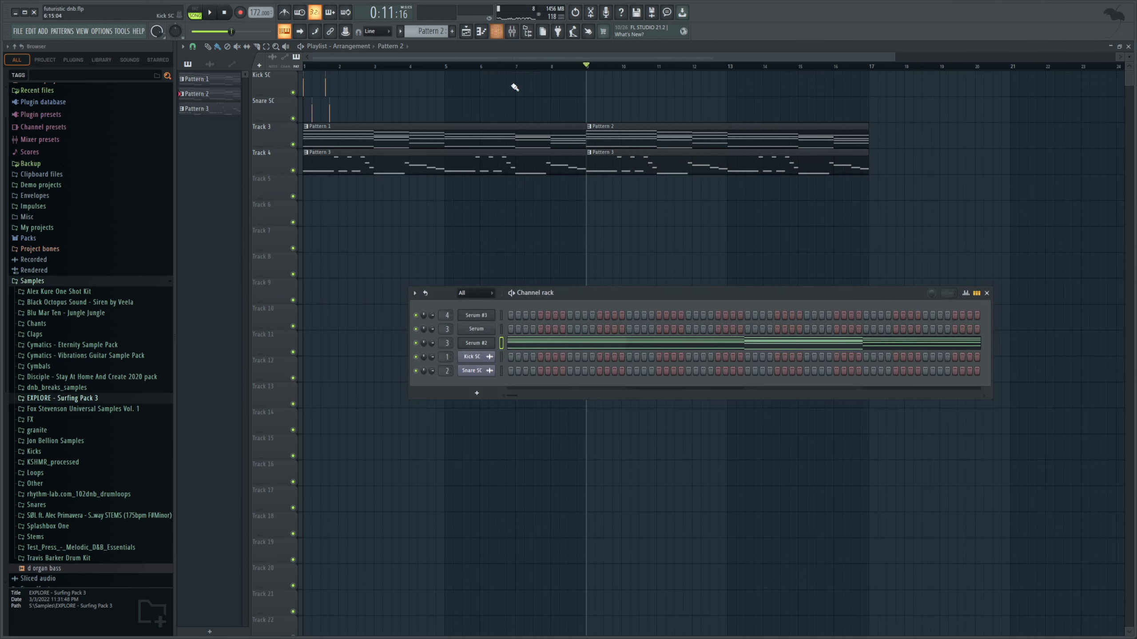
pyautogui.click(488, 349)
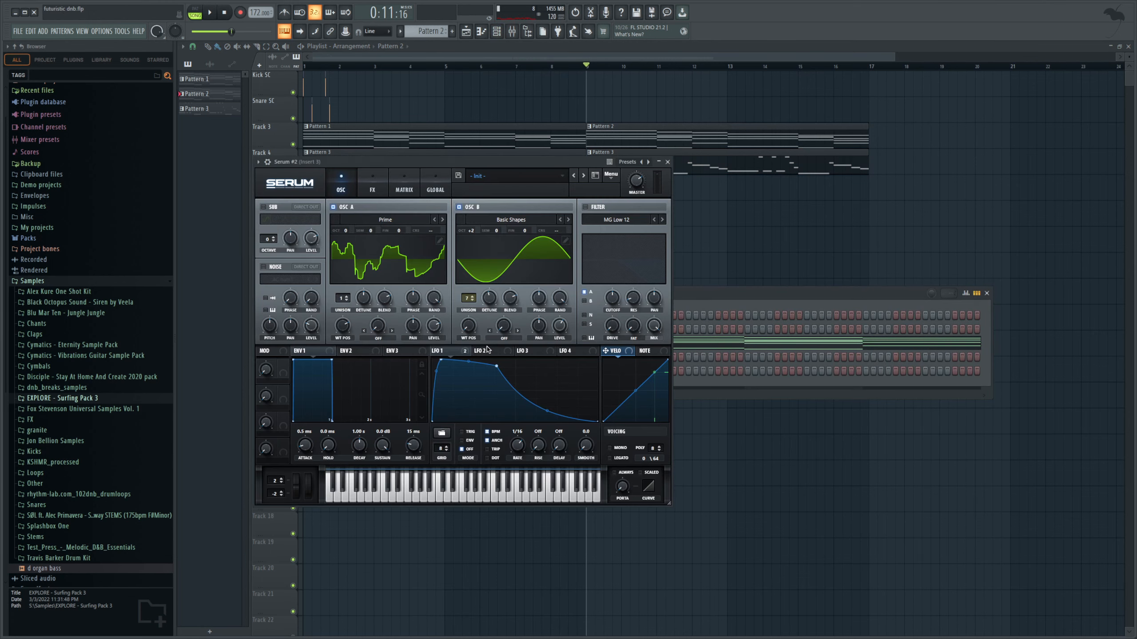
pyautogui.click(373, 189)
pyautogui.moveTo(294, 340); pyautogui.dragTo(284, 306)
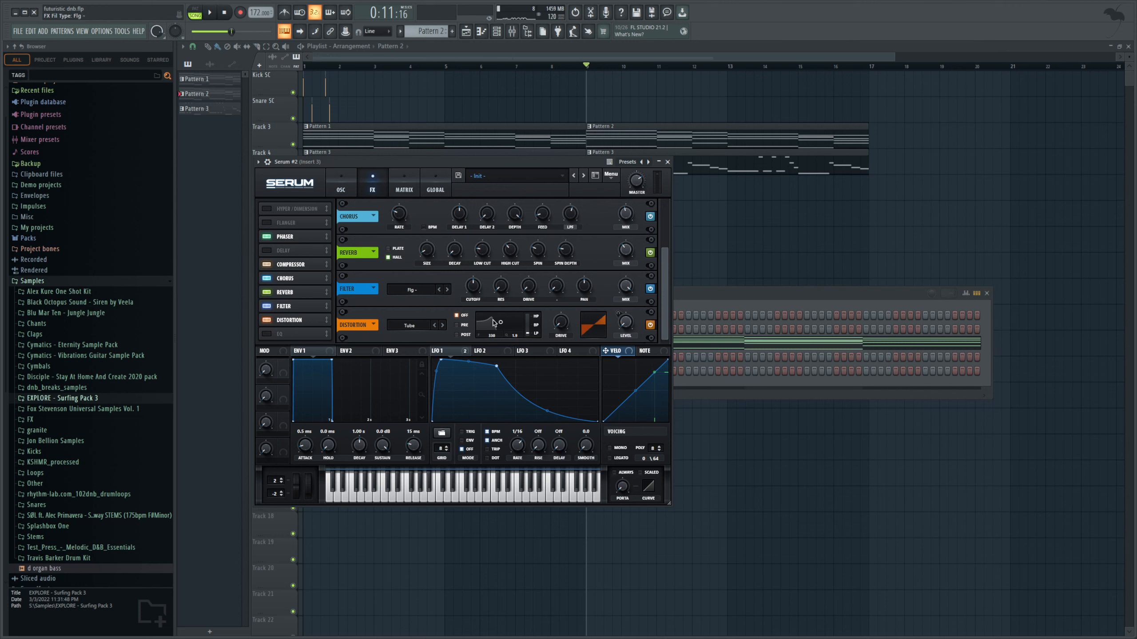
pyautogui.moveTo(503, 296); pyautogui.dragTo(478, 278)
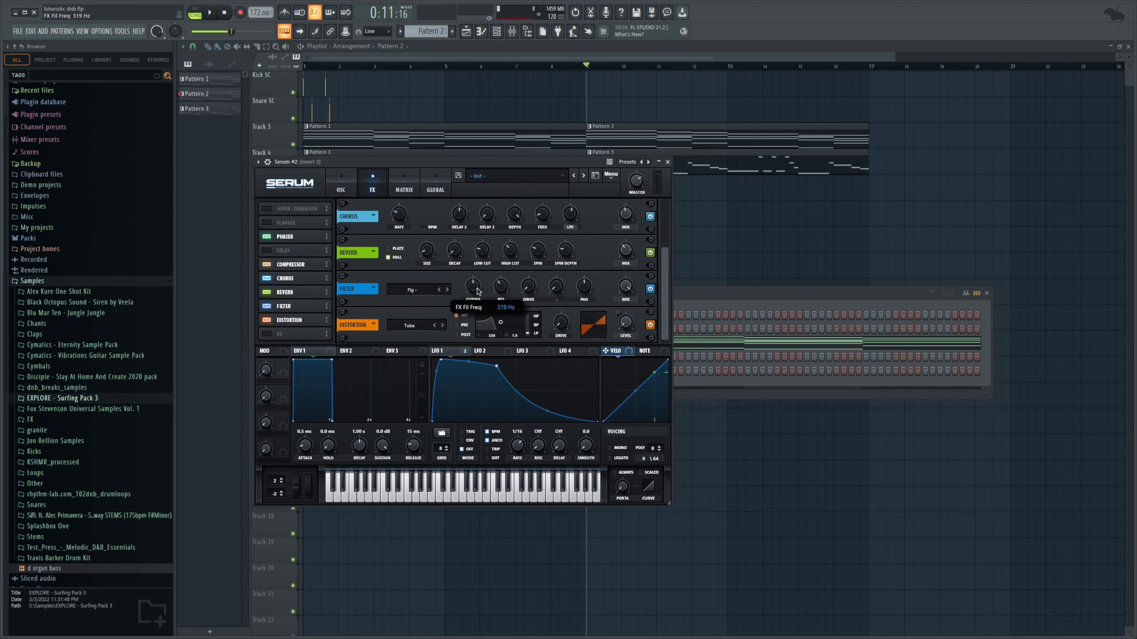
# - Assign LFO 1 to the Serum #2 effects filter cutoff, raise the cutoff to about 791 Hz, and audition the chords
pyautogui.press('space')
pyautogui.press('space')
pyautogui.press('space')
pyautogui.moveTo(468, 283)
pyautogui.mouseDown()
pyautogui.moveTo(470, 305)
pyautogui.moveTo(470, 292)
pyautogui.mouseUp()
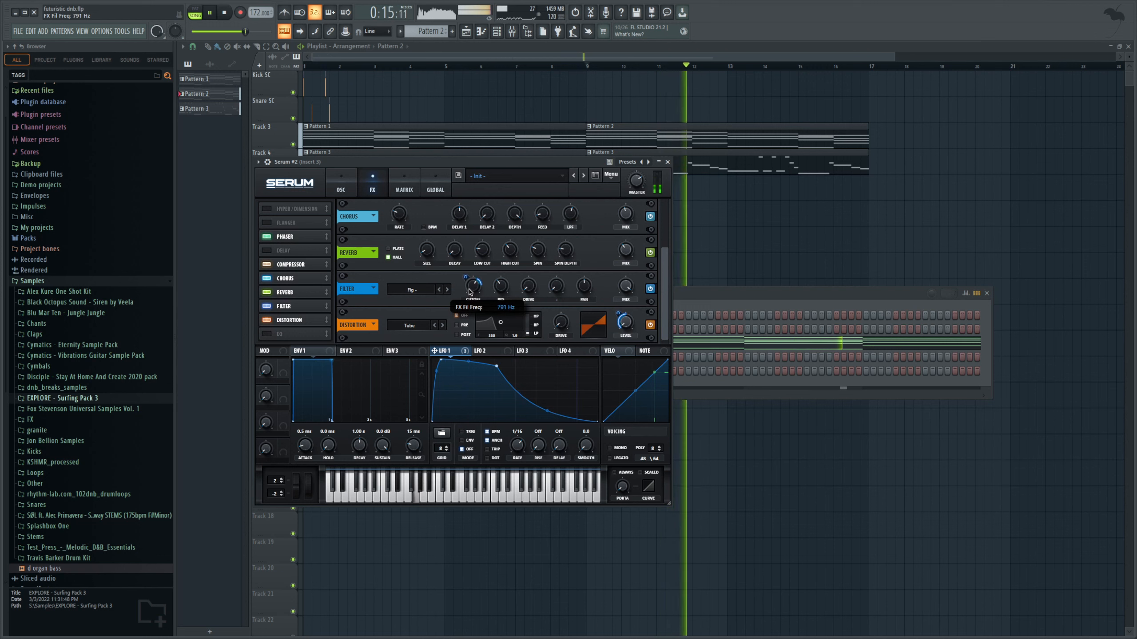
pyautogui.press('space')
# - Assign LFO 2 to the effects filter cutoff with an amount of 30, set its rate to 4 bars, and play the result
pyautogui.click(495, 353)
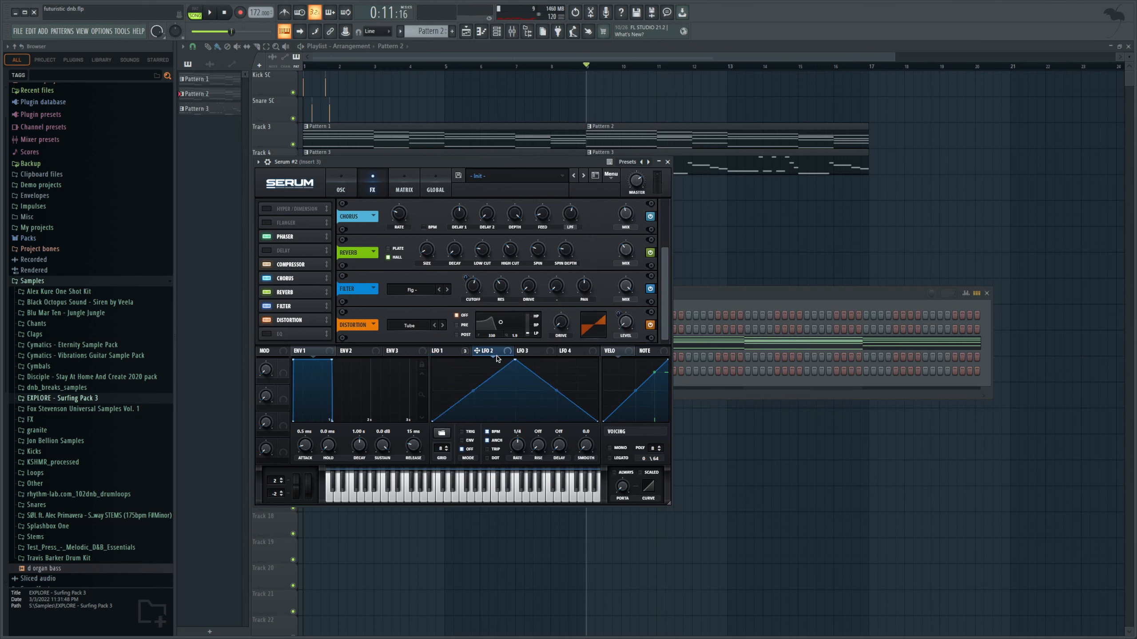
pyautogui.moveTo(470, 281); pyautogui.dragTo(469, 288)
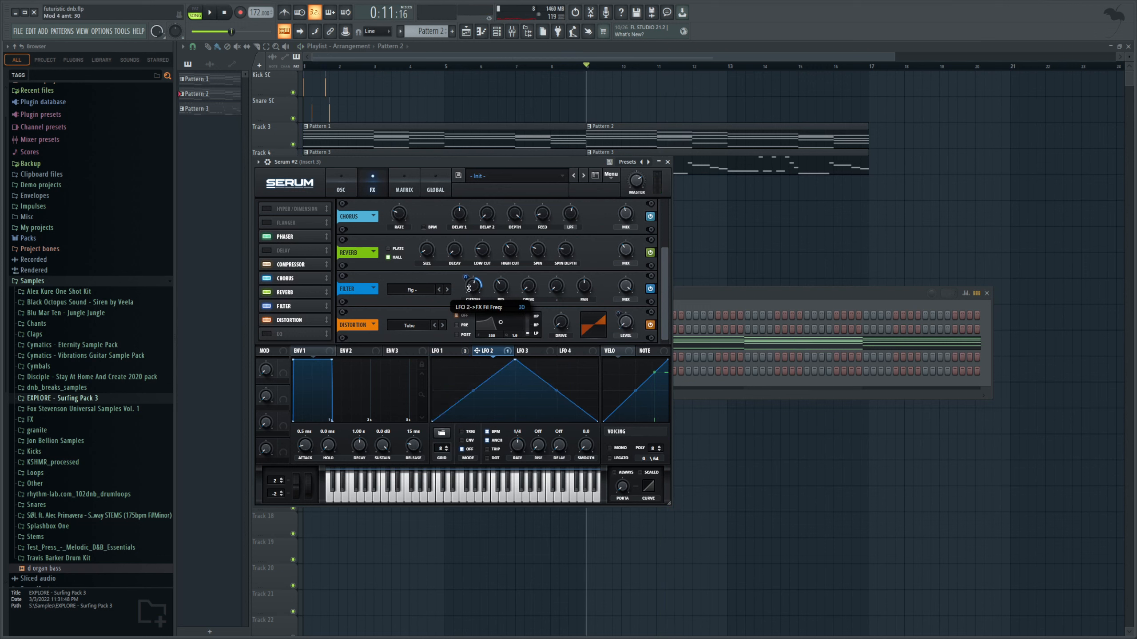
pyautogui.moveTo(476, 328); pyautogui.dragTo(476, 327)
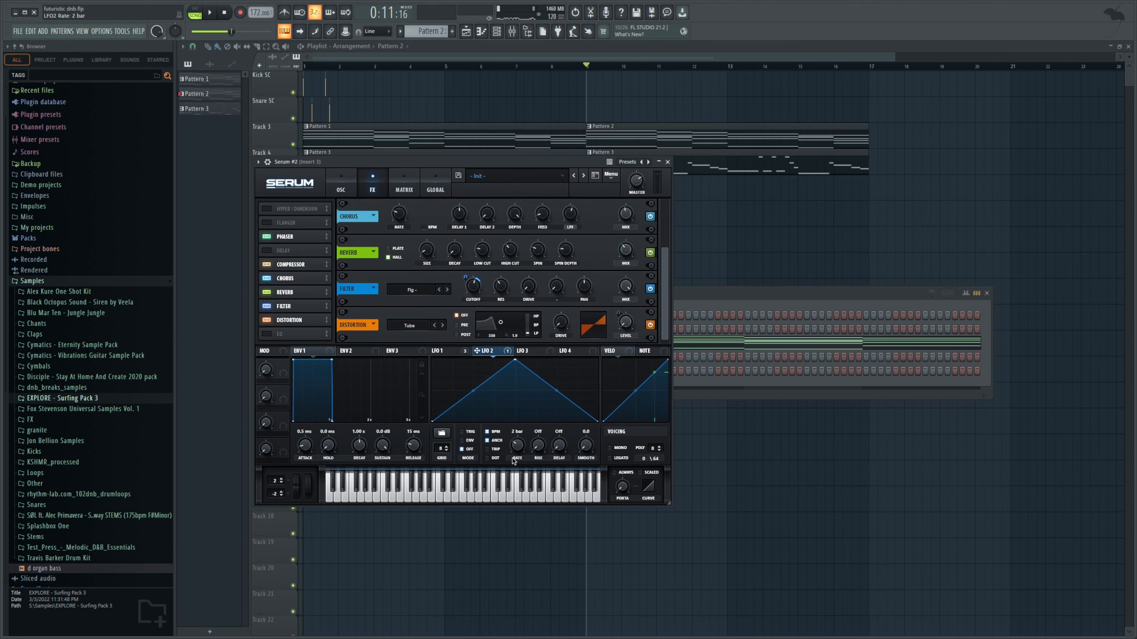
pyautogui.press('space')
pyautogui.press('space')
pyautogui.press('space')
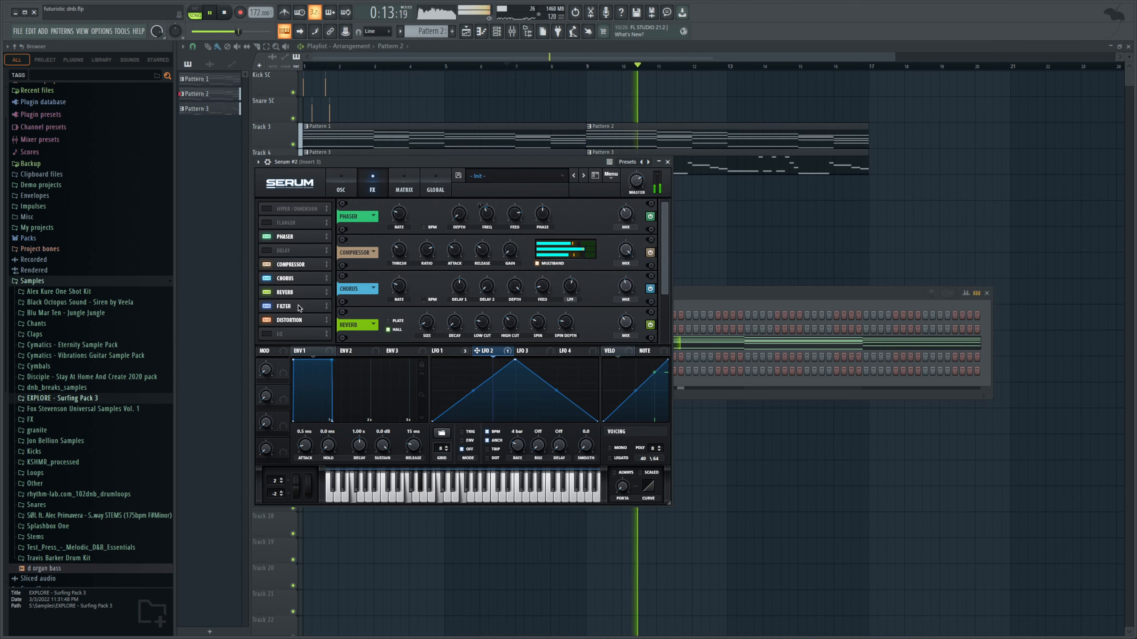
pyautogui.press('space')
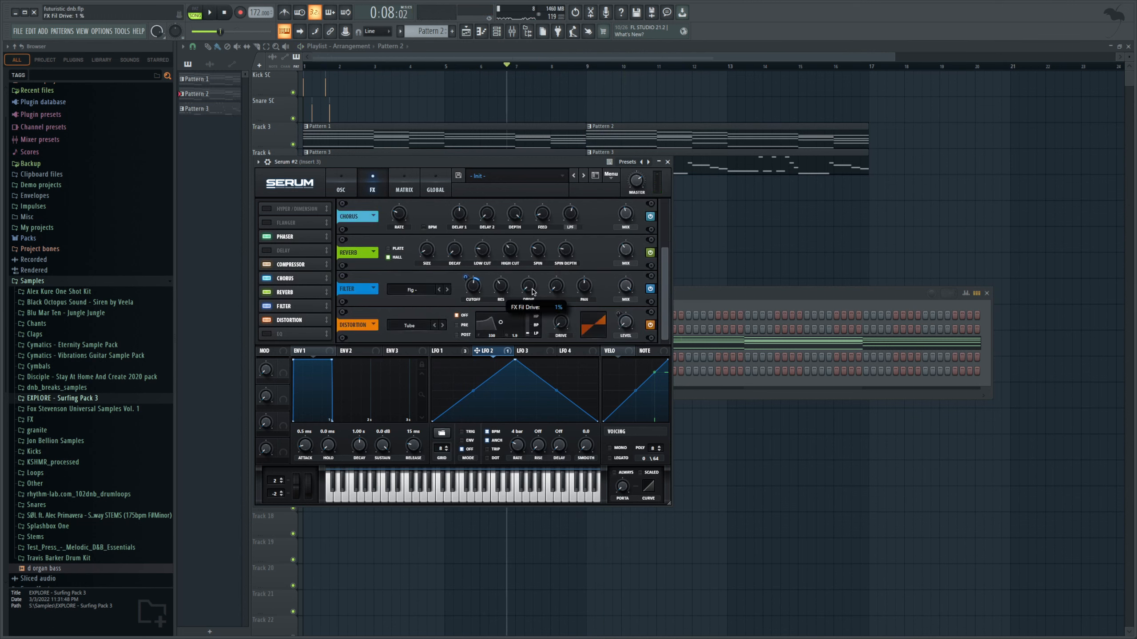
# - Raise the Serum #2 effects filter drive to 16%, audition the chords, and hide the plugin and channel rack
pyautogui.press('space')
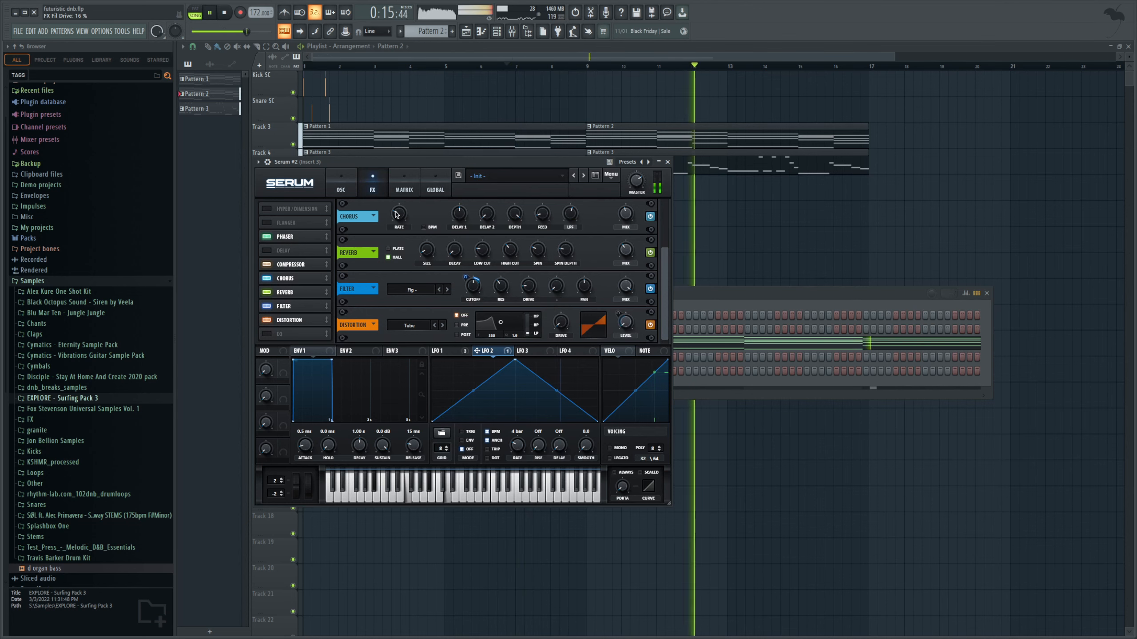
pyautogui.press('space')
pyautogui.click(353, 183)
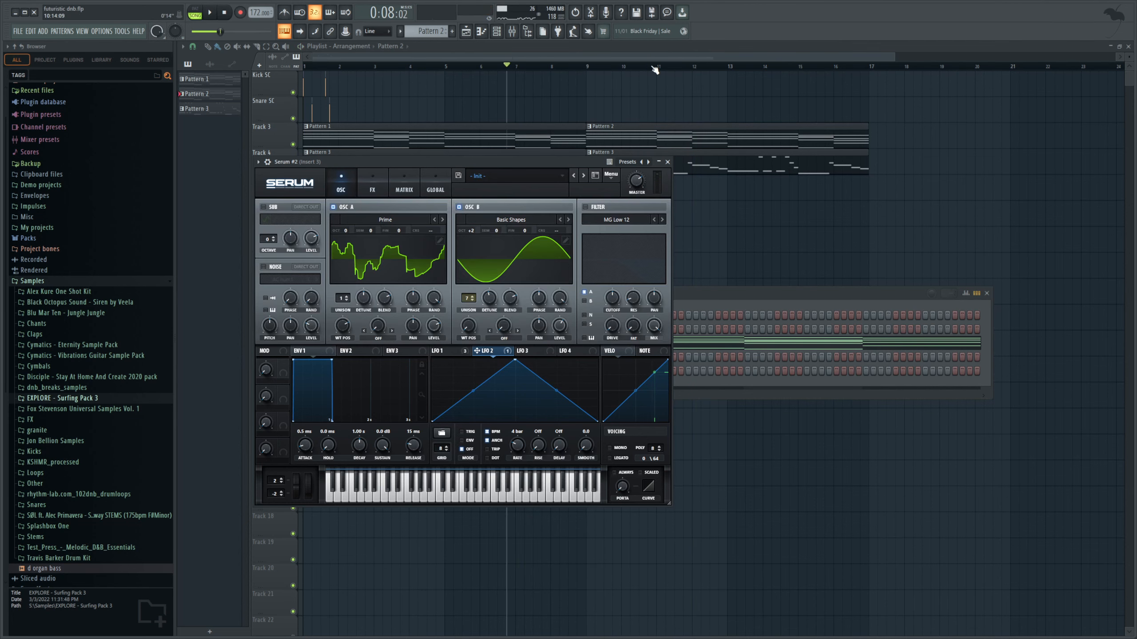
pyautogui.press('space')
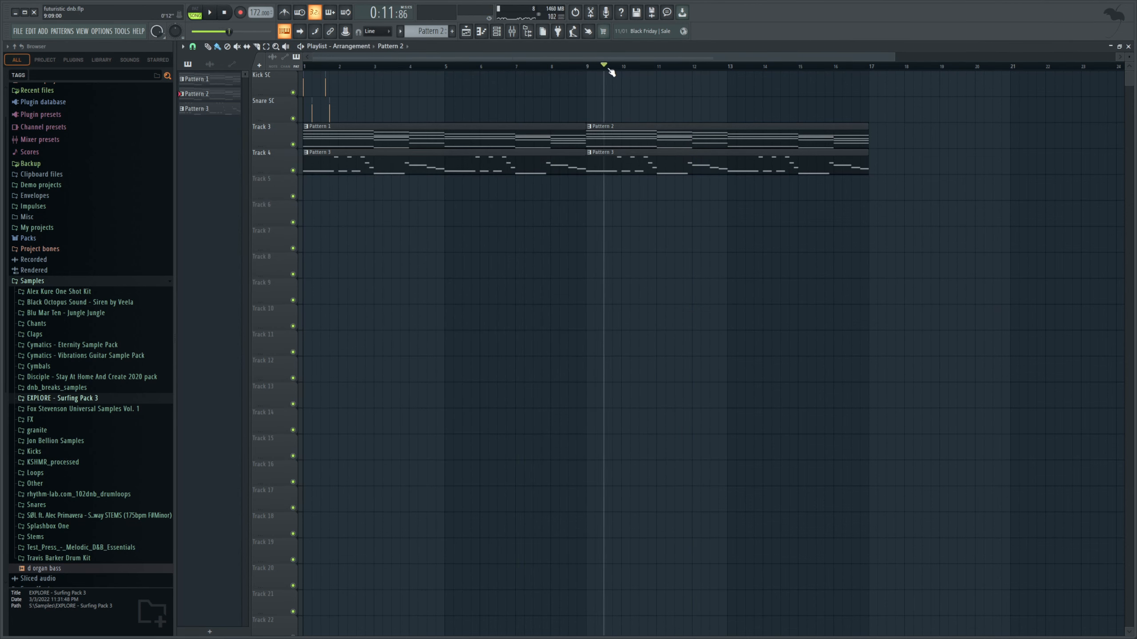
pyautogui.press('space')
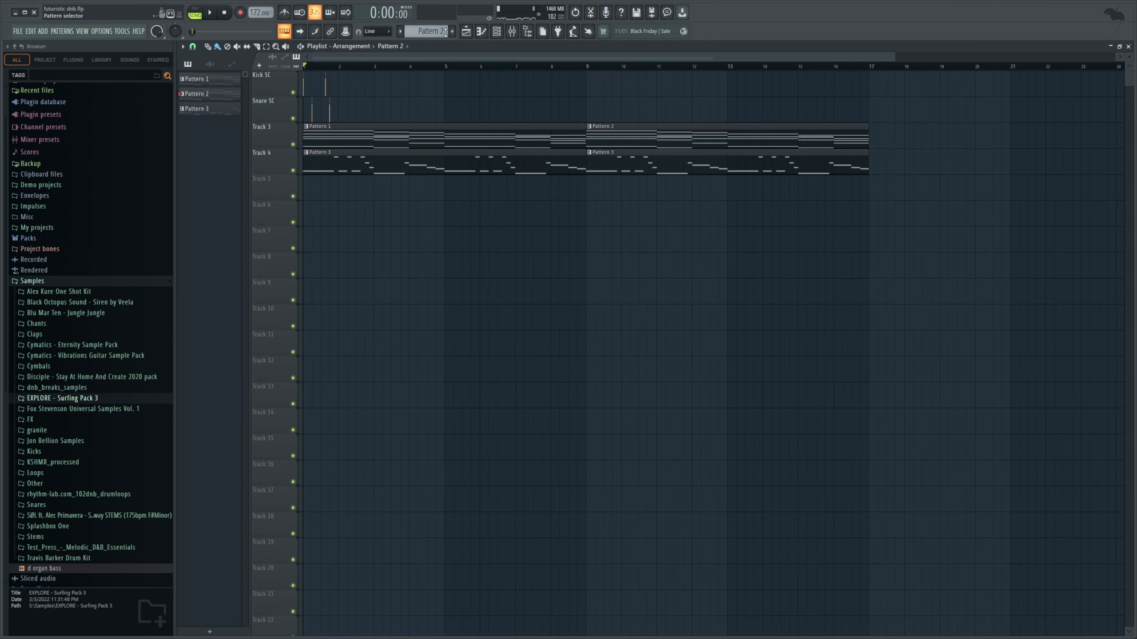
# - Show the mixer, play the arrangement from the start, and toggle solo on Insert 4 to check it against the mix
pyautogui.click(514, 35)
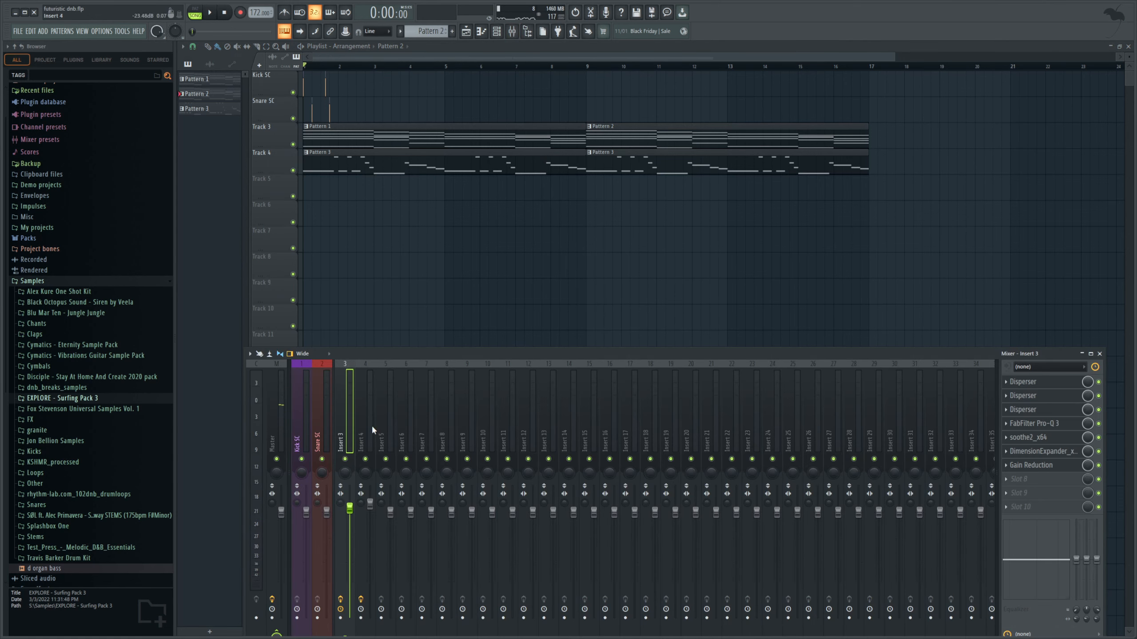
pyautogui.moveTo(424, 356); pyautogui.dragTo(477, 284)
pyautogui.rightClick(414, 388)
pyautogui.press('space')
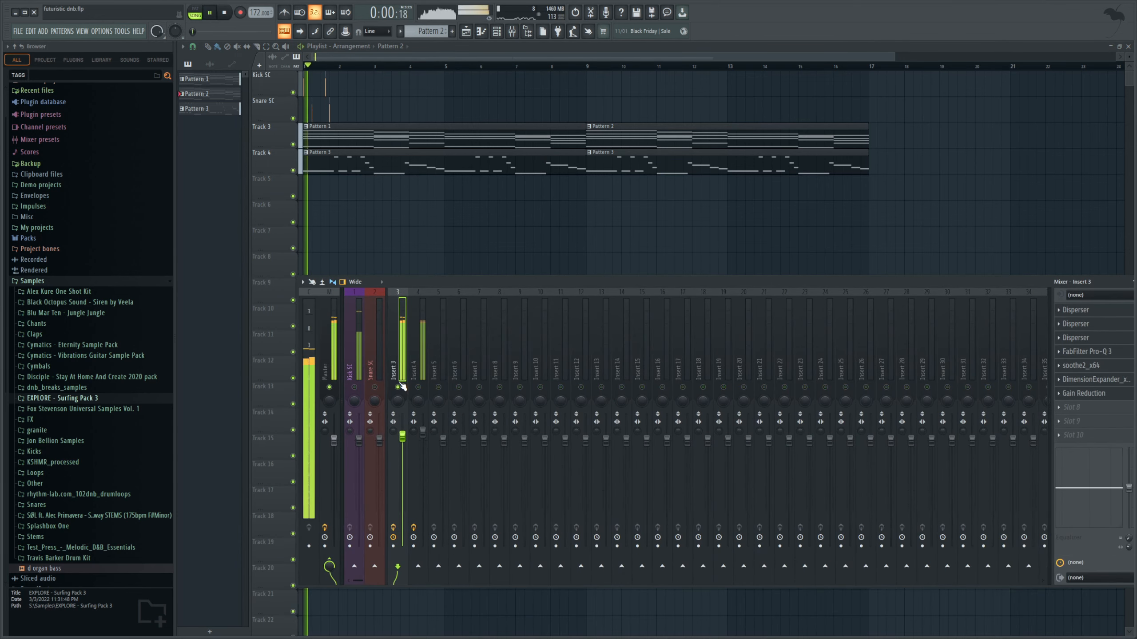
pyautogui.click(416, 388)
pyautogui.rightClick(414, 388)
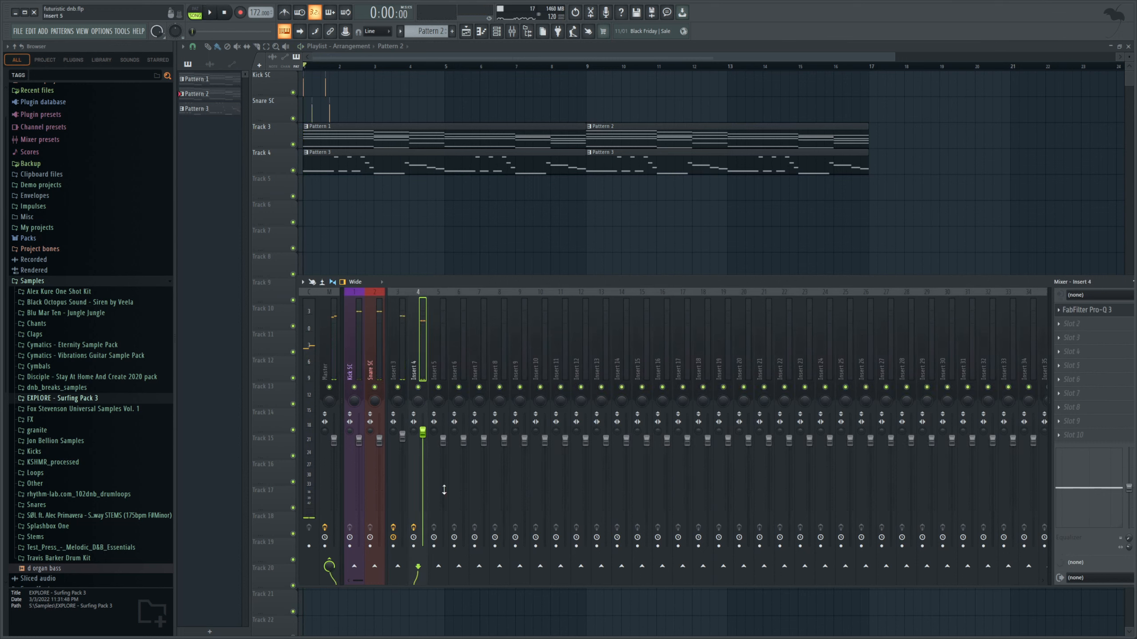
# - Route mixer tracks Insert 4 and Insert 3 into Insert 5 as a shared bus
pyautogui.click(438, 566)
pyautogui.click(404, 356)
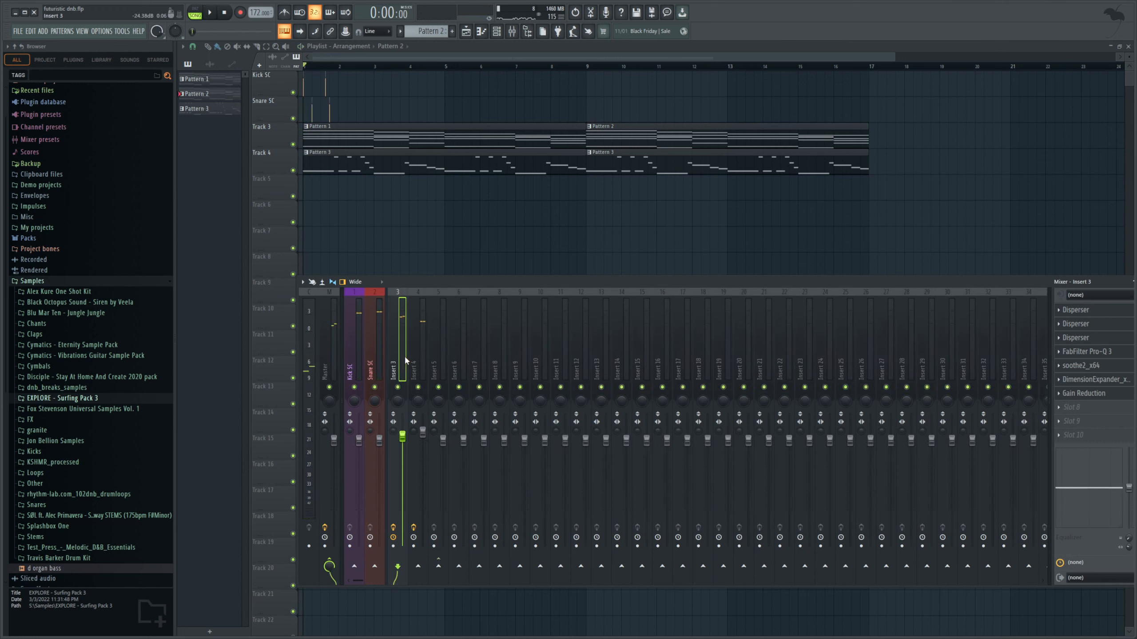
pyautogui.click(456, 578)
# - Sidechain the Kick SC and Snare SC mixer tracks to Insert 5
pyautogui.click(366, 366)
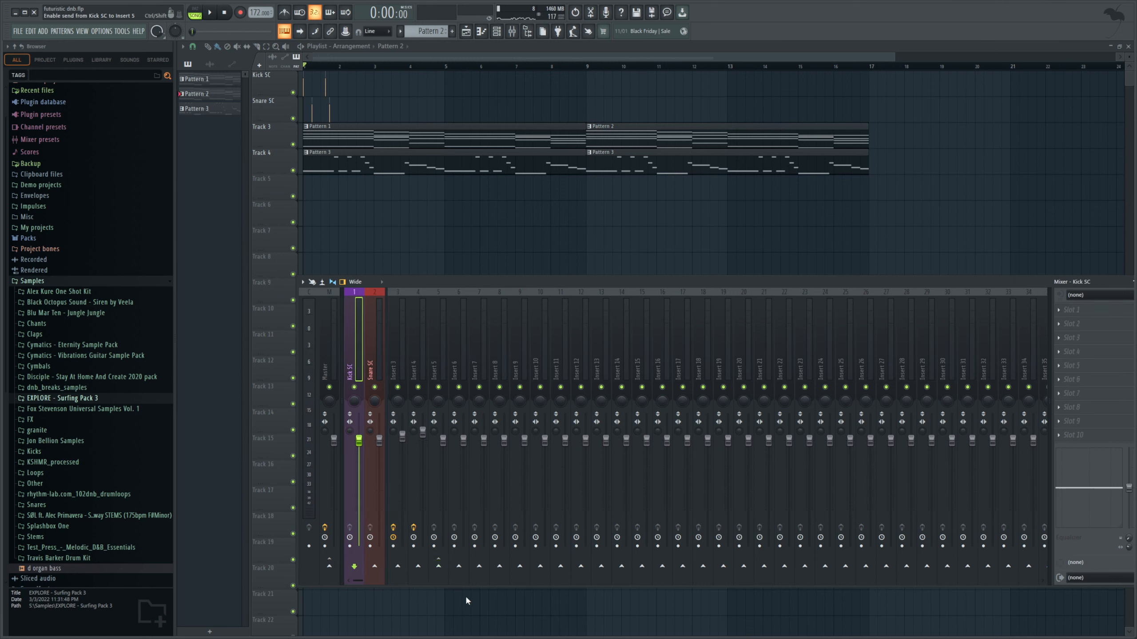
pyautogui.click(439, 567)
pyautogui.click(375, 368)
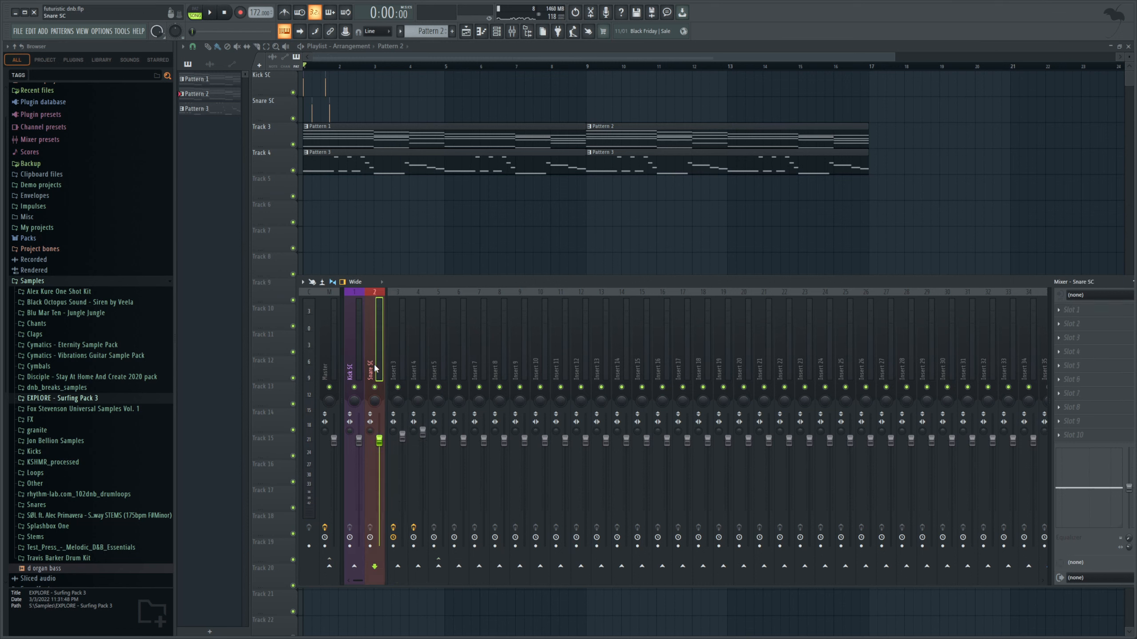
pyautogui.click(440, 568)
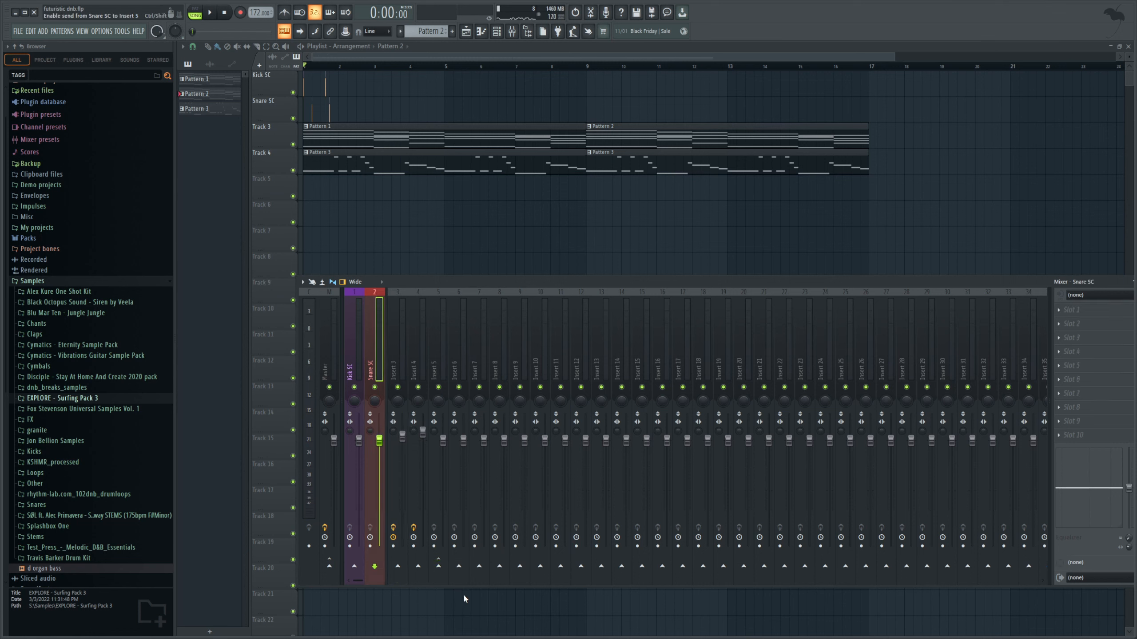
# - Load FabFilter Pro-MB on Insert 5 and set its Stereo Side Chain input connection to 1
pyautogui.click(441, 363)
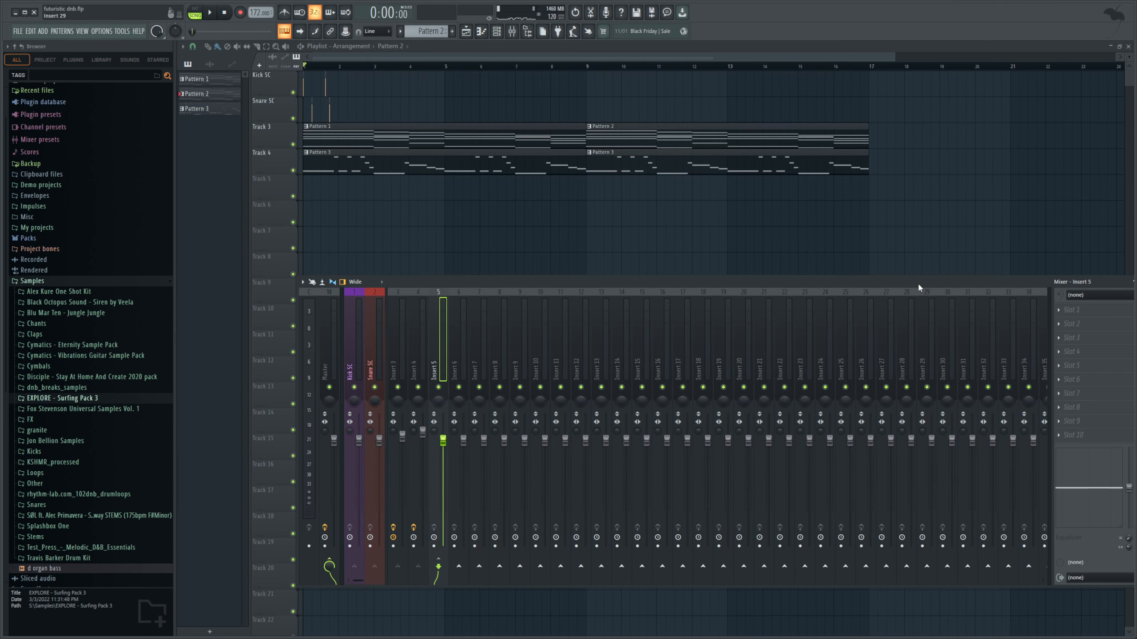
pyautogui.moveTo(917, 282); pyautogui.dragTo(888, 290)
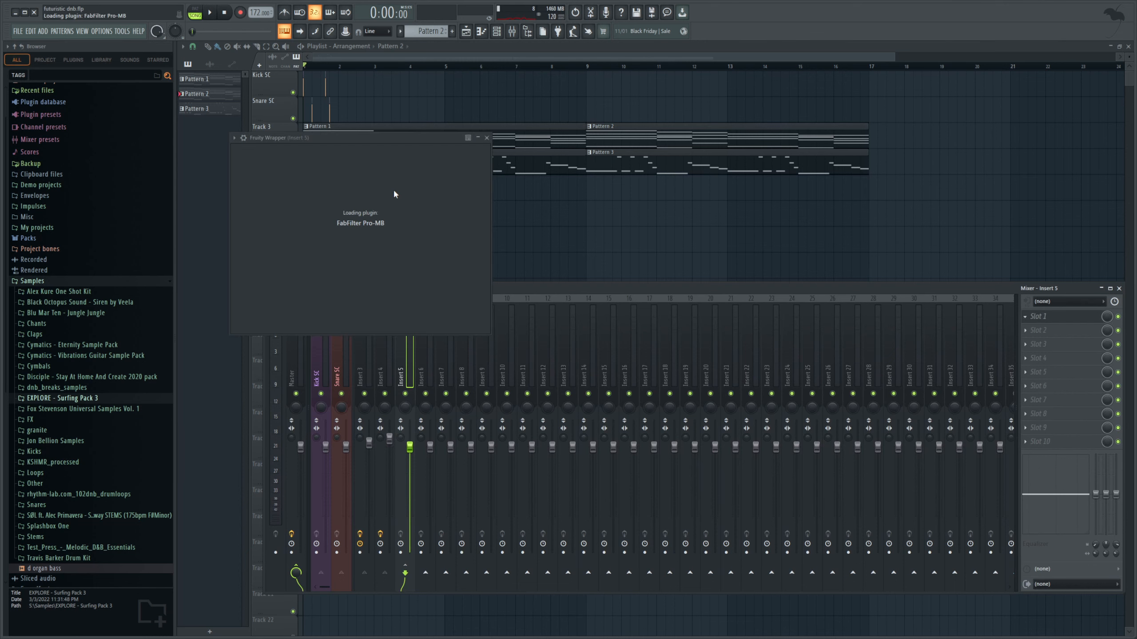
pyautogui.click(261, 153)
pyautogui.click(272, 173)
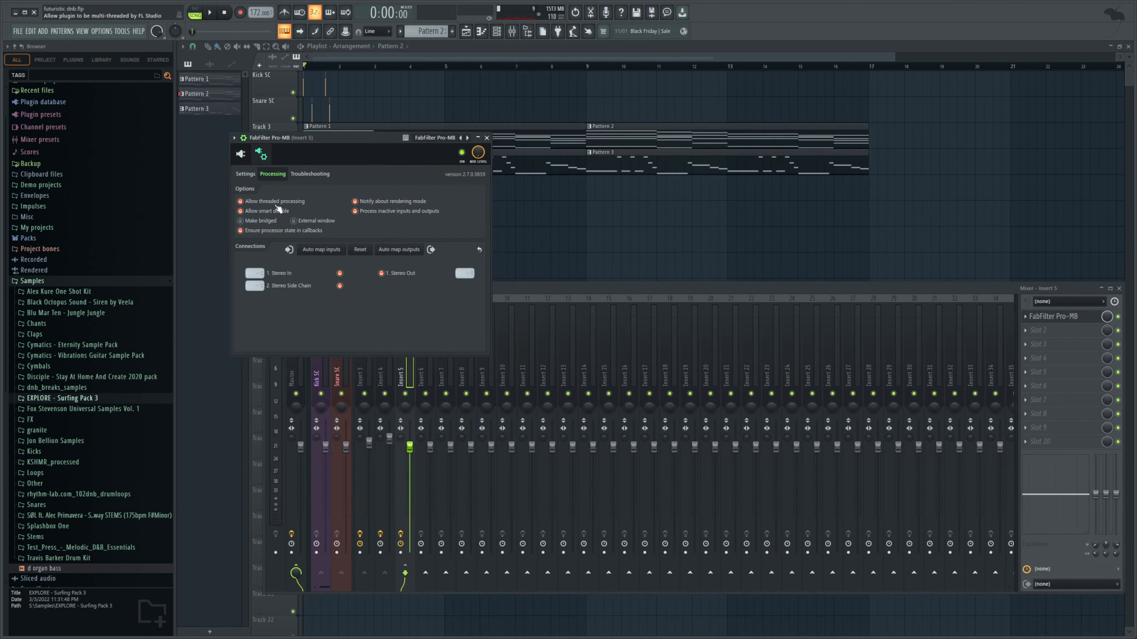
pyautogui.click(240, 153)
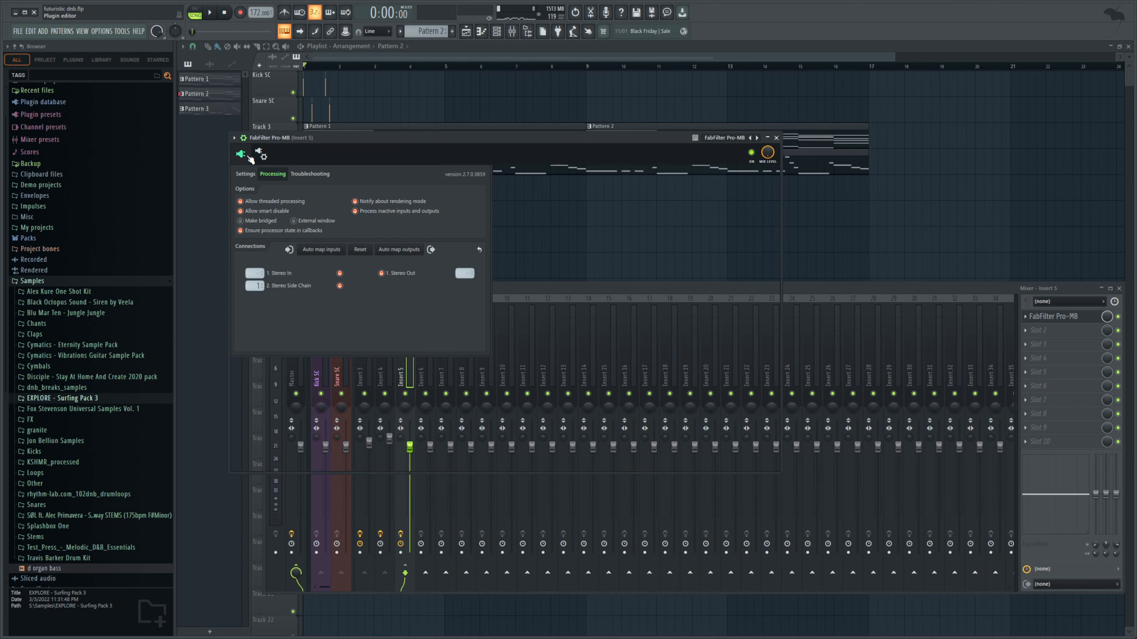
# - Create a low band in Pro-MB with its high crossover at about 152 Hz and play the arrangement with that band soloed
pyautogui.click(279, 228)
pyautogui.moveTo(321, 226); pyautogui.dragTo(361, 255)
pyautogui.press('space')
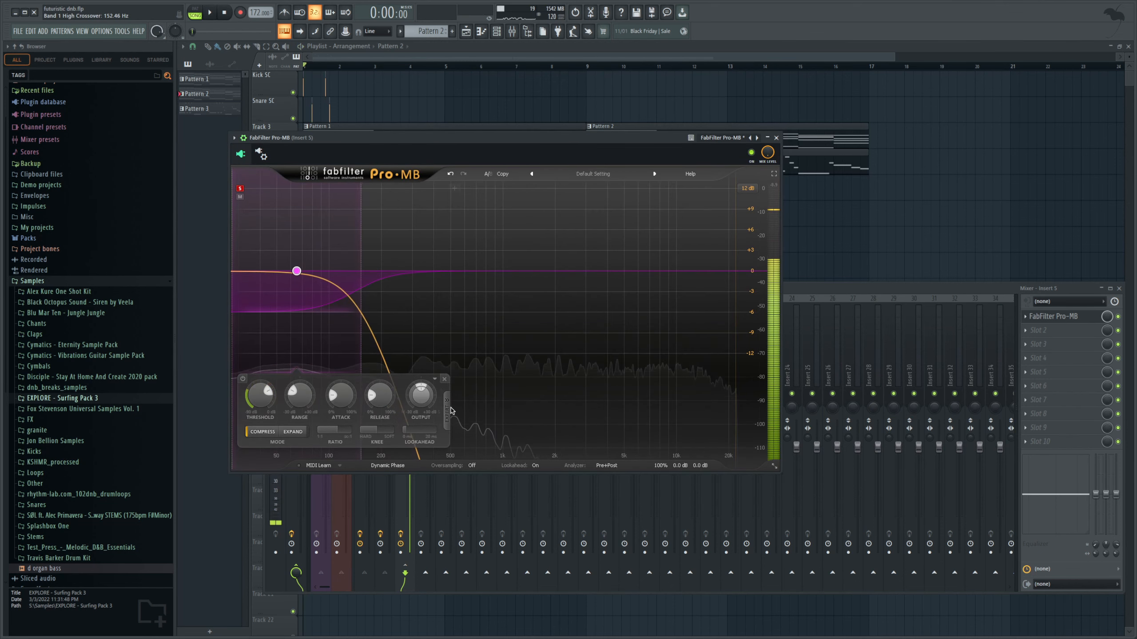
# - Set Pro-MB's low band to an external side chain with 0% attack and a -90 dB threshold, checking it during playback
pyautogui.click(446, 407)
pyautogui.click(479, 396)
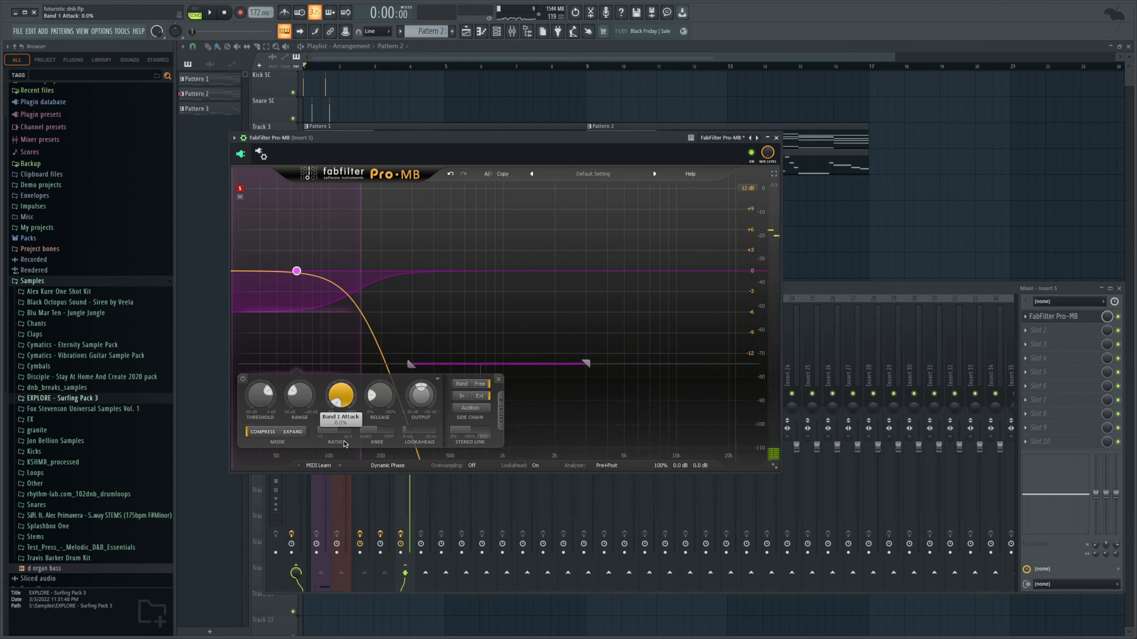
pyautogui.press('space')
pyautogui.moveTo(259, 410); pyautogui.dragTo(259, 419)
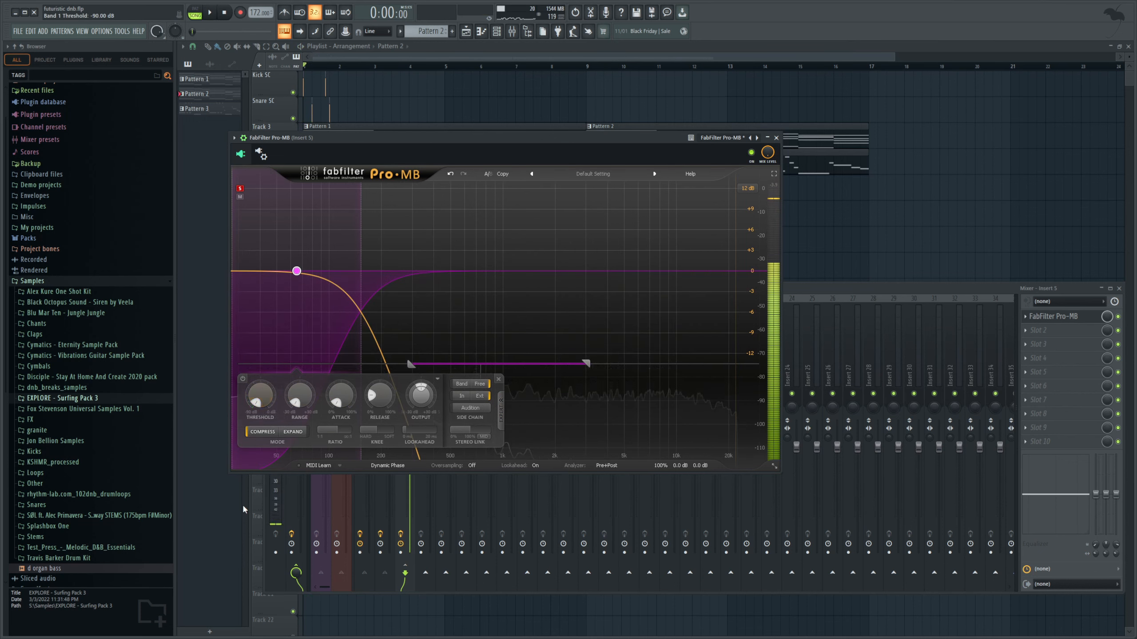
pyautogui.press('space')
pyautogui.press('space')
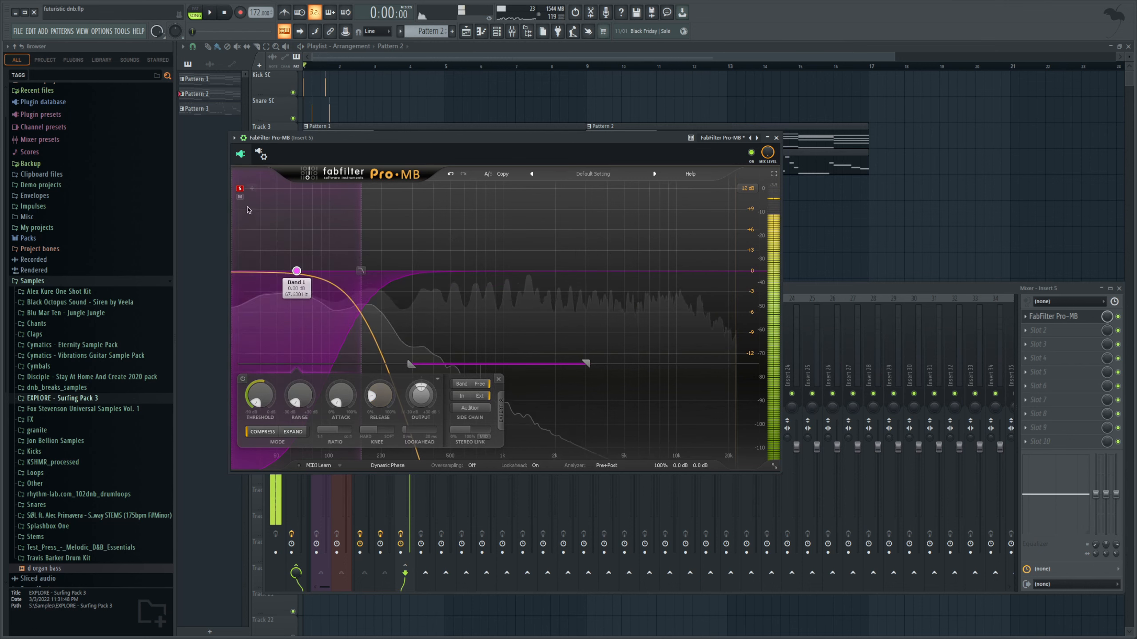
# - Add a second Pro-MB band covering everything above the low band and switch its side chain to the external input
pyautogui.click(379, 194)
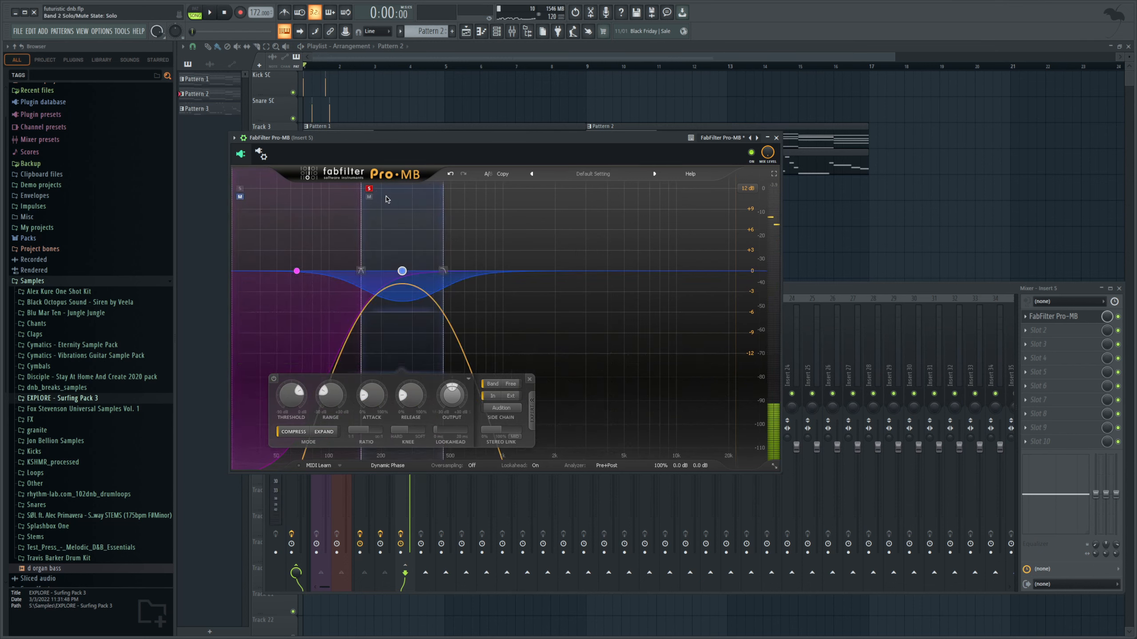
pyautogui.moveTo(444, 313); pyautogui.dragTo(786, 333)
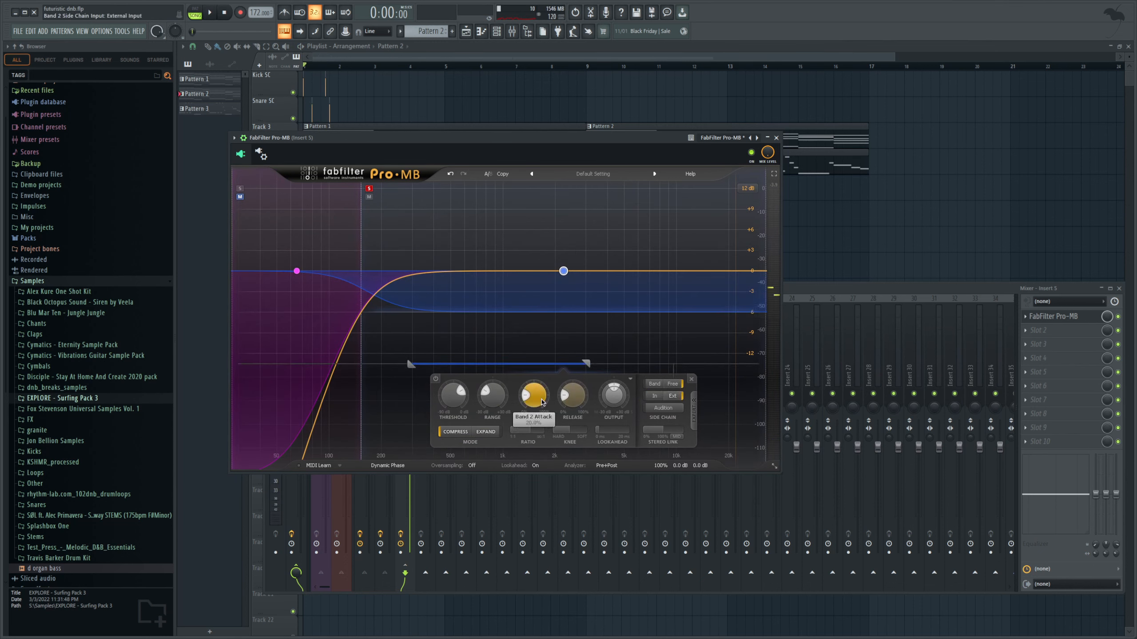
pyautogui.press('F12')
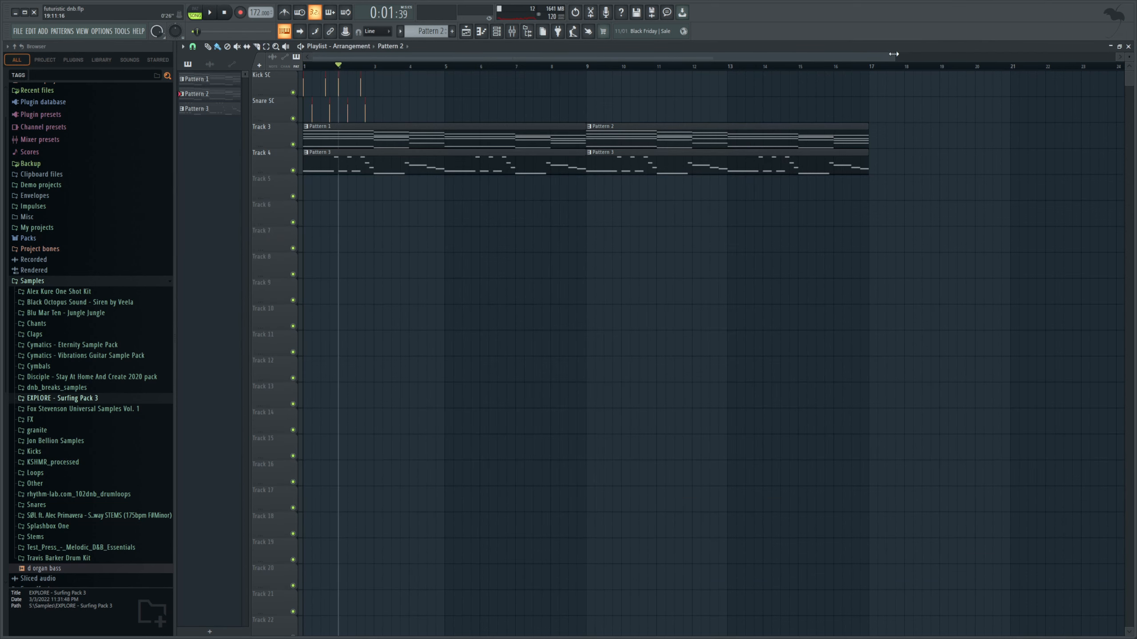
# - Place the OS_LMN_Kick_15 sample at the start of Track 5 and trim its tail
pyautogui.moveTo(894, 54); pyautogui.dragTo(561, 55)
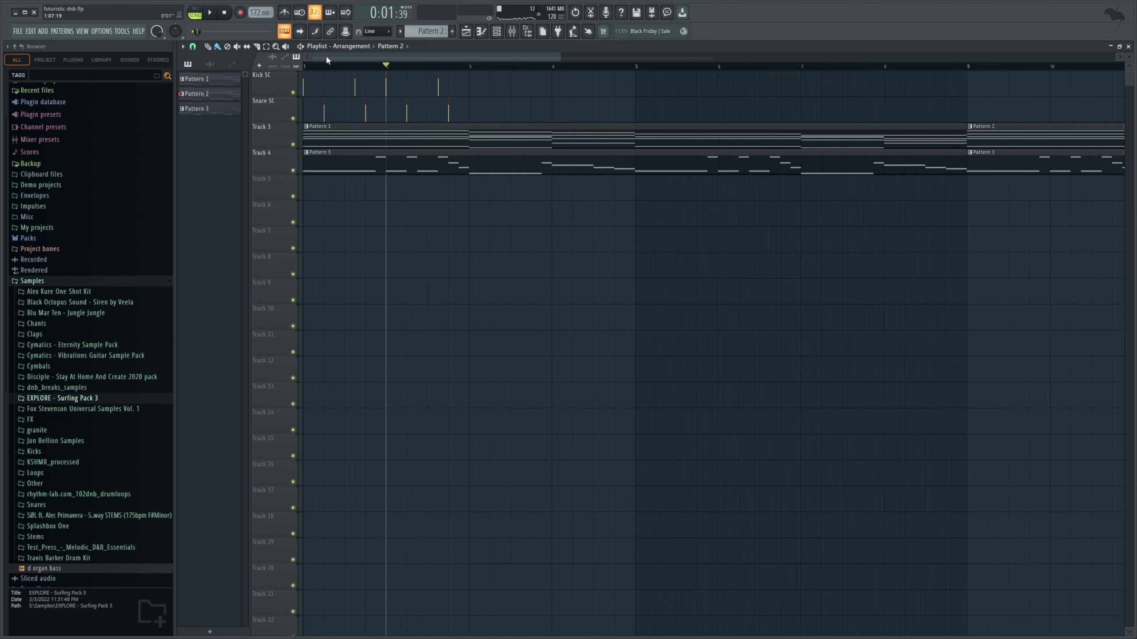
pyautogui.click(34, 451)
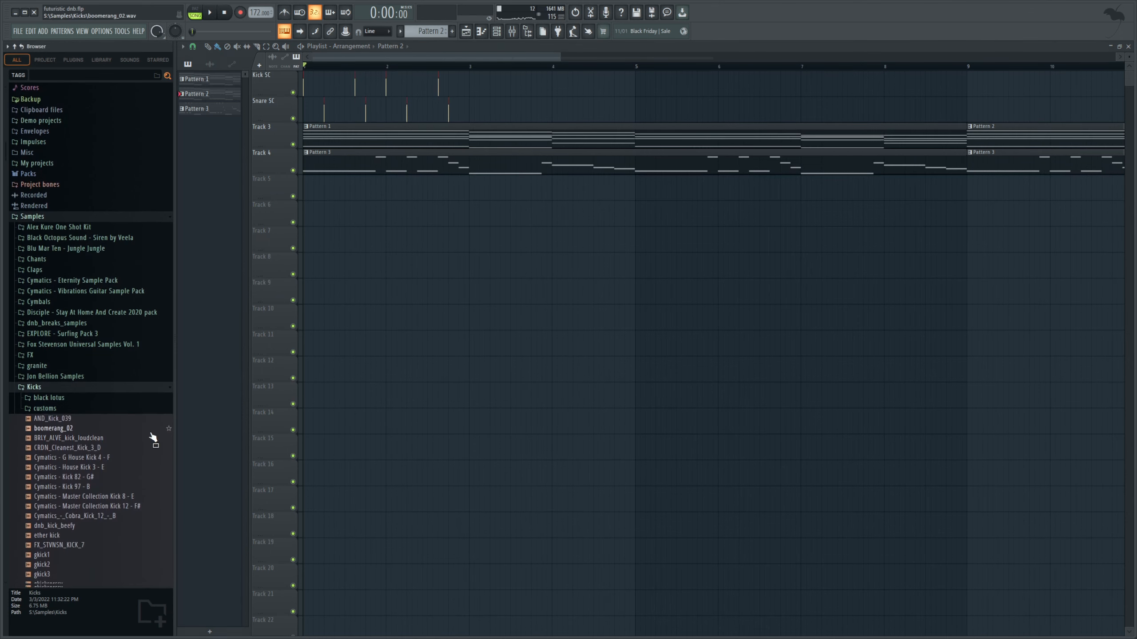
pyautogui.scroll(-10, 89, 448)
pyautogui.moveTo(60, 510); pyautogui.dragTo(308, 188)
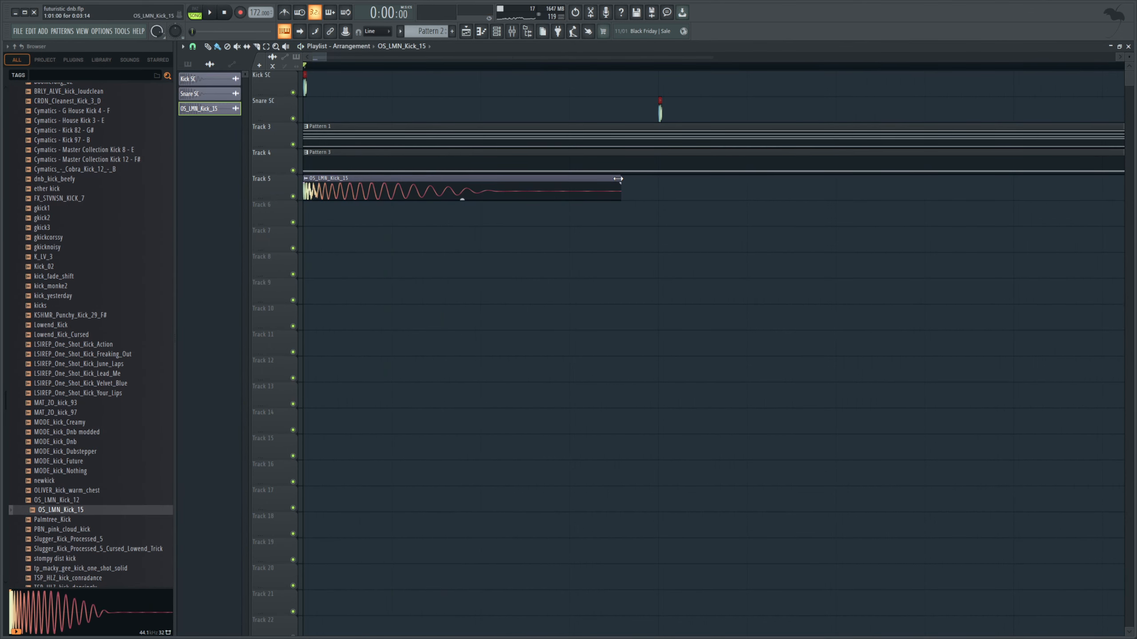
pyautogui.moveTo(618, 178); pyautogui.dragTo(433, 210)
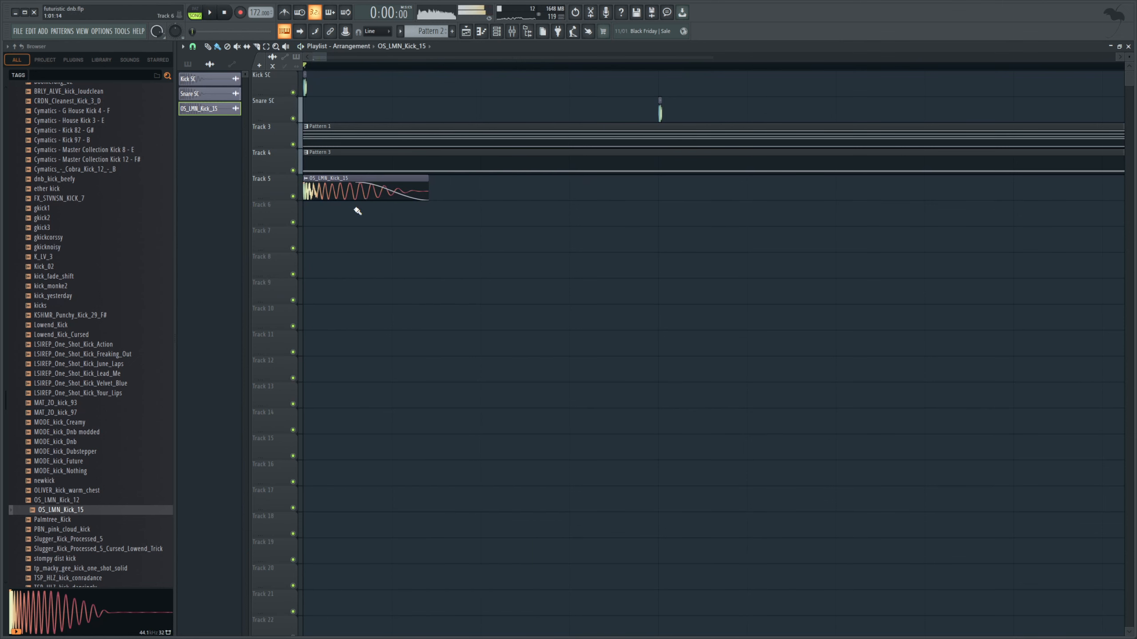
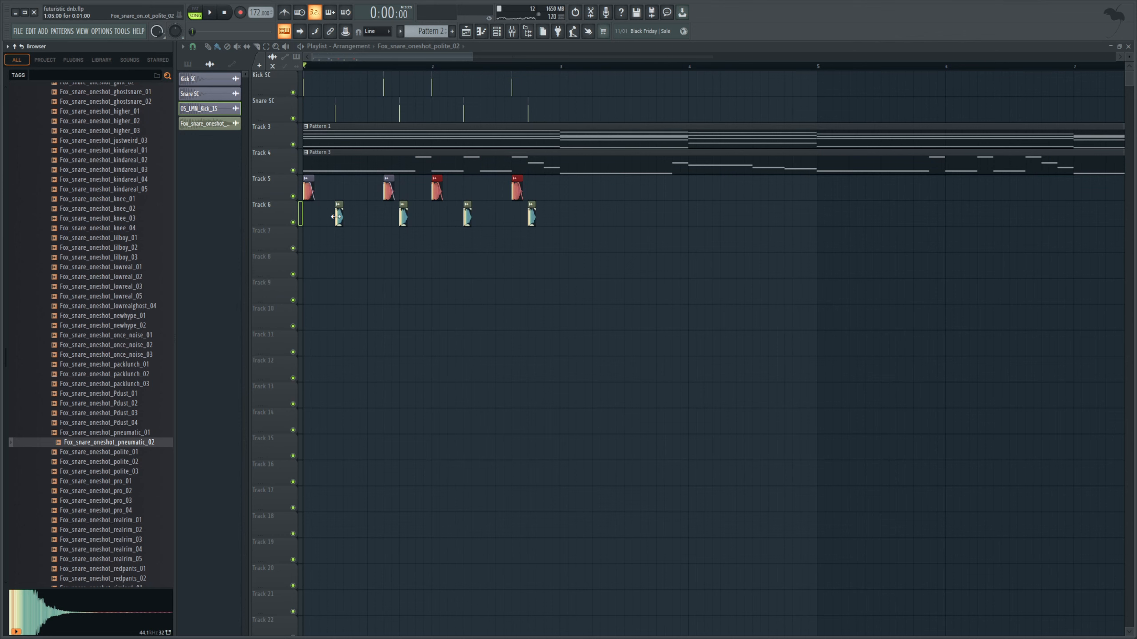
# - Open the sample settings of the Fox_snare_oneshot_polite_02 and OS_LMN_Kick_15 clips and add an extra snare hit in bar 2
pyautogui.doubleClick(337, 216)
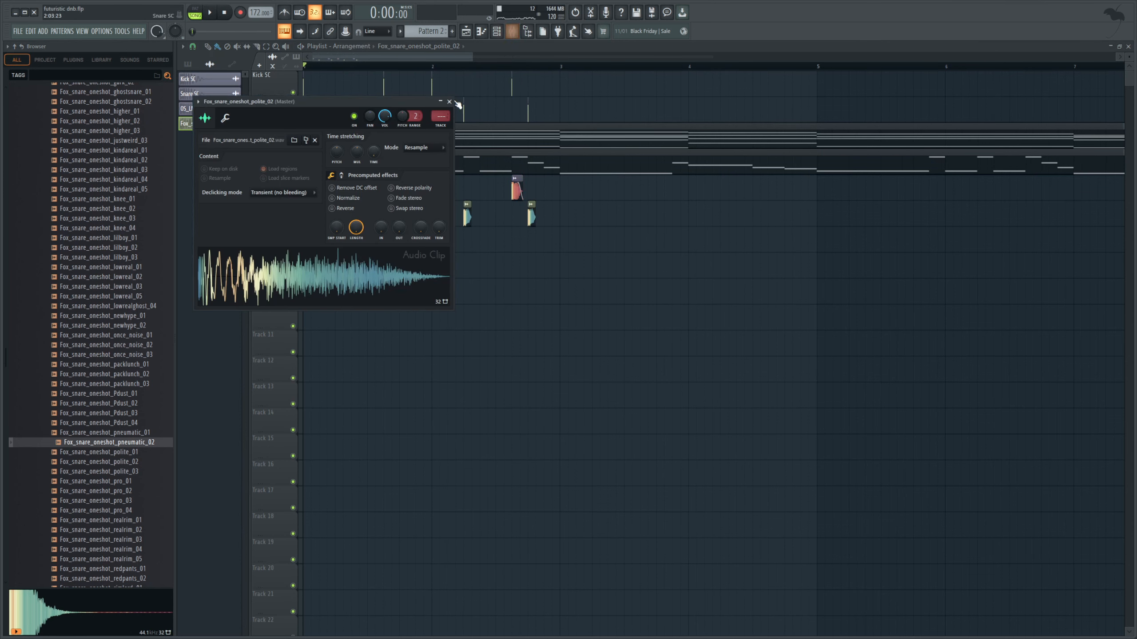
pyautogui.press('F9')
pyautogui.click(519, 191)
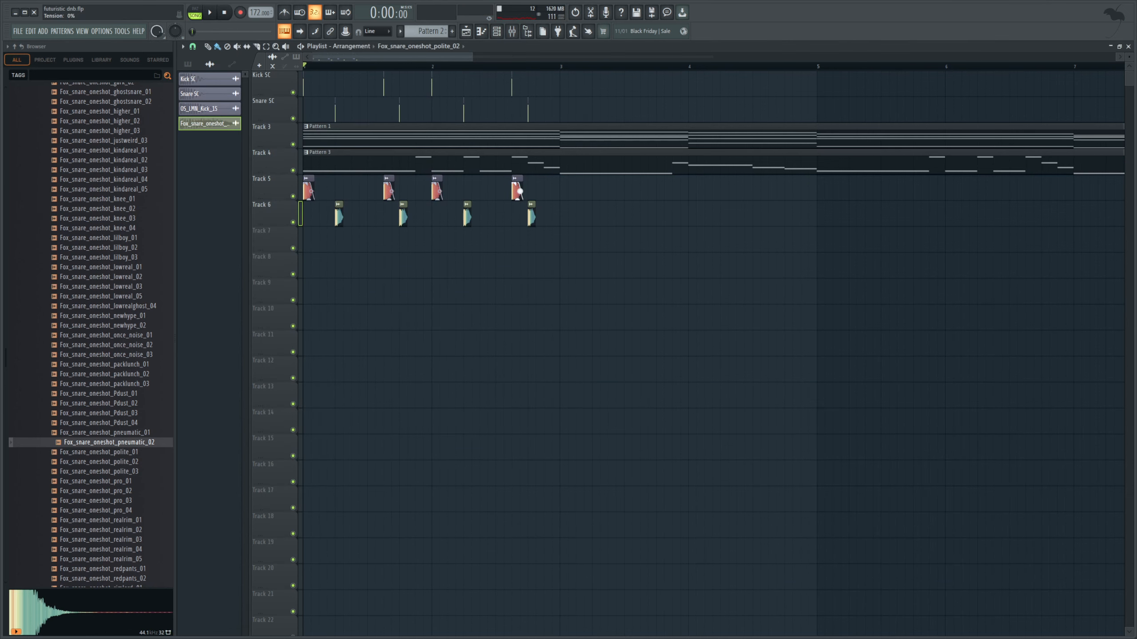
pyautogui.doubleClick(515, 195)
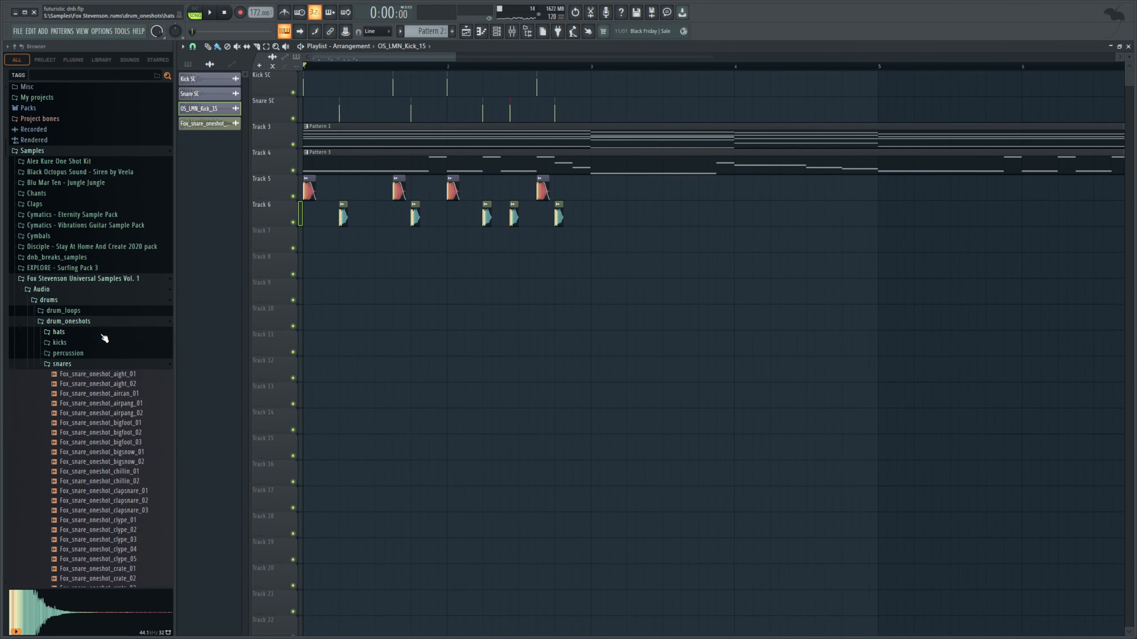
# - Place Fox_hat_oneshot_discoman_02 hits on Track 7 at even intervals across the first two bars and play the beat
pyautogui.click(104, 335)
pyautogui.click(143, 456)
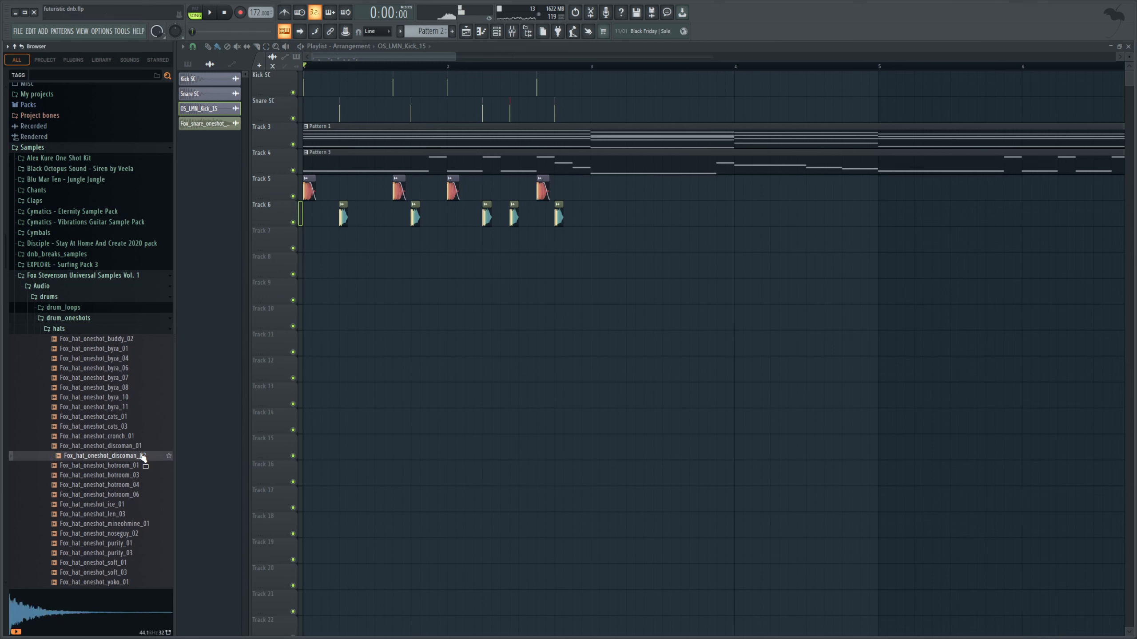
pyautogui.moveTo(137, 461)
pyautogui.mouseDown()
pyautogui.moveTo(337, 262)
pyautogui.moveTo(558, 247)
pyautogui.mouseUp()
pyautogui.press('space')
pyautogui.press('space')
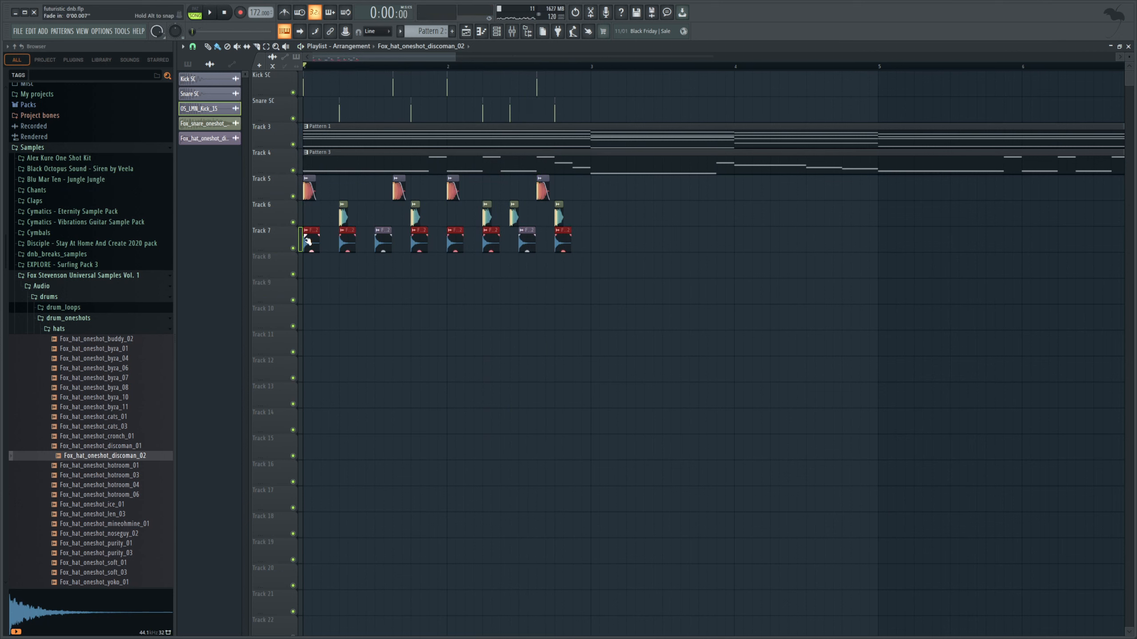
pyautogui.press('space')
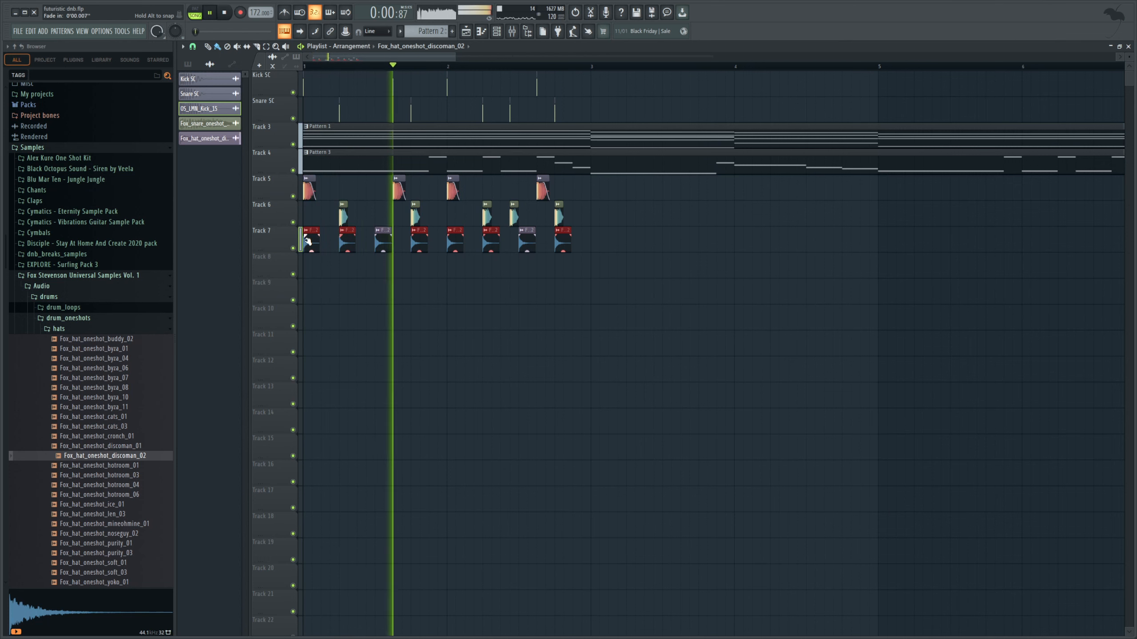
pyautogui.press('space')
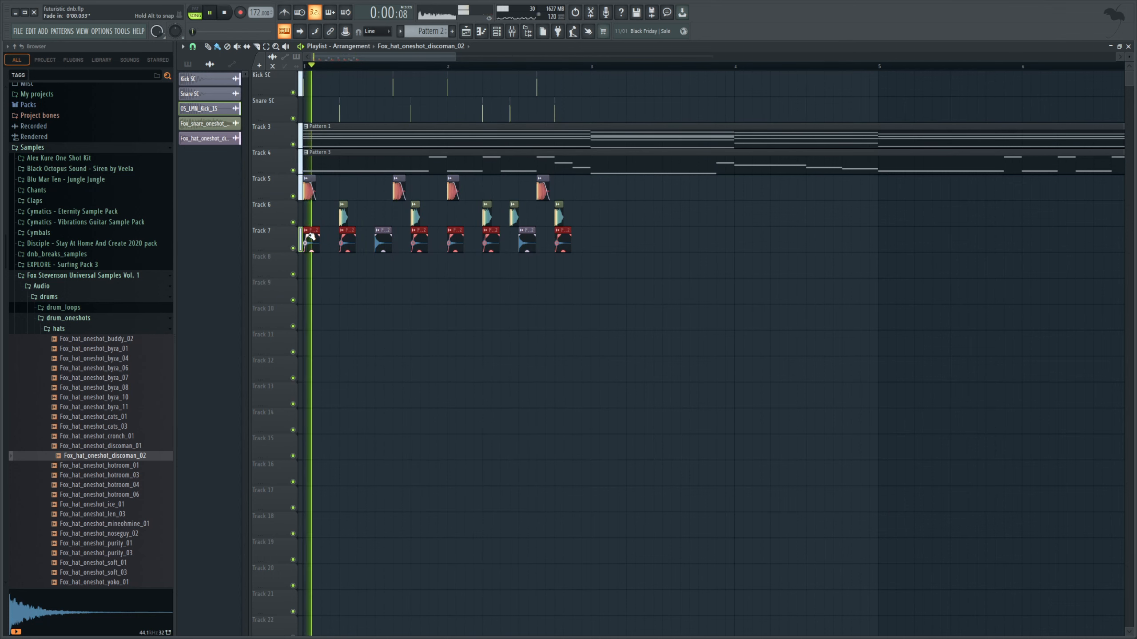
# - Place Fox_top_loop_16s_02_172 twice on Track 8 to fill the first two bars and play it with the drums
pyautogui.scroll(2, 92, 358)
pyautogui.click(92, 366)
pyautogui.click(106, 409)
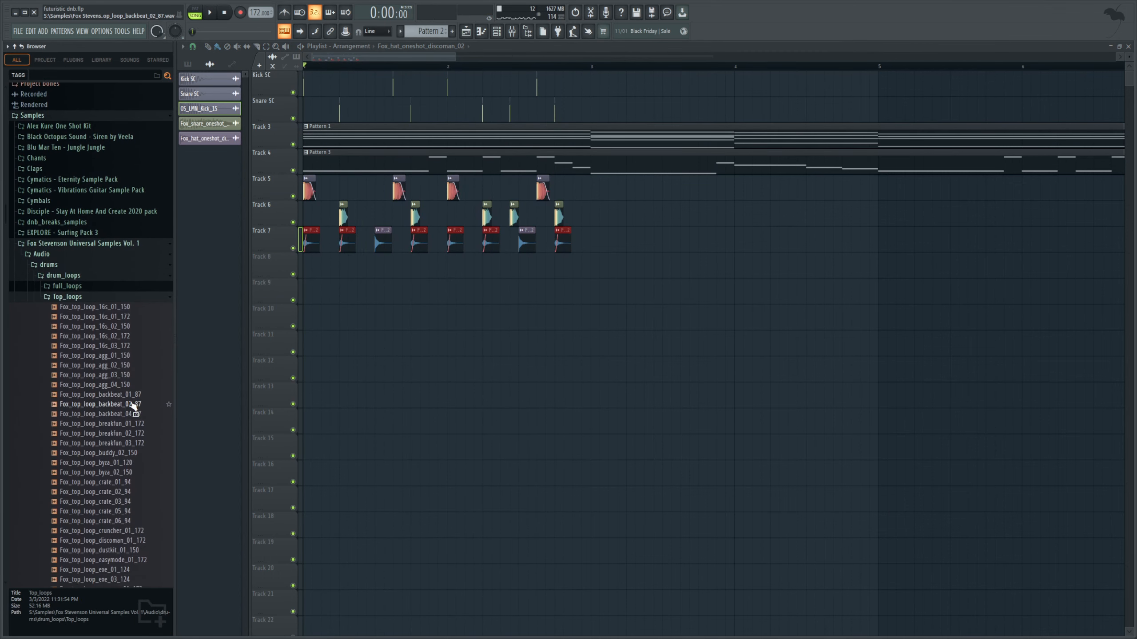
pyautogui.press('space')
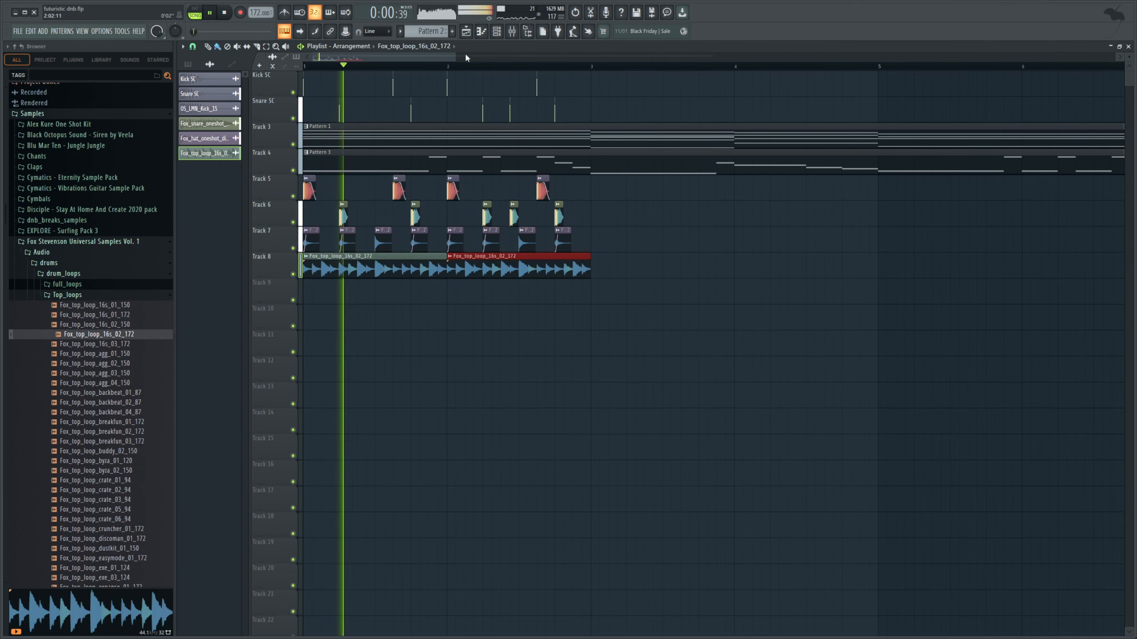
# - Load MFreqShifter on mixer track Insert 8, adjust its frequency shift during playback and open the second effect slot
pyautogui.press('F9')
pyautogui.press('space')
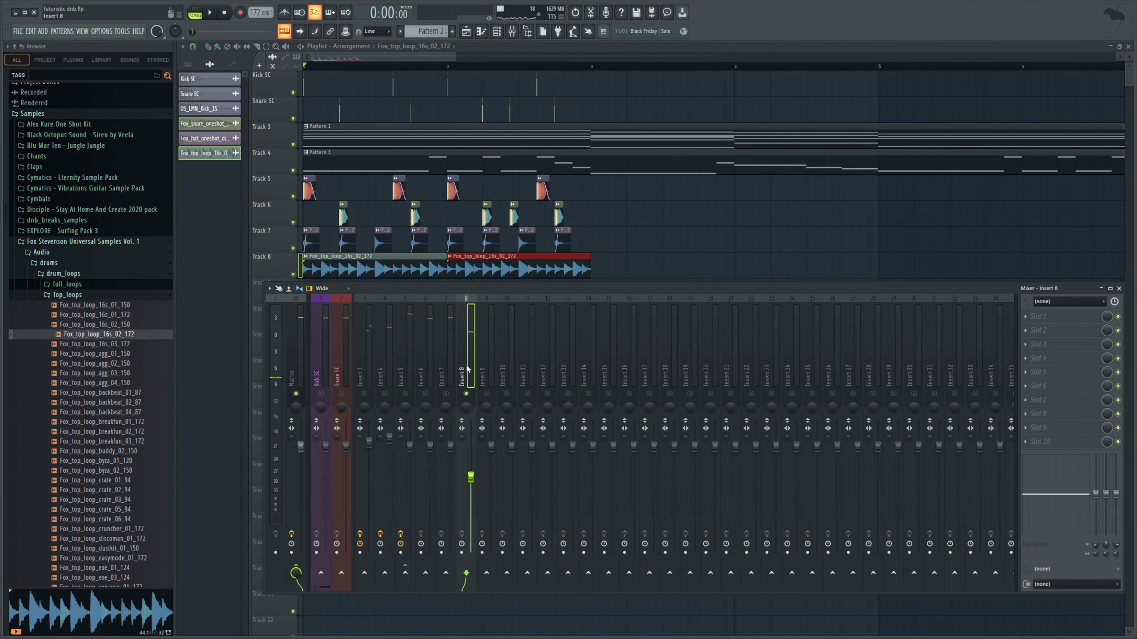
pyautogui.click(1043, 317)
pyautogui.click(1043, 317)
pyautogui.press('space')
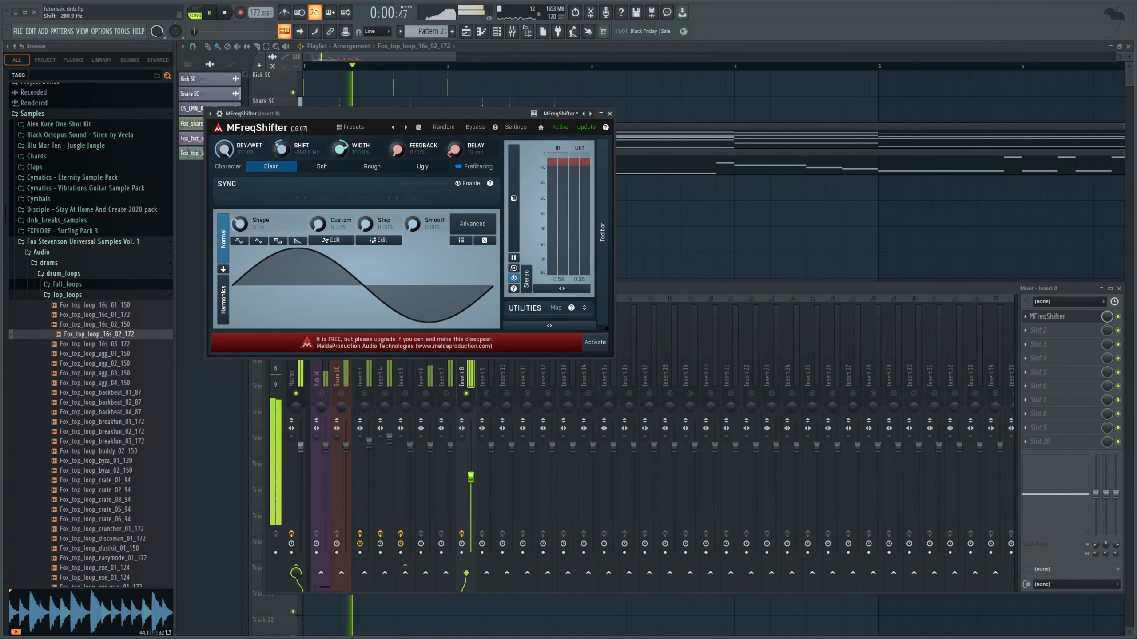
pyautogui.press('space')
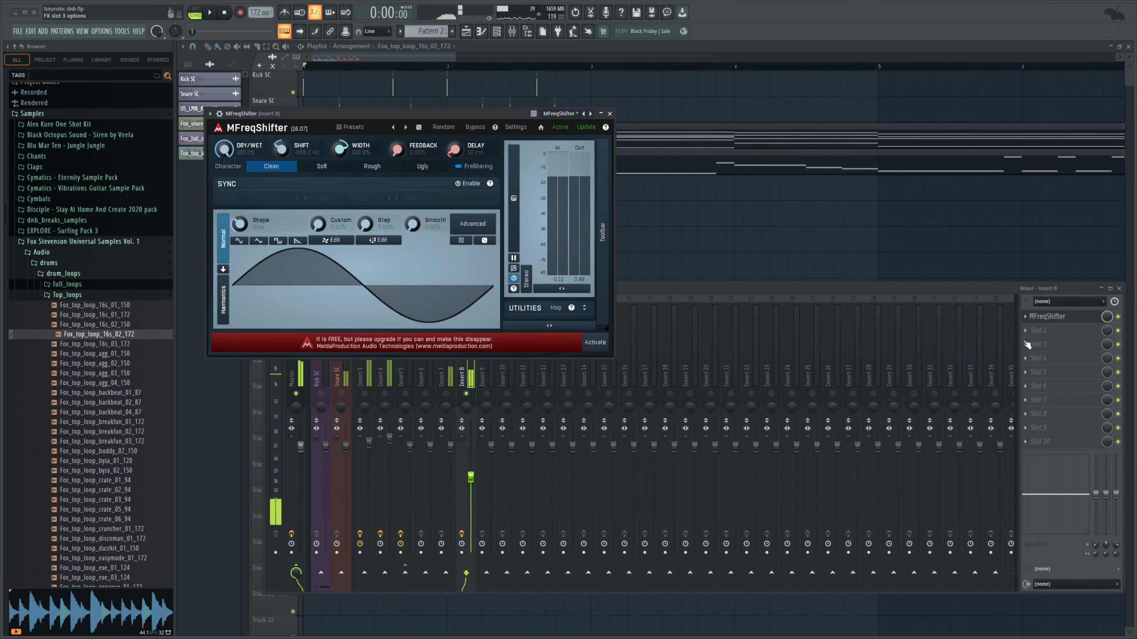
pyautogui.click(1025, 330)
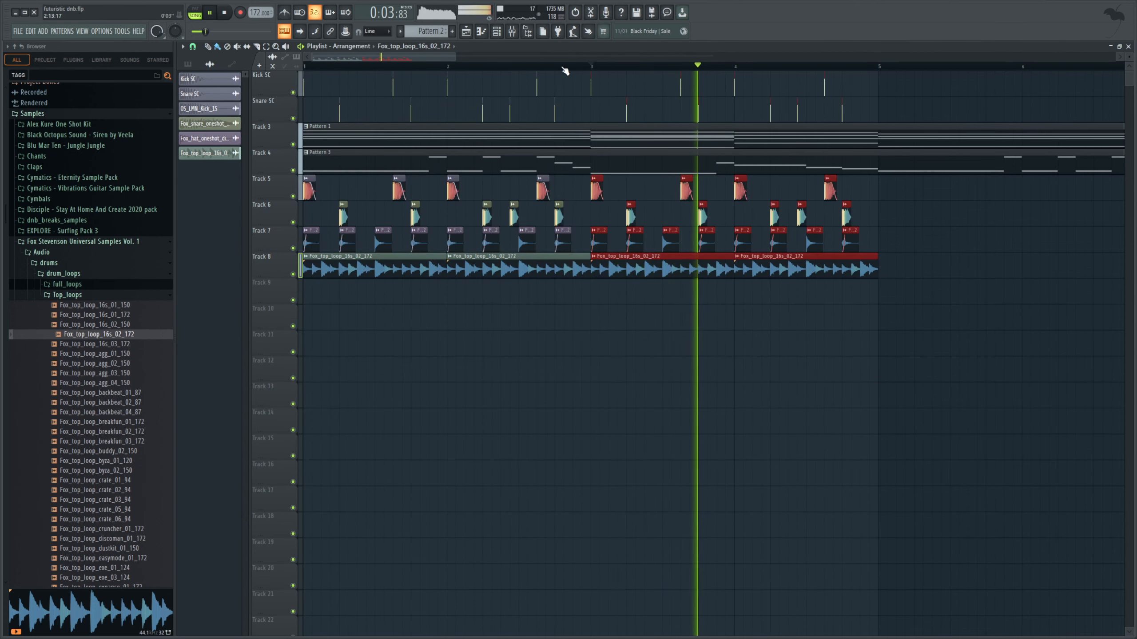
# - Repeat the kick, snare, hat, top loop and sidechain trigger clips up to bar 9
pyautogui.moveTo(453, 60); pyautogui.dragTo(685, 185)
pyautogui.press('space')
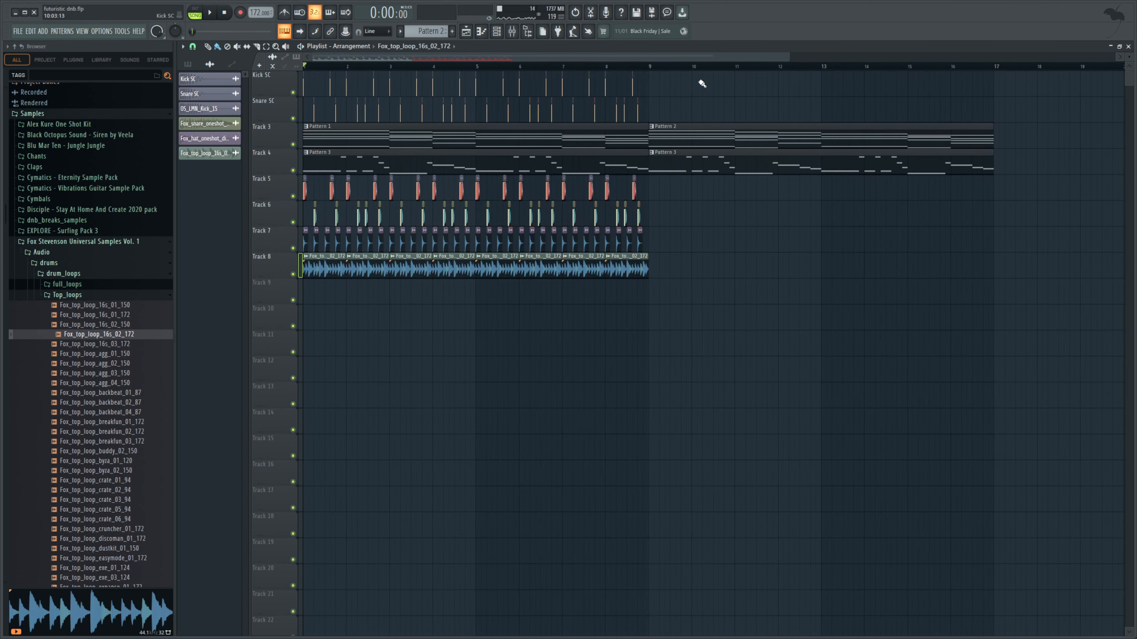
pyautogui.moveTo(787, 58); pyautogui.dragTo(555, 135)
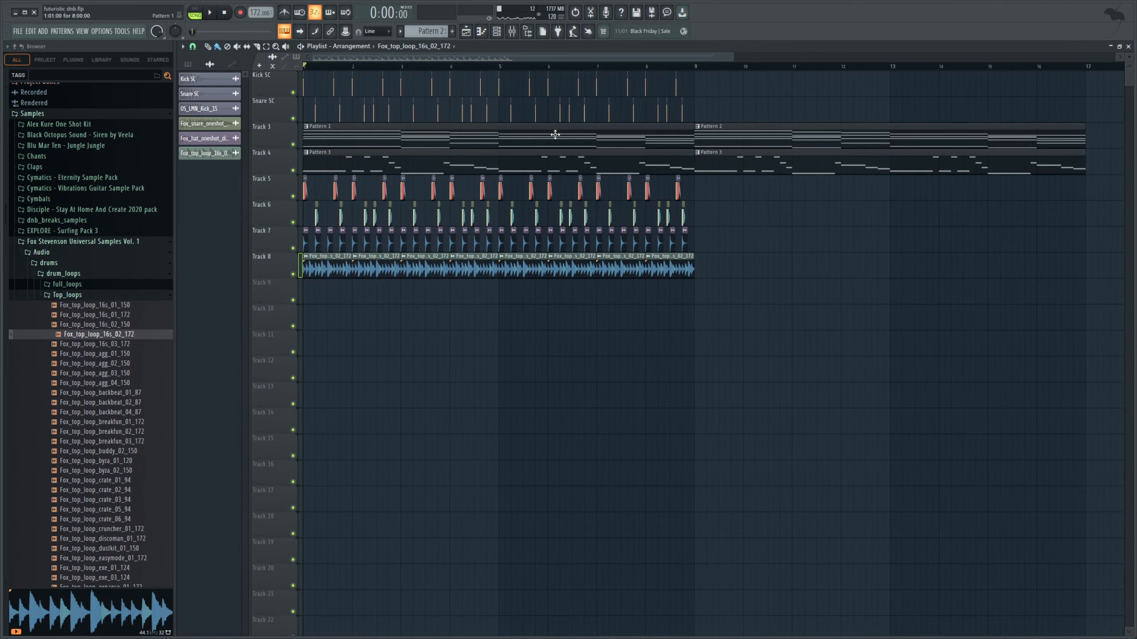
# - Solo the four drum tracks, Tracks 5 to 8, and play them on their own
pyautogui.keyDown('ctrl'); pyautogui.click(293, 274); pyautogui.keyUp('ctrl')
pyautogui.click(293, 248)
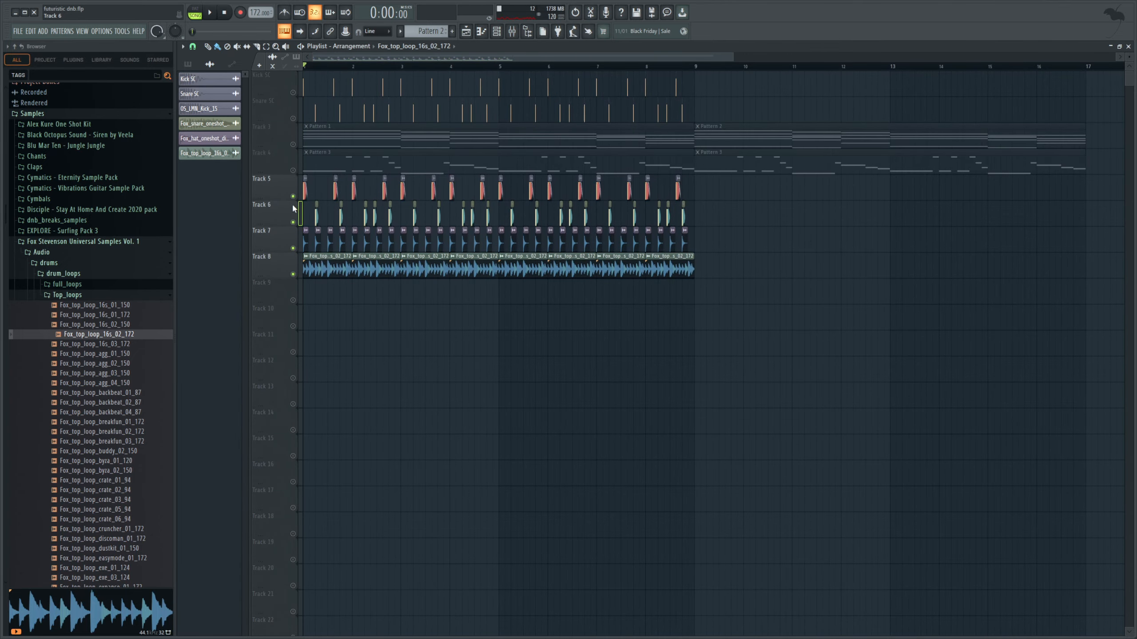
pyautogui.press('space')
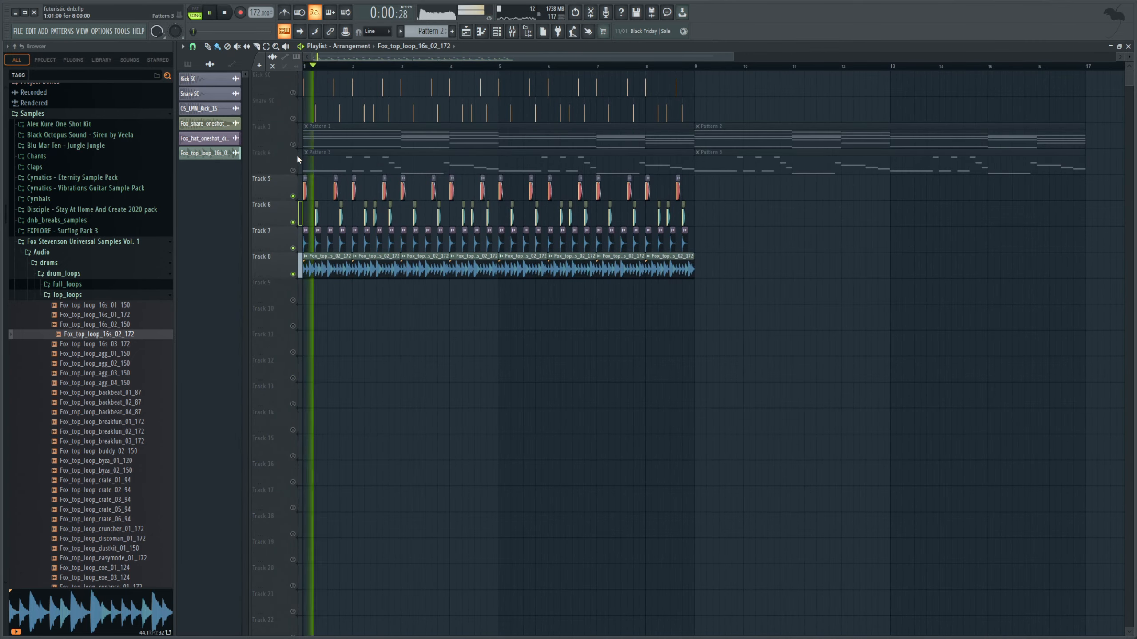
pyautogui.press('space')
# - Switch to the empty Pattern 4 and add a LABS instrument to the channel rack
pyautogui.click(497, 31)
pyautogui.scroll(-1, 425, 32)
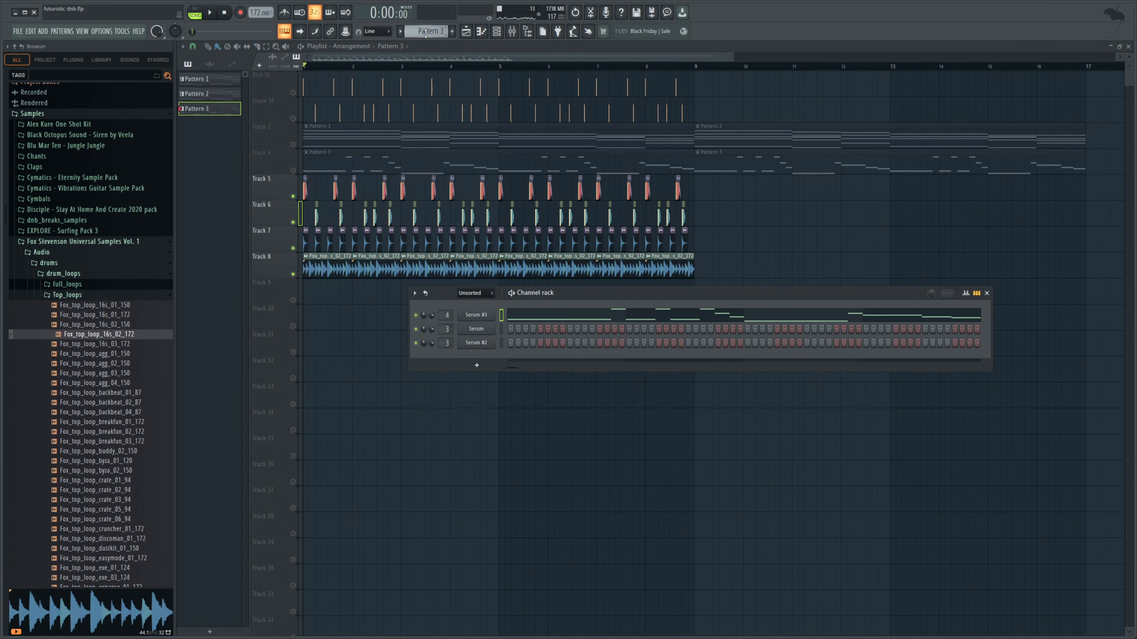
pyautogui.scroll(-1, 425, 34)
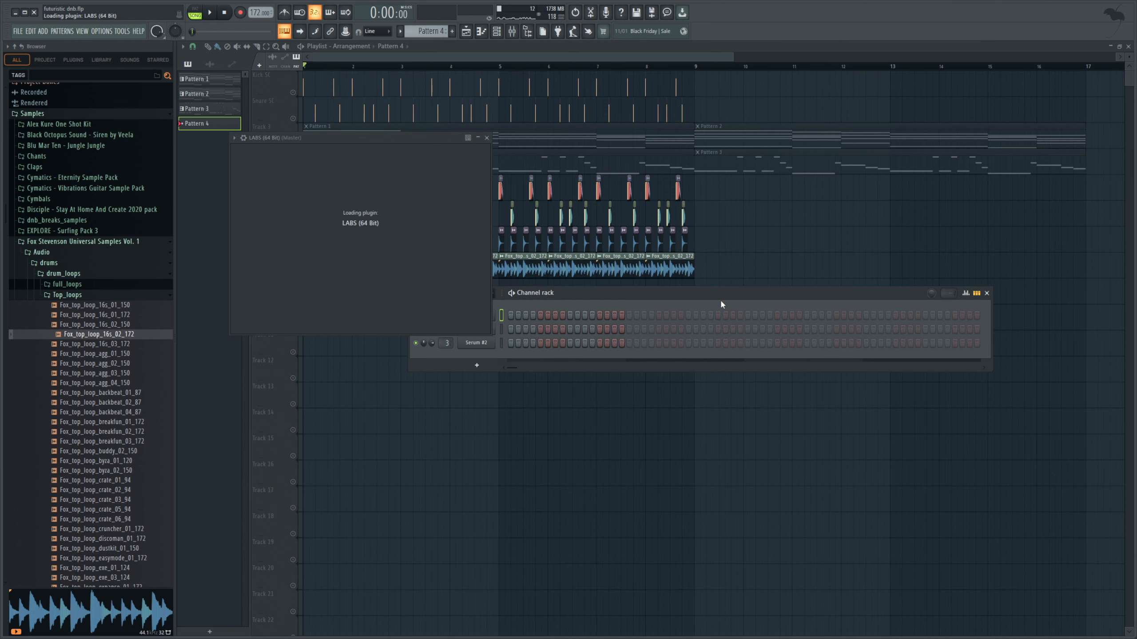
pyautogui.press('F12')
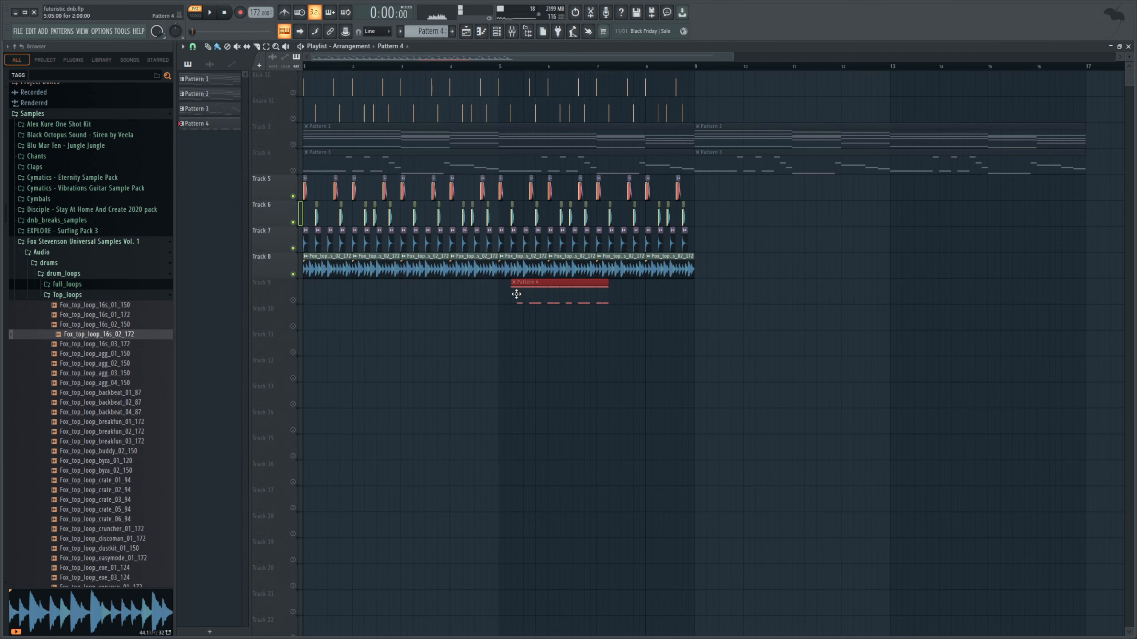
# - Place the Pattern 4 clip at bar 1 of Track 9, unmute that track and play it with the drums
pyautogui.click(294, 302)
pyautogui.press('space')
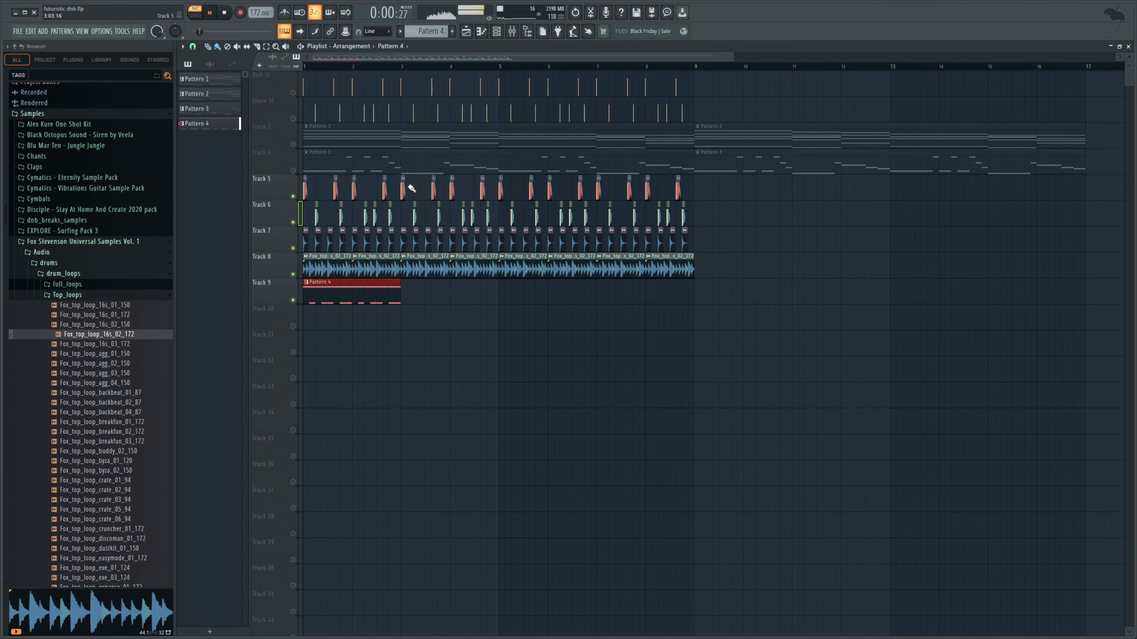
pyautogui.press('space')
# - Lower the volume of mixer track Insert 9 to about -2 dB during playback
pyautogui.press('F9')
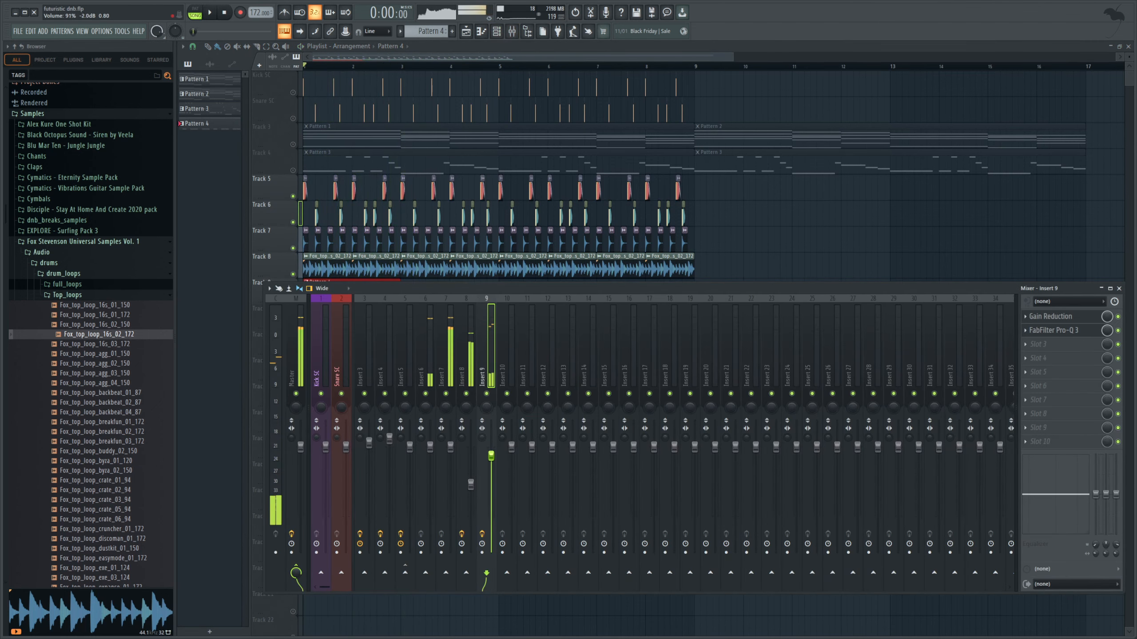
pyautogui.moveTo(491, 451); pyautogui.dragTo(498, 460)
pyautogui.press('space')
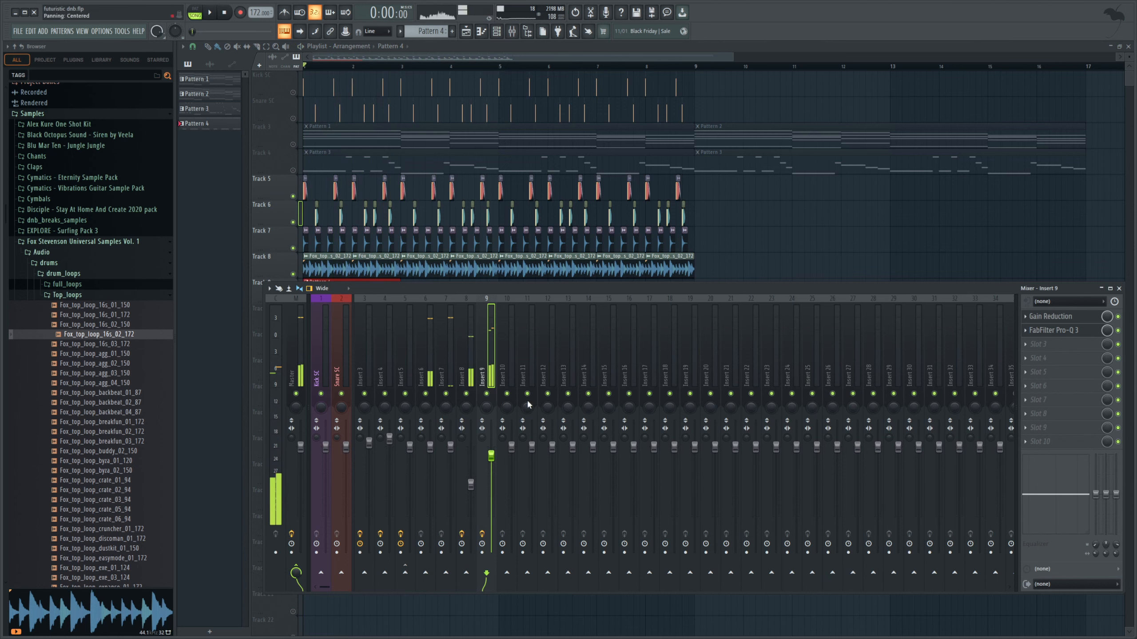
# - Solo mixer track Insert 9 and open its FabFilter Pro-Q 3 while the arrangement plays
pyautogui.rightClick(486, 393)
pyautogui.press('space')
pyautogui.click(1065, 330)
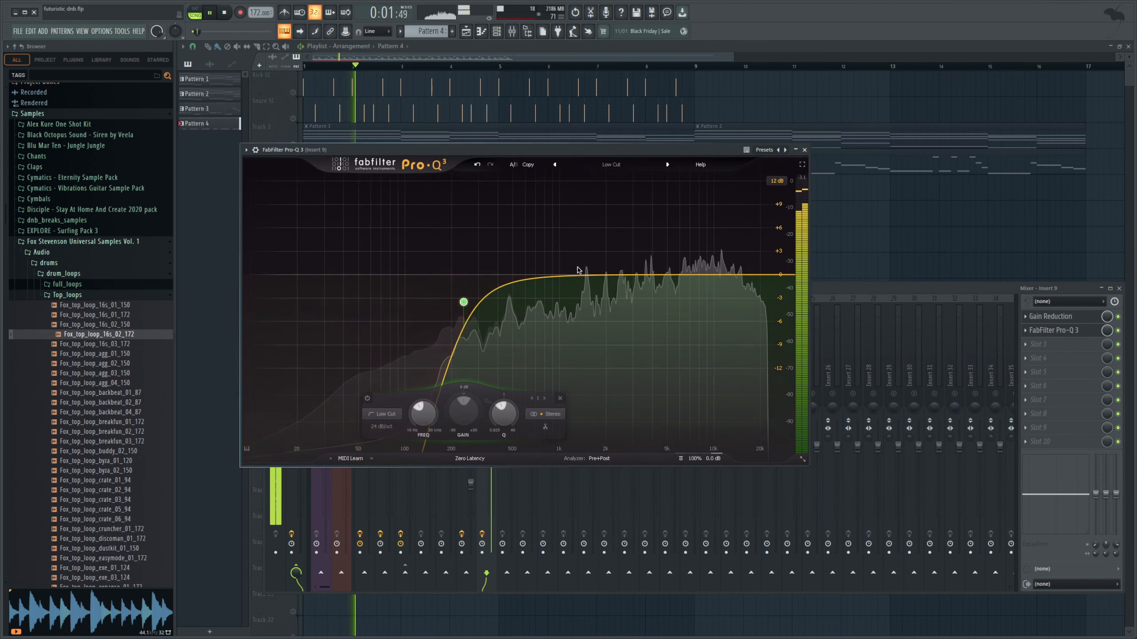
# - Unsolo mixer track Insert 9 and return to the playlist while the arrangement plays
pyautogui.moveTo(562, 281); pyautogui.dragTo(558, 337)
pyautogui.press('F9')
pyautogui.press('space')
pyautogui.rightClick(487, 394)
pyautogui.press('space')
pyautogui.press('F5')
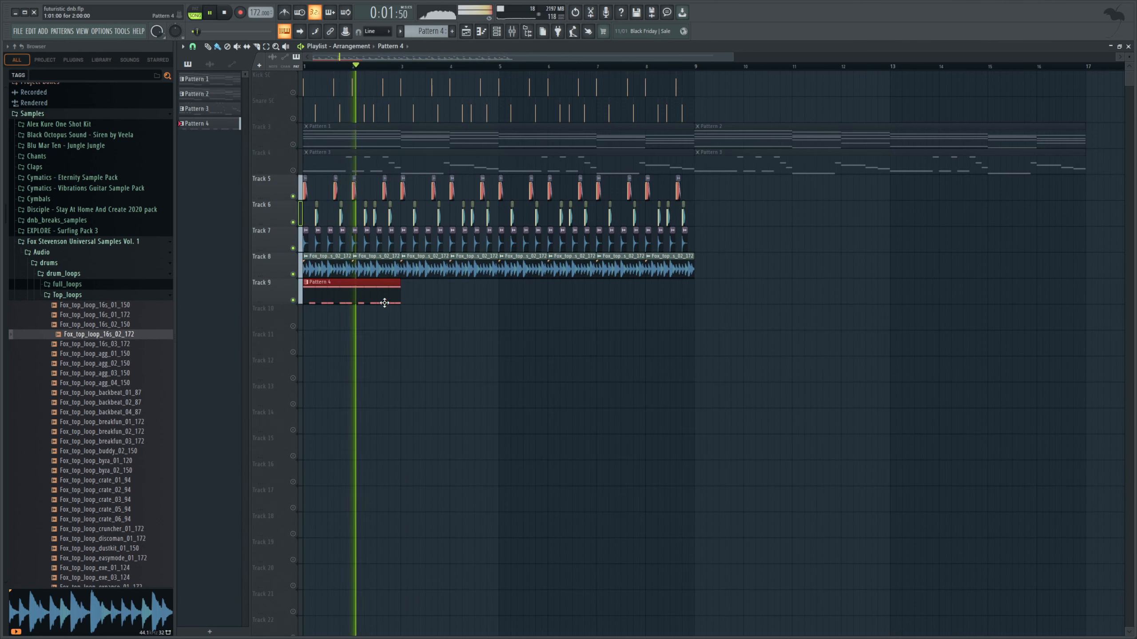
# - Repeat the Pattern 4 clip through bar 8 on Track 9 and duplicate all drum, trigger and percussion clips into bars 9 to 16
pyautogui.press('space')
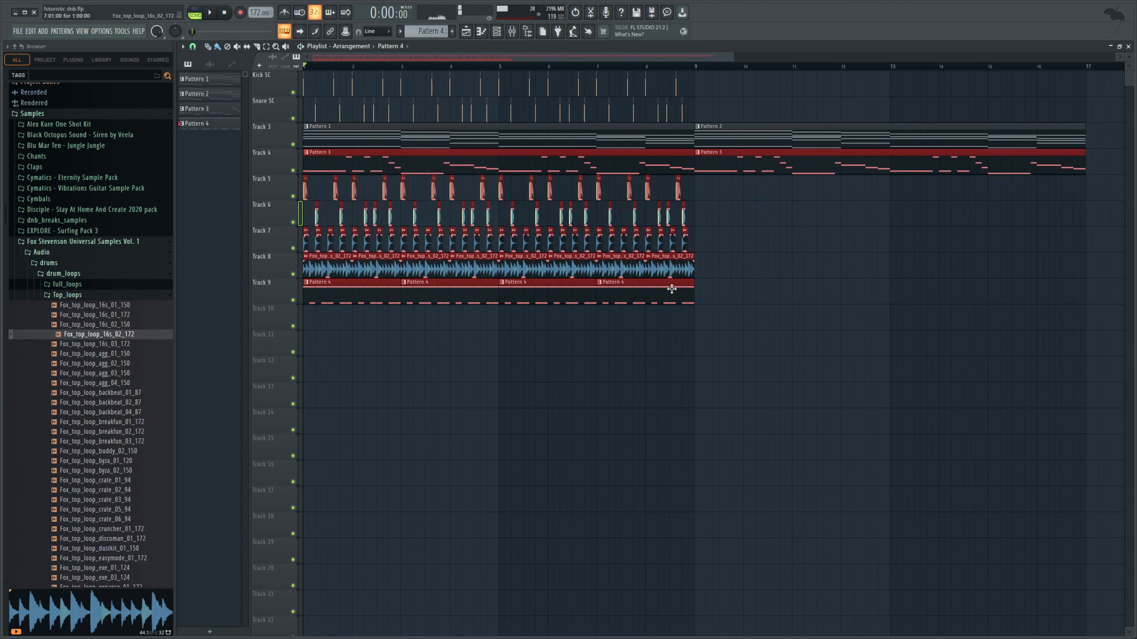
pyautogui.moveTo(823, 381); pyautogui.dragTo(249, 204)
pyautogui.moveTo(711, 122); pyautogui.dragTo(462, 69)
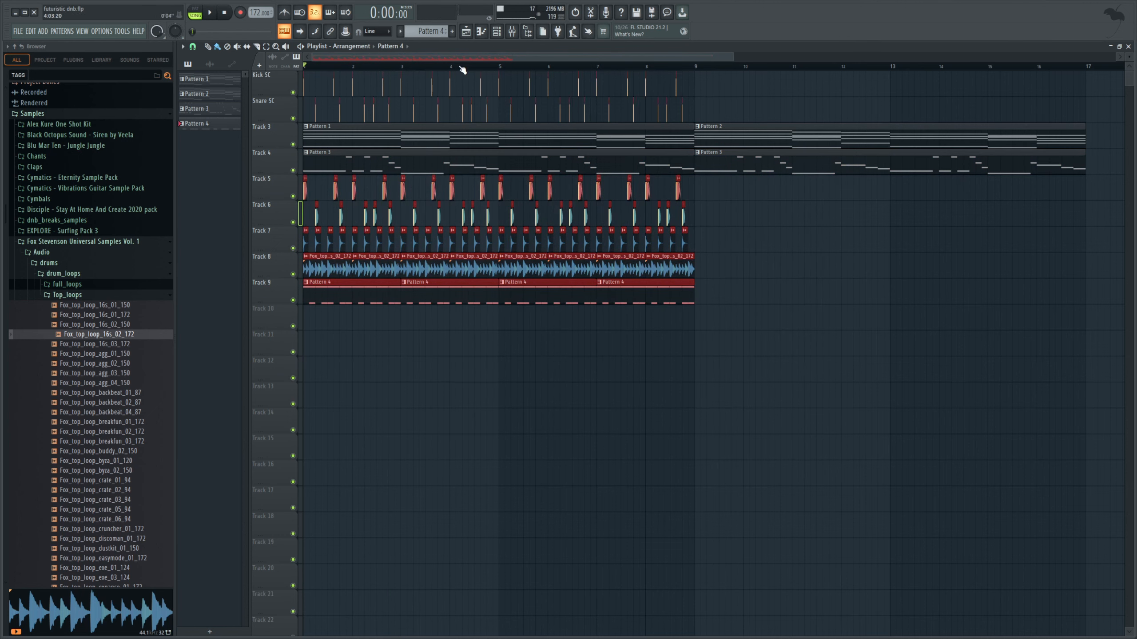
pyautogui.hotkey('ctrl', 'b')
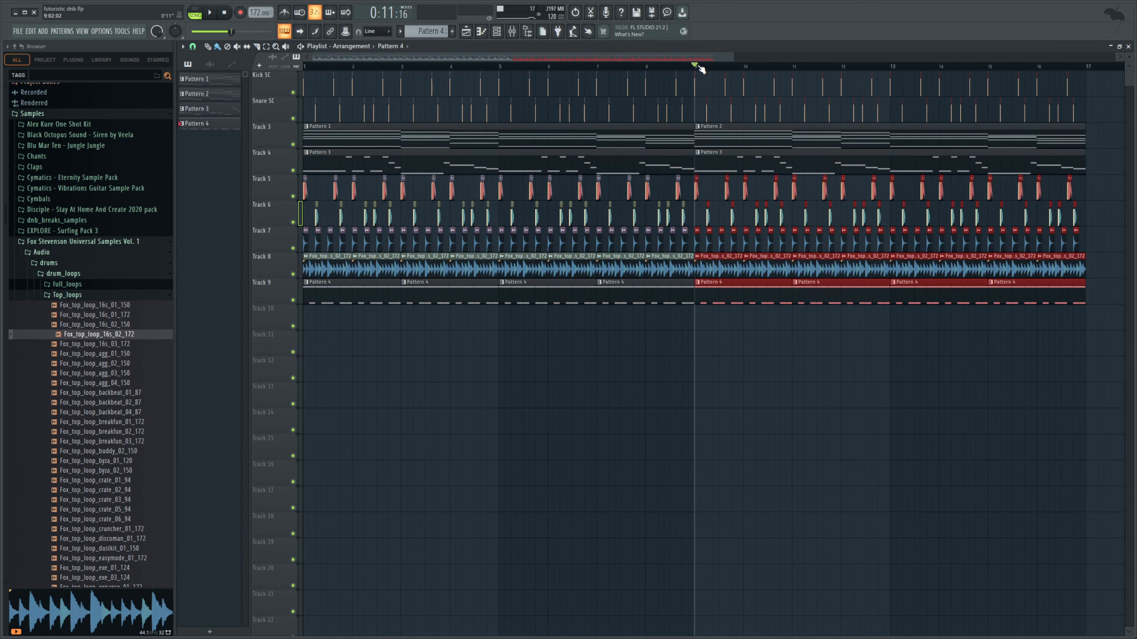
# - Play the arrangement from bar 9 to check the duplicated drum and percussion section
pyautogui.press('space')
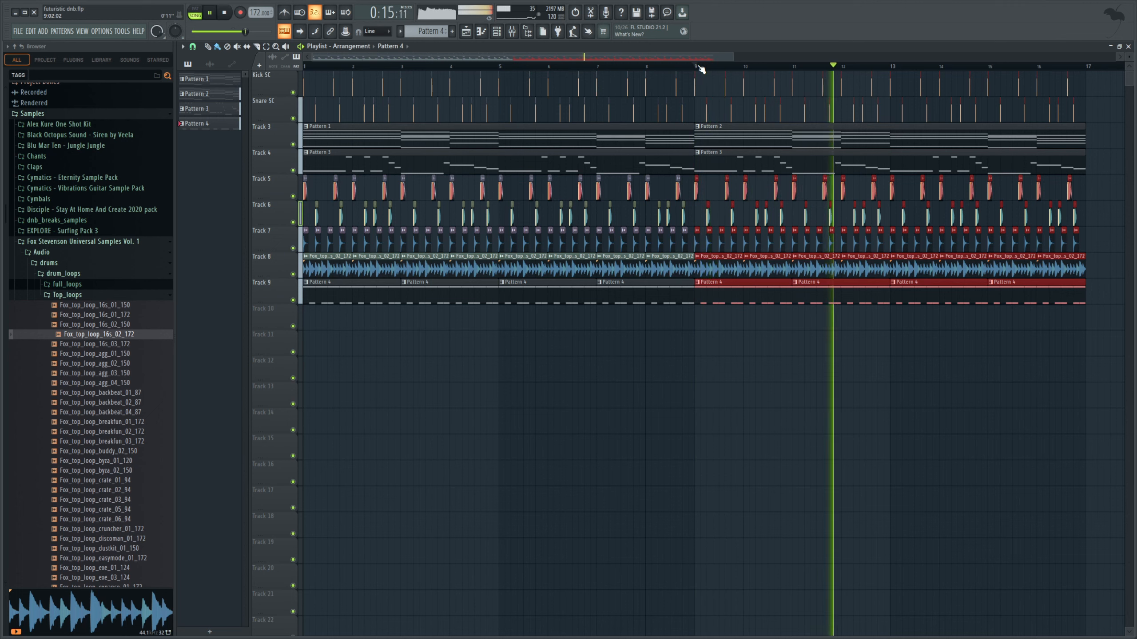
pyautogui.moveTo(721, 56); pyautogui.dragTo(928, 65)
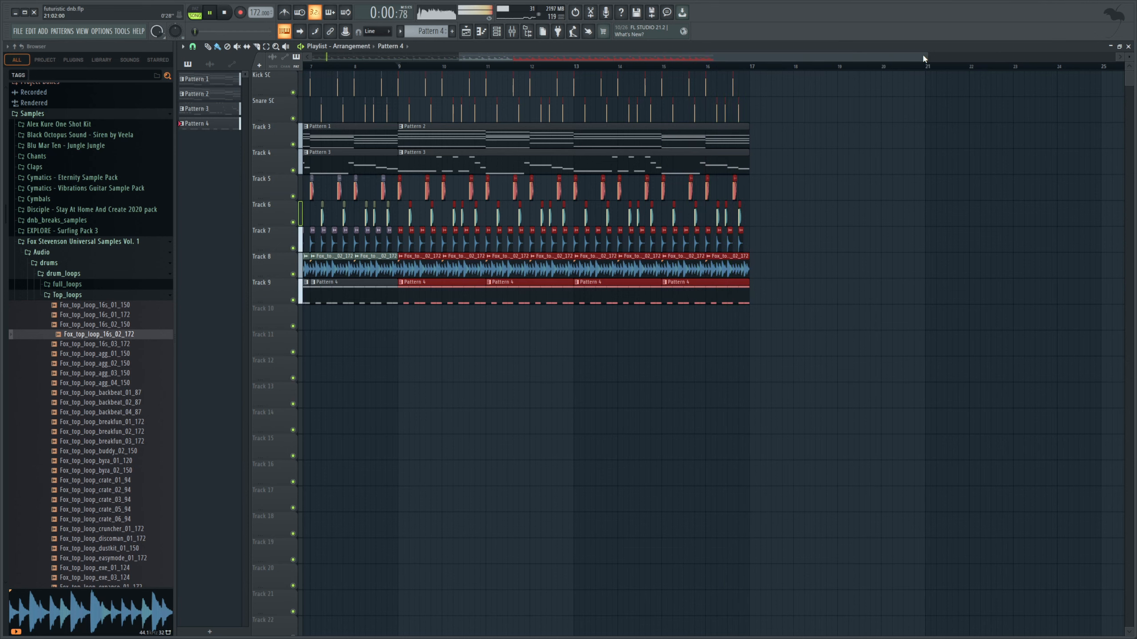
pyautogui.press('space')
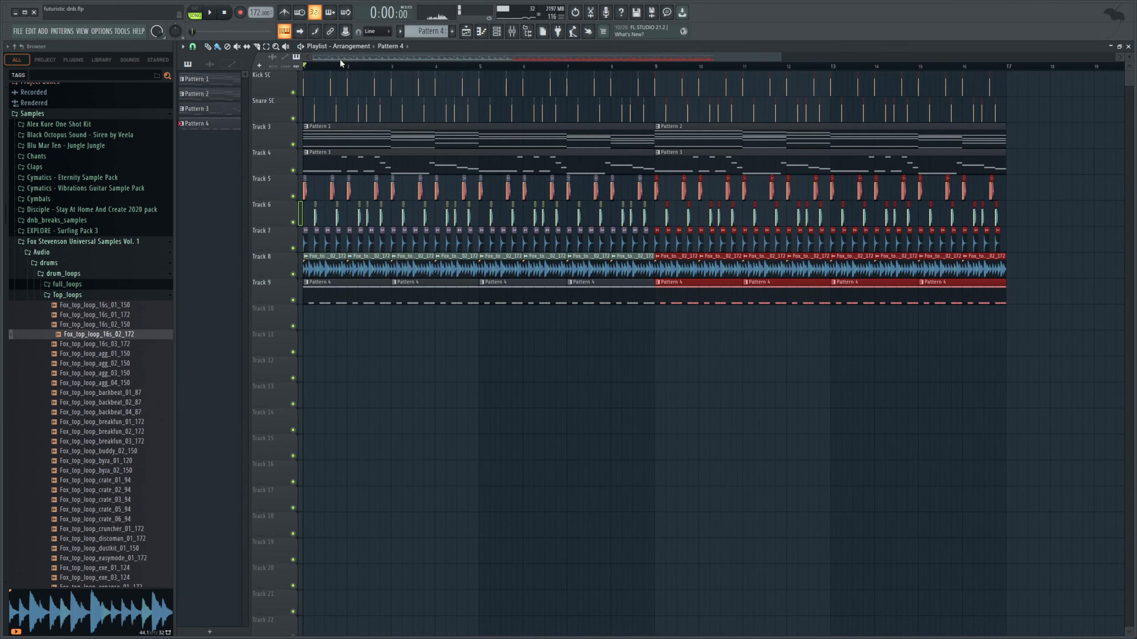
# - Switch to the empty Pattern 5 and add the Keys - Rocky sample from the Alex Kure One Shot Kit to the channel rack
pyautogui.click(508, 31)
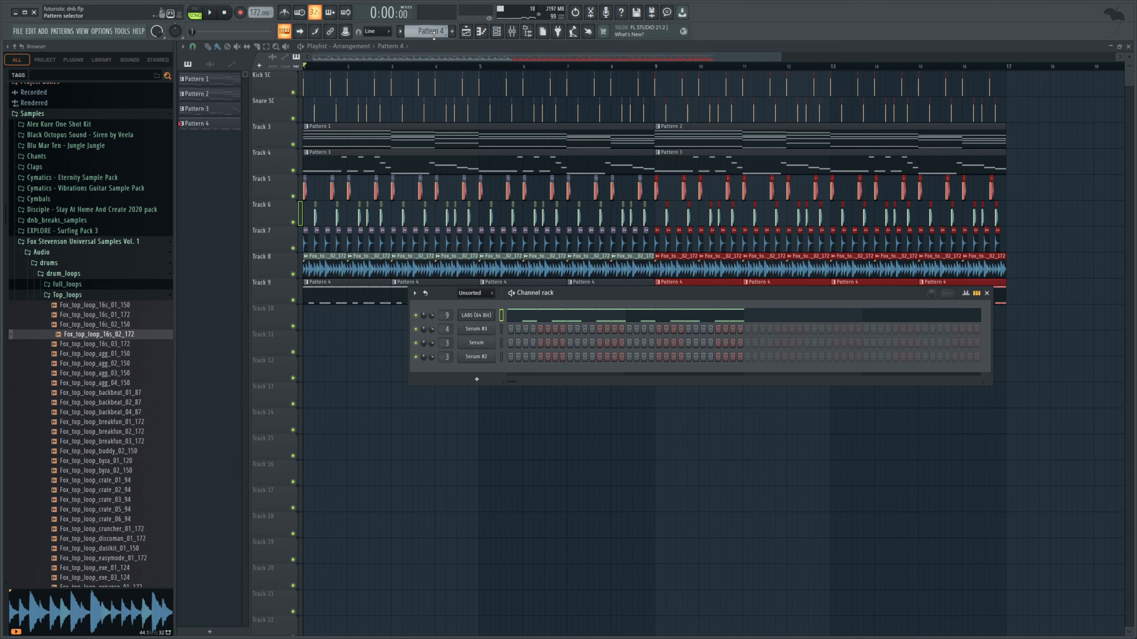
pyautogui.scroll(-1, 434, 36)
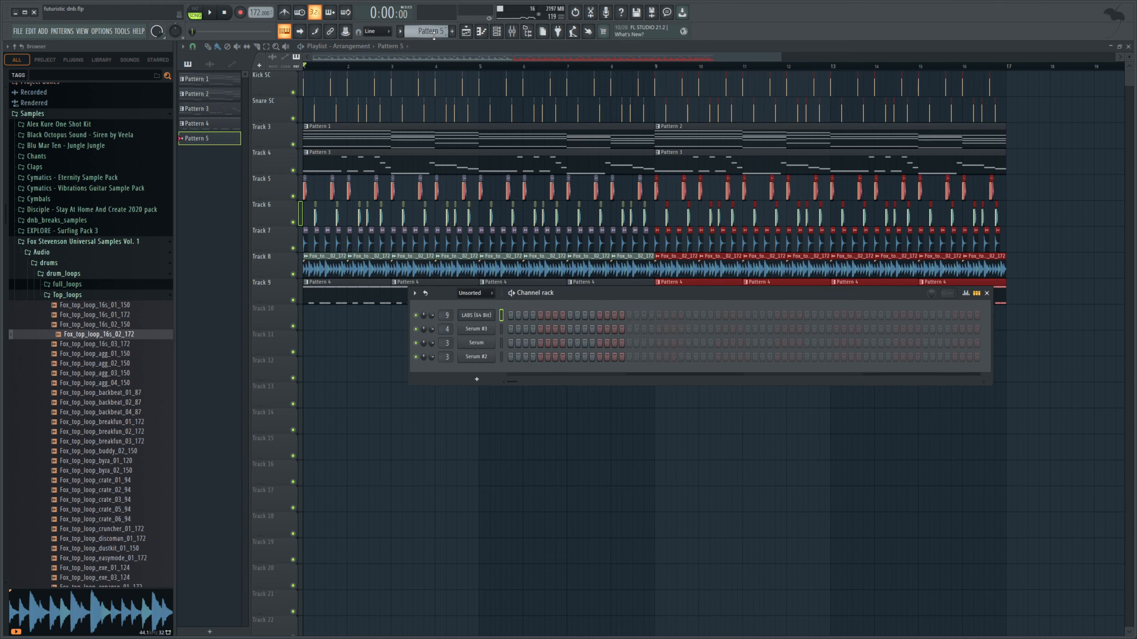
pyautogui.scroll(4, 112, 329)
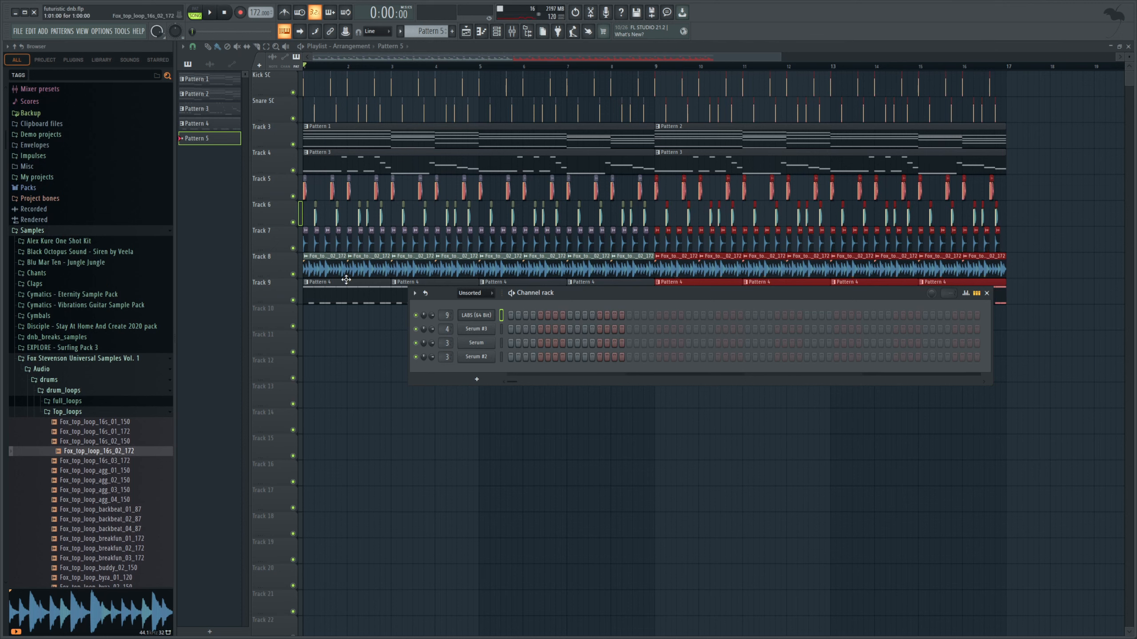
pyautogui.click(82, 241)
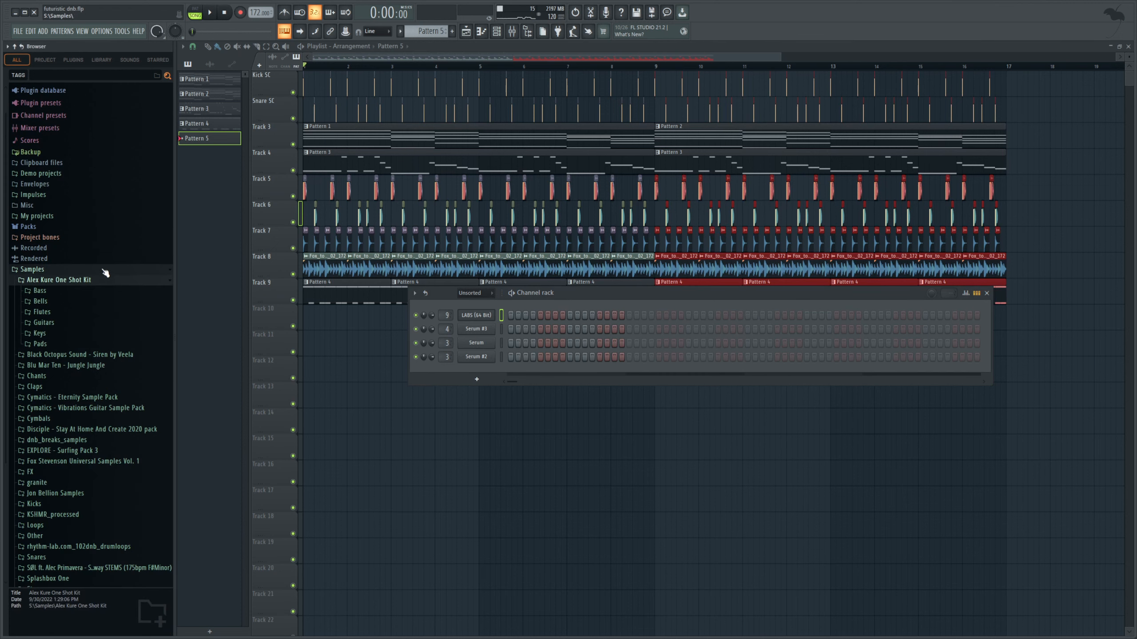
pyautogui.click(77, 333)
pyautogui.click(133, 378)
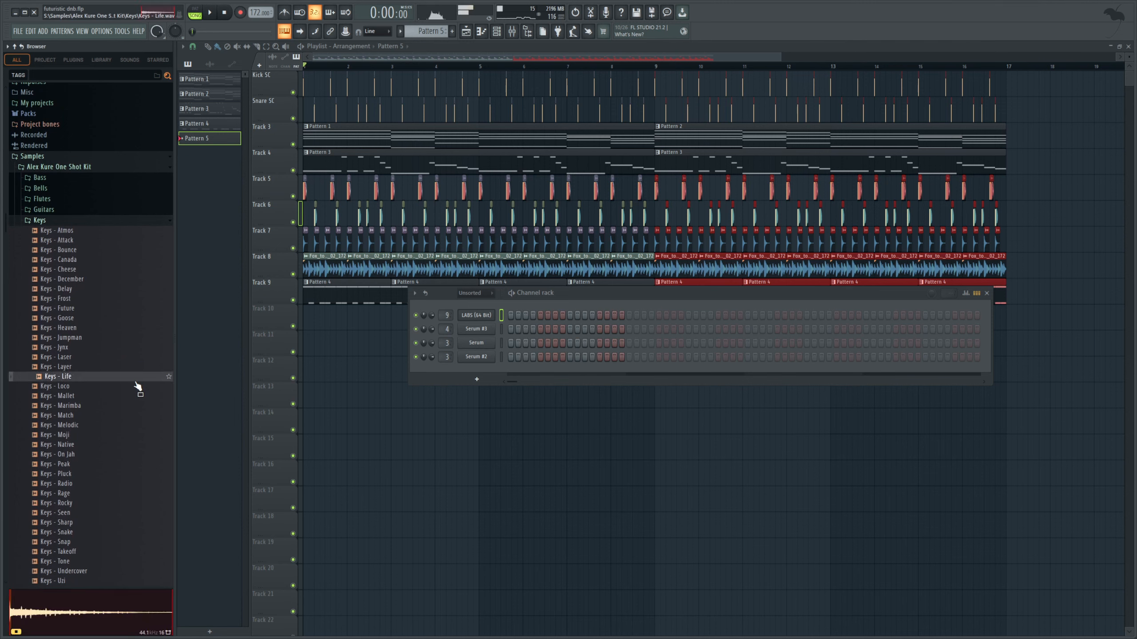
# - Switch to Pattern 1 and route the Keys - Rocky channel to mixer track Insert 10
pyautogui.scroll(3, 413, 28)
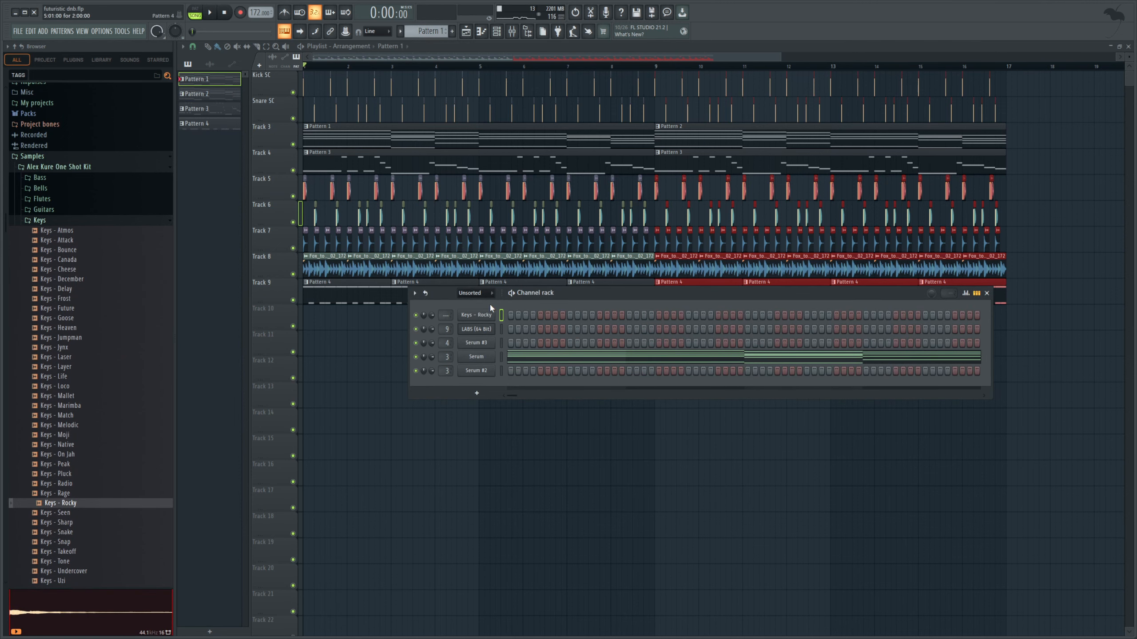
pyautogui.click(513, 33)
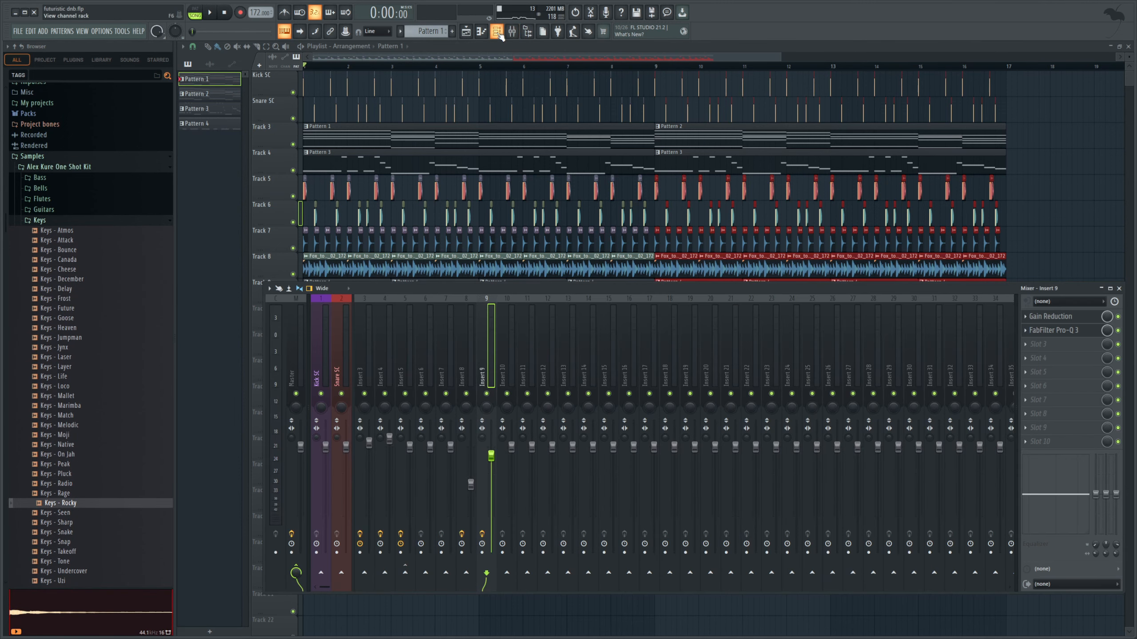
pyautogui.click(498, 33)
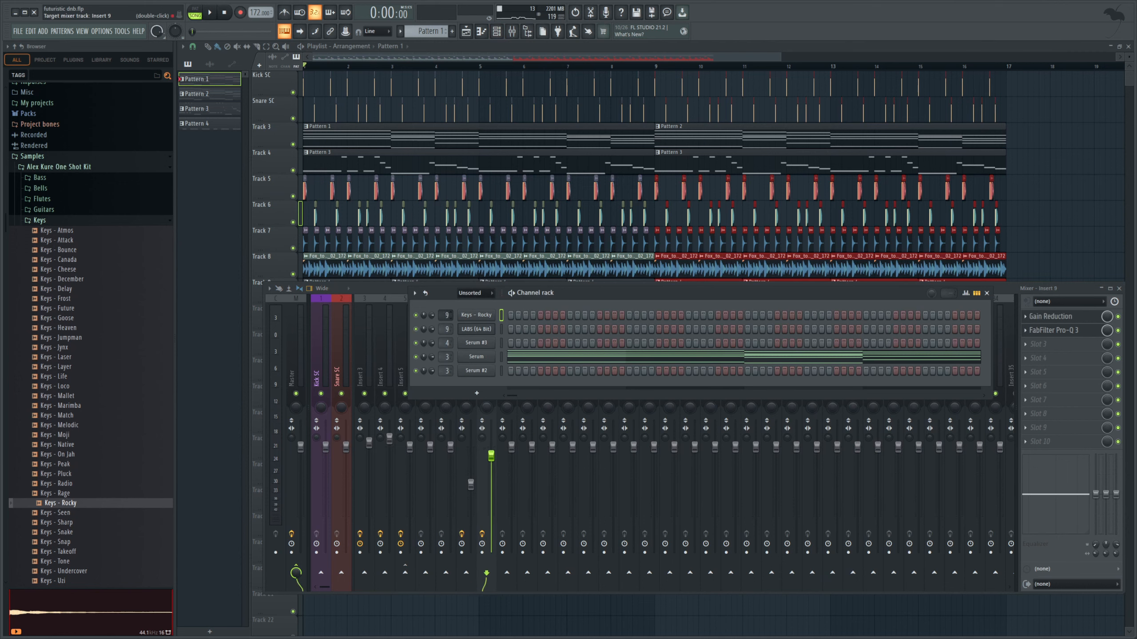
# - Draw a Keys - Rocky melody of F5, C6, A#5, G#5 and G5 in bars 1 and 2, continuing with D#5 and C6 in bar 3
pyautogui.press('F7')
pyautogui.press('space')
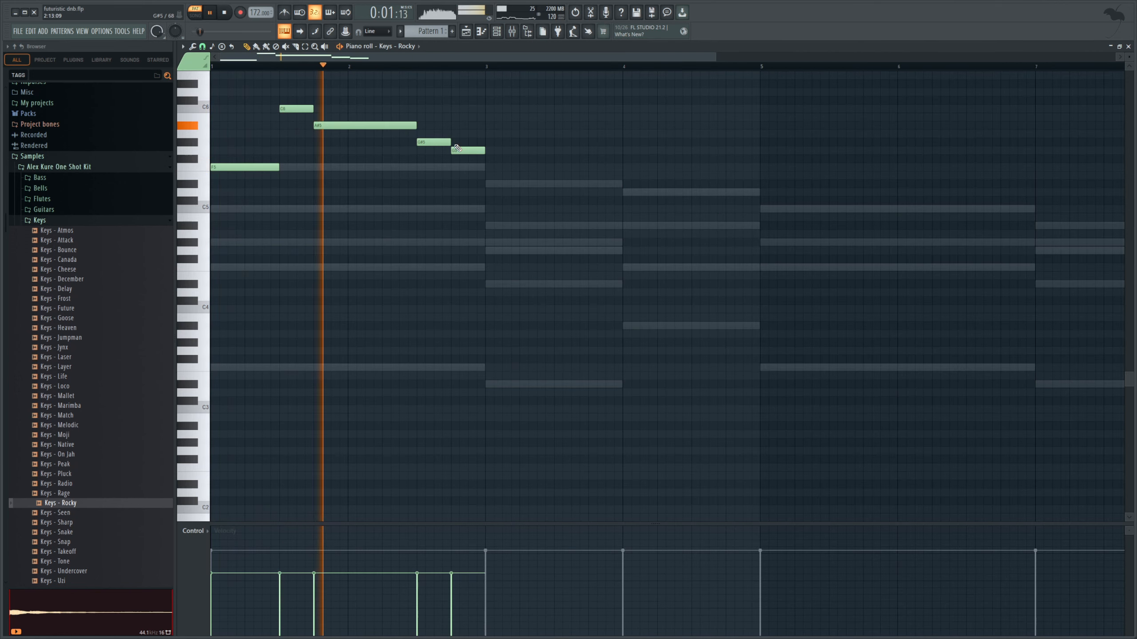
pyautogui.click(495, 184)
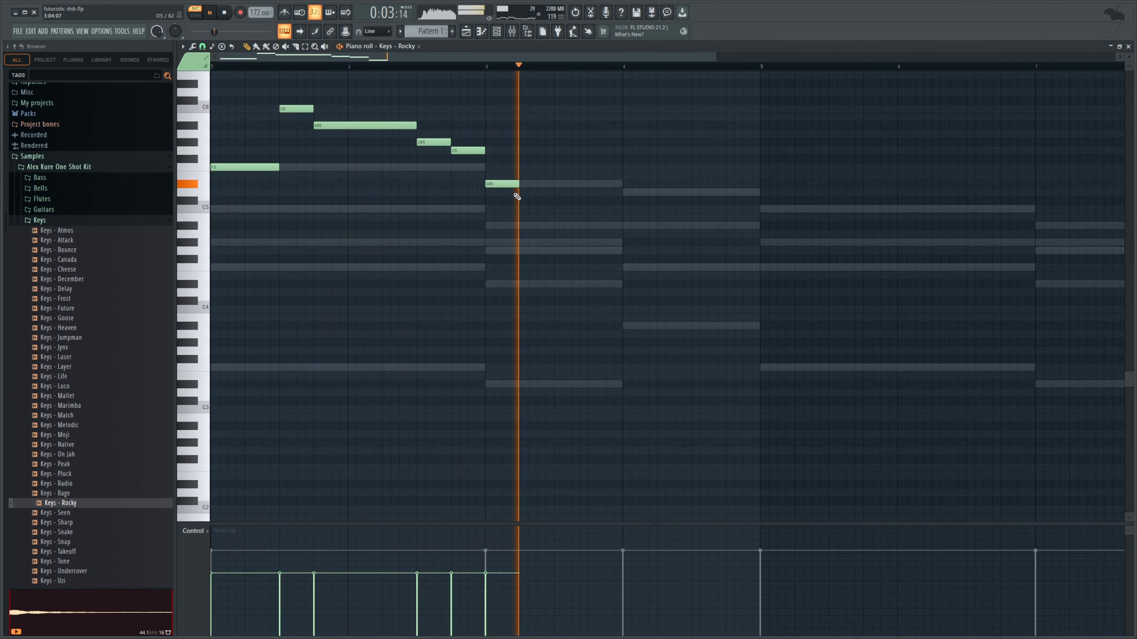
pyautogui.press('space')
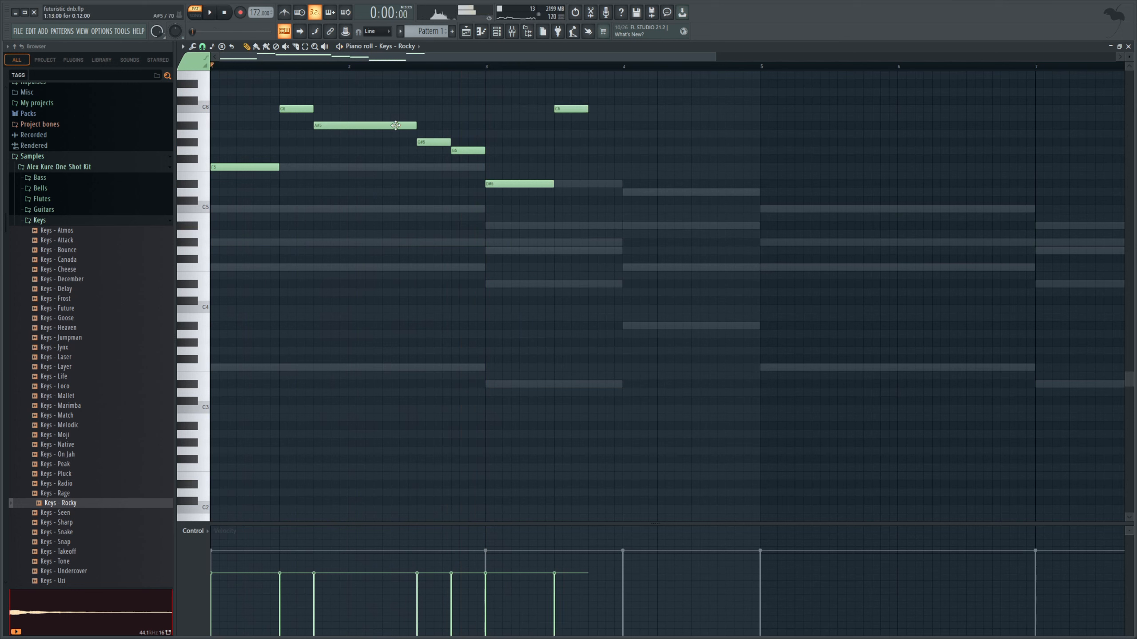
# - Complete the bar 3-4 phrase with A#5, G#5 and A#5, and duplicate the melody to bars 5-8 with bar 7 starting on D#6
pyautogui.moveTo(596, 130); pyautogui.dragTo(587, 131)
pyautogui.press('space')
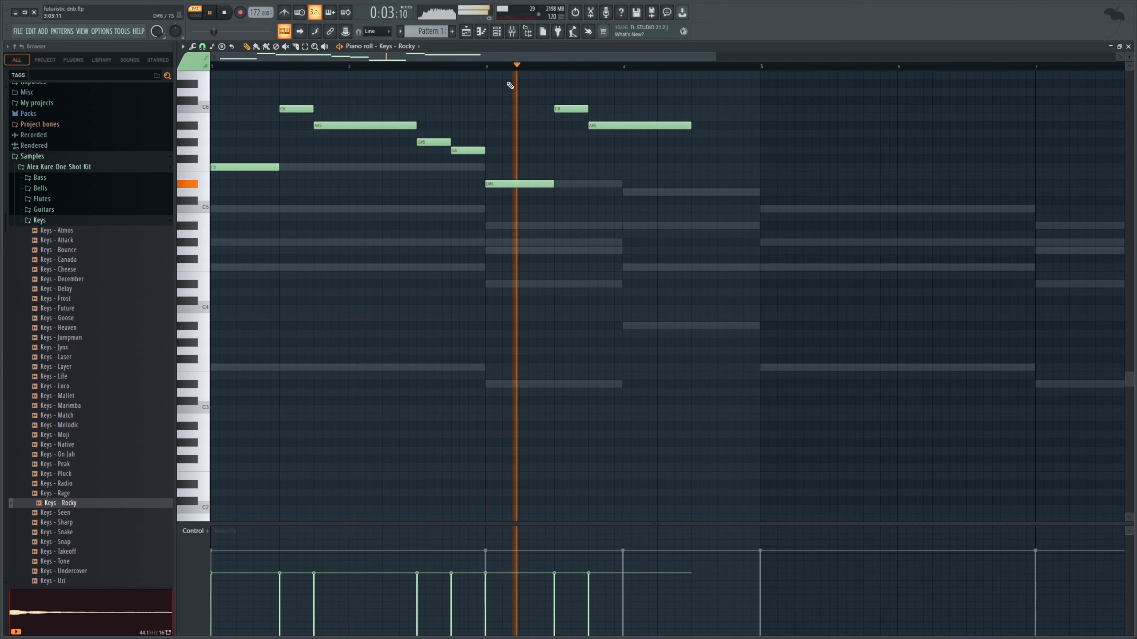
pyautogui.click(696, 143)
pyautogui.press('space')
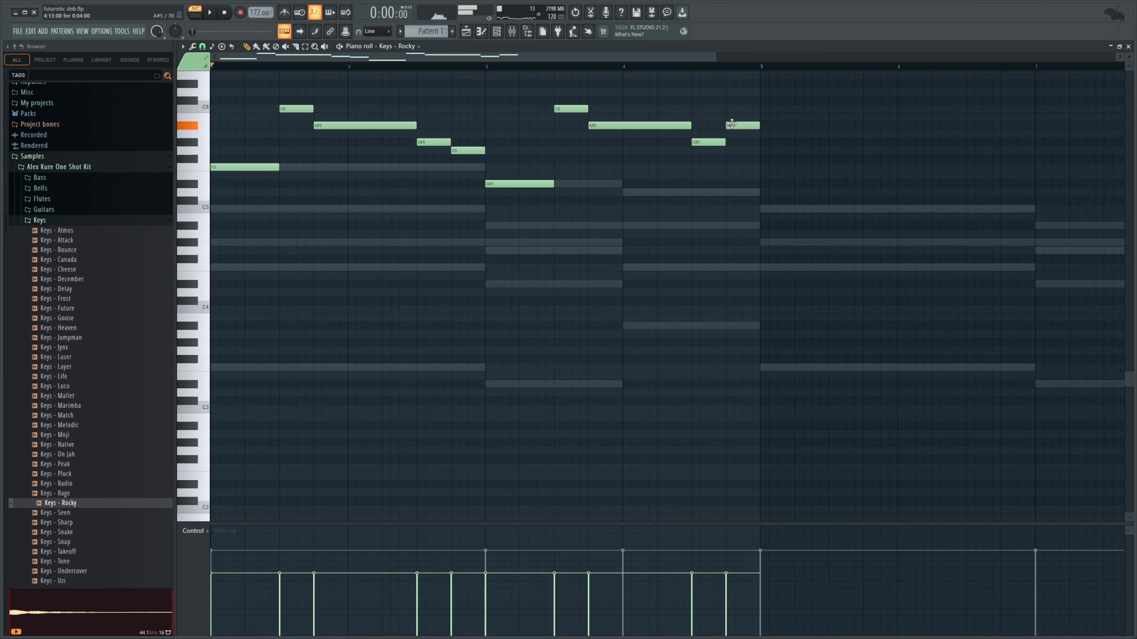
pyautogui.hotkey('ctrl', 'b')
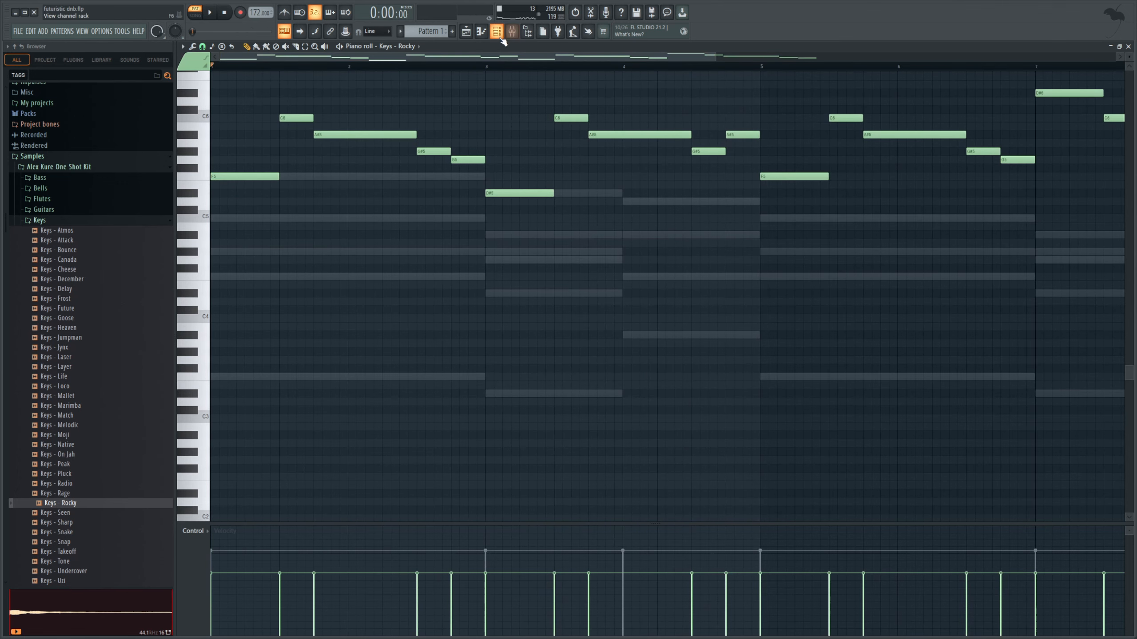
# - Route mixer track Insert 10 to Insert 5 instead of the Master
pyautogui.click(497, 32)
pyautogui.click(512, 31)
pyautogui.click(497, 32)
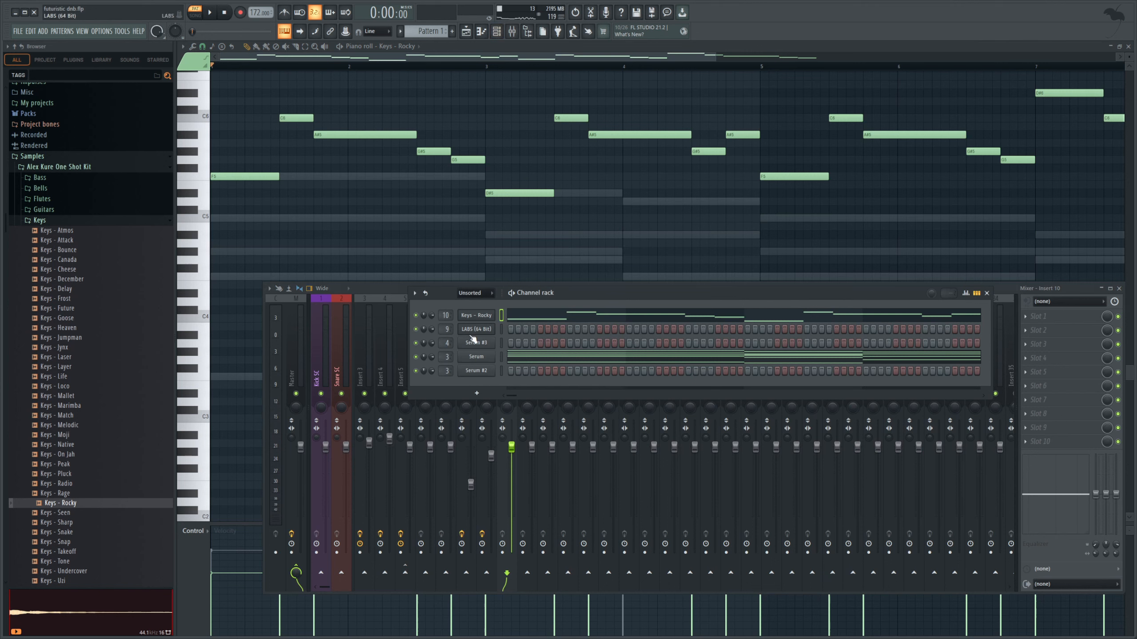
pyautogui.click(426, 581)
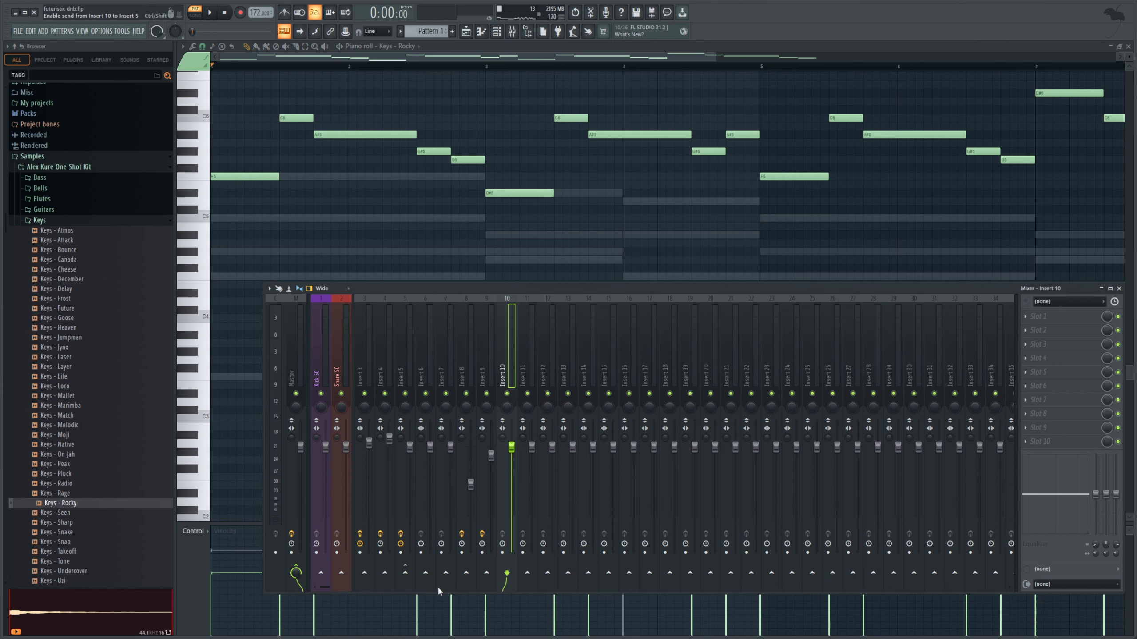
# - Solo Insert 10, add Fruity Reeverb 2 to its first effect slot and raise the wet level while auditioning the melody
pyautogui.rightClick(508, 393)
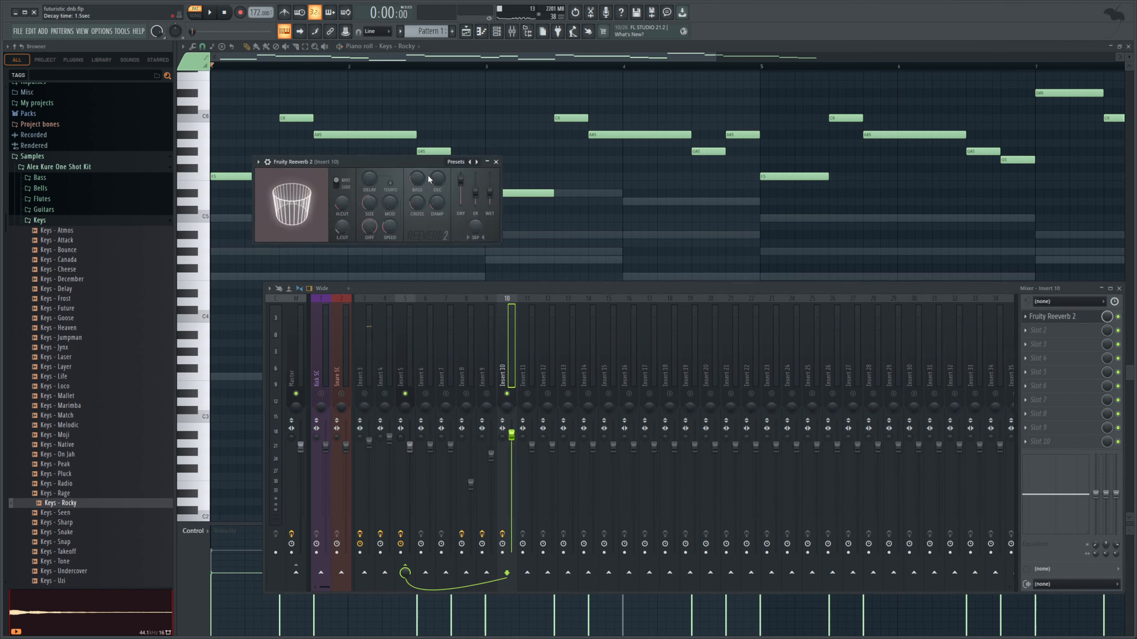
pyautogui.press('space')
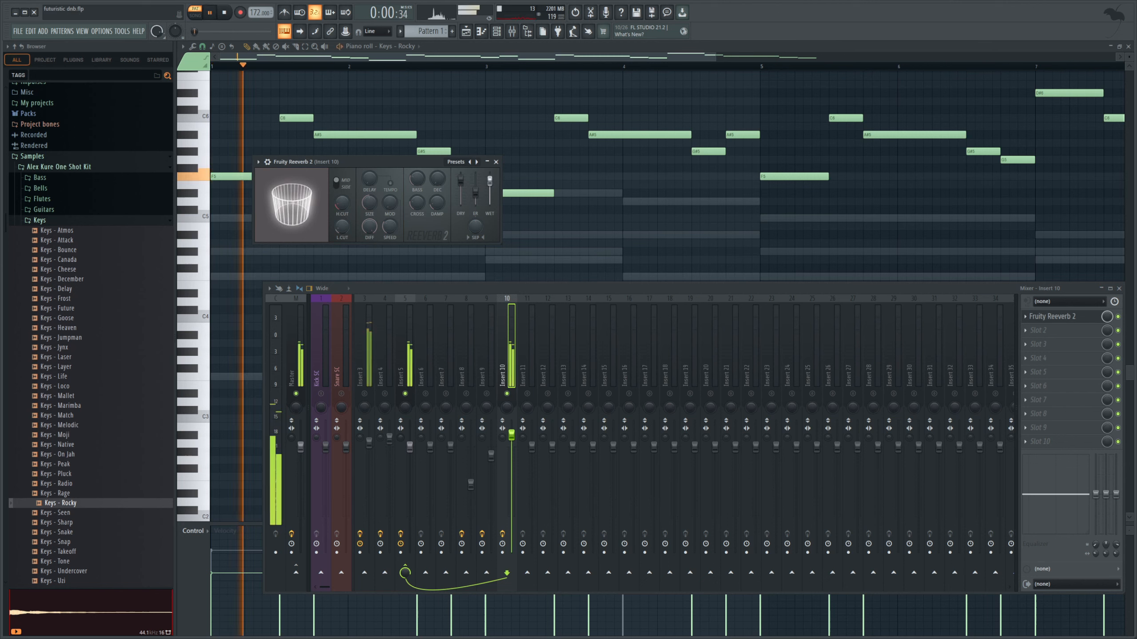
pyautogui.press('space')
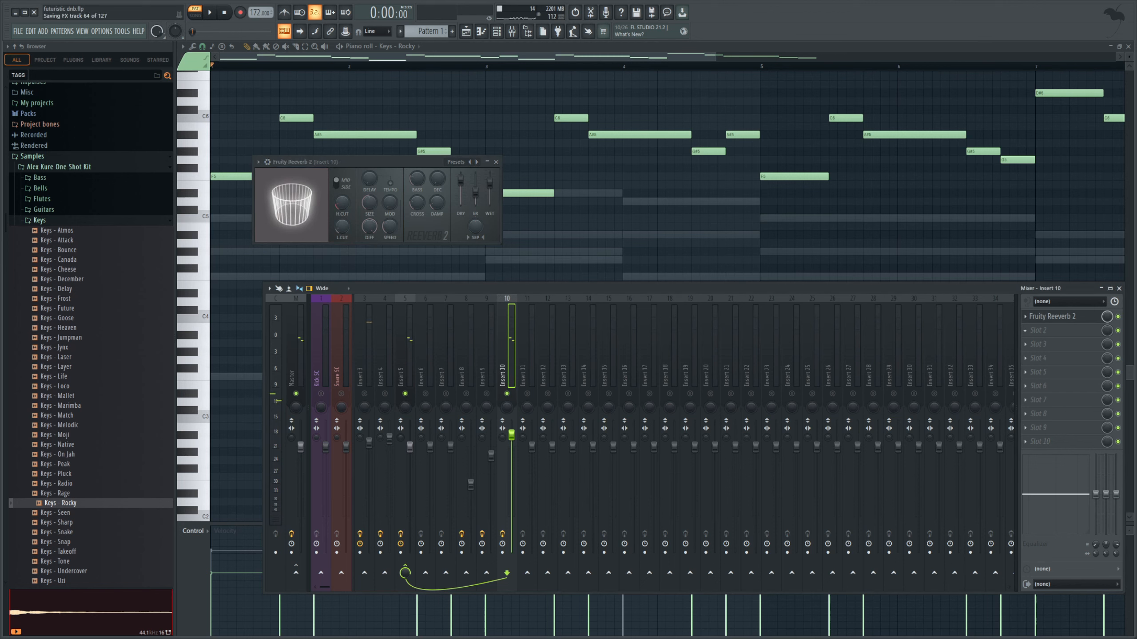
# - Add Gain Reduction to the second effect slot of Insert 10 and audition the keys through it
pyautogui.press('space')
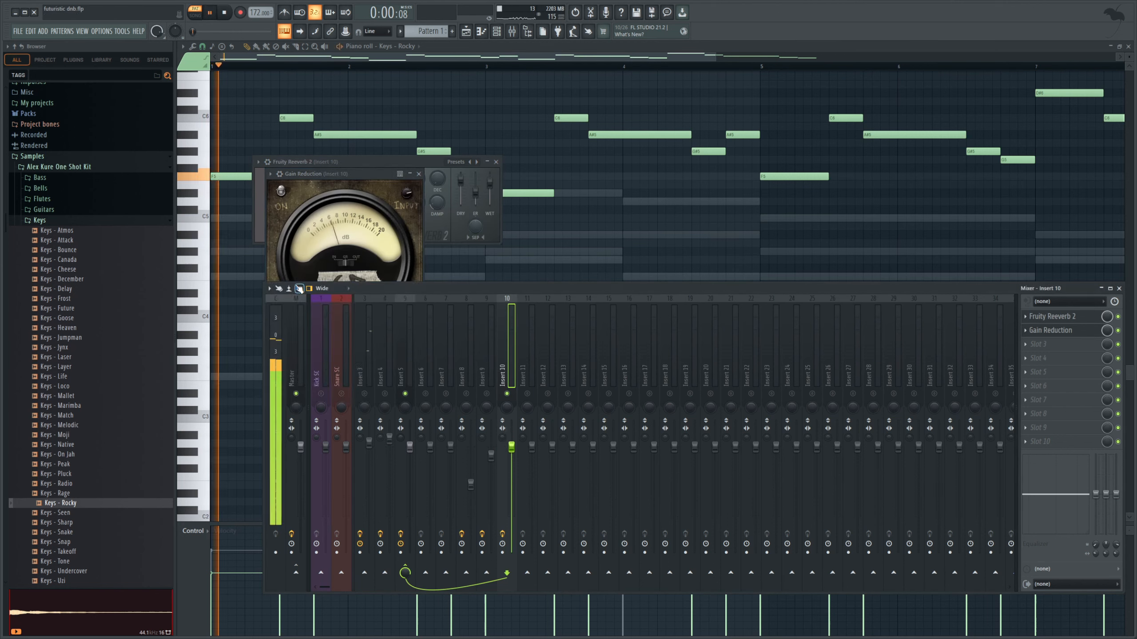
pyautogui.press('space')
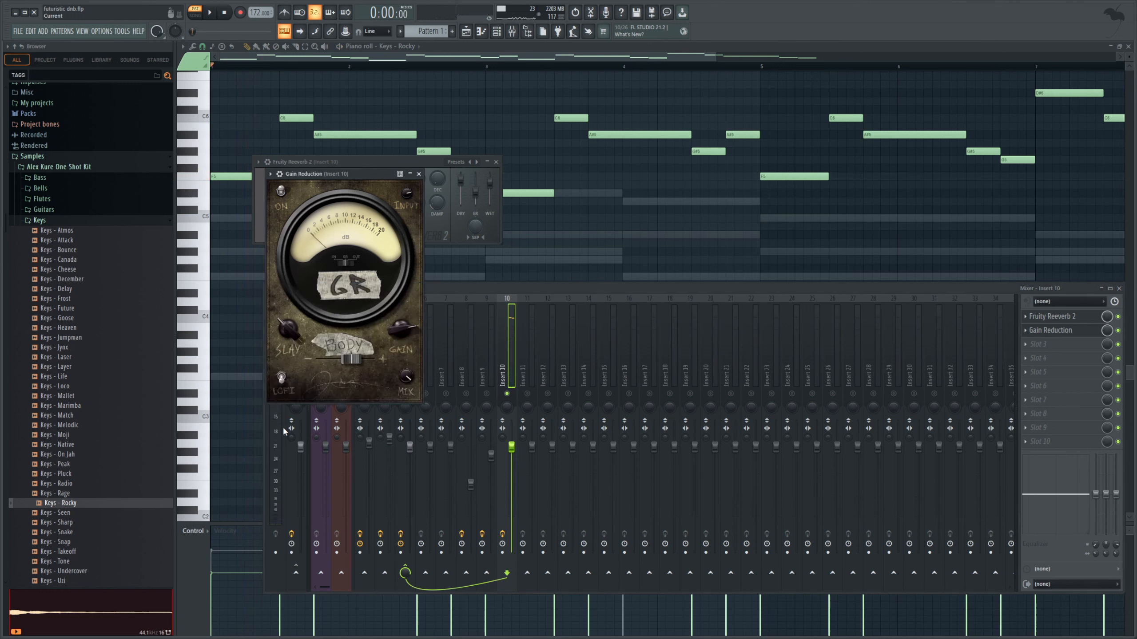
pyautogui.press('space')
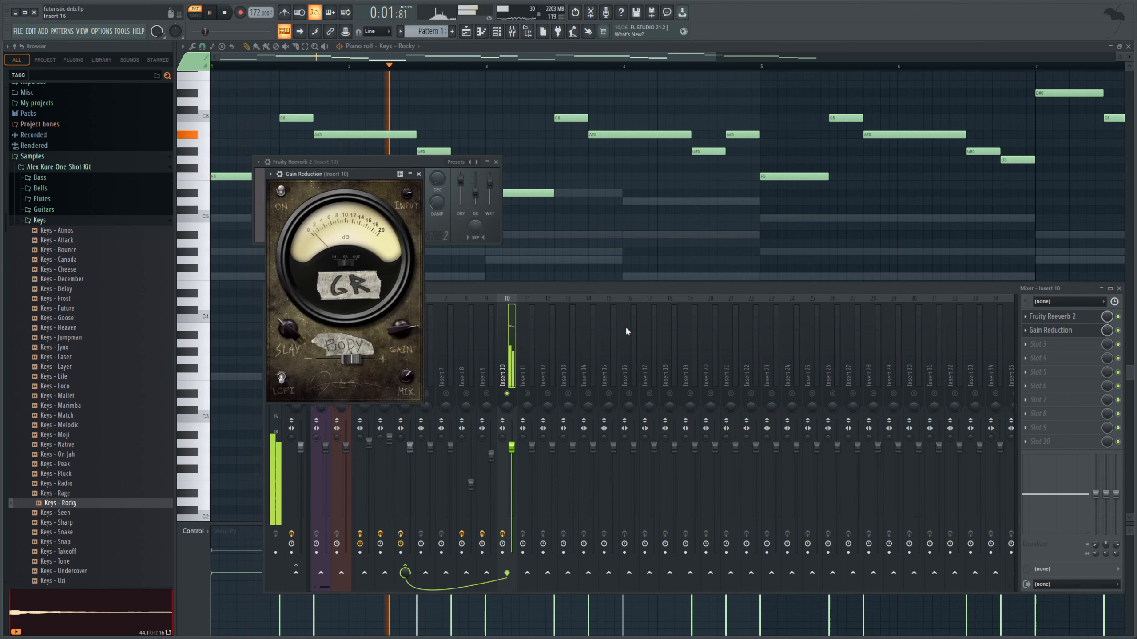
# - Load SerumFX into the third effect slot of Insert 10 and enable its Chorus
pyautogui.click(1082, 359)
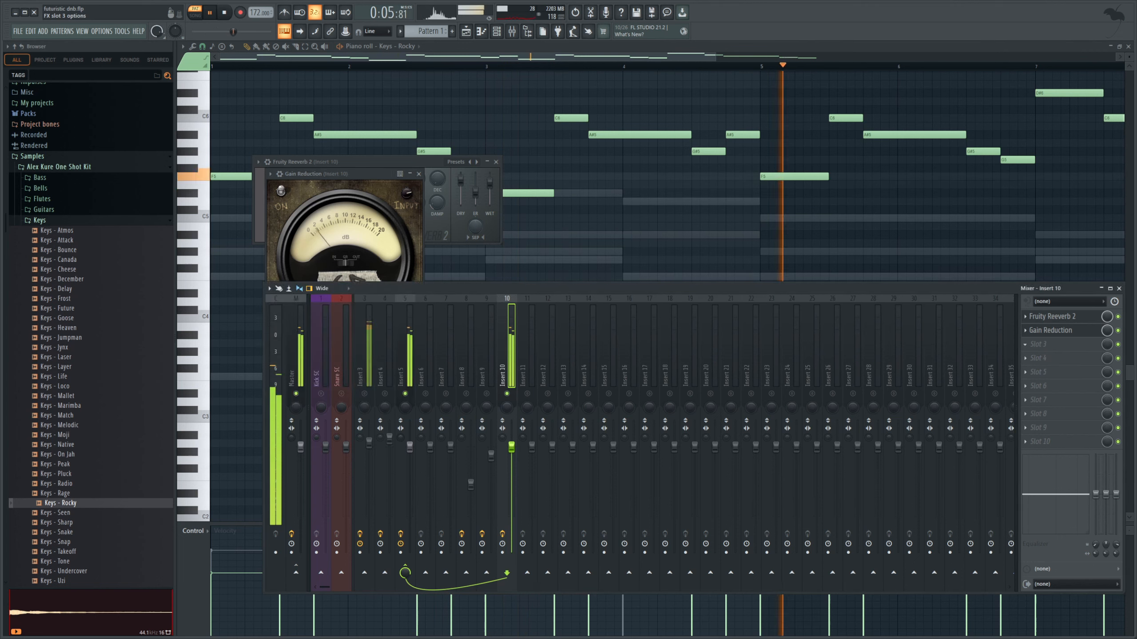
pyautogui.click(1038, 343)
pyautogui.click(571, 249)
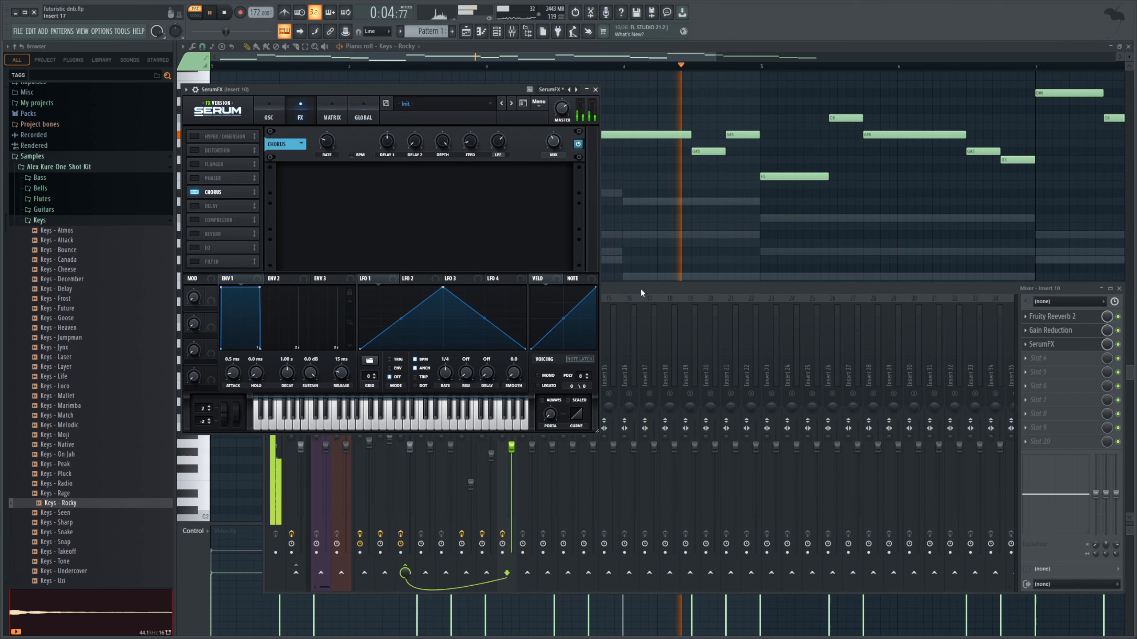
# - Add Disperser to Insert 10, move it to the first effect slot ahead of the reverb and adjust its settings
pyautogui.click(1054, 359)
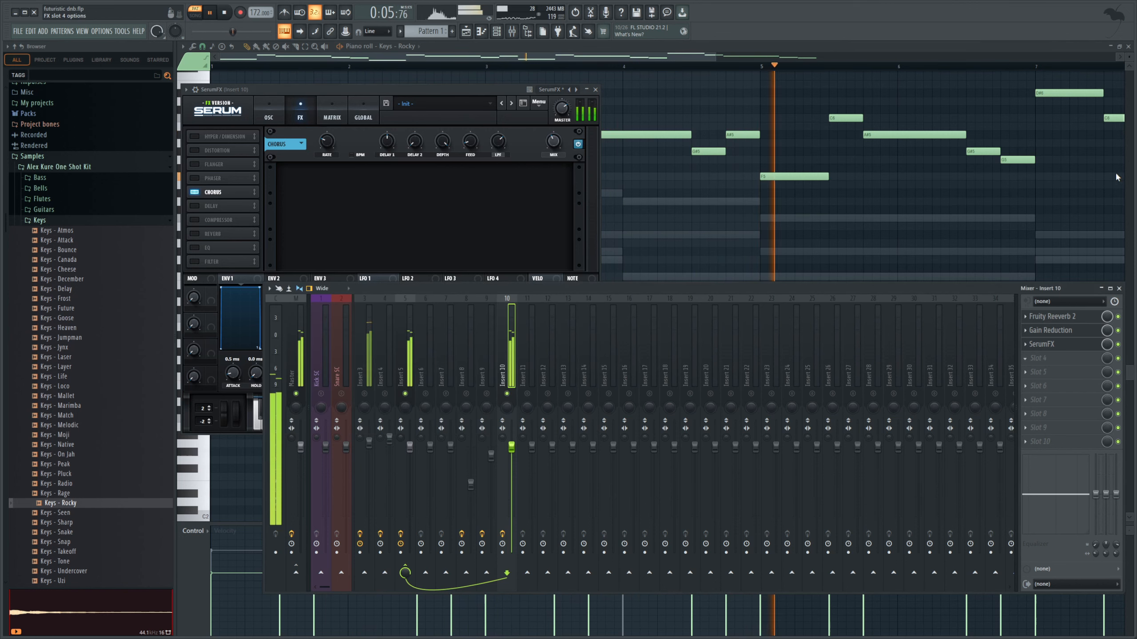
pyautogui.click(1094, 361)
pyautogui.moveTo(1057, 349); pyautogui.dragTo(1044, 316)
pyautogui.moveTo(378, 141); pyautogui.dragTo(427, 144)
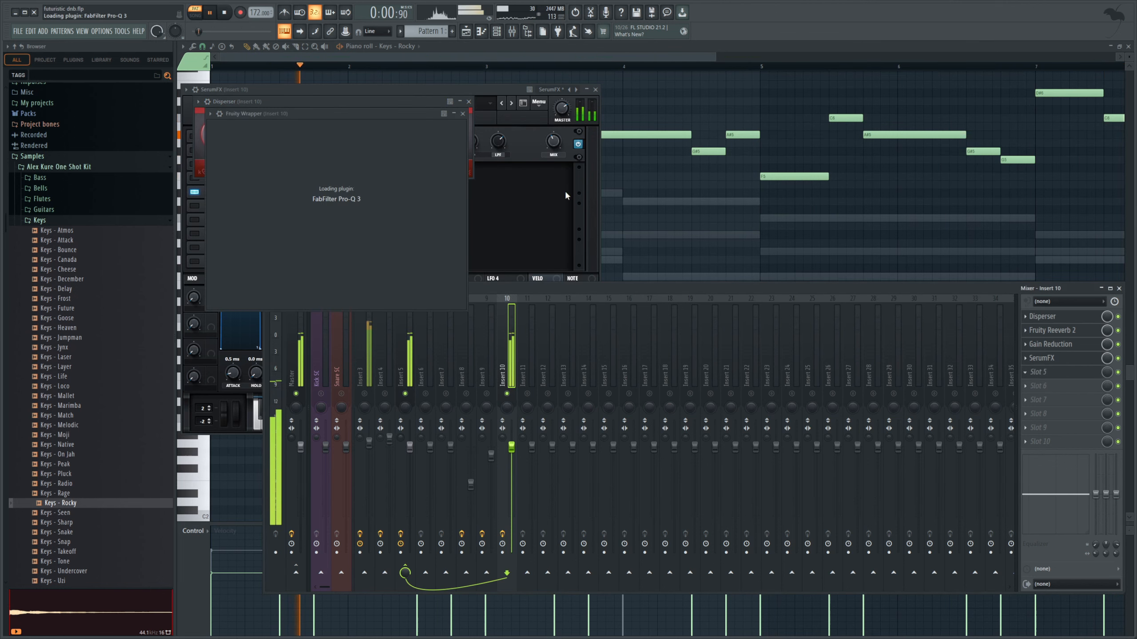
# - Add a low cut at about 282 Hz in the FabFilter Pro-Q 3 on Insert 10
pyautogui.click(320, 237)
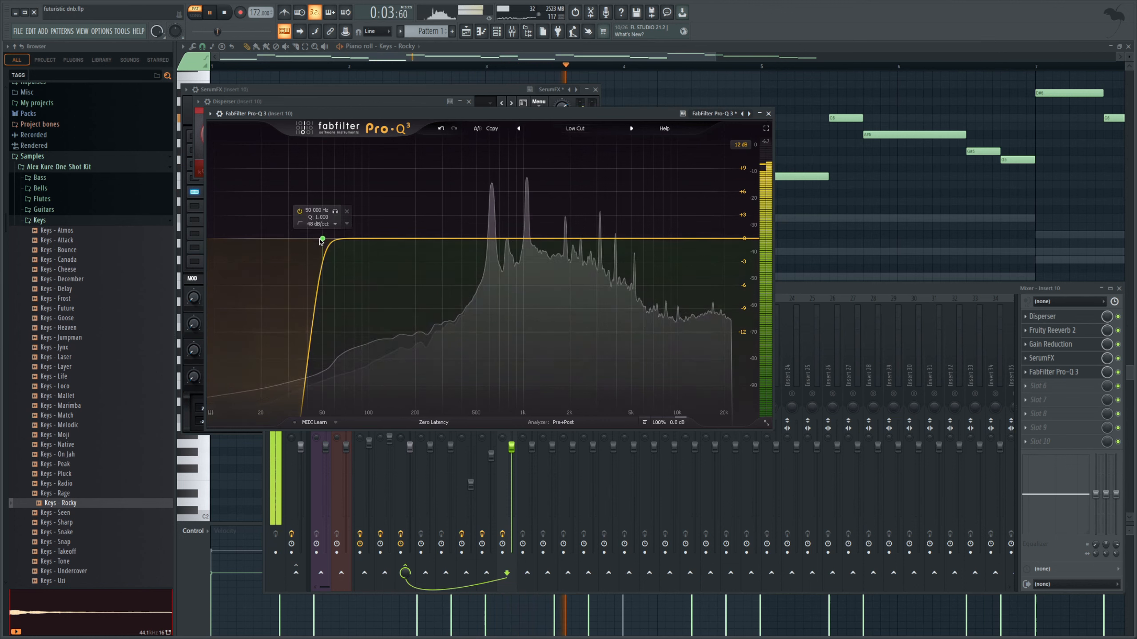
pyautogui.moveTo(320, 237); pyautogui.dragTo(439, 259)
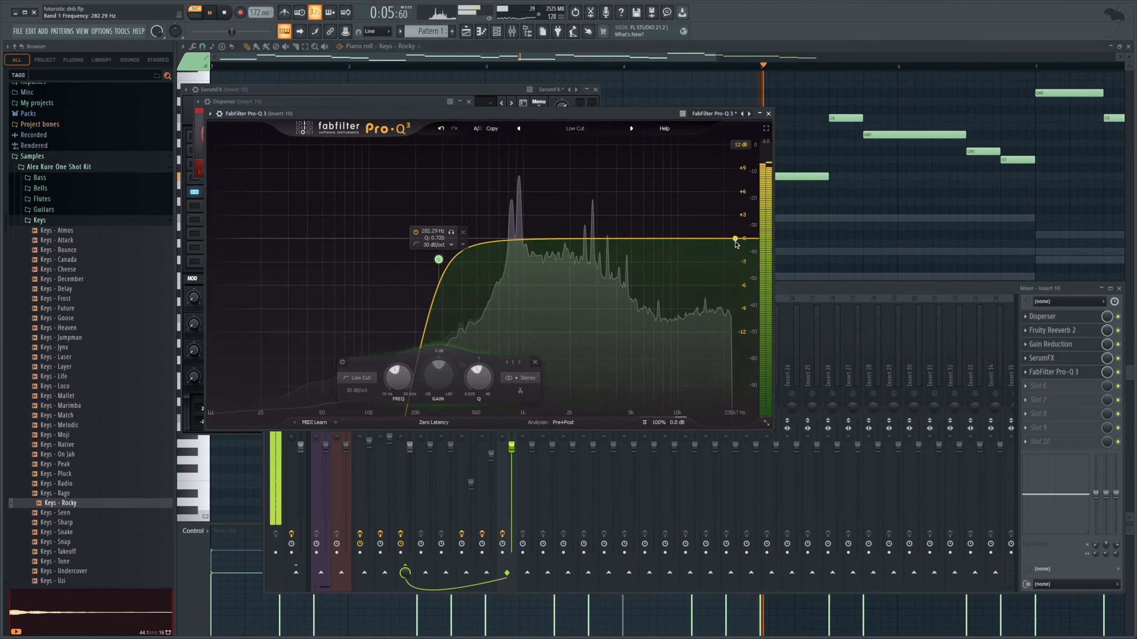
# - Add a high cut at about 13 kHz in Pro-Q 3 and load soothe2 into the sixth effect slot of Insert 10
pyautogui.moveTo(690, 253)
pyautogui.mouseDown()
pyautogui.moveTo(712, 241)
pyautogui.moveTo(695, 241)
pyautogui.mouseUp()
pyautogui.click(1038, 385)
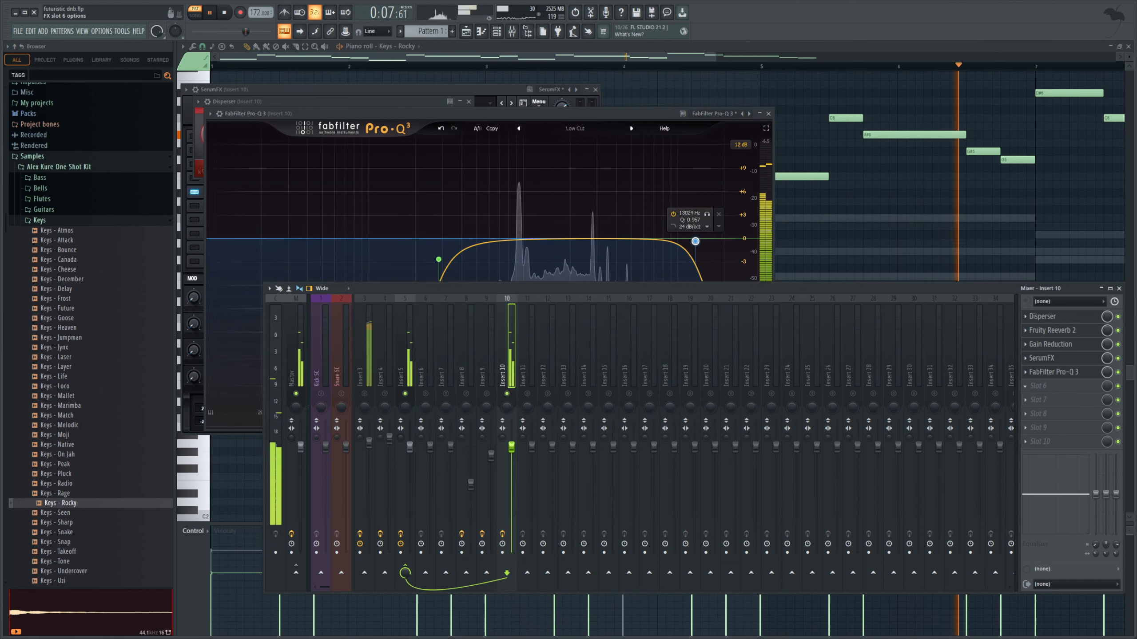
pyautogui.click(566, 277)
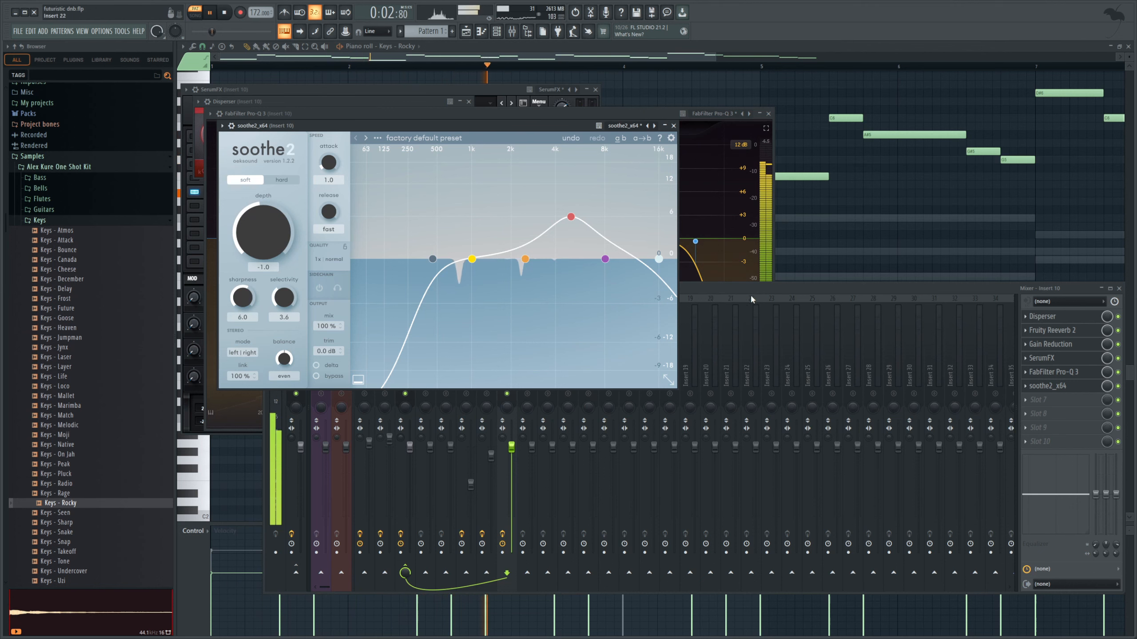
# - Load kHs Delay into the seventh slot of Insert 10, sync it to 4/16, enable Ping-Pong and adjust its pan and mix
pyautogui.click(772, 296)
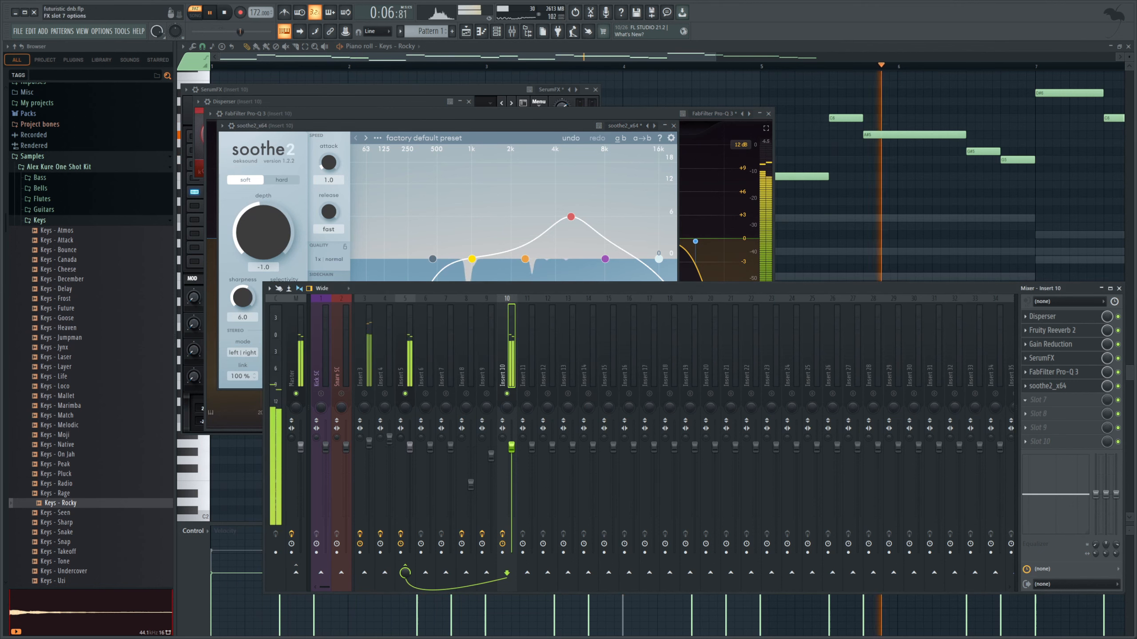
pyautogui.click(1068, 408)
pyautogui.click(324, 177)
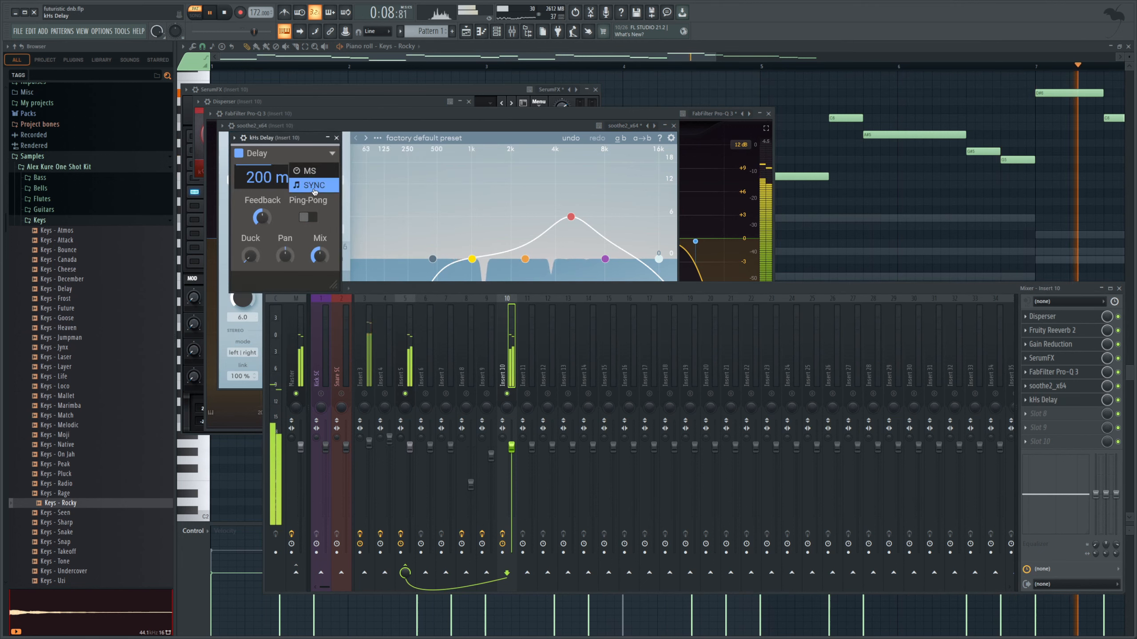
pyautogui.click(300, 190)
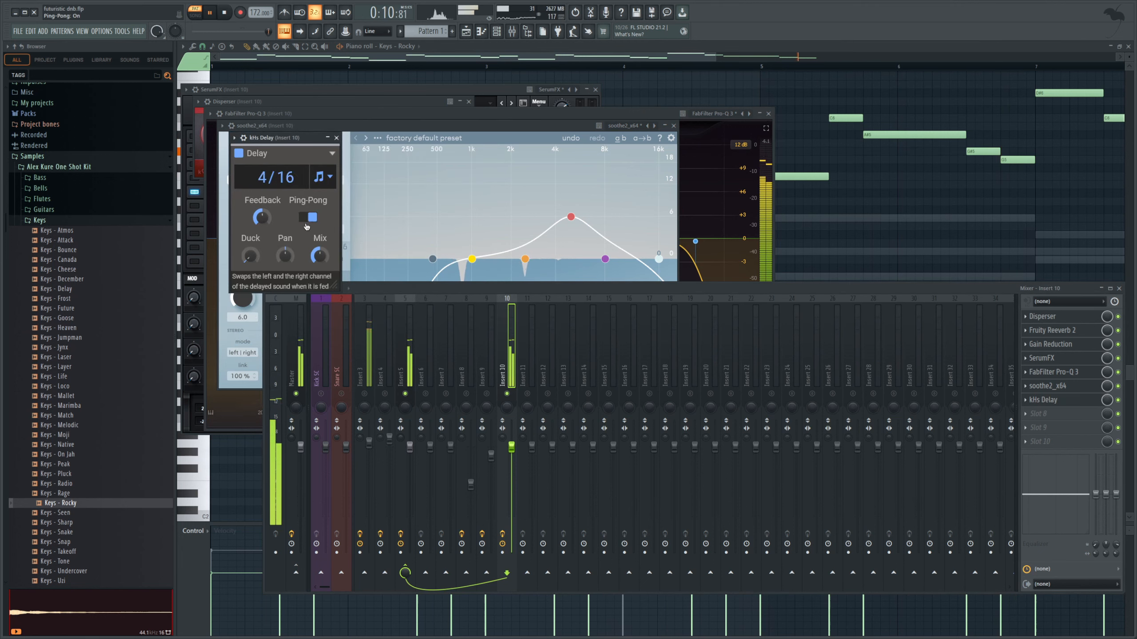
pyautogui.moveTo(318, 255); pyautogui.dragTo(319, 258)
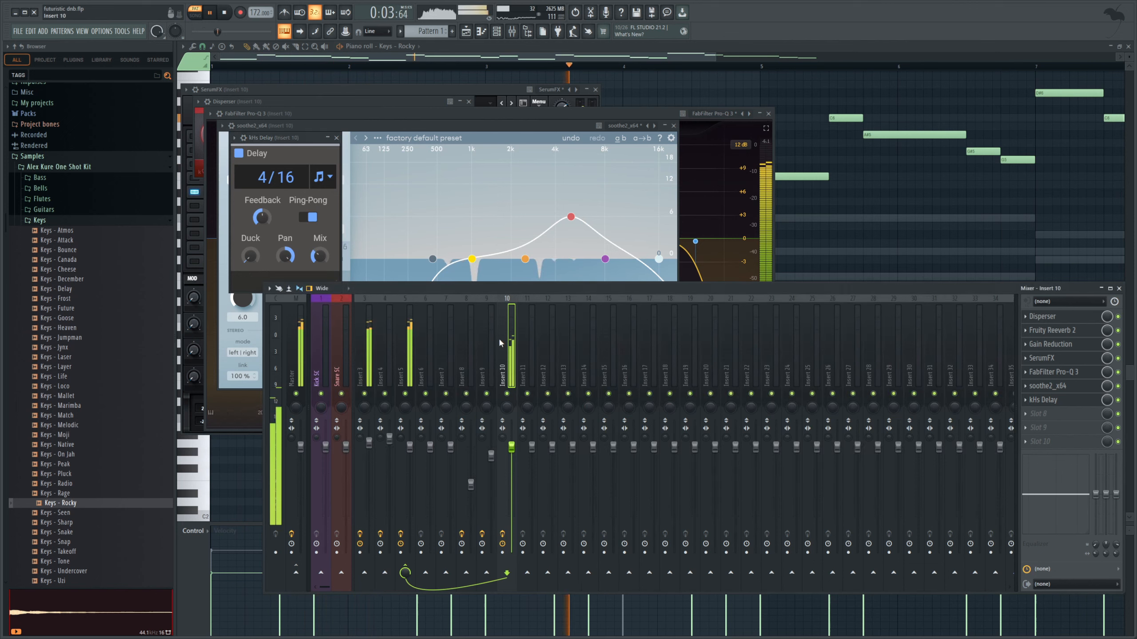
# - Move the Keys - Rocky melody from Pattern 1 into Pattern 5 and place Pattern 5 at the start of Track 10
pyautogui.press('space')
pyautogui.click(497, 33)
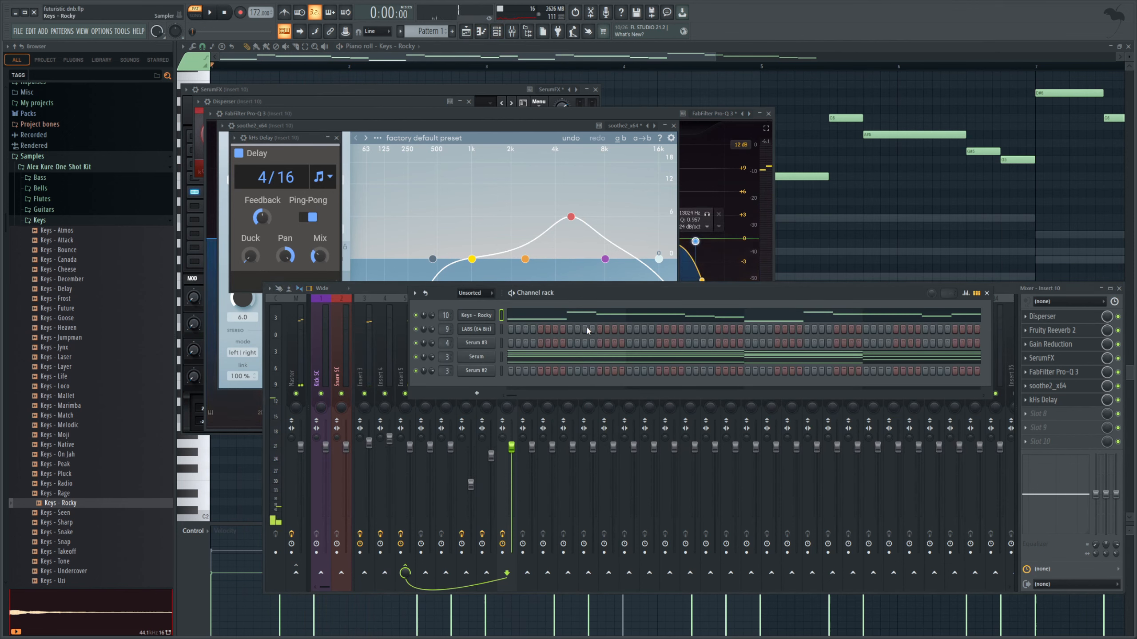
pyautogui.scroll(-3, 424, 32)
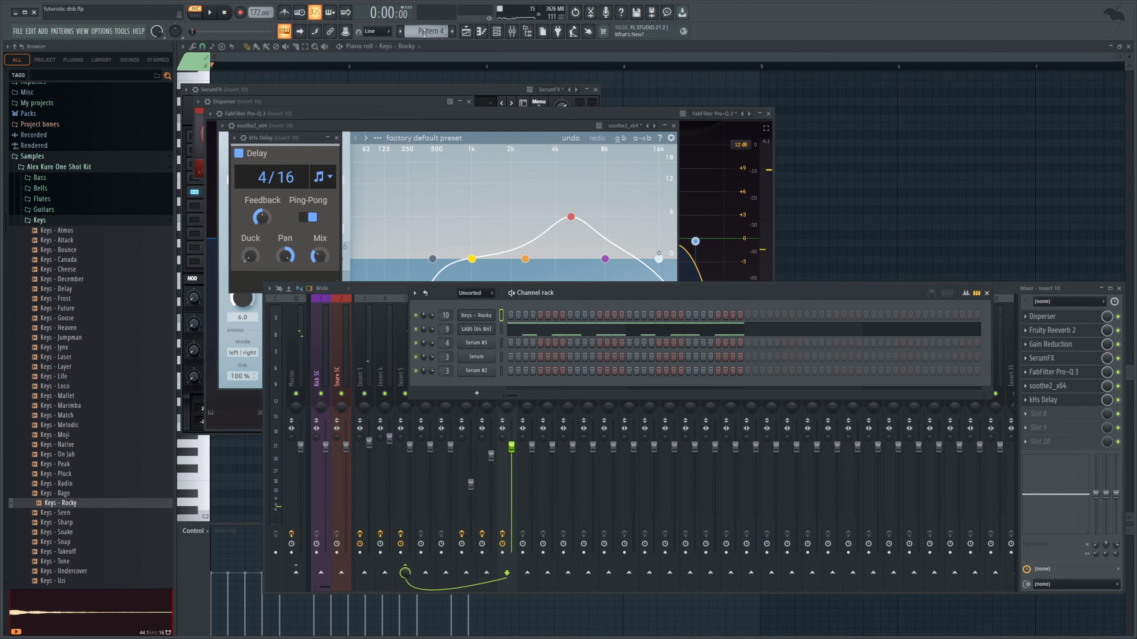
pyautogui.scroll(-1, 424, 32)
pyautogui.hotkey('ctrl', 'v')
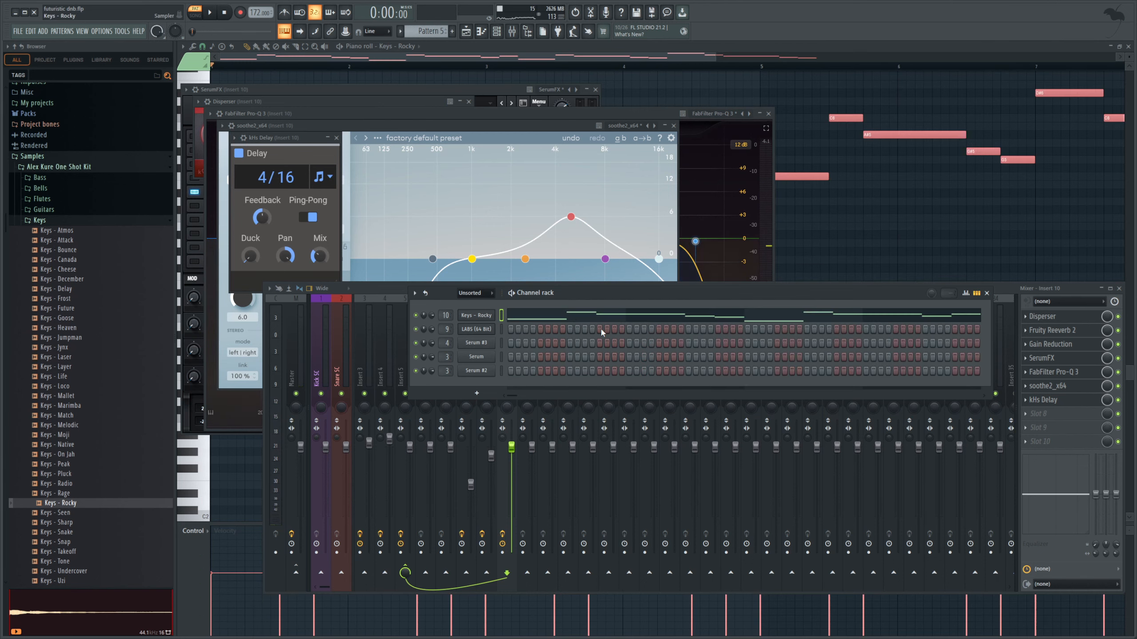
pyautogui.click(466, 32)
pyautogui.moveTo(421, 326); pyautogui.dragTo(261, 312)
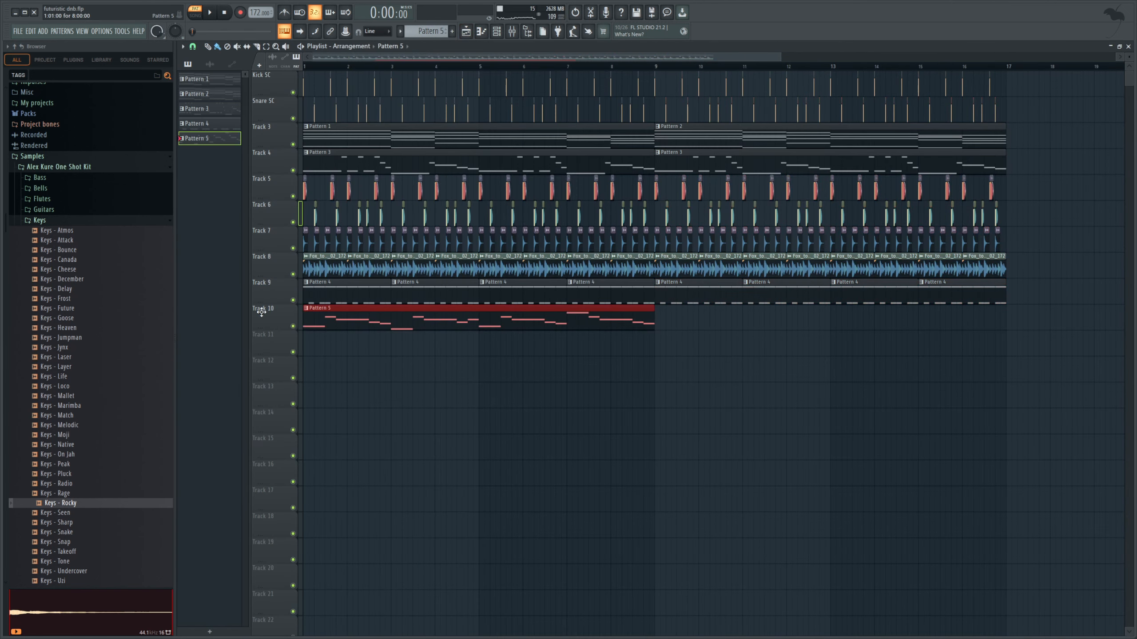
# - Raise the volume of Insert 10 while auditioning the keys in the full arrangement
pyautogui.press('space')
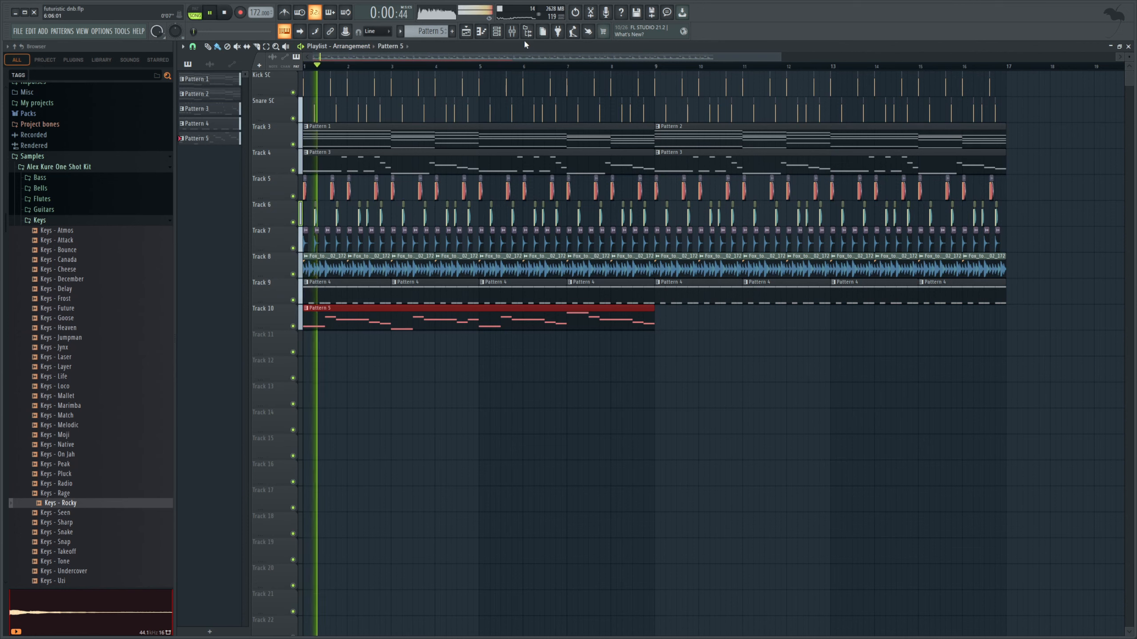
pyautogui.press('F9')
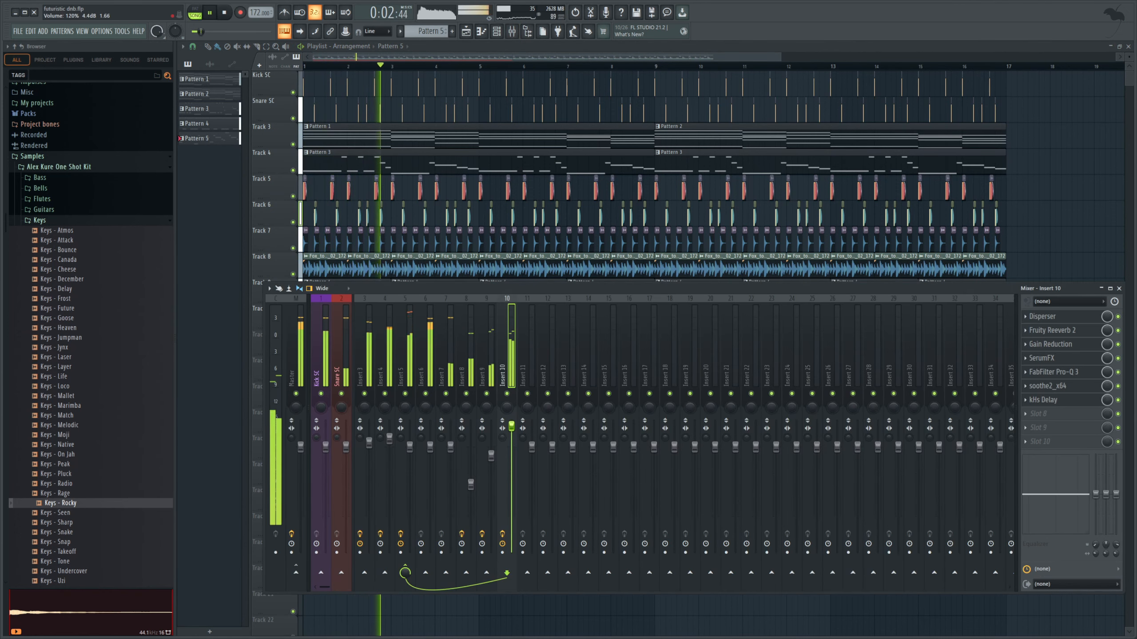
pyautogui.moveTo(511, 427); pyautogui.dragTo(511, 430)
pyautogui.press('space')
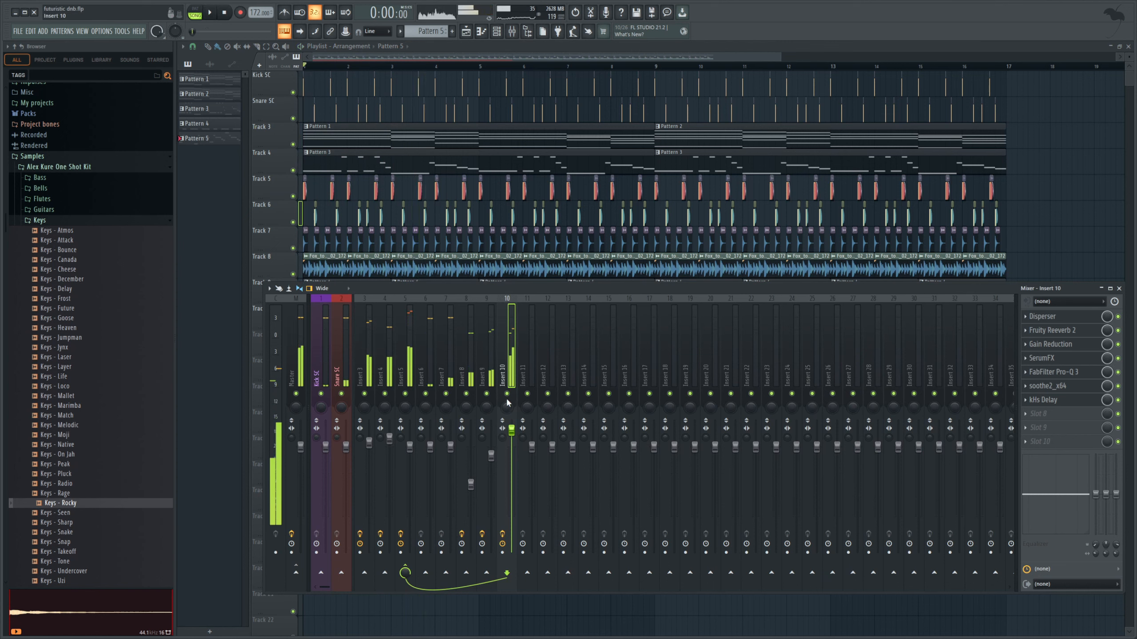
# - Enable the volume envelope of the Keys - Rocky sampler and shorten its attack, hold and decay during playback
pyautogui.click(500, 34)
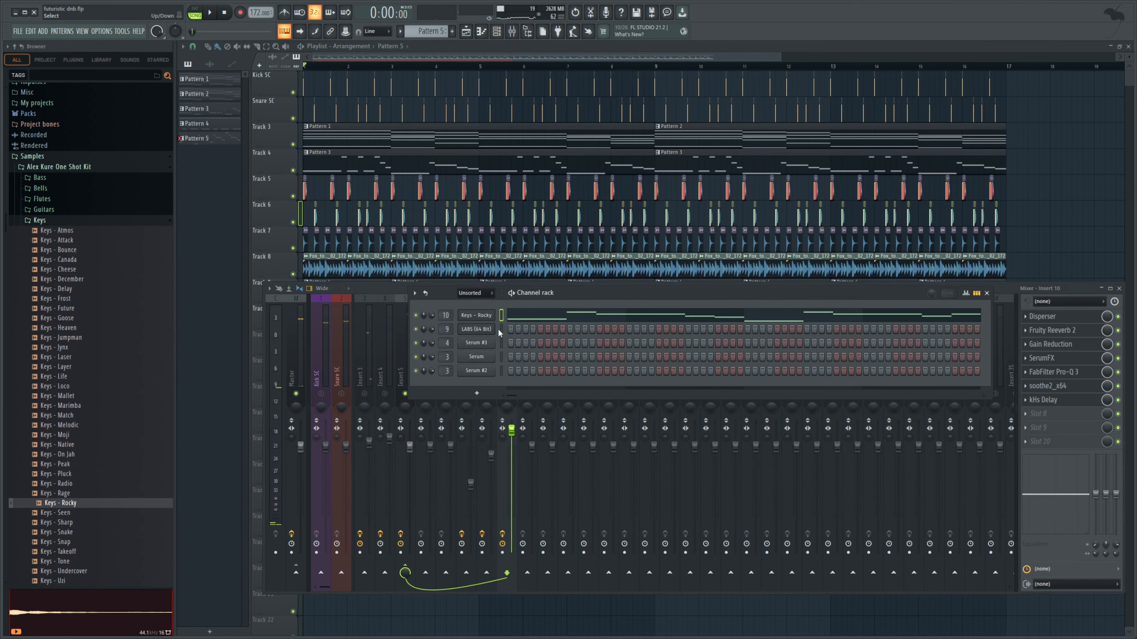
pyautogui.click(474, 316)
pyautogui.click(280, 172)
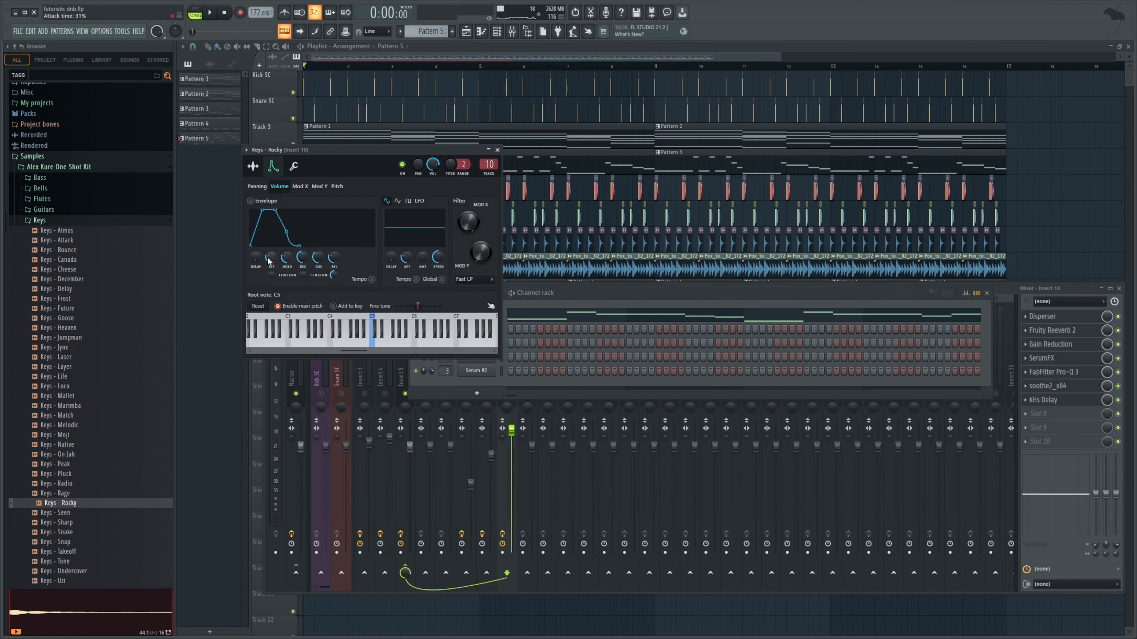
pyautogui.press('space')
pyautogui.moveTo(302, 257)
pyautogui.mouseDown()
pyautogui.moveTo(302, 269)
pyautogui.moveTo(332, 268)
pyautogui.moveTo(302, 261)
pyautogui.mouseUp()
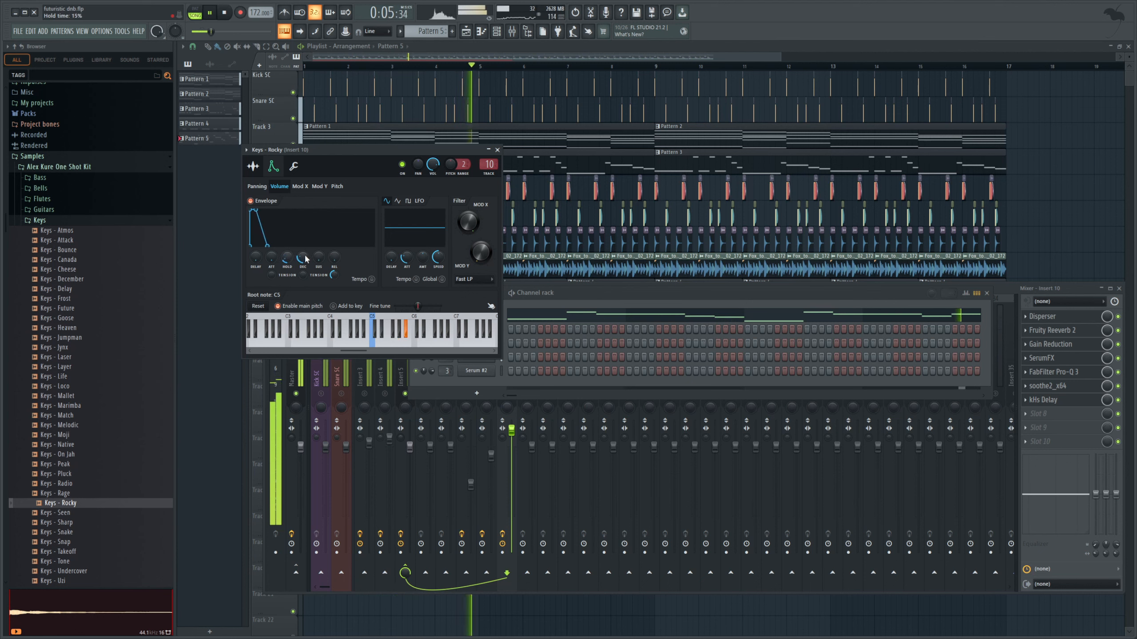
pyautogui.moveTo(616, 294); pyautogui.dragTo(685, 376)
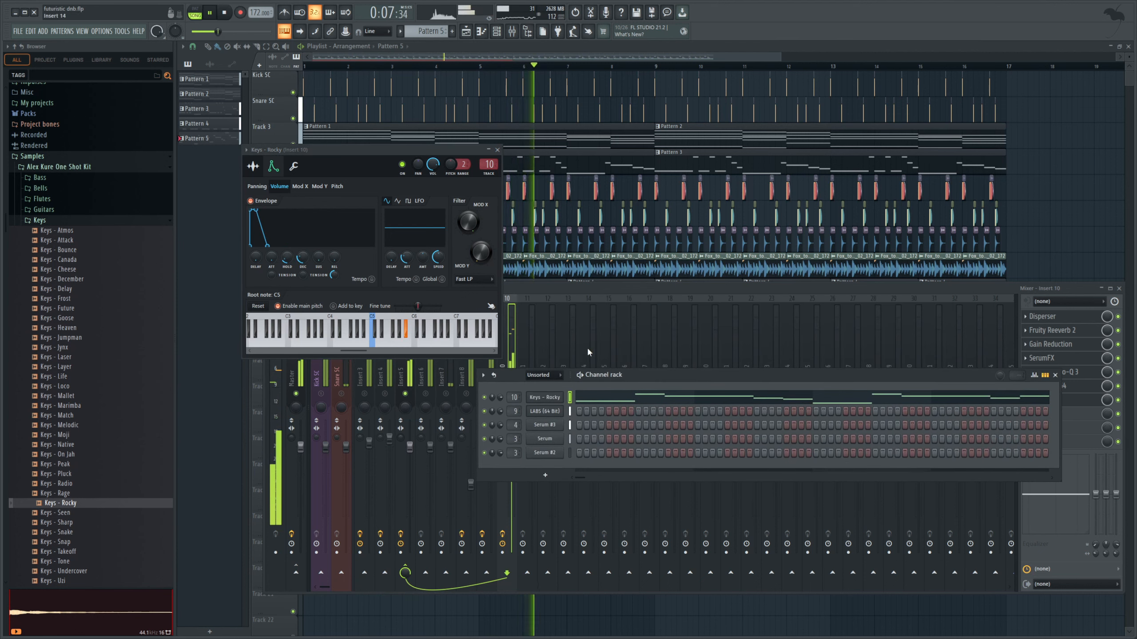
pyautogui.click(571, 291)
pyautogui.click(617, 59)
pyautogui.press('space')
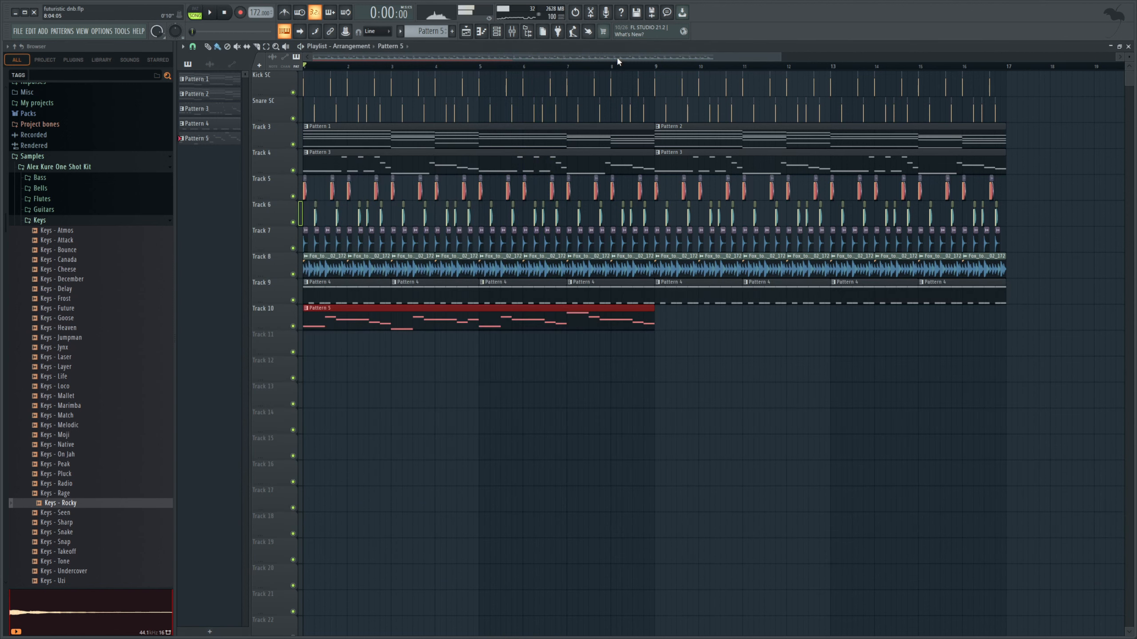
# - Route the Fox_hat_oneshot_discoman_02 audio clip from the Master to mixer Insert 11
pyautogui.doubleClick(589, 247)
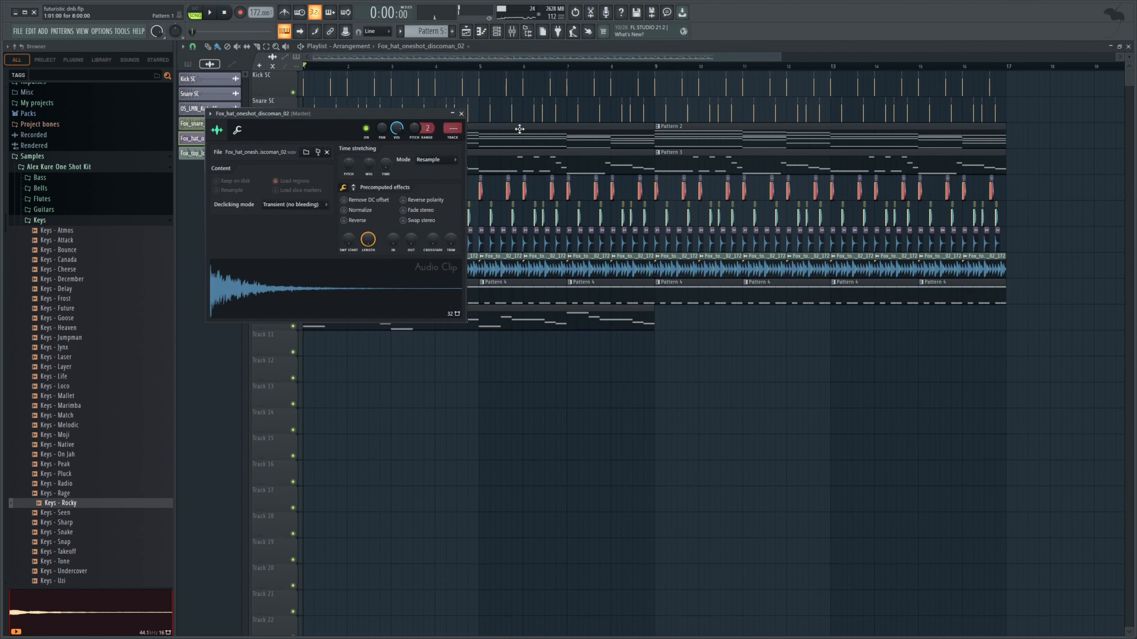
pyautogui.click(512, 32)
pyautogui.click(515, 357)
pyautogui.hotkey('ctrl', 'l')
pyautogui.press('space')
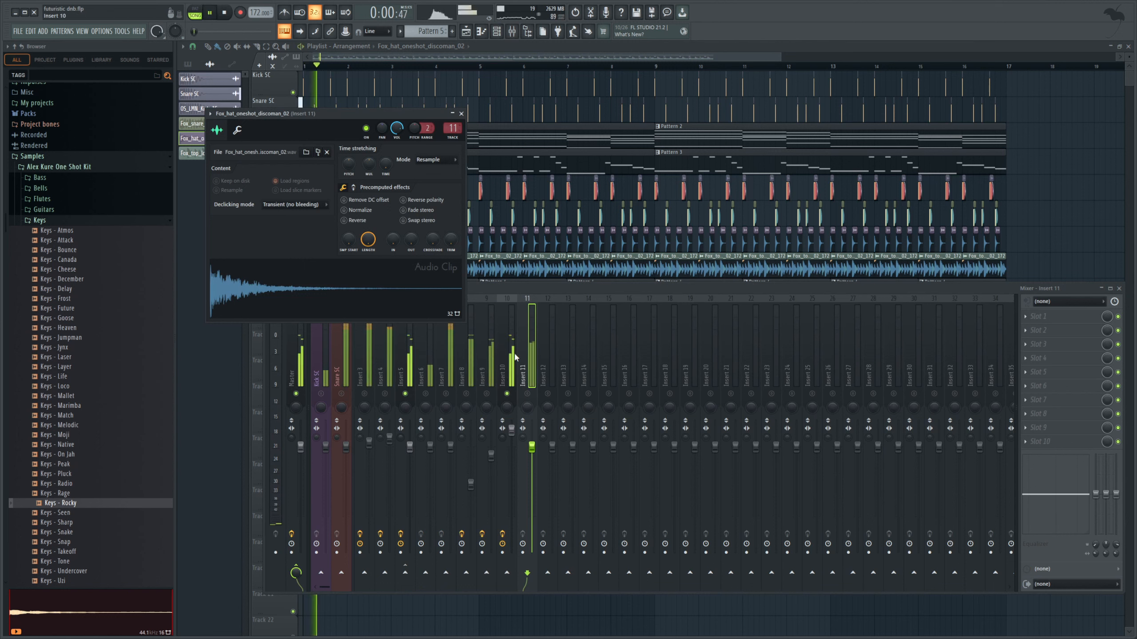
# - Rearrange the mixer tracks so the hat uses Insert 10 and the keys effect chain sits on Insert 11
pyautogui.click(515, 357)
pyautogui.click(503, 367)
pyautogui.hotkey('ctrl', 'l')
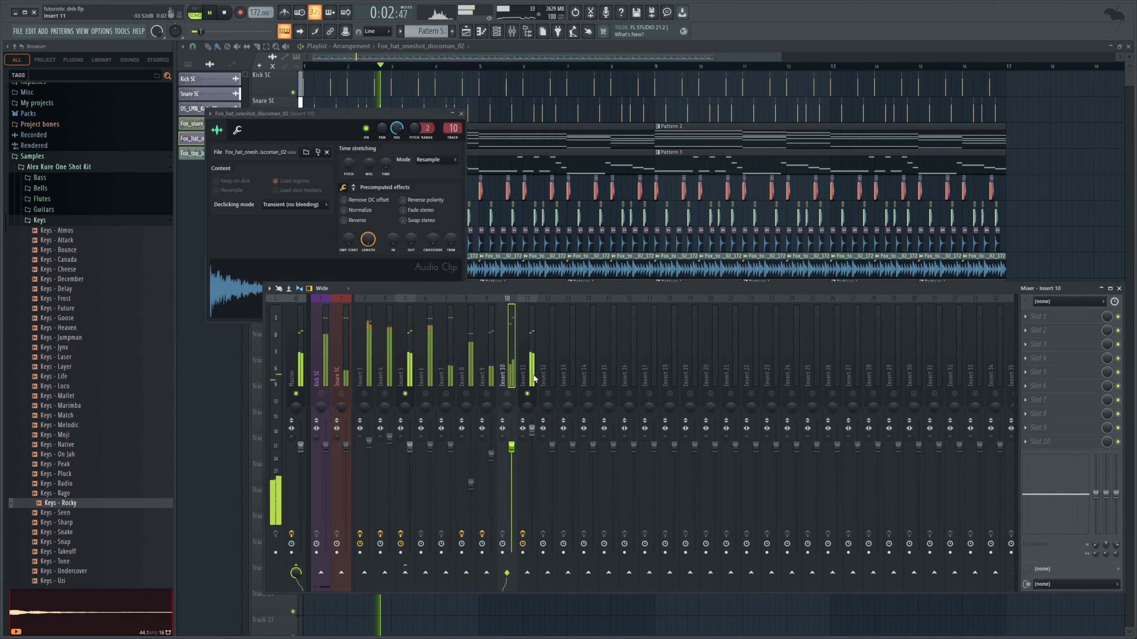
pyautogui.press('space')
pyautogui.click(532, 377)
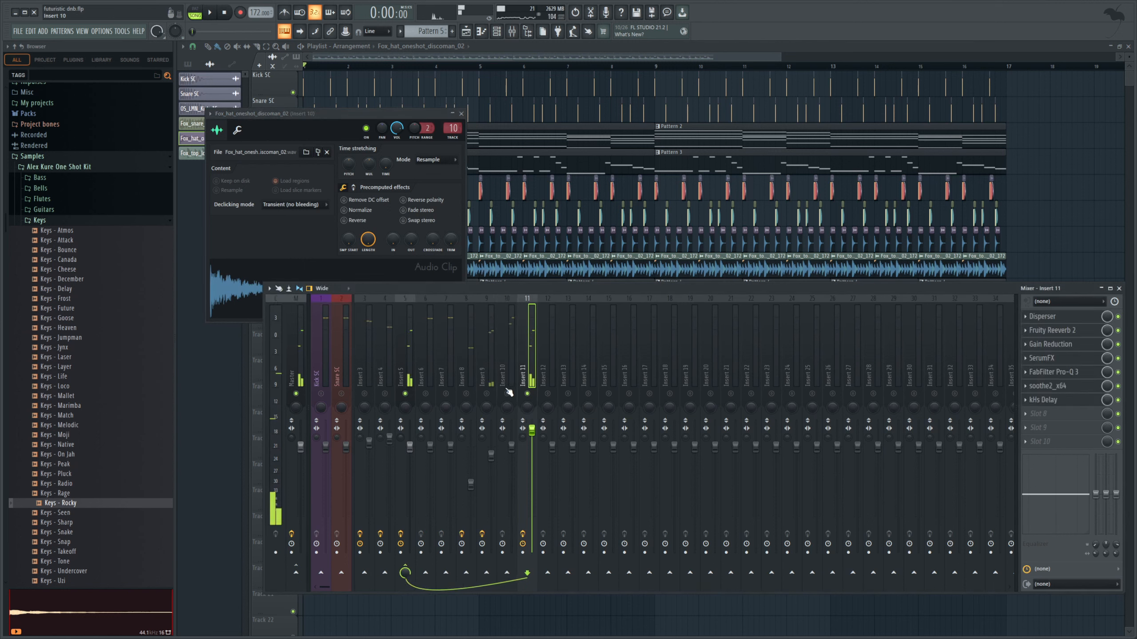
# - Add the Flute - Sonar sample from the Flutes folder as a new channel routed to Insert 11
pyautogui.click(501, 32)
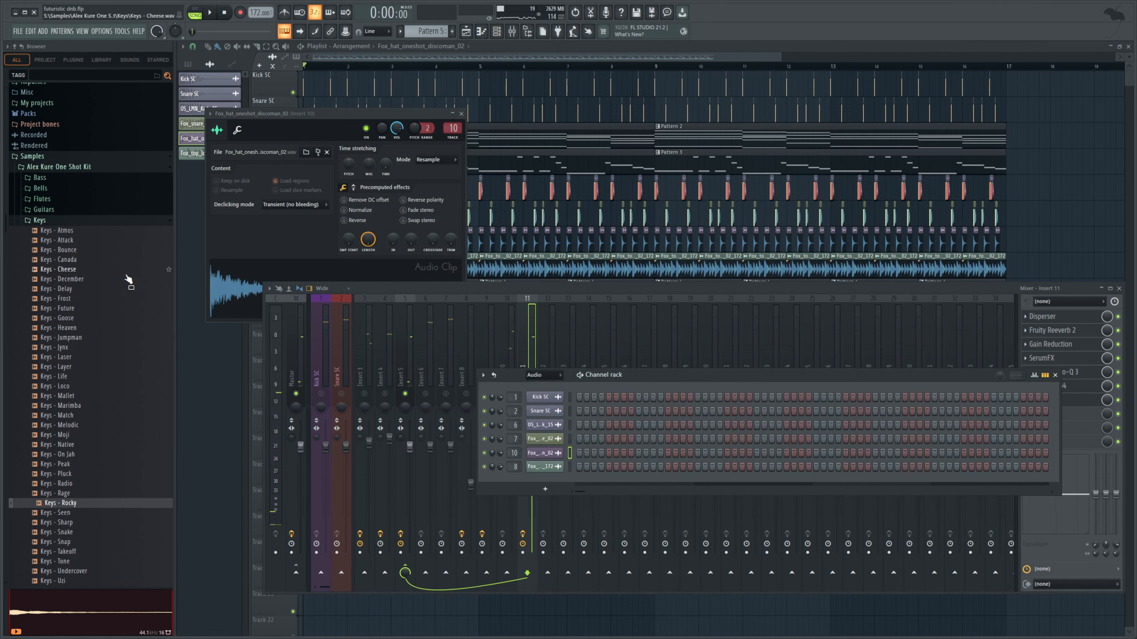
pyautogui.click(58, 199)
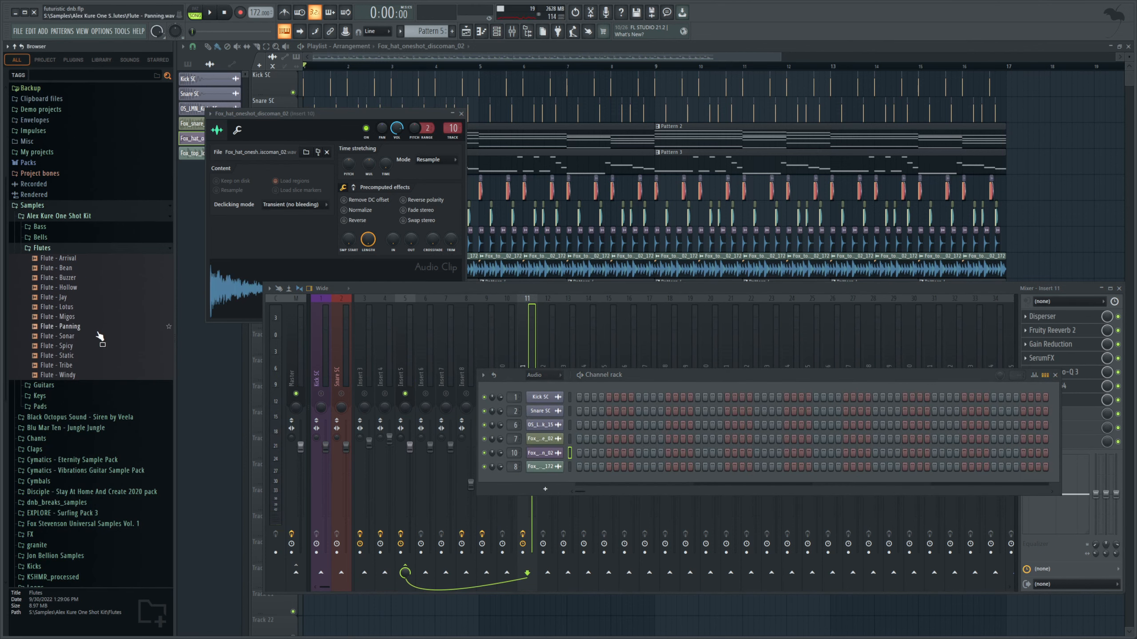
pyautogui.click(100, 337)
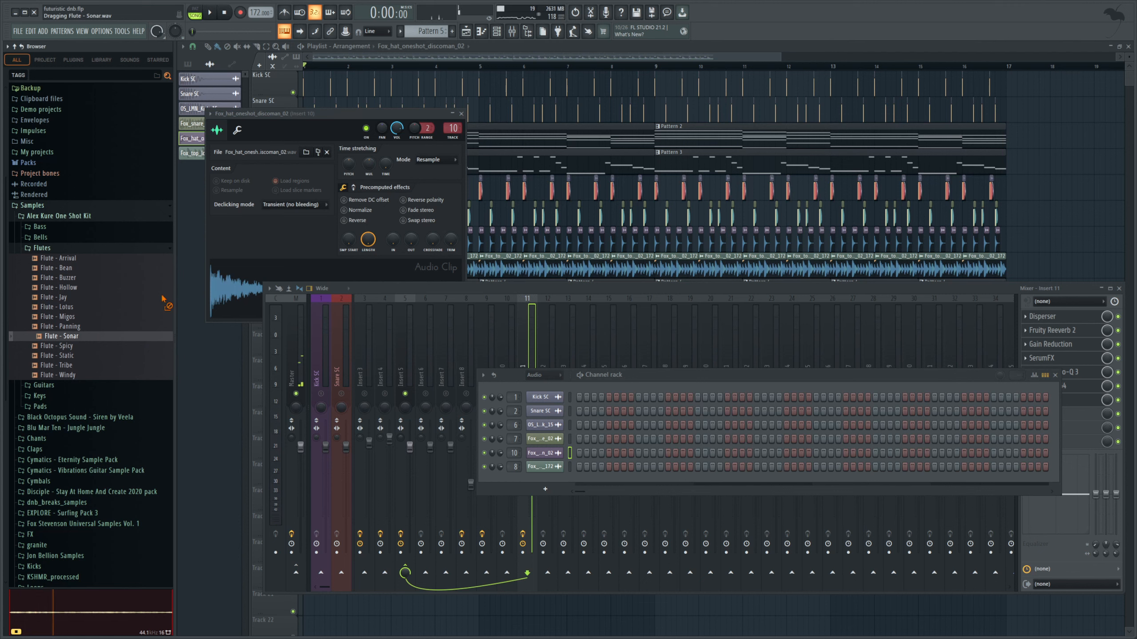
pyautogui.scroll(-1, 423, 30)
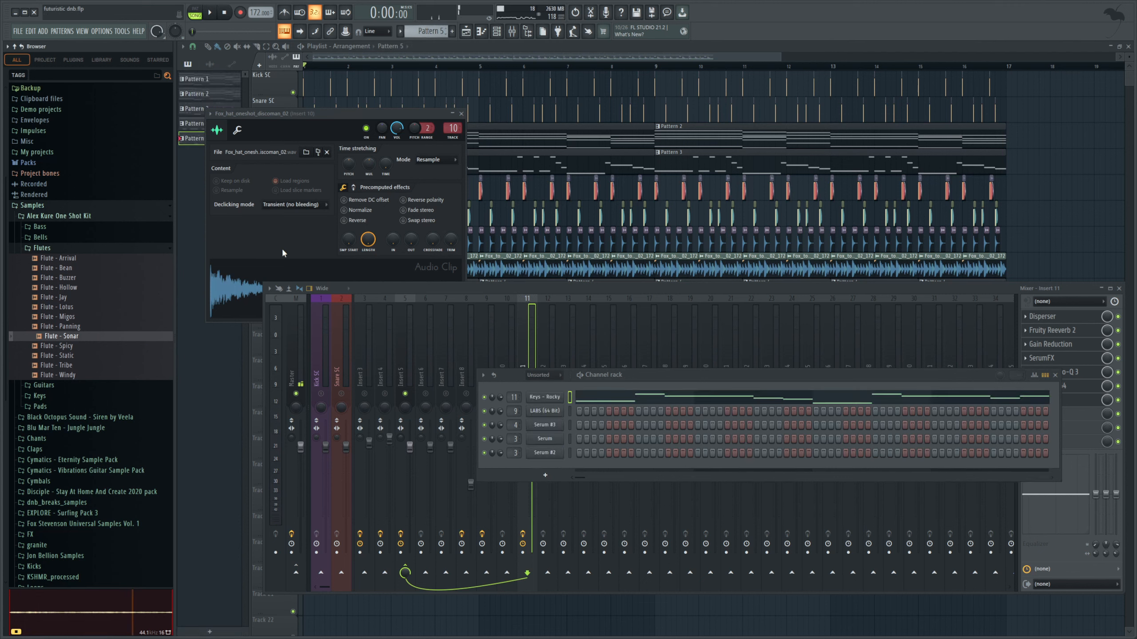
pyautogui.moveTo(556, 392); pyautogui.dragTo(506, 385)
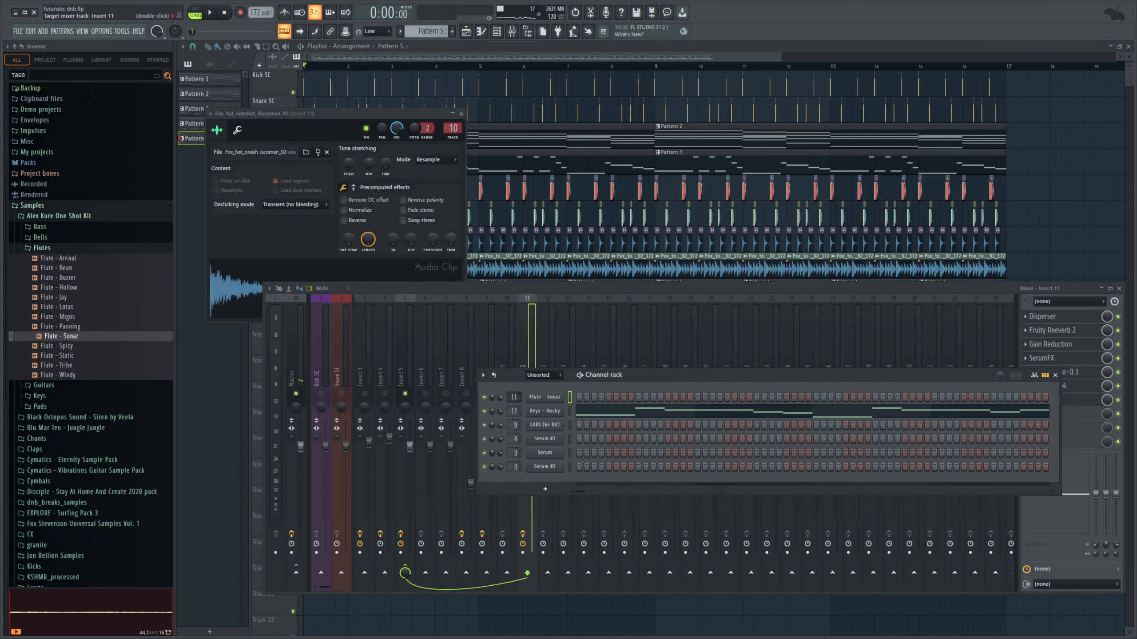
# - Normalize the Flute - Sonar sample and copy the Keys - Rocky melody onto its channel
pyautogui.click(548, 398)
pyautogui.click(392, 258)
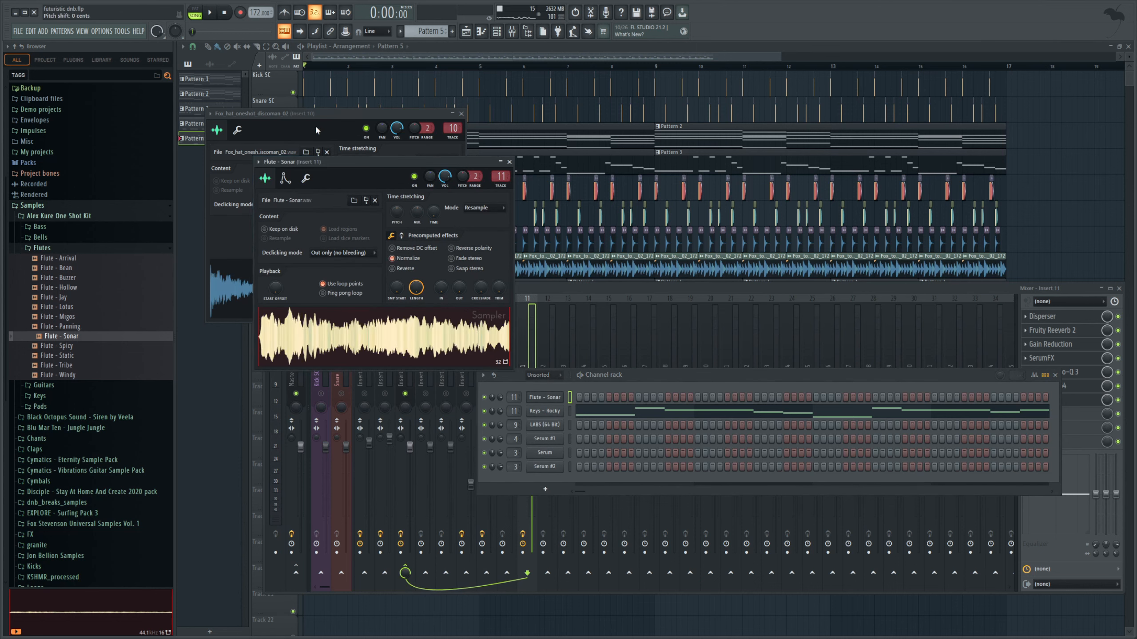
pyautogui.click(210, 13)
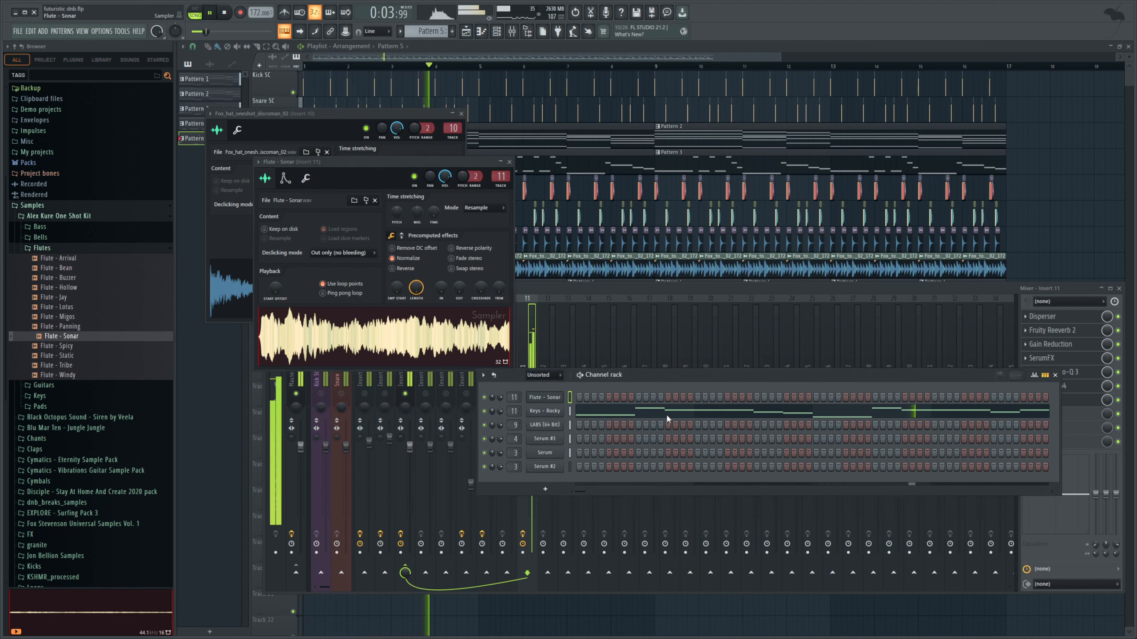
pyautogui.hotkey('ctrl', 'v')
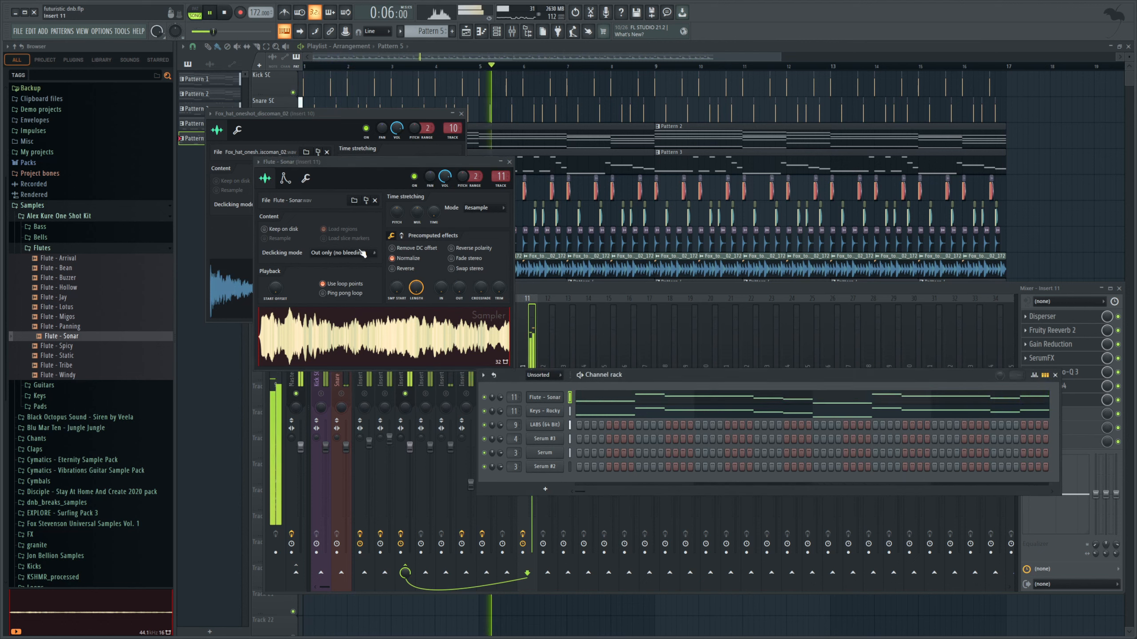
# - Shape the volume envelope of the Flute - Sonar sampler while auditioning it in the arrangement
pyautogui.click(285, 178)
pyautogui.moveTo(302, 277); pyautogui.dragTo(319, 255)
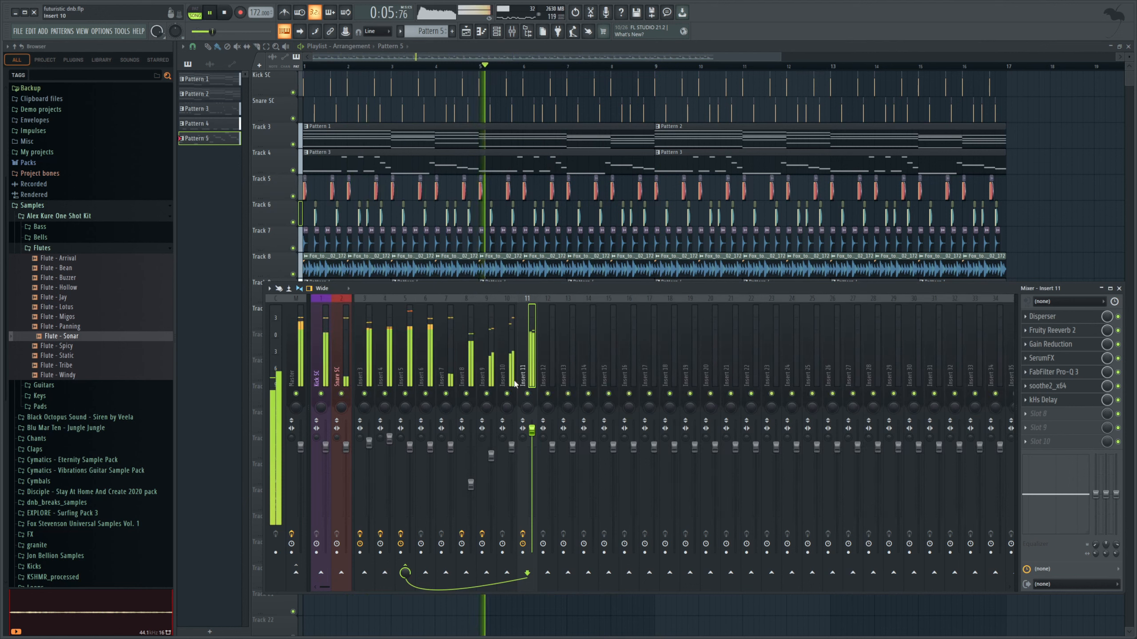
pyautogui.press('space')
# - Add a new Serum channel to Pattern 5 and paste the keys melody into it
pyautogui.press('F6')
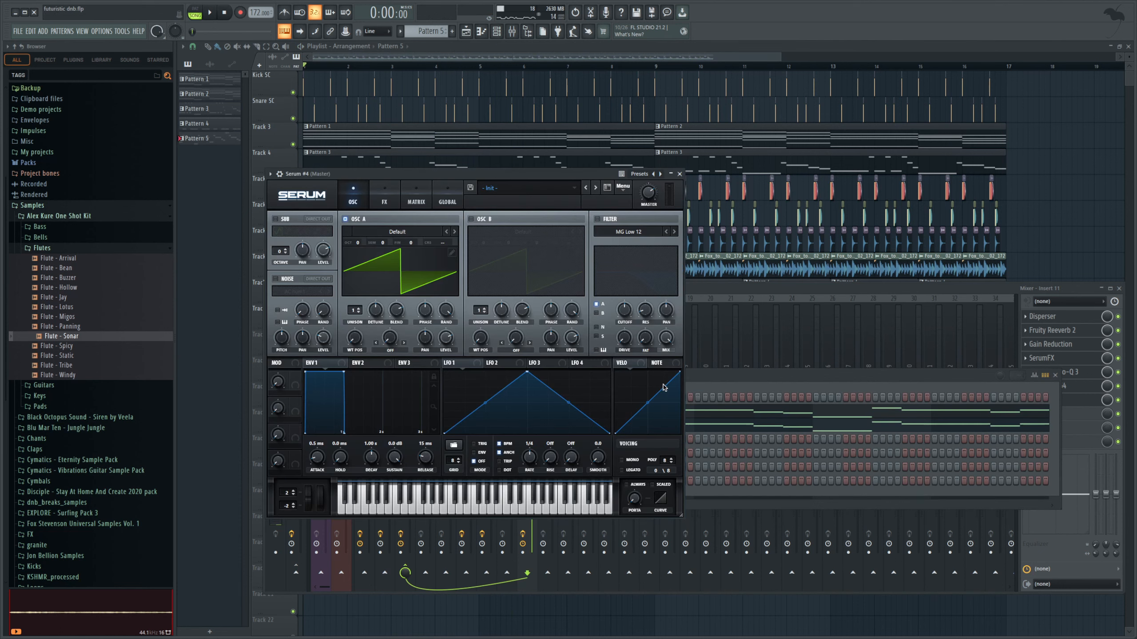
pyautogui.hotkey('ctrl', 'v')
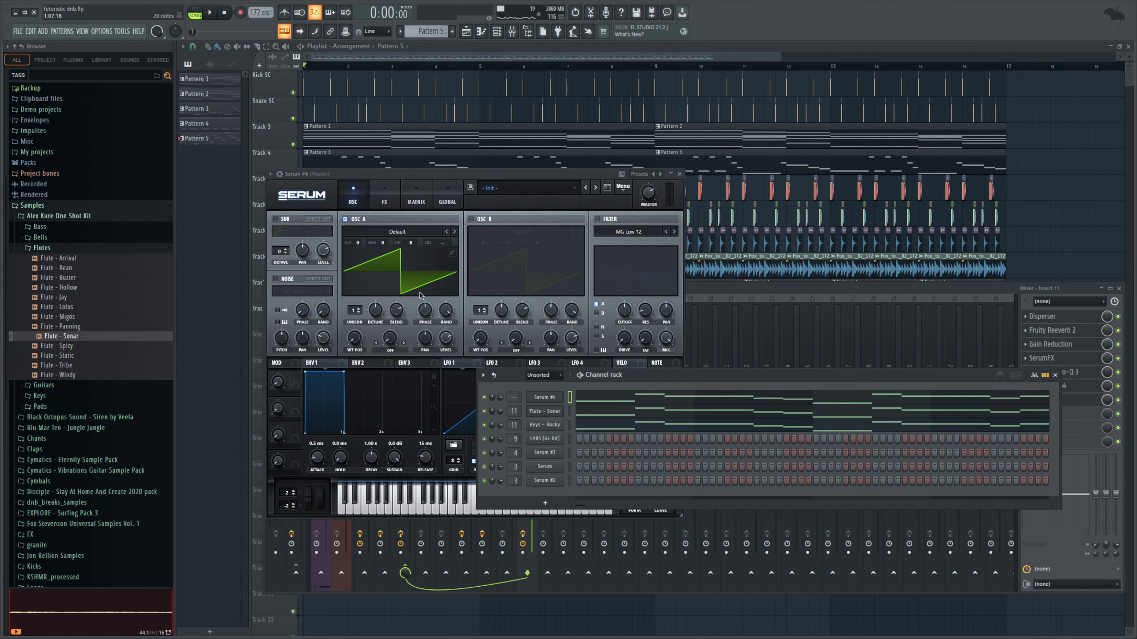
# - Set oscillator A of Serum #4 to 6 unison voices, reduce its detune and adjust its level to about 73%
pyautogui.moveTo(357, 312)
pyautogui.mouseDown()
pyautogui.moveTo(356, 301)
pyautogui.moveTo(374, 314)
pyautogui.mouseUp()
pyautogui.press('space')
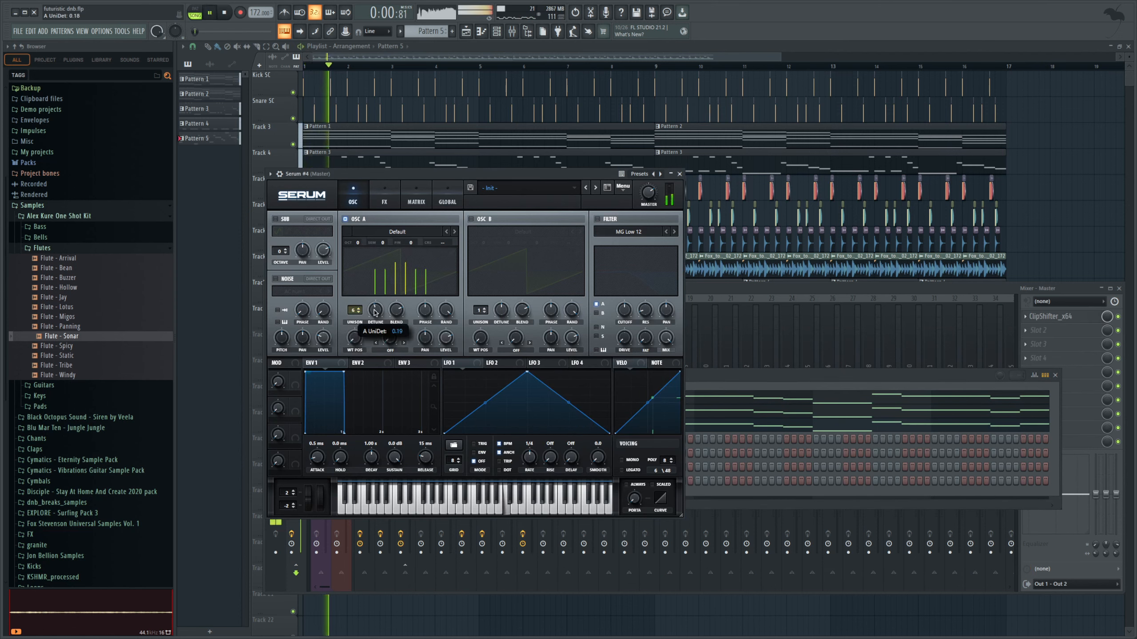
pyautogui.moveTo(440, 337); pyautogui.dragTo(437, 338)
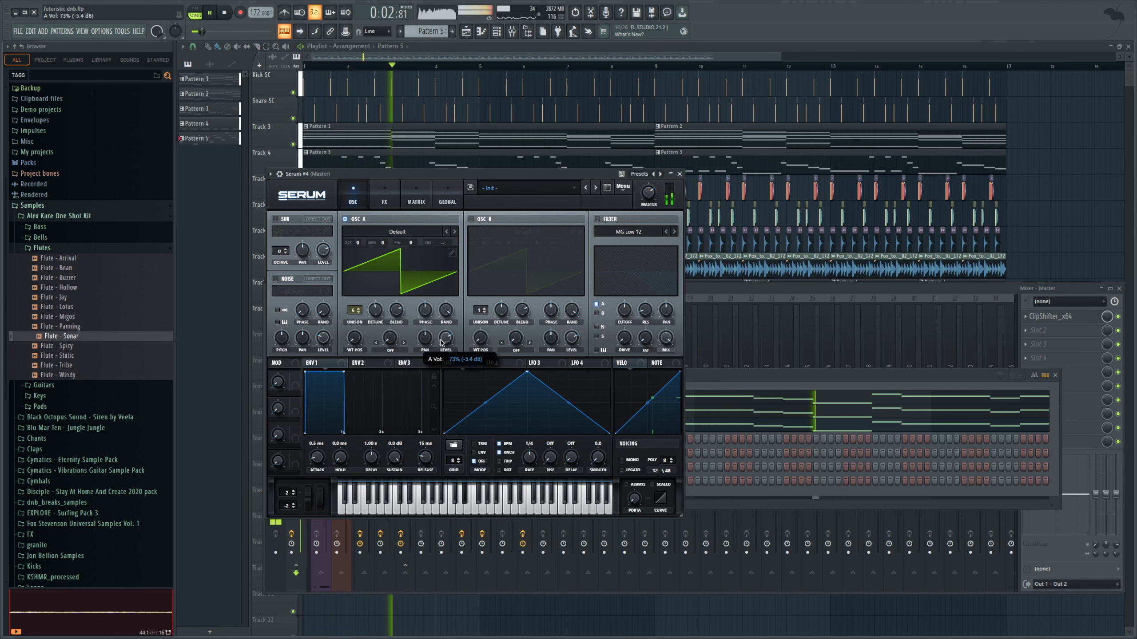
# - Route Serum #4 to mixer insert 11 with the other melody layers and play the arrangement
pyautogui.press('space')
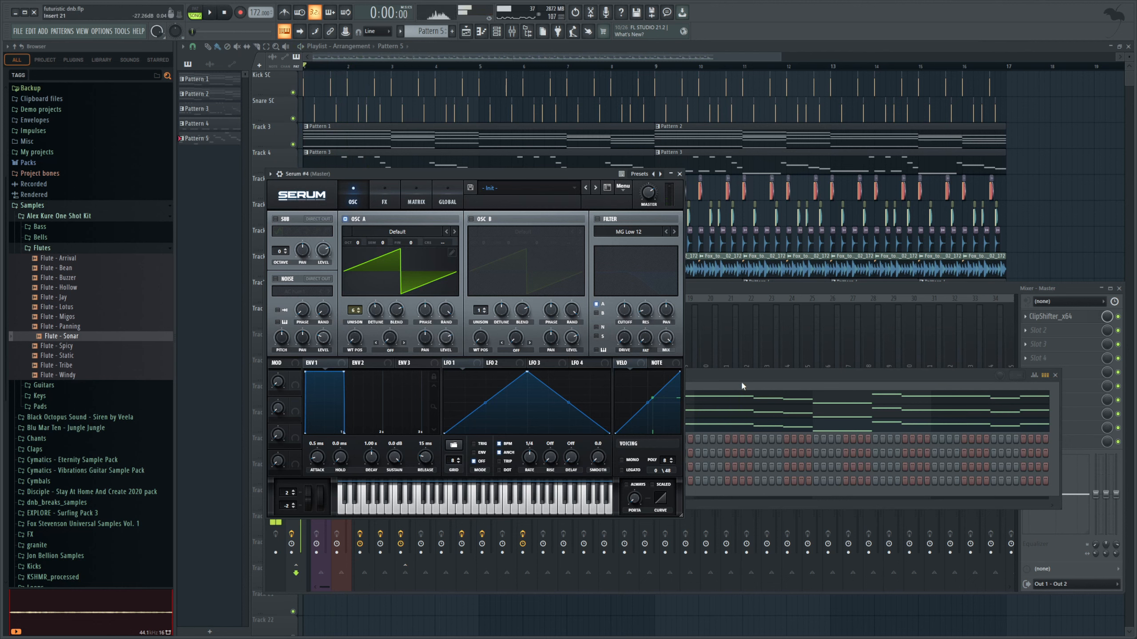
pyautogui.click(742, 384)
pyautogui.scroll(4, 515, 397)
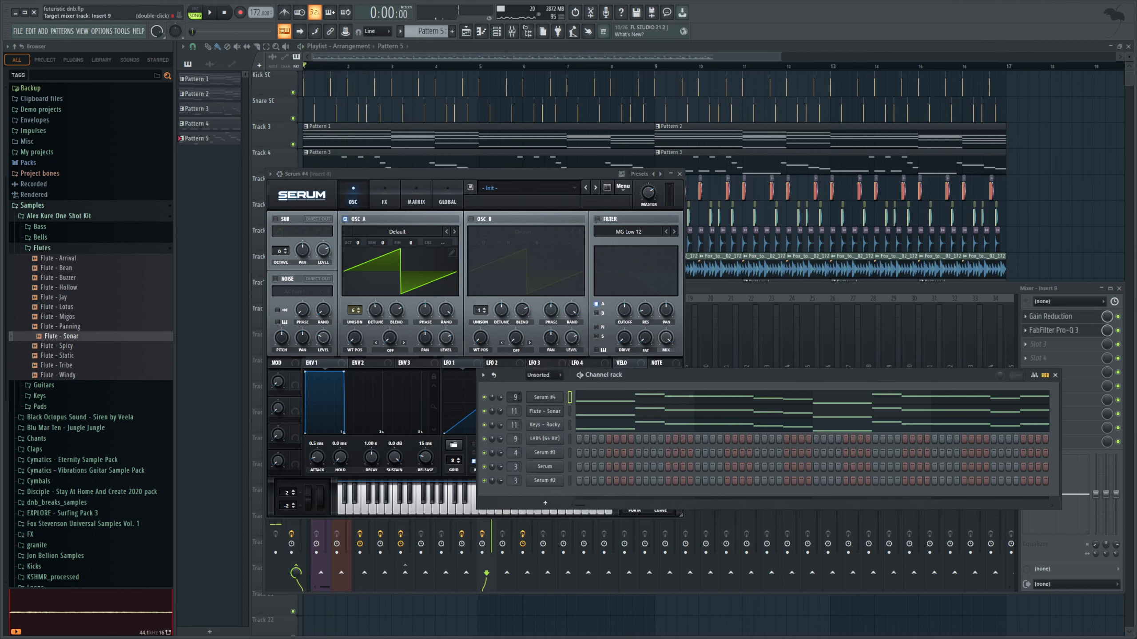
pyautogui.press('space')
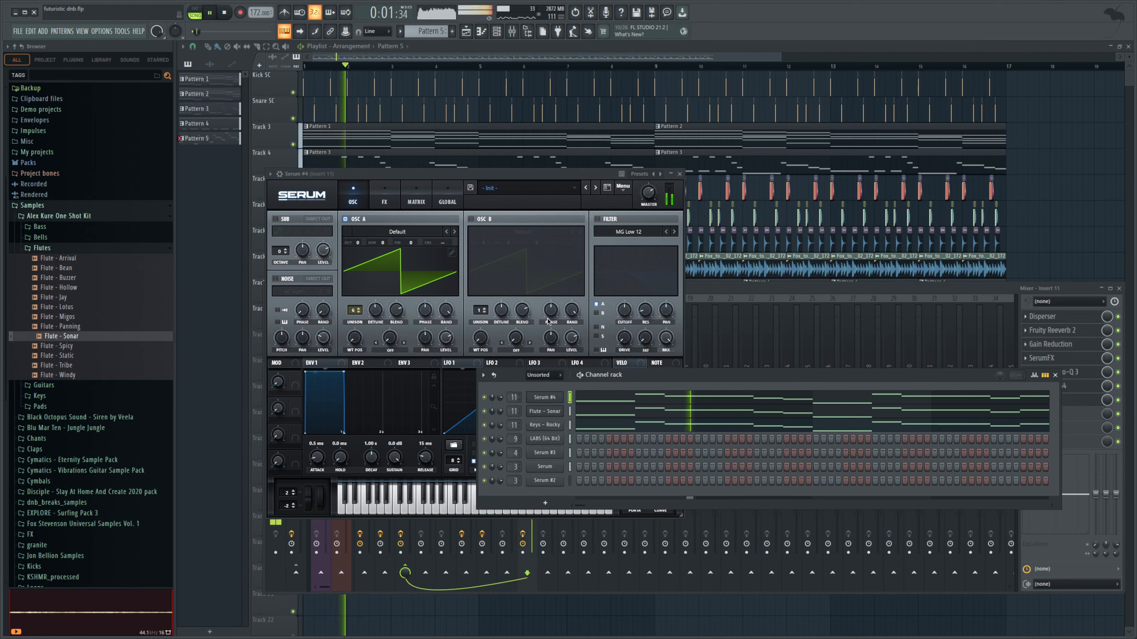
# - Modulate oscillator A's fine tuning in Serum #4 with LFO 1 at a 1/16 rate
pyautogui.press('space')
pyautogui.click(462, 363)
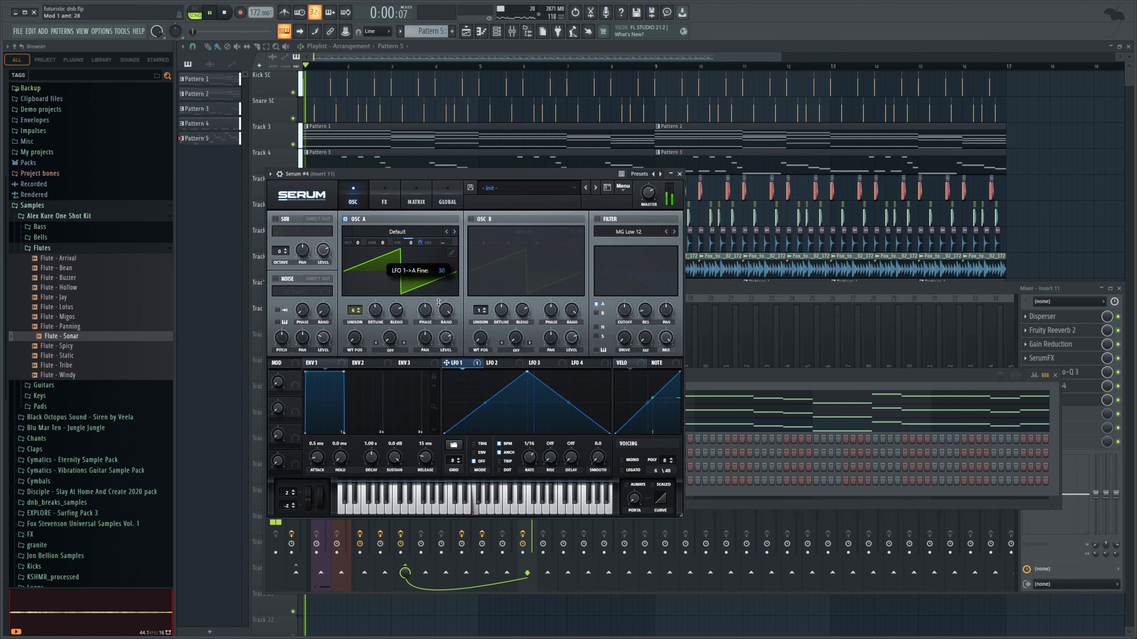
pyautogui.press('space')
# - Enable oscillator B in Serum #4 with the Basic Shapes wavetable at position 4 and play it in the arrangement
pyautogui.click(471, 219)
pyautogui.click(580, 231)
pyautogui.moveTo(480, 338); pyautogui.dragTo(497, 302)
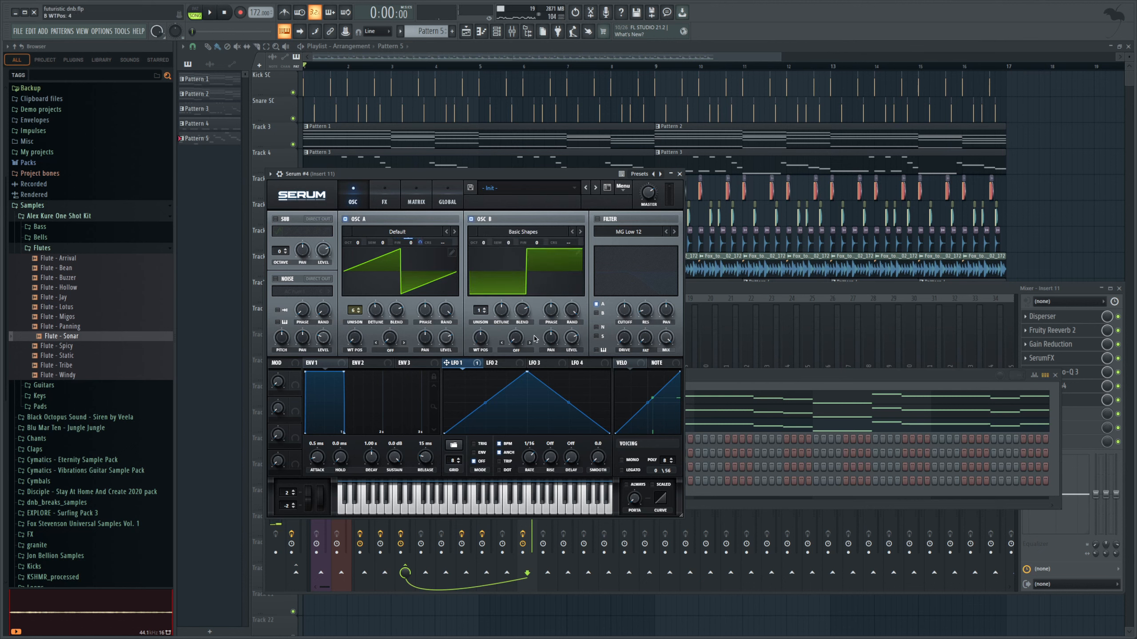
pyautogui.press('space')
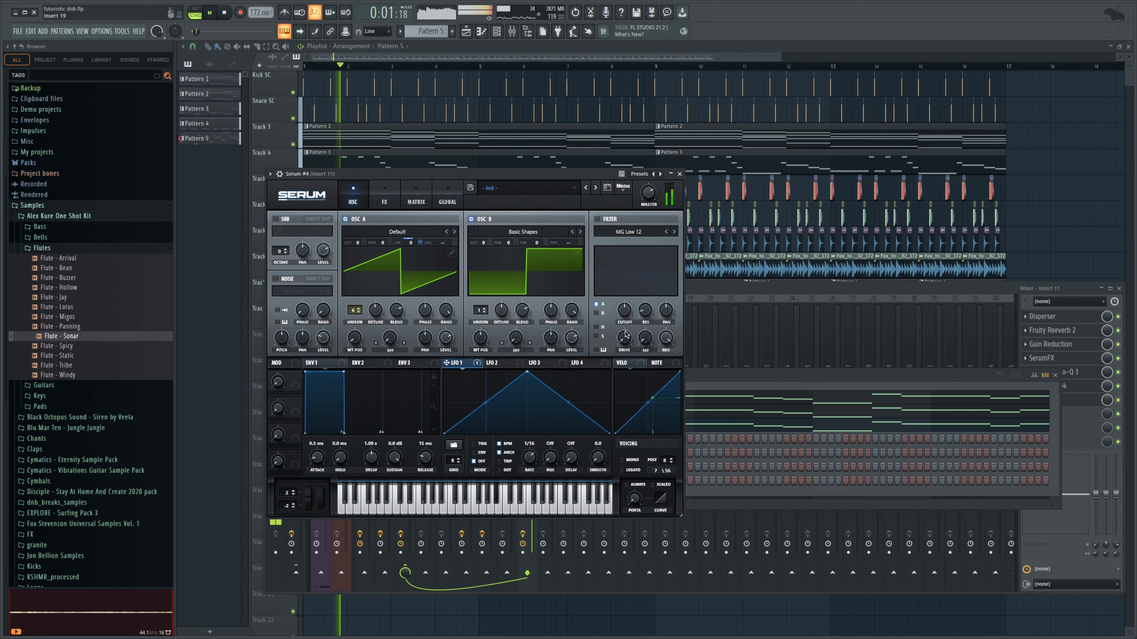
# - Create Pattern 6 as a separate copy of the melody on Track 10 from bar 9
pyautogui.click(659, 47)
pyautogui.click(661, 322)
pyautogui.press('space')
pyautogui.click(658, 308)
pyautogui.click(688, 383)
# - Transpose all Serum #4 notes in Pattern 6 down one octave and play the arrangement around bar 9
pyautogui.doubleClick(688, 322)
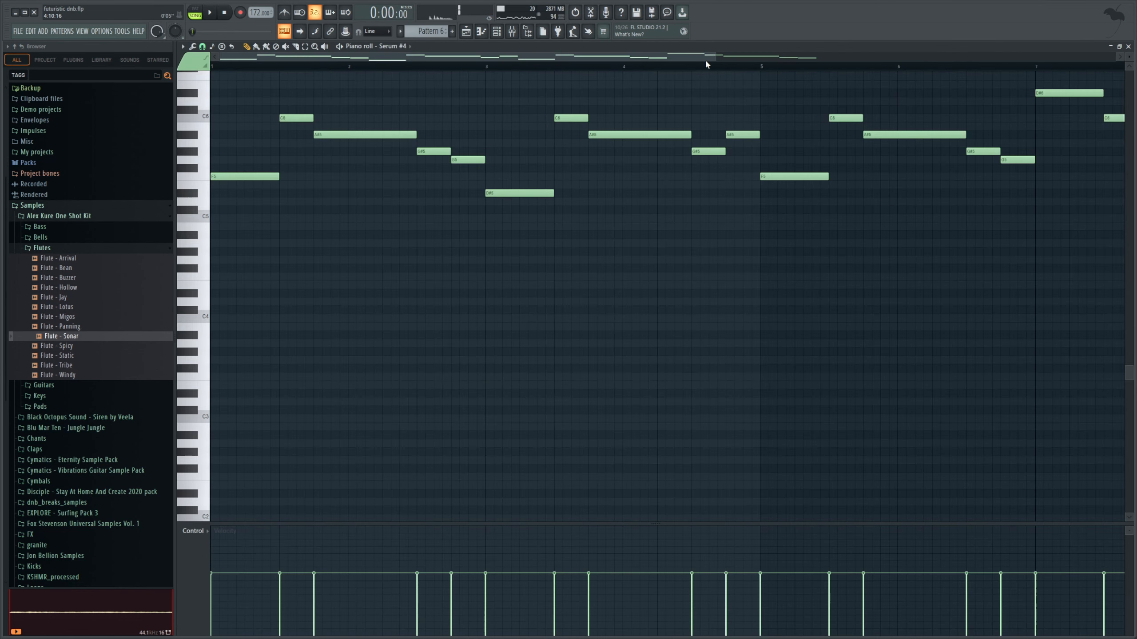
pyautogui.hotkey('ctrl', 'a')
pyautogui.hotkey('ctrl', 'Down')
pyautogui.press('space')
pyautogui.click(480, 34)
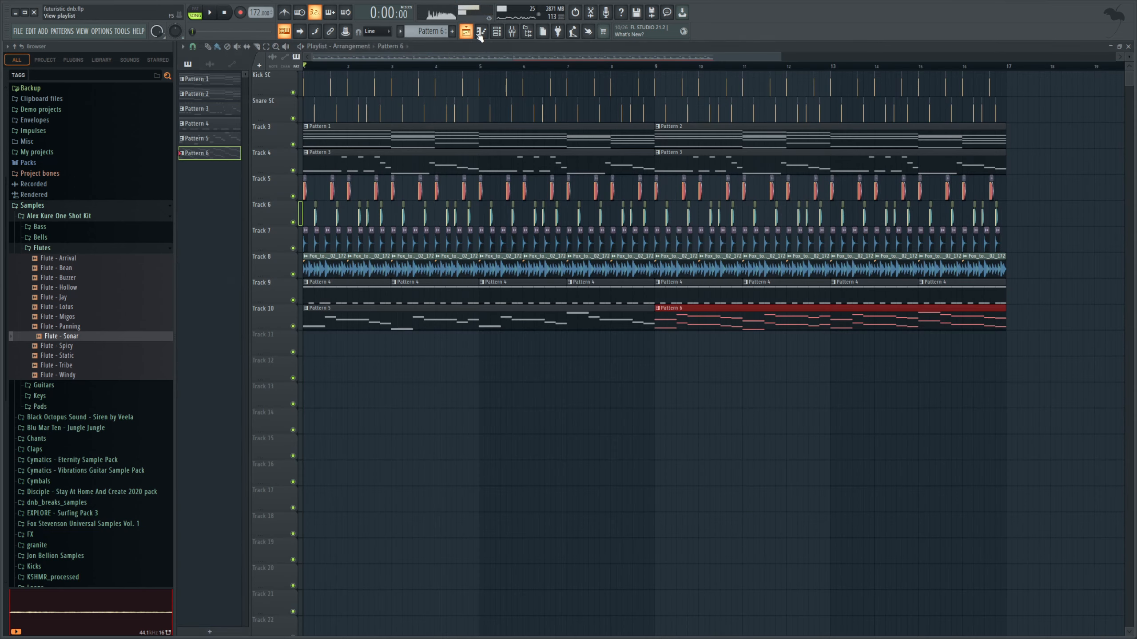
pyautogui.click(635, 70)
pyautogui.press('space')
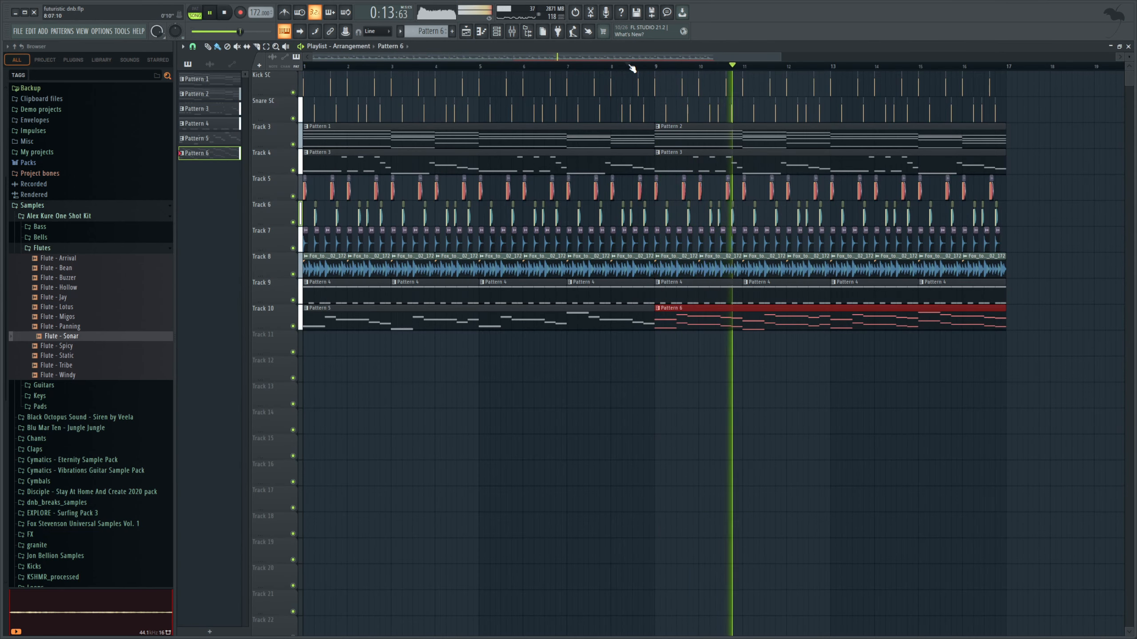
pyautogui.press('space')
# - Copy the Serum #2 chords from Pattern 2 and add a Kontakt channel in a new Pattern 7
pyautogui.scroll(-2, 561, 136)
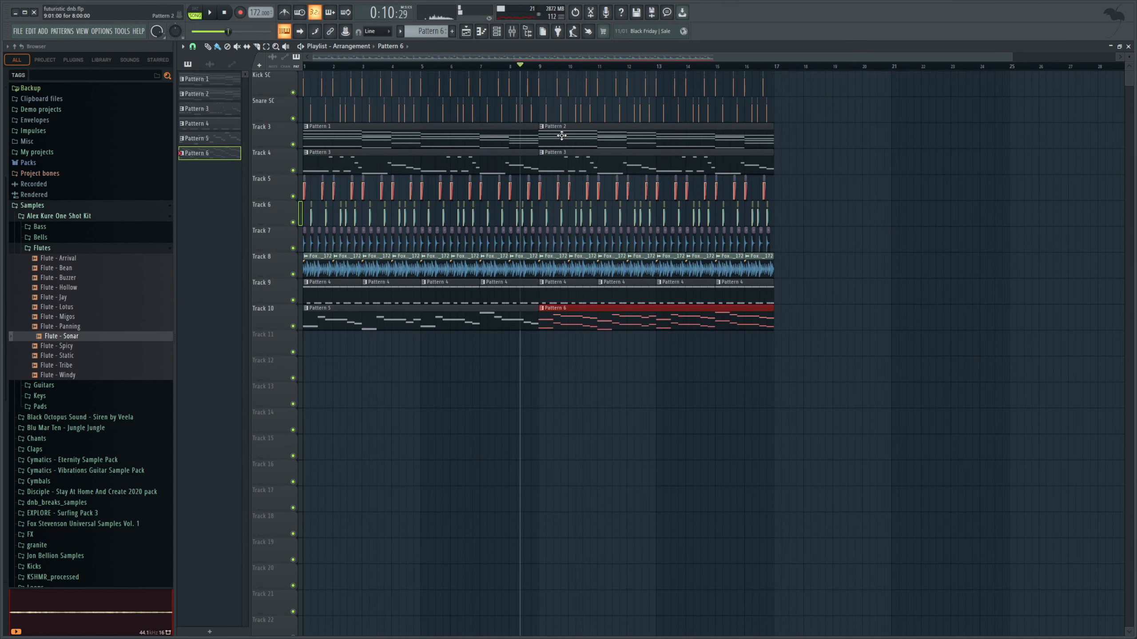
pyautogui.click(497, 34)
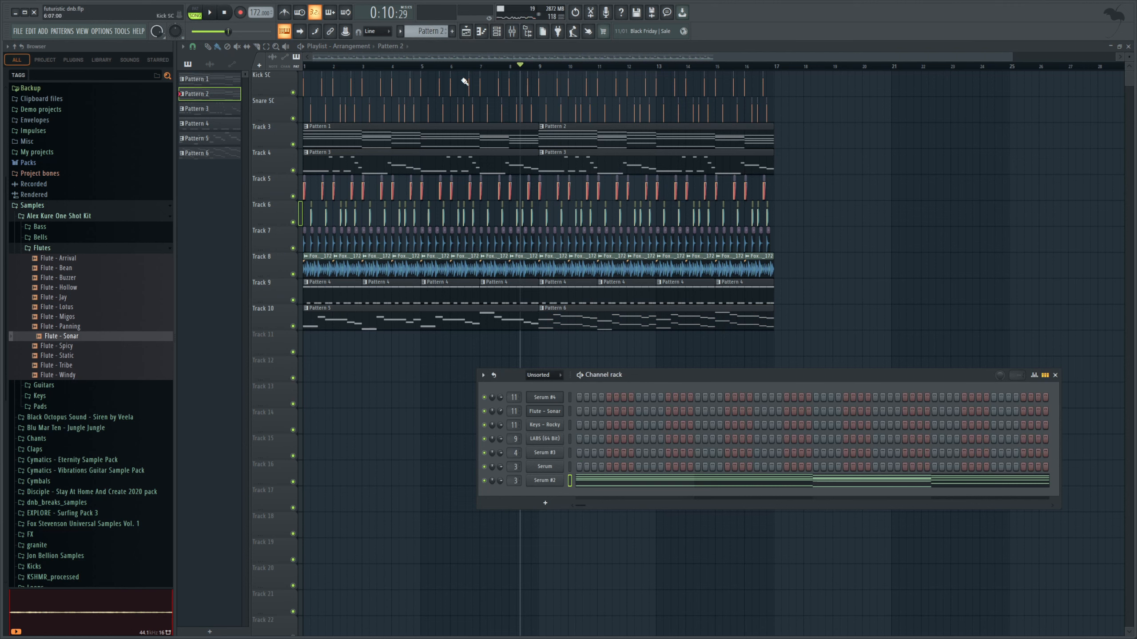
pyautogui.scroll(-3, 429, 33)
pyautogui.scroll(-1, 429, 32)
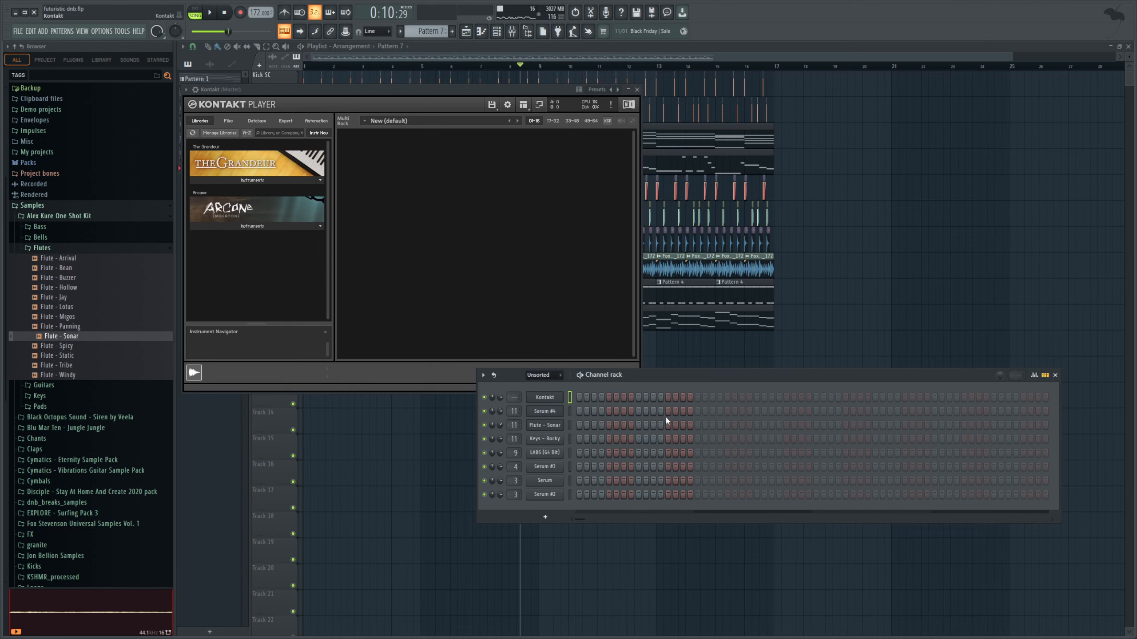
# - Paste the chords onto the Kontakt channel in Pattern 7 and route it to mixer insert 12
pyautogui.click(511, 33)
pyautogui.click(547, 376)
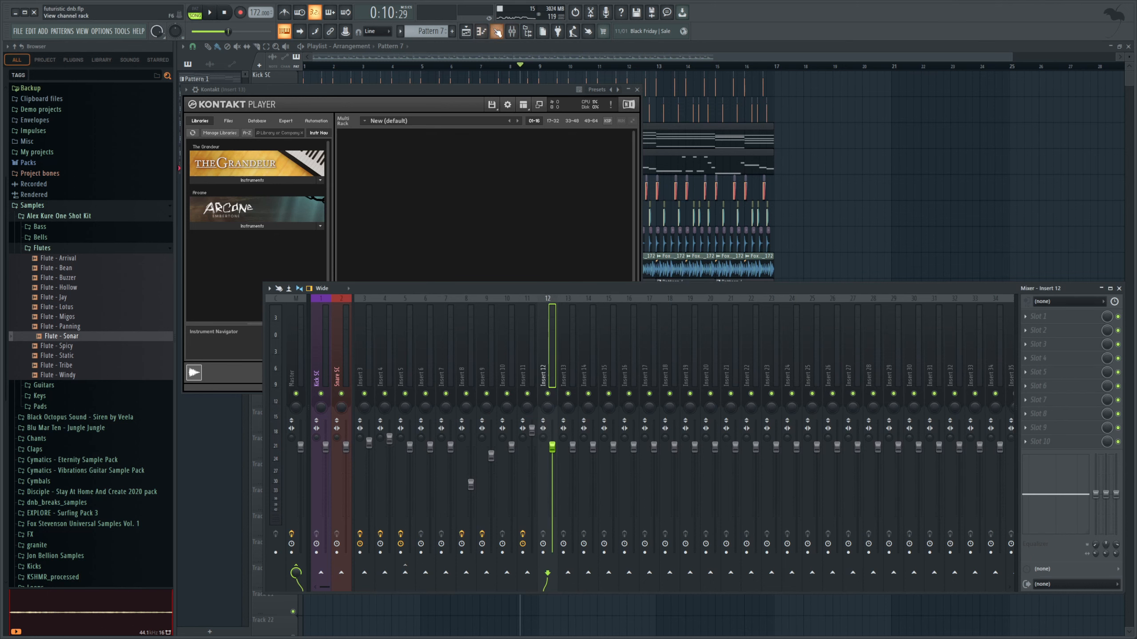
pyautogui.click(496, 31)
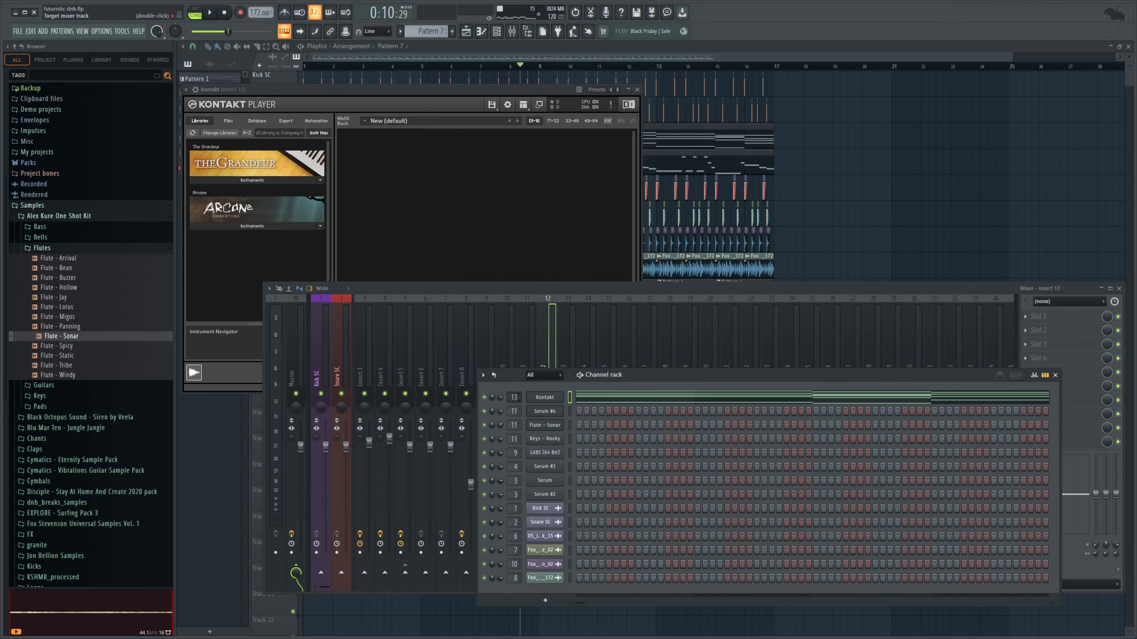
pyautogui.doubleClick(514, 396)
pyautogui.click(496, 31)
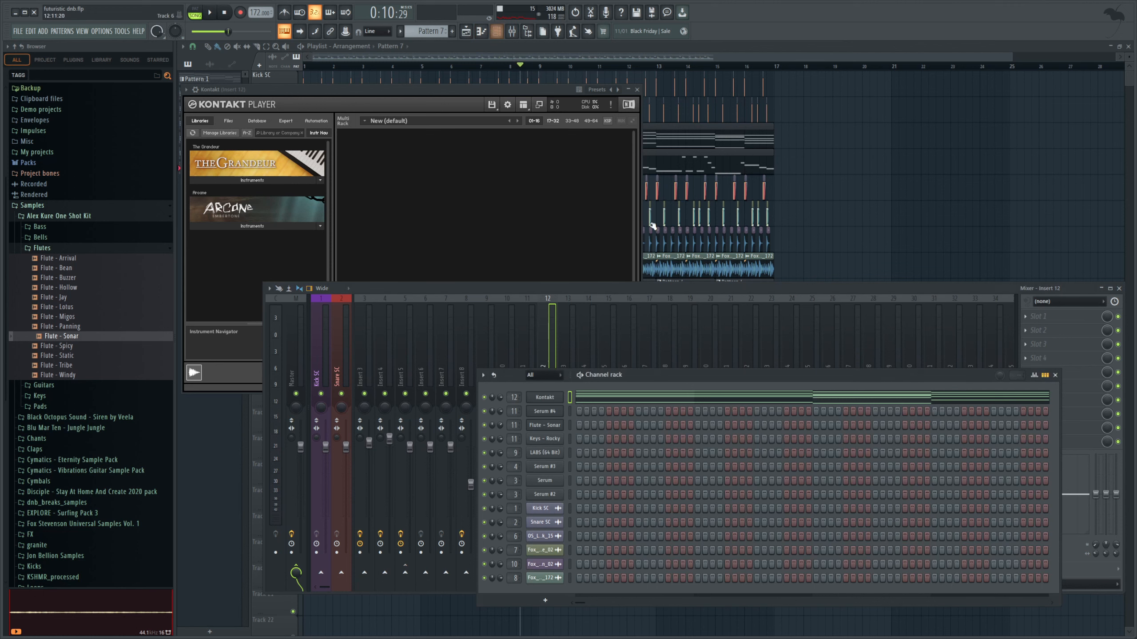
# - Load The Grandeur piano in Kontakt and place Pattern 7 on Track 11 from bar 9
pyautogui.click(286, 180)
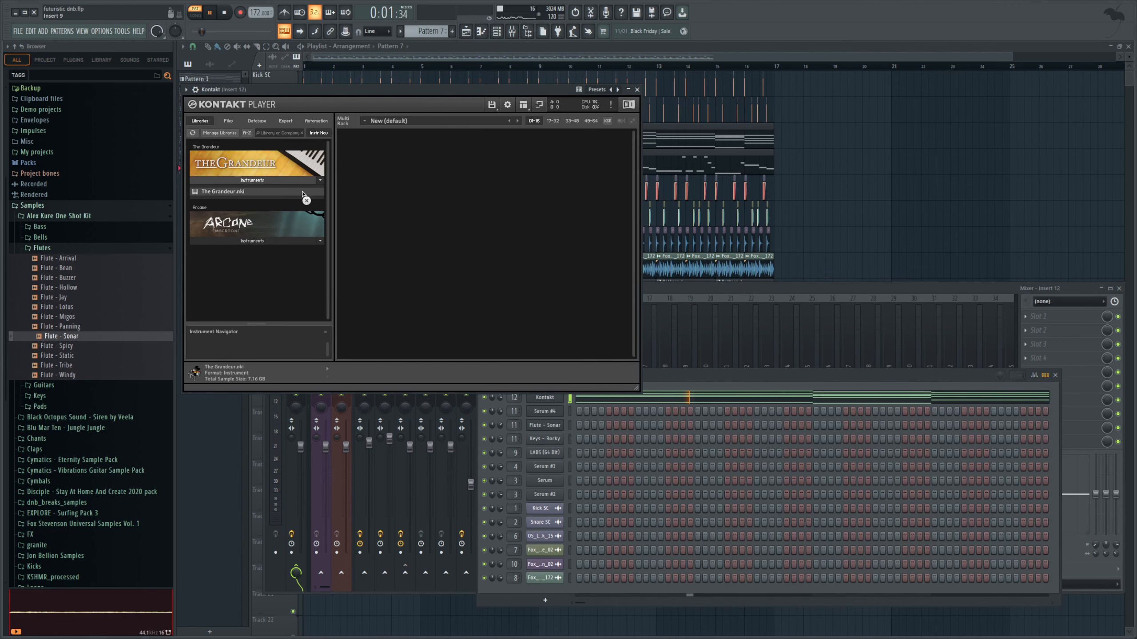
pyautogui.moveTo(605, 240); pyautogui.dragTo(606, 241)
pyautogui.click(742, 384)
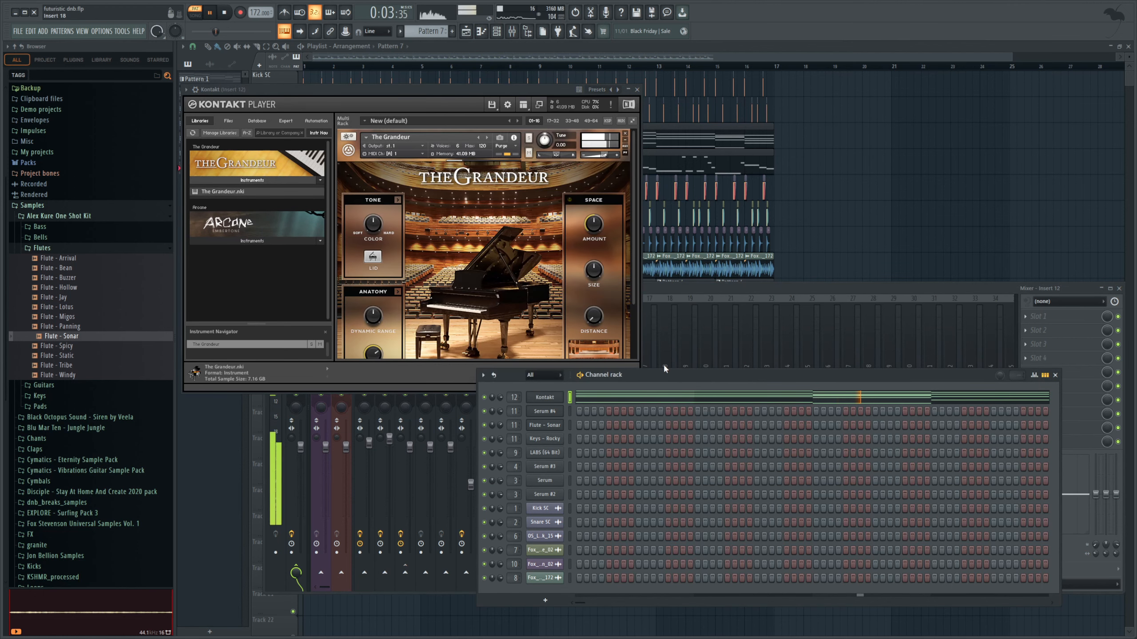
pyautogui.click(1055, 322)
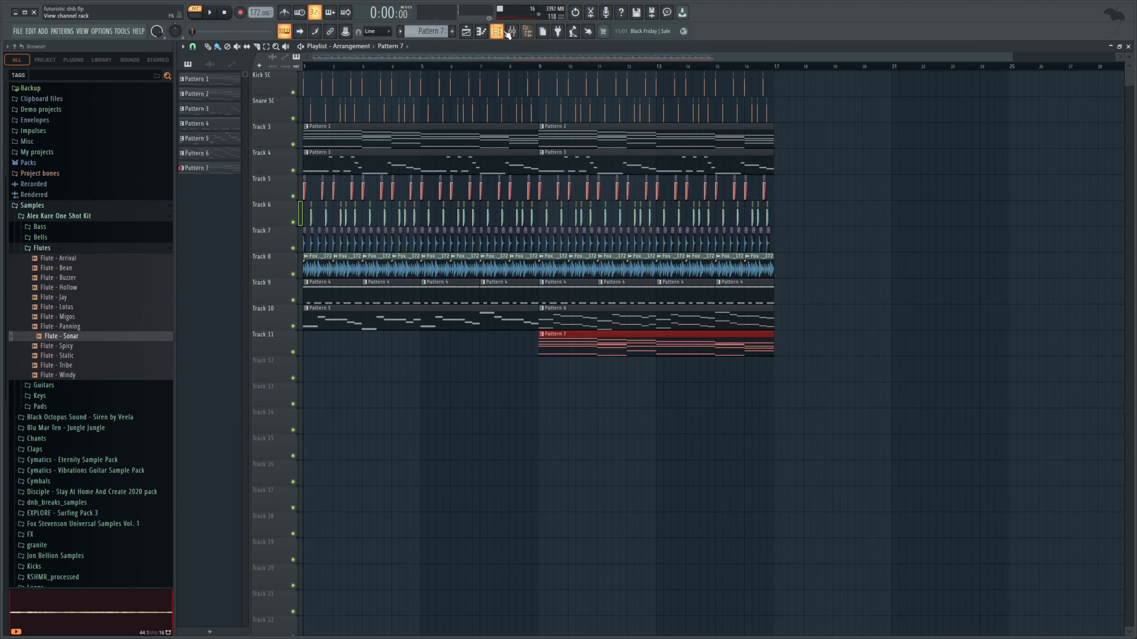
# - Route insert 12 to insert 5 with Gain Reduction on it, and lower its fader slightly during playback
pyautogui.click(507, 32)
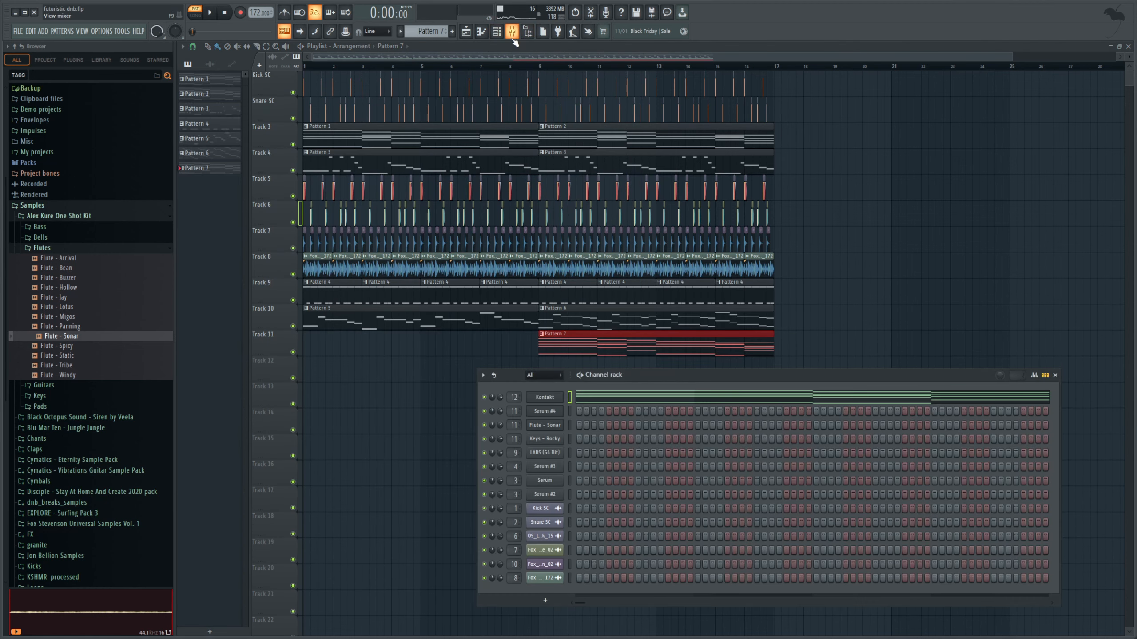
pyautogui.click(511, 31)
pyautogui.click(413, 587)
pyautogui.click(527, 68)
pyautogui.press('space')
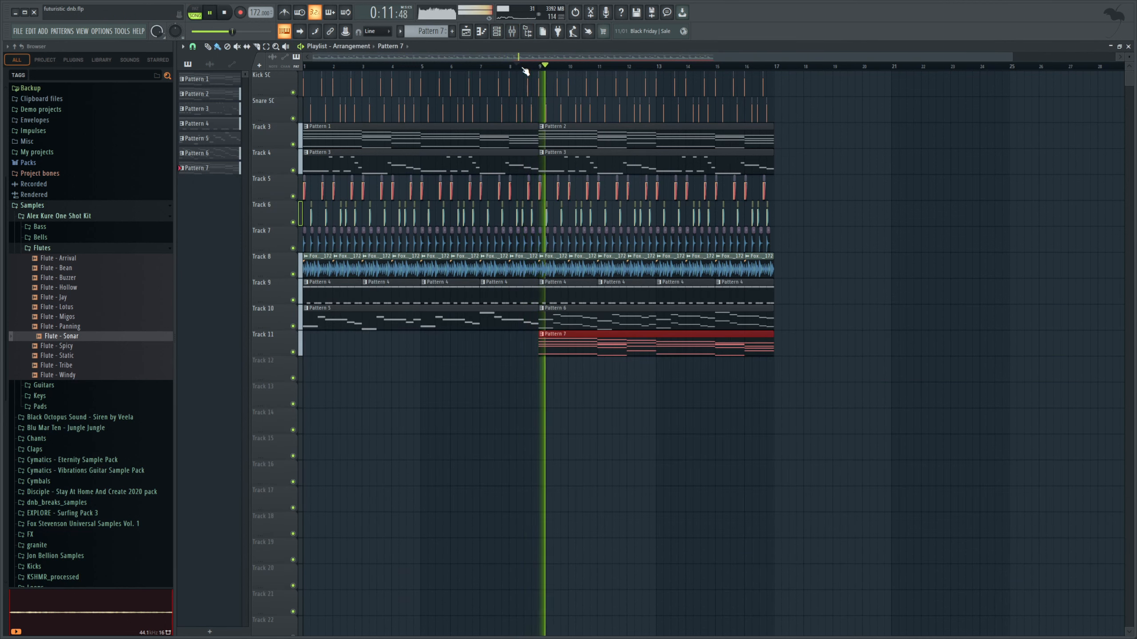
pyautogui.press('F9')
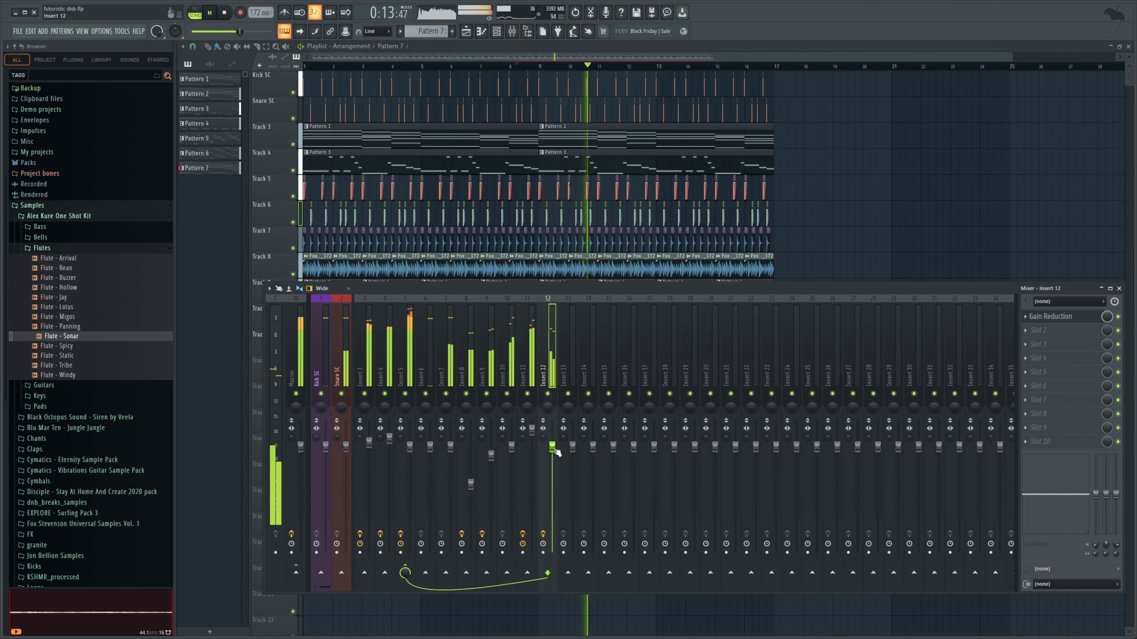
pyautogui.moveTo(552, 448); pyautogui.dragTo(552, 451)
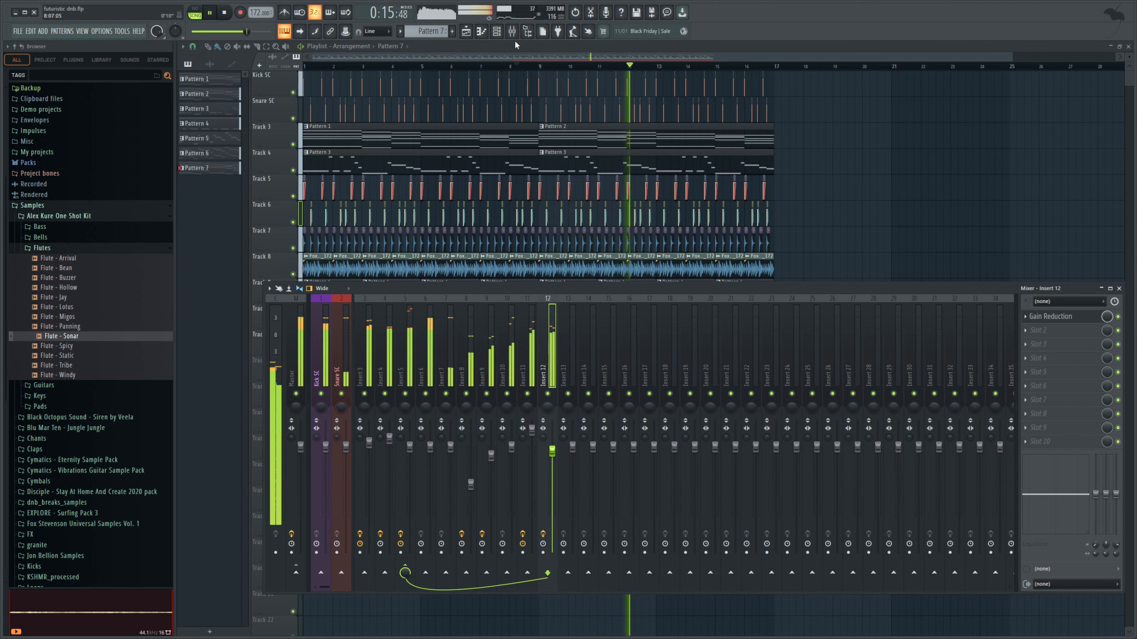
# - Add a Serum #5 channel, paste the chords into it and load the SM_NP_Pluck_RetroBells preset
pyautogui.press('F6')
pyautogui.press('space')
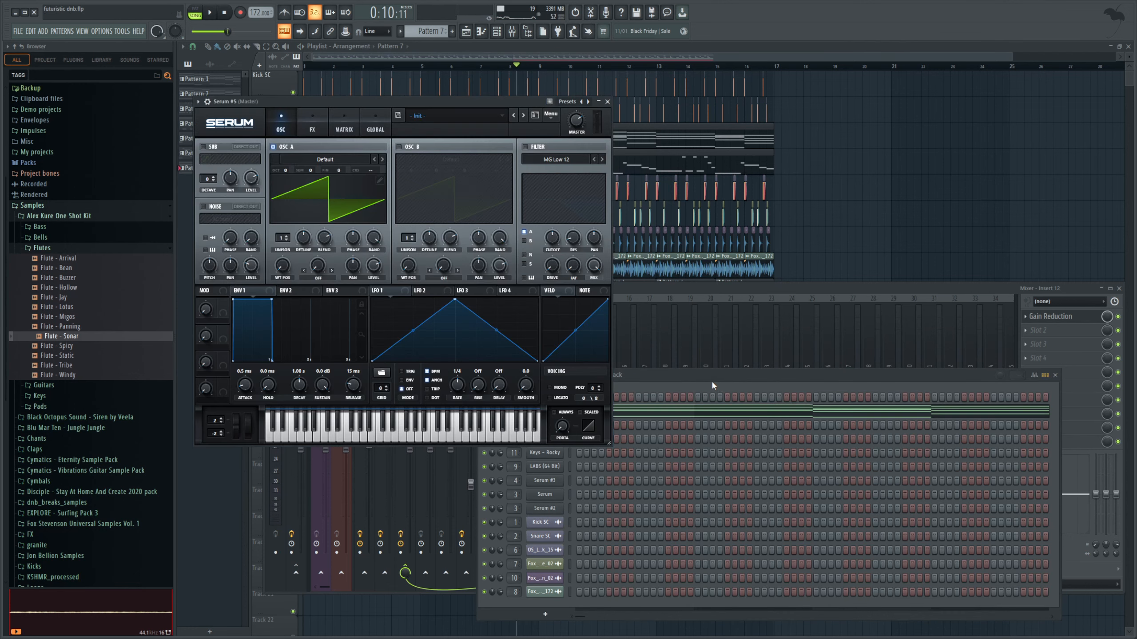
pyautogui.hotkey('ctrl', 'v')
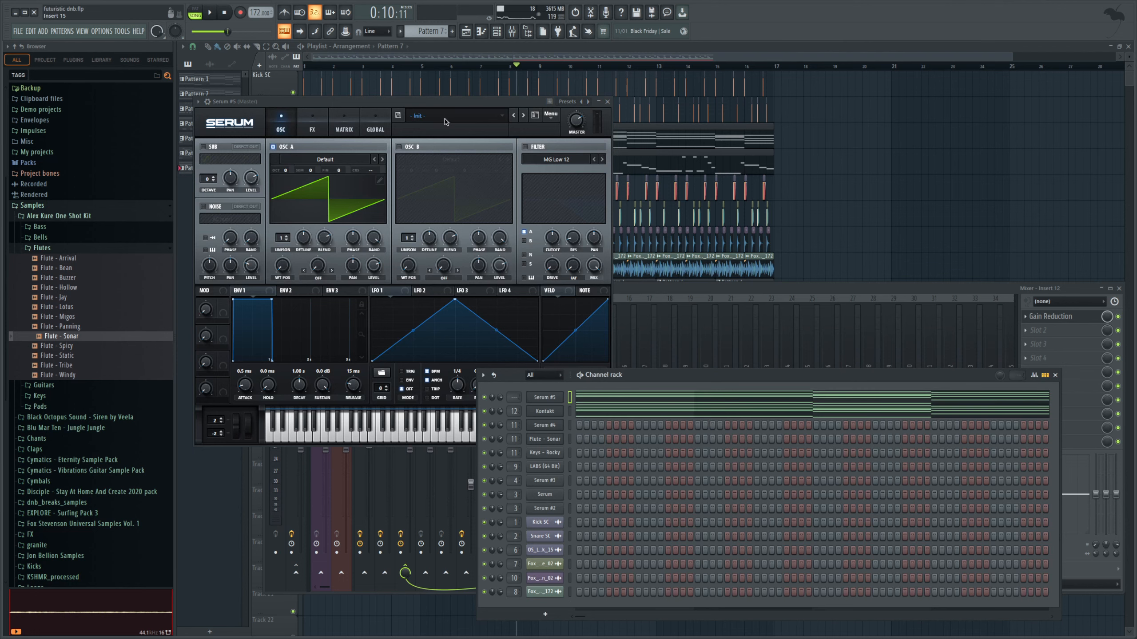
pyautogui.click(447, 123)
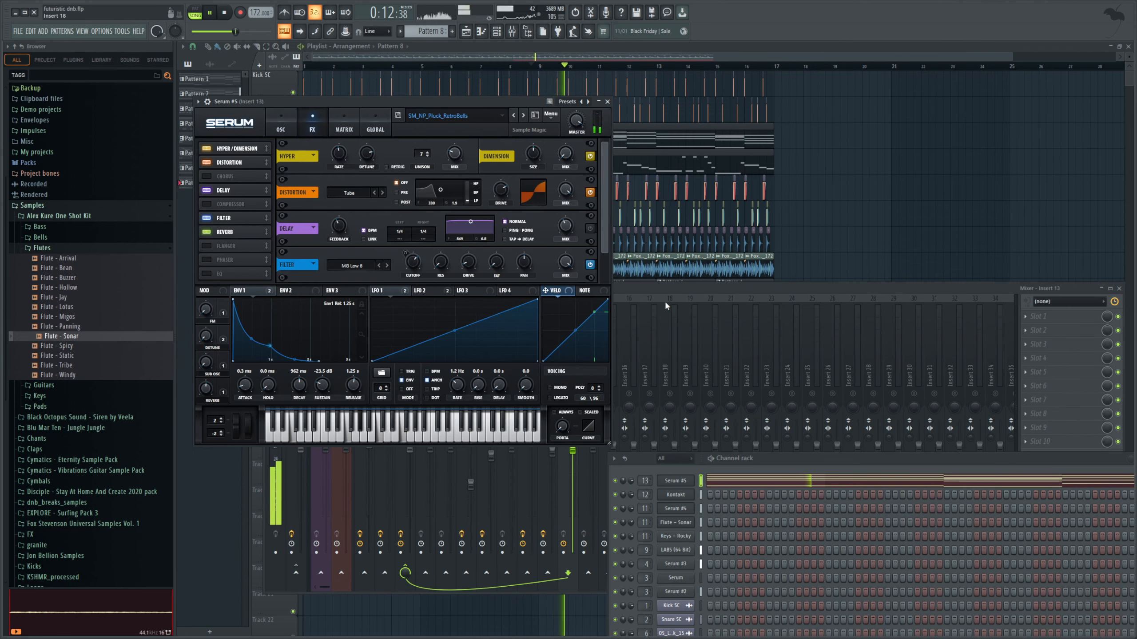
# - Lower mixer insert 13 slightly for Serum #5 and play the arrangement around bar 14
pyautogui.click(664, 301)
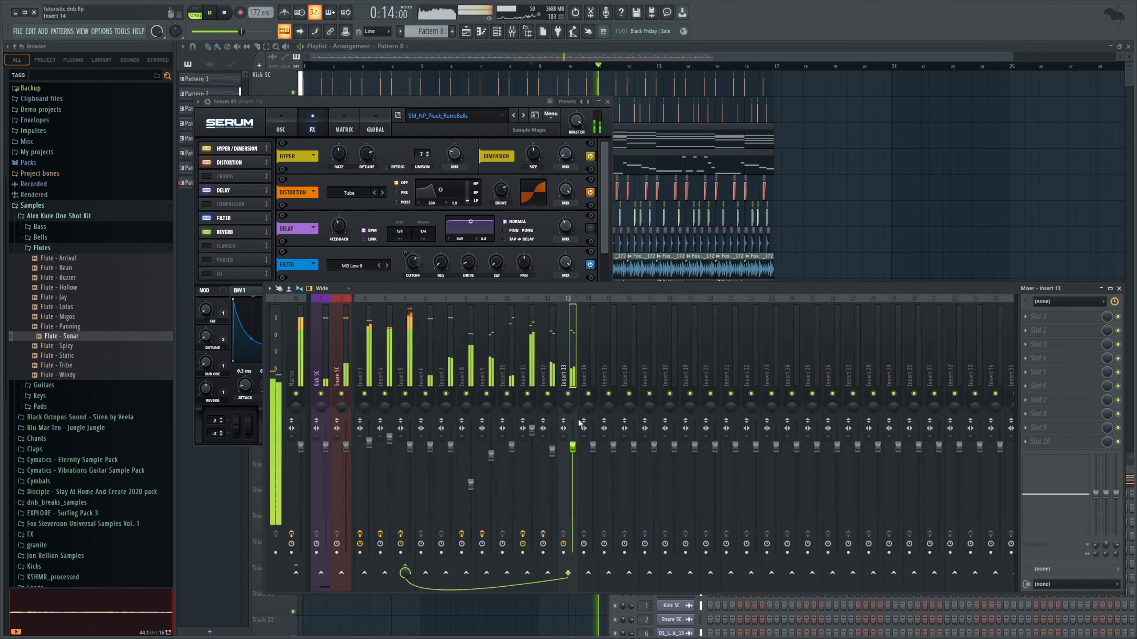
pyautogui.moveTo(573, 447); pyautogui.dragTo(573, 448)
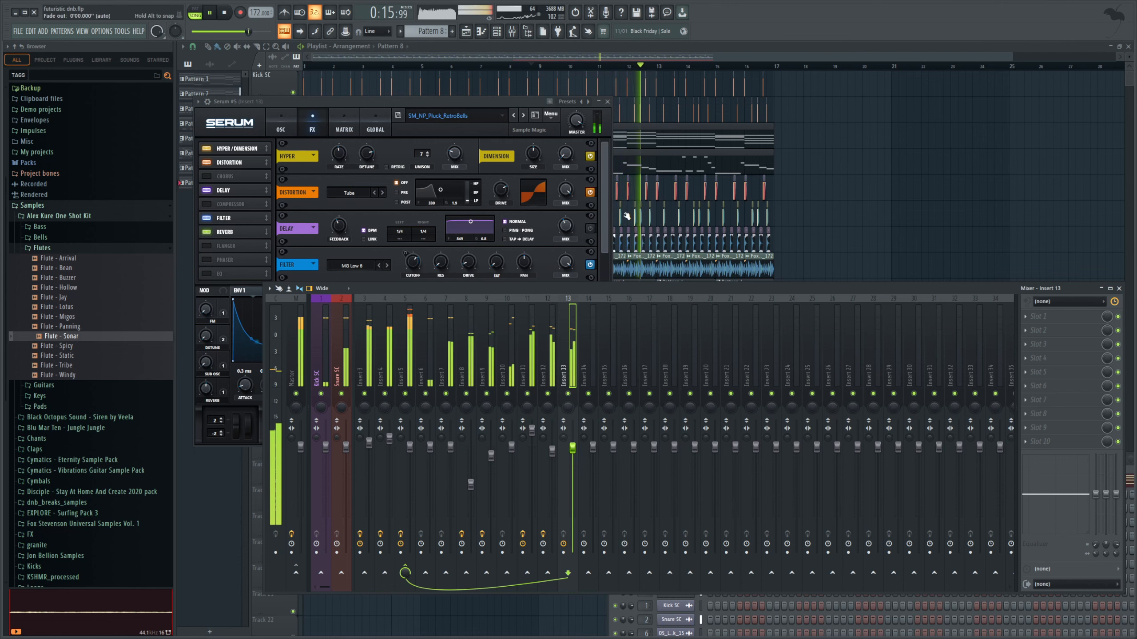
pyautogui.click(696, 71)
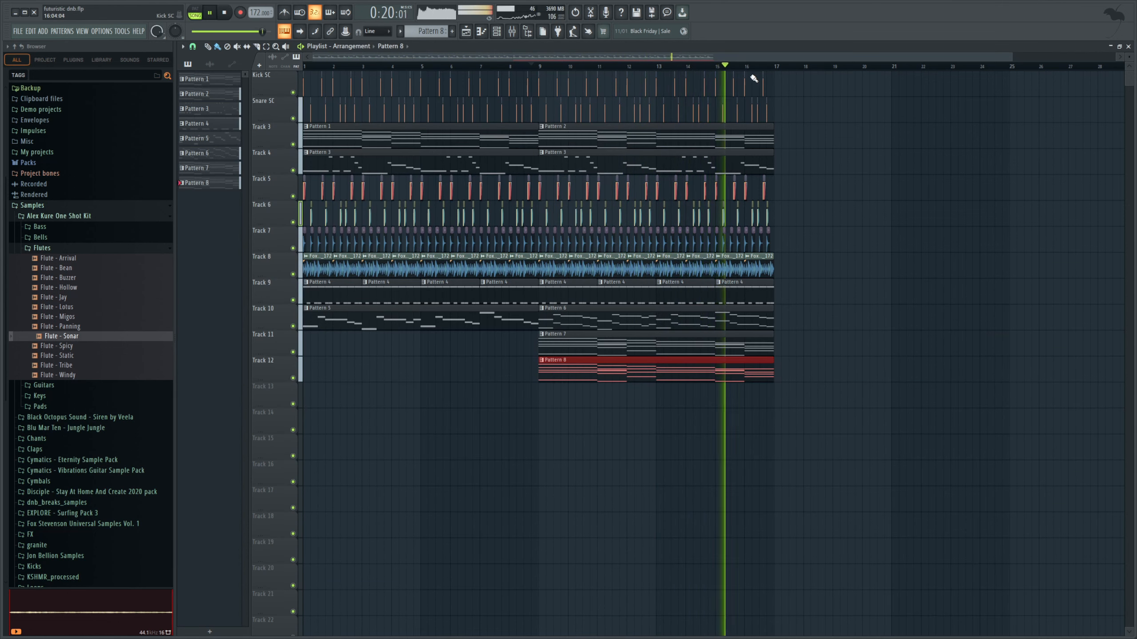
# - Replace the drums and percussion in bars 15 and 16 with a sparse kick and snare break, and play it back
pyautogui.press('space')
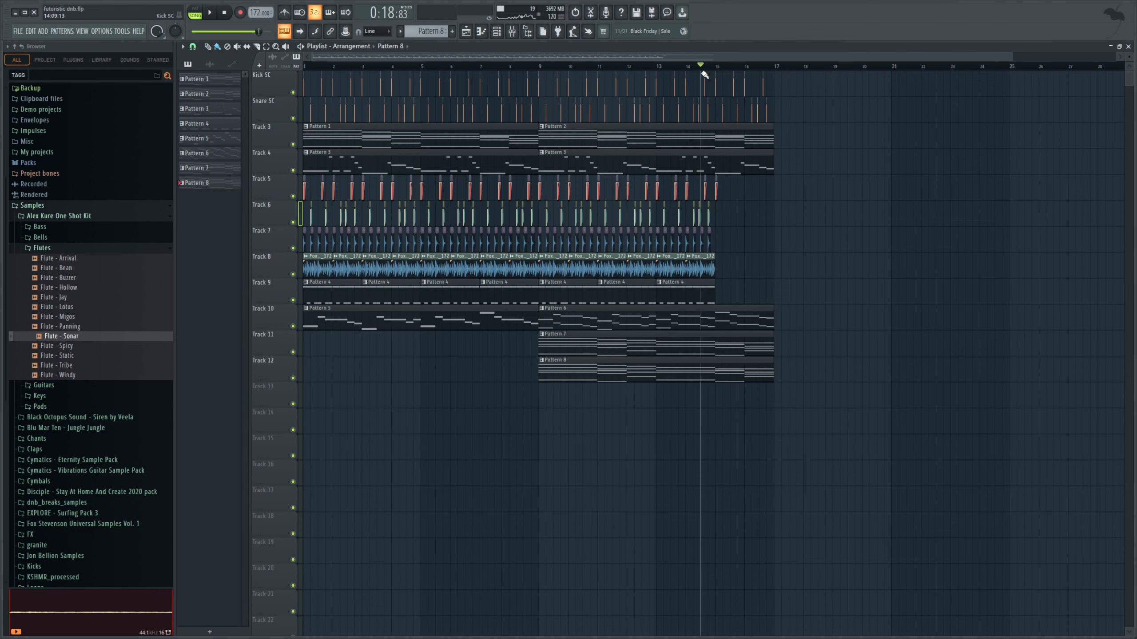
pyautogui.moveTo(705, 67); pyautogui.dragTo(1037, 46)
pyautogui.scroll(5, 808, 58)
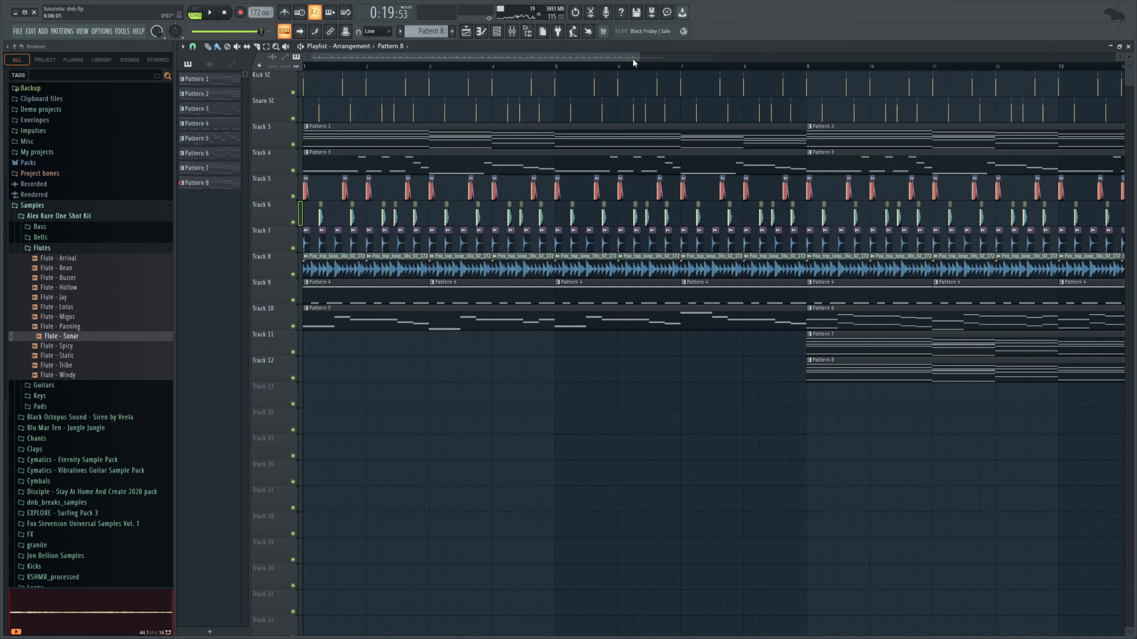
pyautogui.click(817, 70)
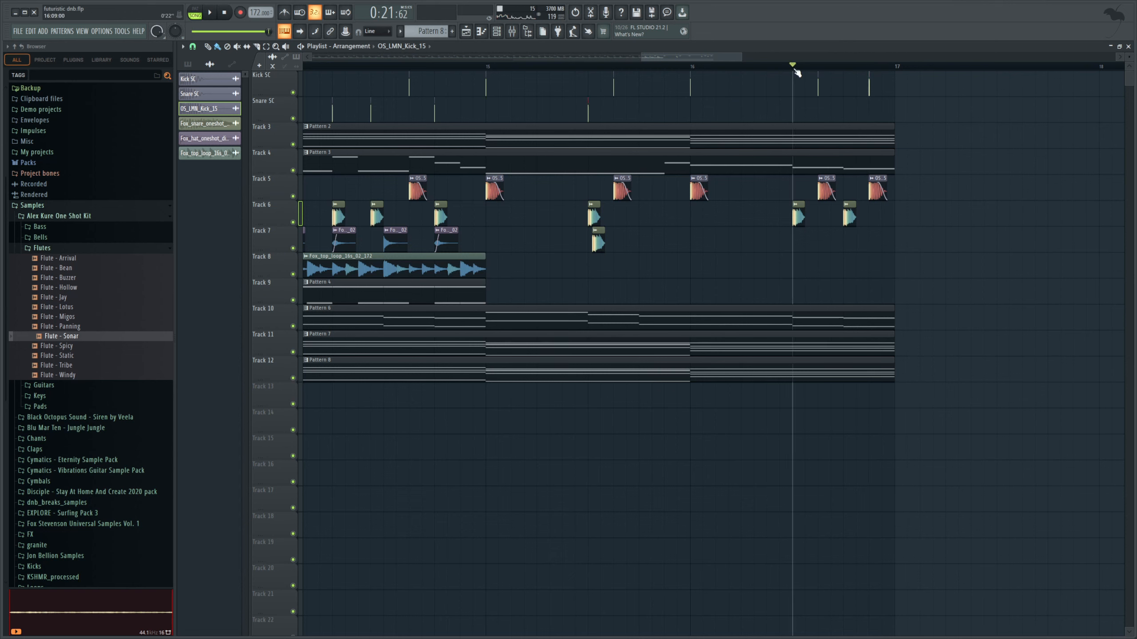
pyautogui.click(494, 67)
pyautogui.press('space')
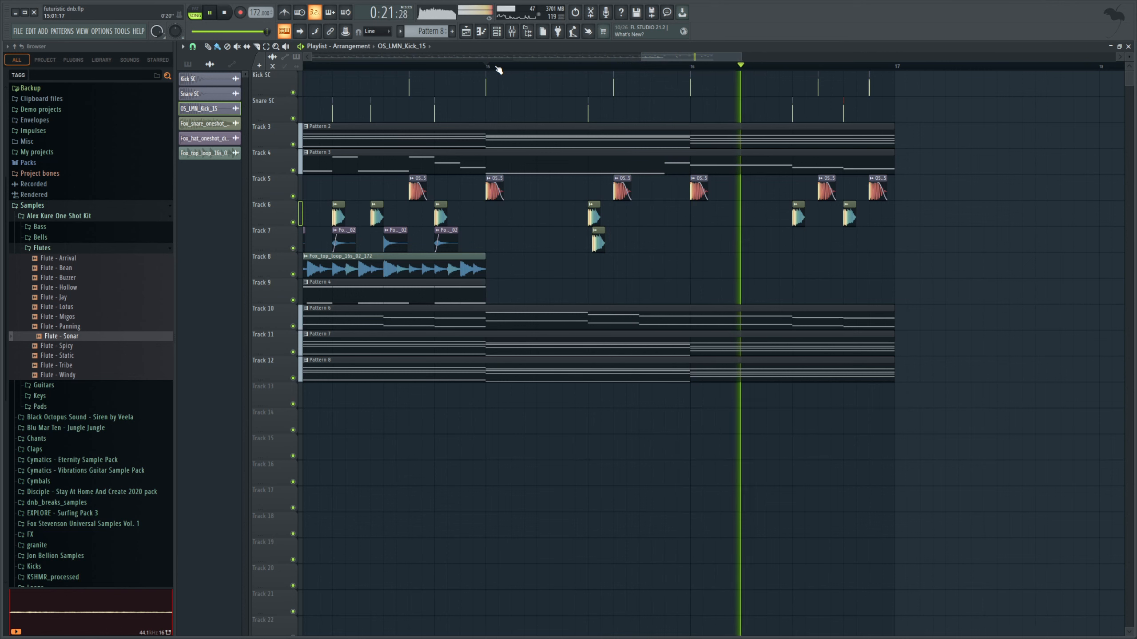
pyautogui.press('space')
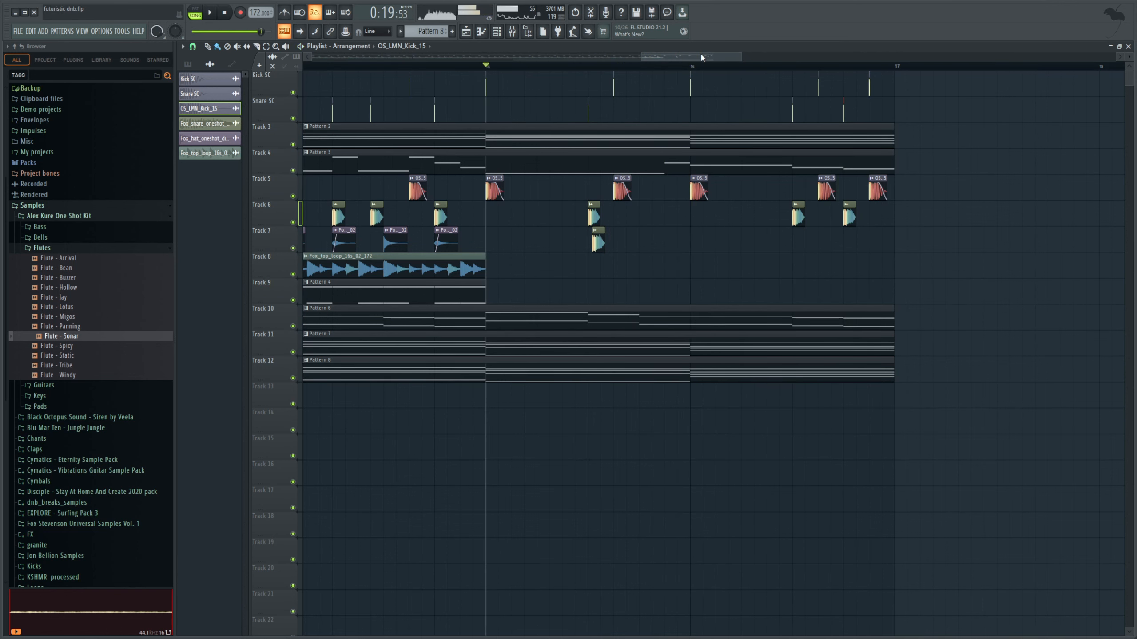
pyautogui.scroll(3, 703, 58)
pyautogui.moveTo(710, 56); pyautogui.dragTo(875, 109)
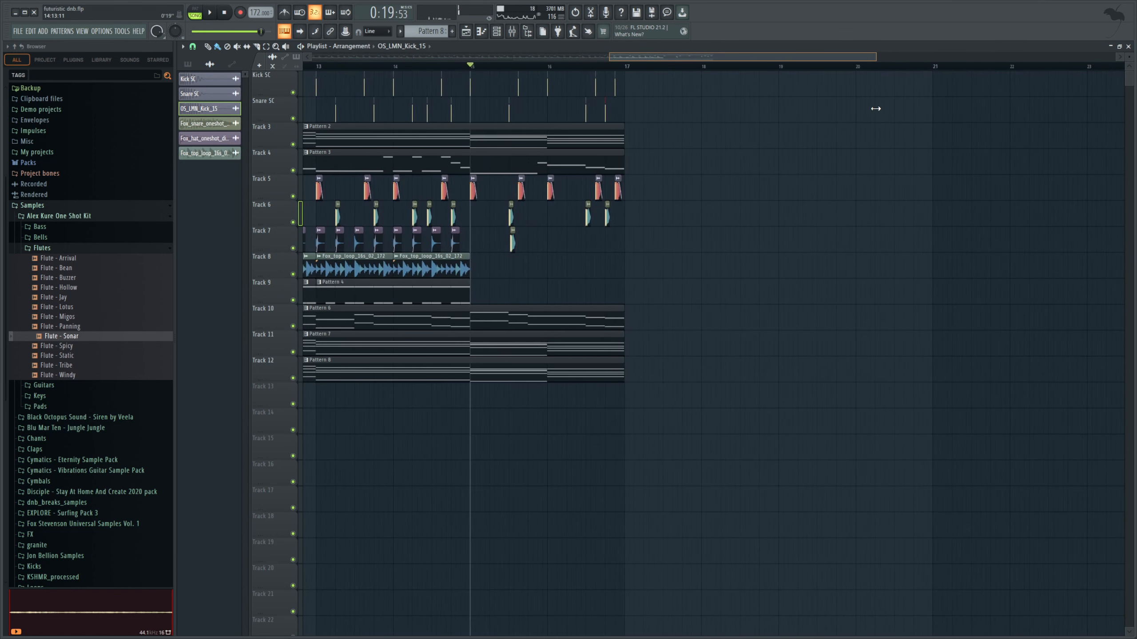
pyautogui.scroll(2, 675, 61)
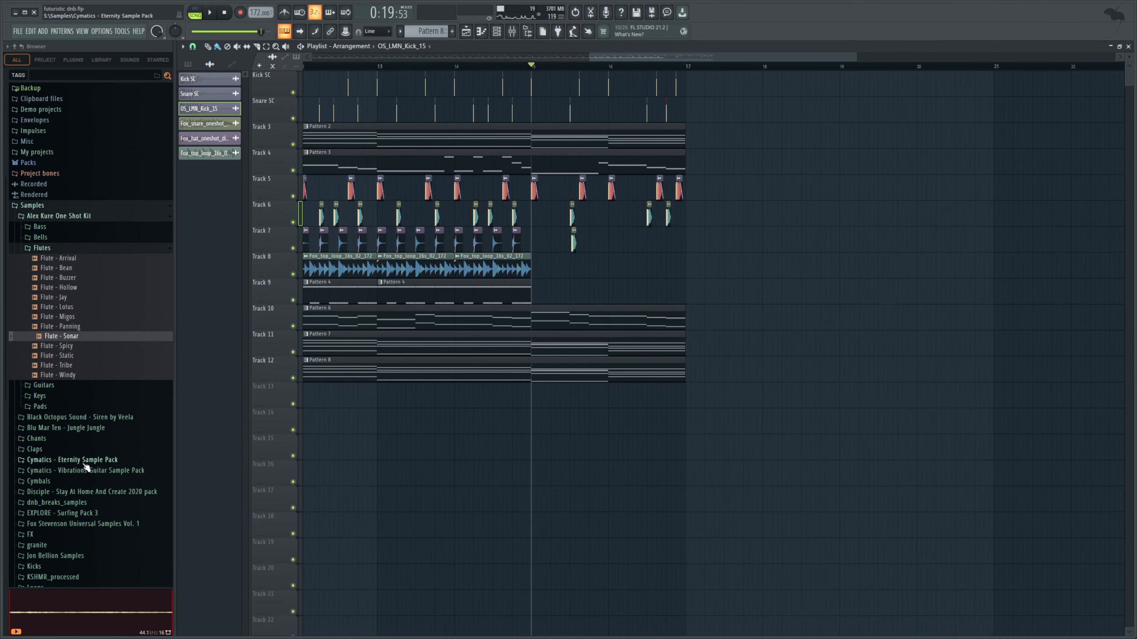
# - Place the Fox_FX_impact_crash_01 sample from the Fox Stevenson Universal Samples Vol. 1 FX_Hits folder on Track 13 at bar 15
pyautogui.click(83, 523)
pyautogui.click(67, 401)
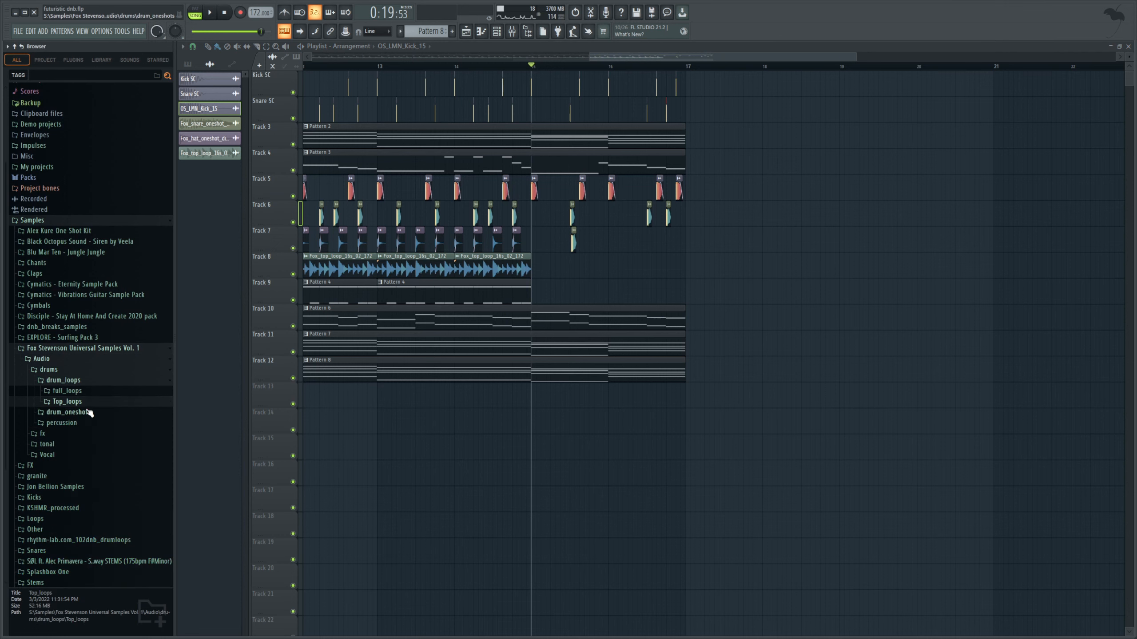
pyautogui.click(74, 435)
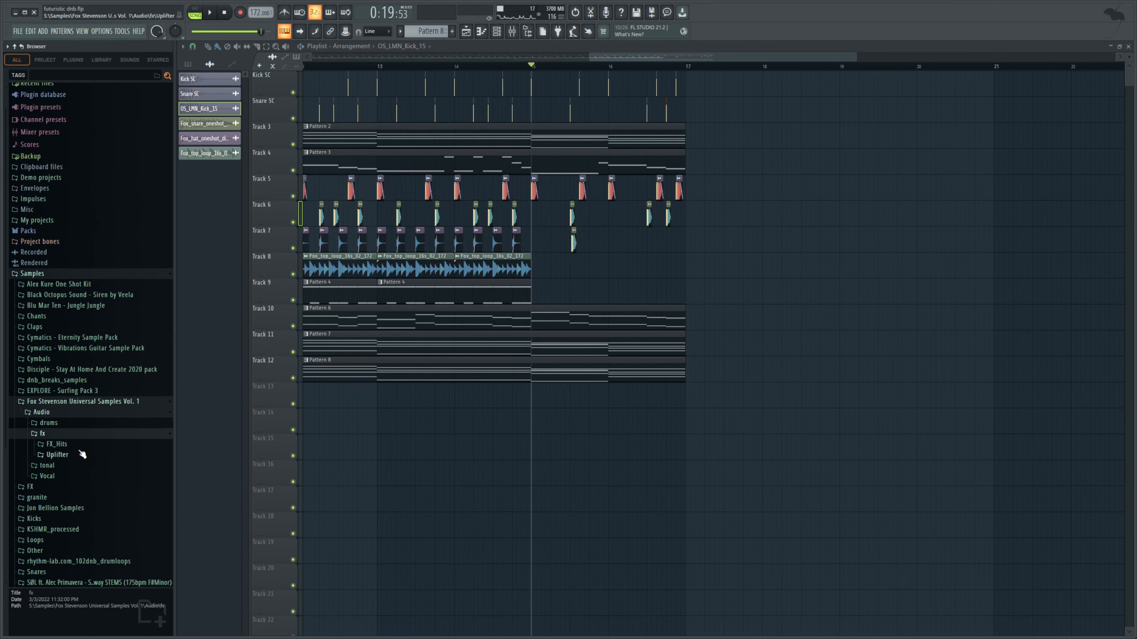
pyautogui.click(71, 445)
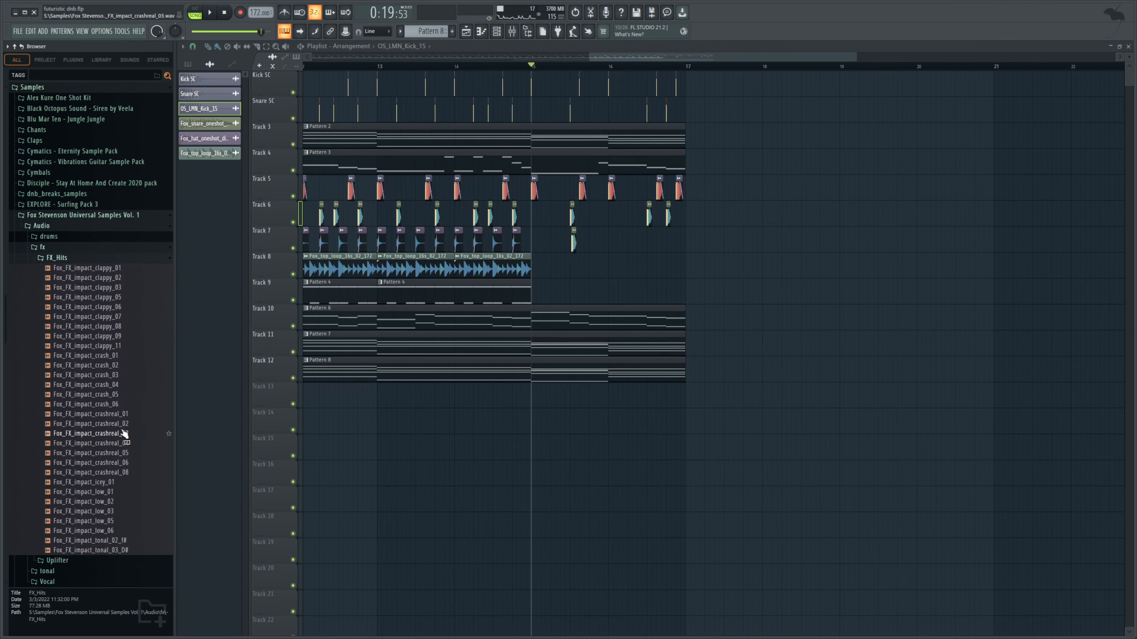
pyautogui.moveTo(88, 355); pyautogui.dragTo(574, 414)
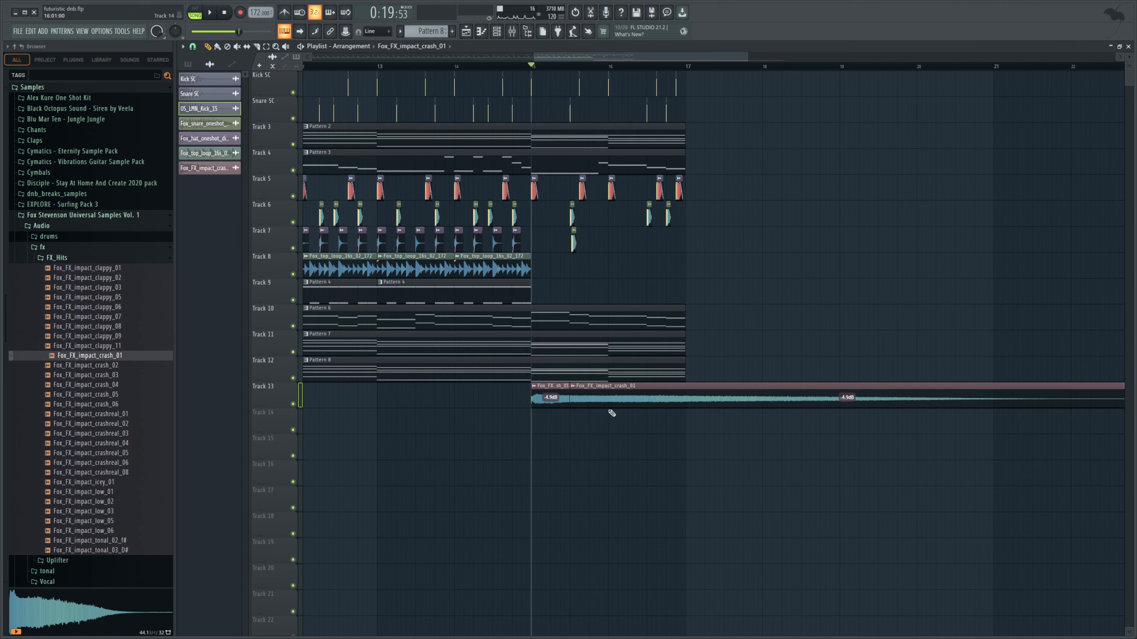
# - Split the crash clip, align its long second piece with the second kick of bar 15, lower that piece to -7.9 dB, and play it back
pyautogui.press('space')
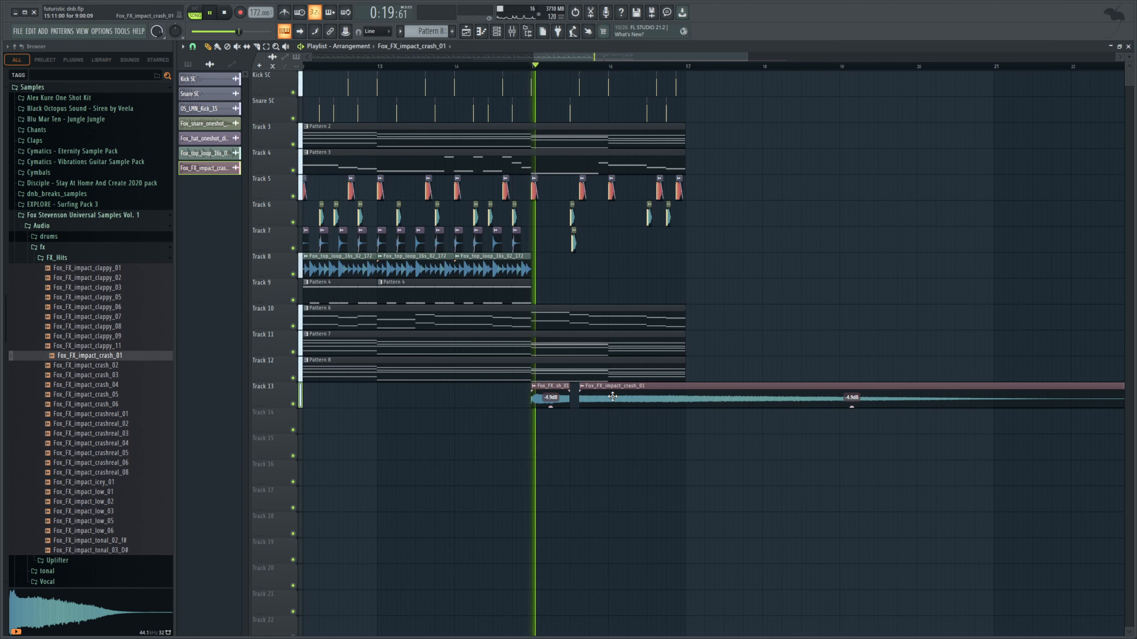
pyautogui.press('space')
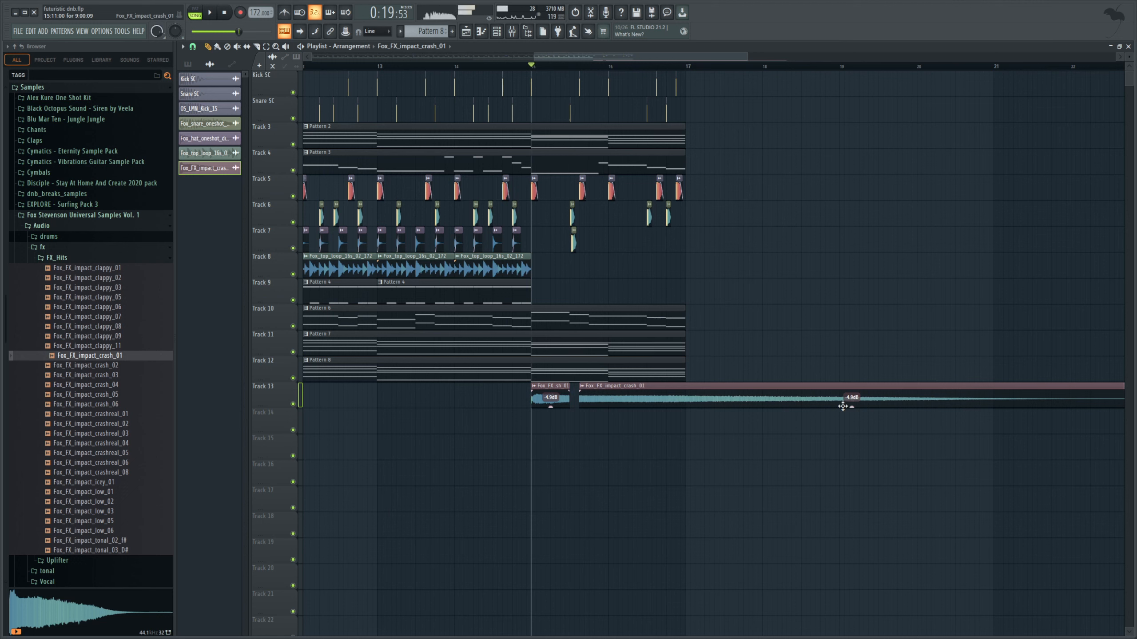
pyautogui.moveTo(843, 406); pyautogui.dragTo(843, 412)
pyautogui.press('space')
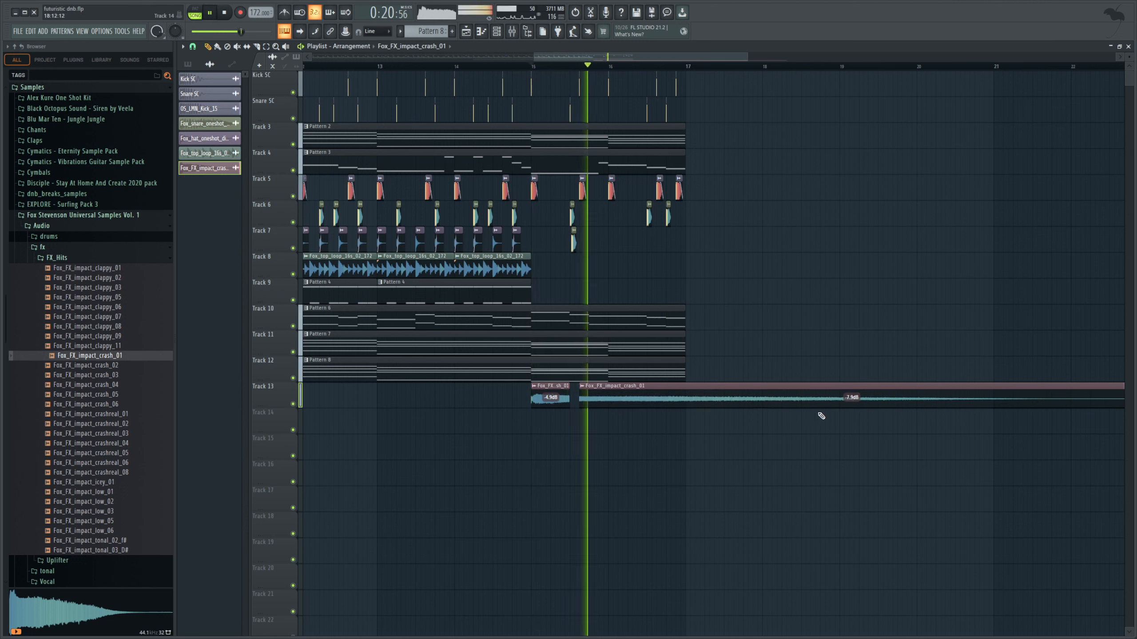
pyautogui.press('space')
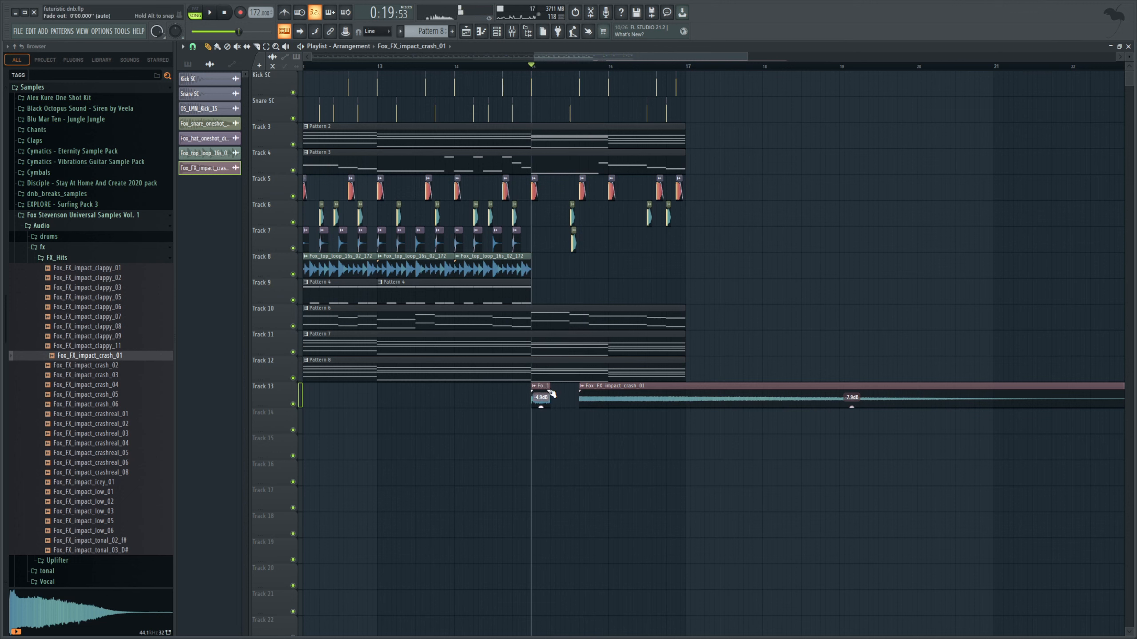
# - Trim the first two crash pieces to short hits, start the remaining long piece at bar 16, and play the break
pyautogui.press('space')
pyautogui.press('space')
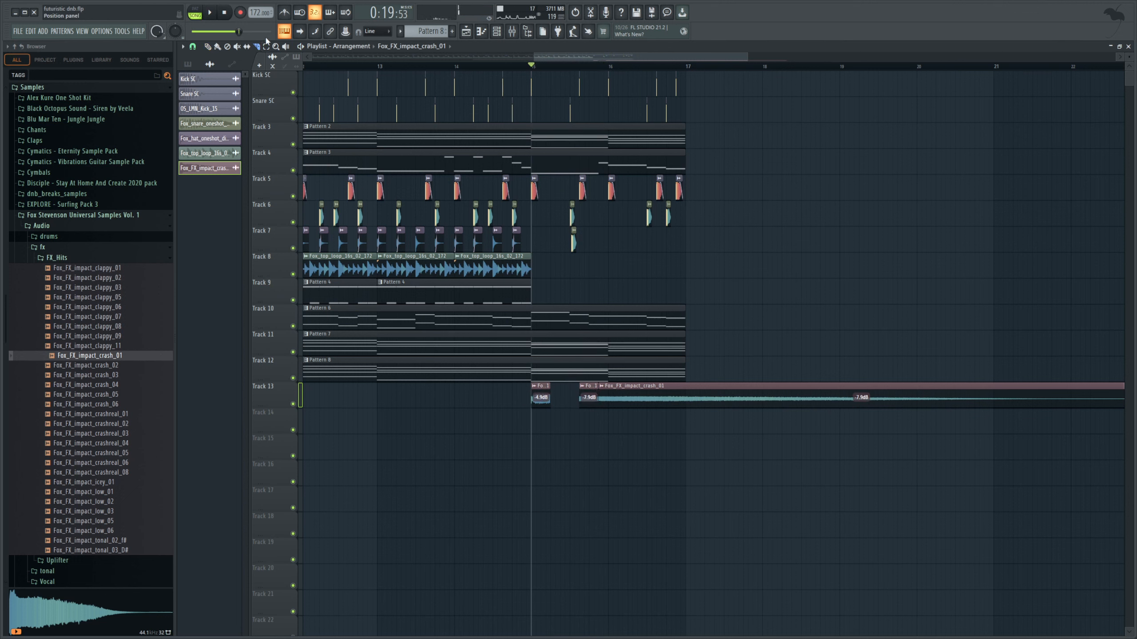
pyautogui.moveTo(652, 403); pyautogui.dragTo(662, 404)
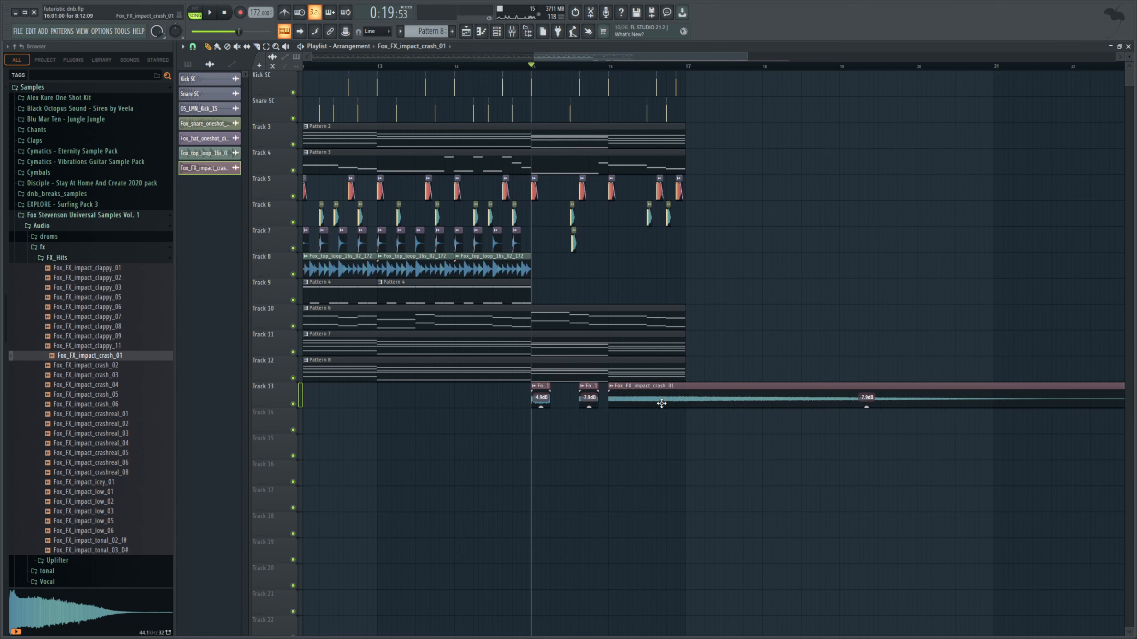
pyautogui.press('space')
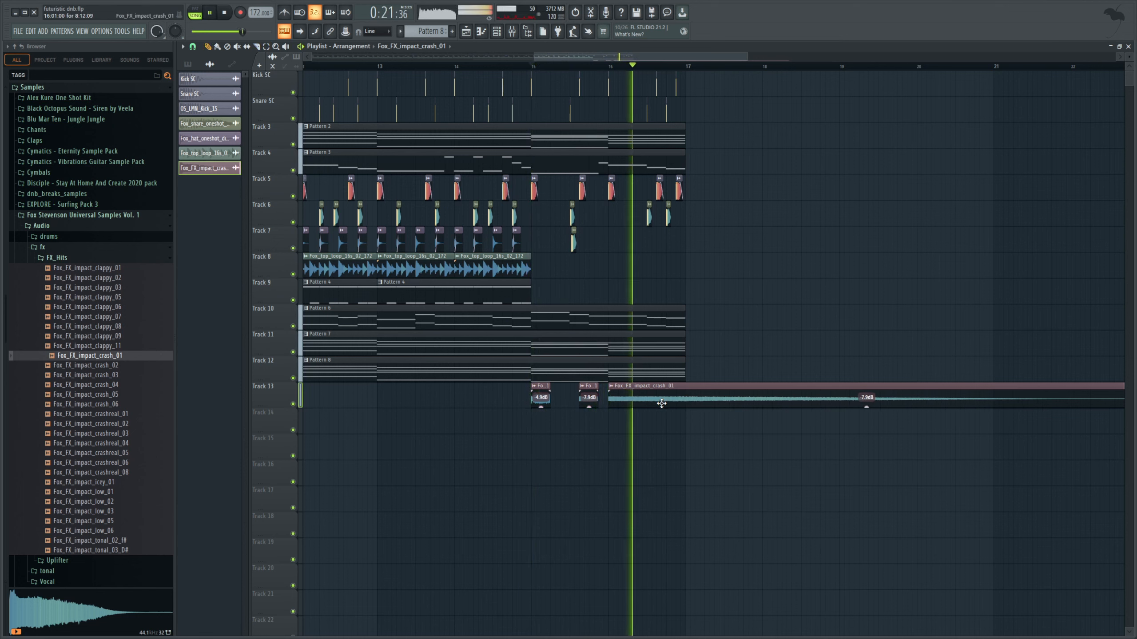
pyautogui.press('space')
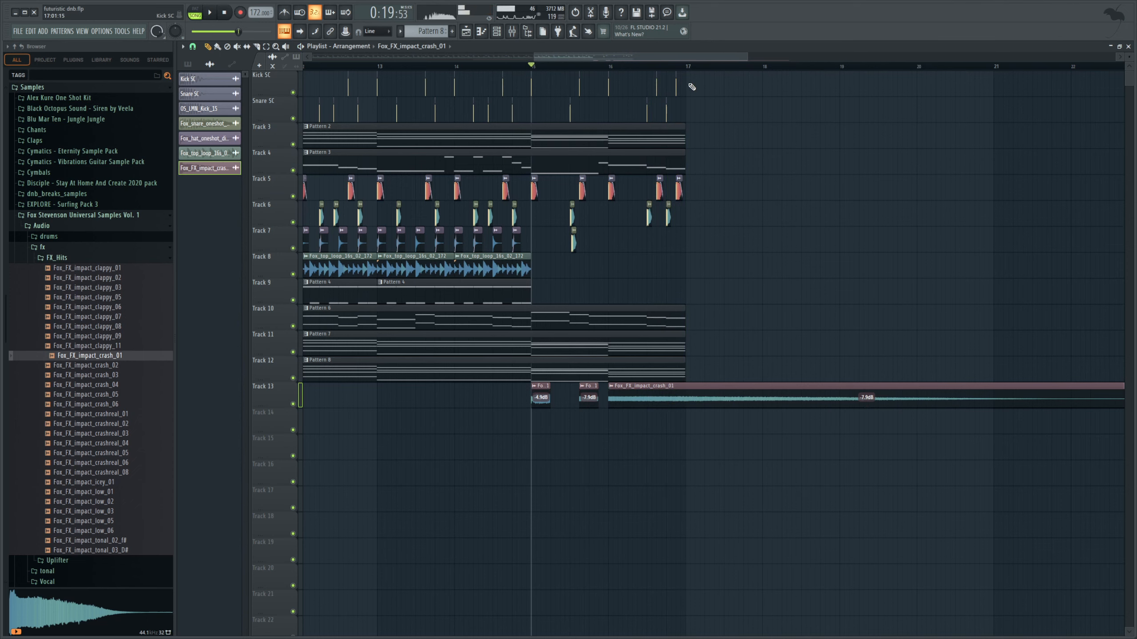
# - Duplicate the kick, snare, drum, percussion and Pattern 4 clips of bars 1 to 16 to bar 17 and play the transition
pyautogui.click(686, 65)
pyautogui.scroll(-4, 686, 63)
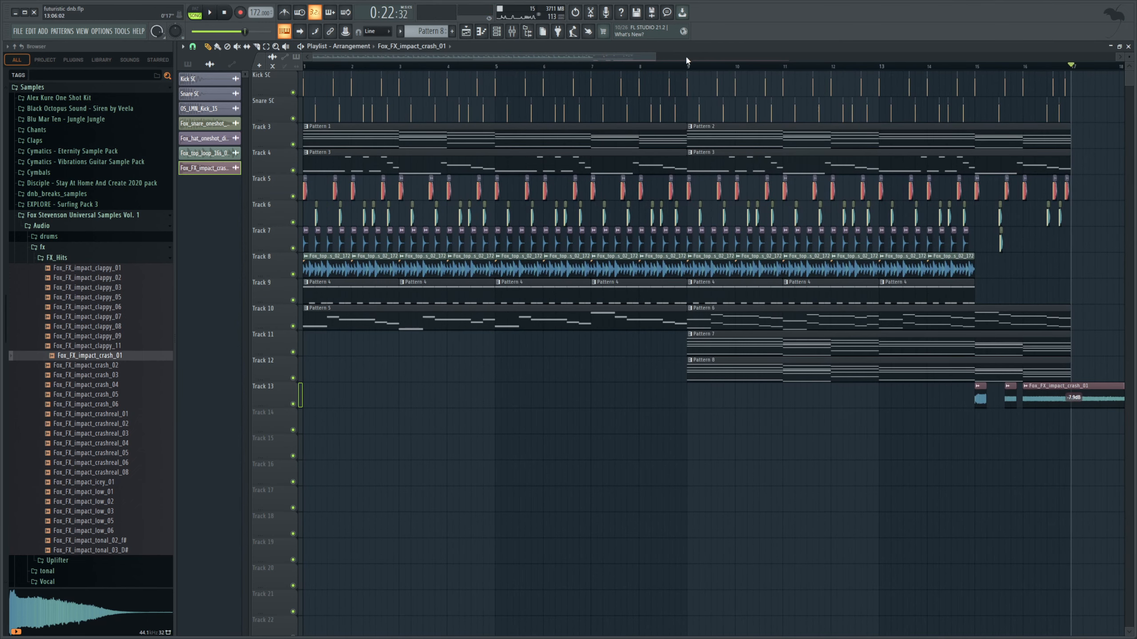
pyautogui.scroll(-2, 686, 63)
pyautogui.moveTo(948, 276); pyautogui.dragTo(302, 173)
pyautogui.moveTo(908, 122); pyautogui.dragTo(194, 52)
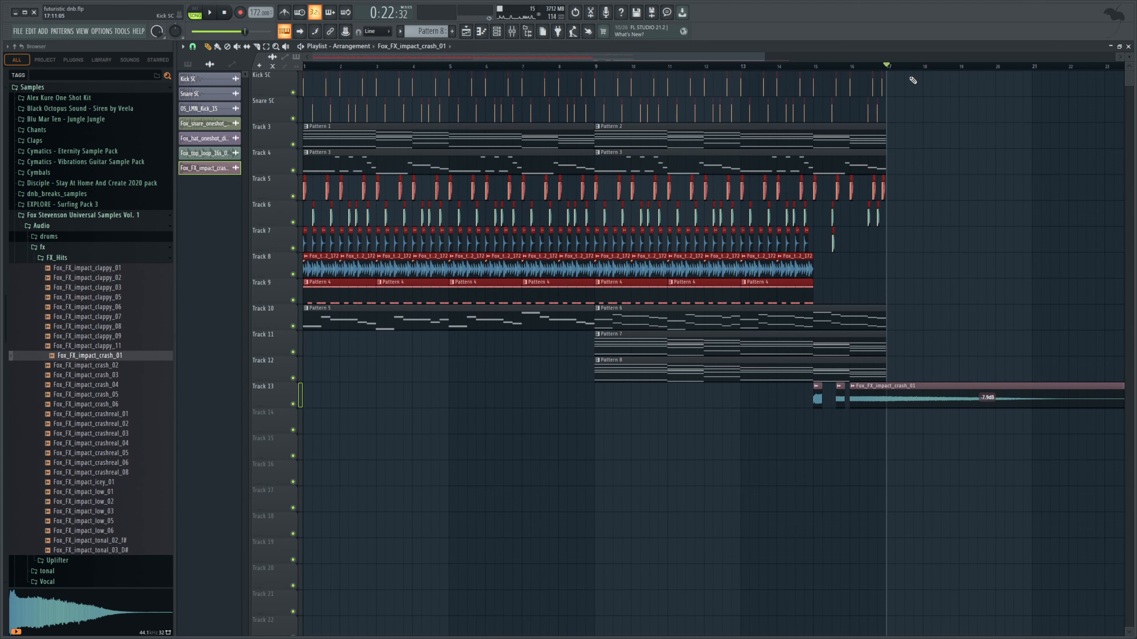
pyautogui.hotkey('ctrl', 'b')
pyautogui.click(819, 66)
pyautogui.press('space')
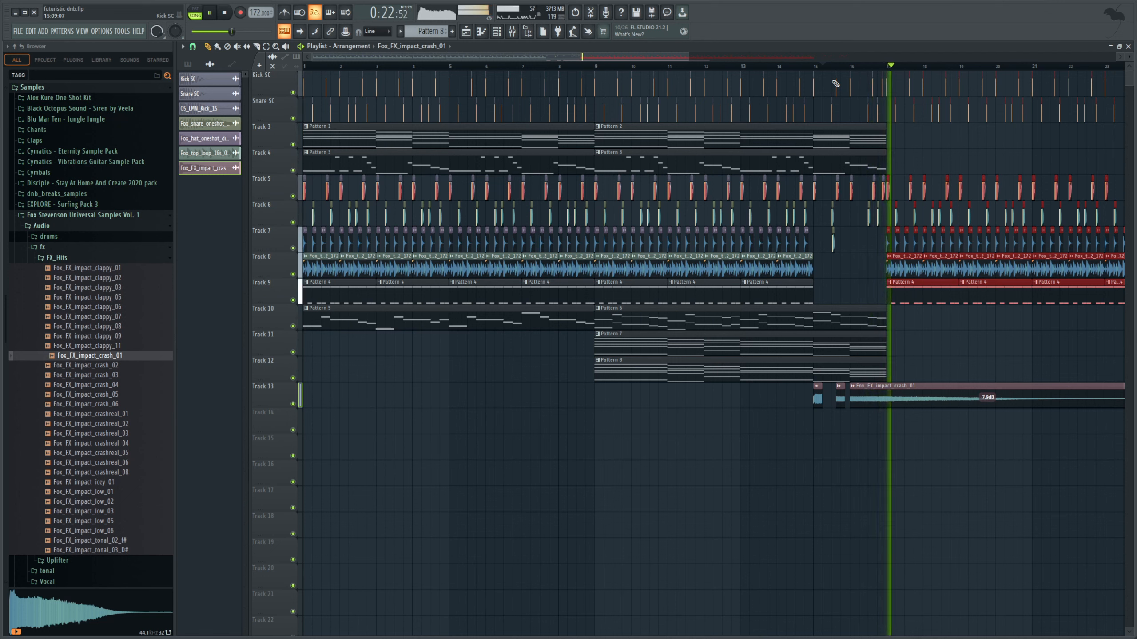
pyautogui.press('space')
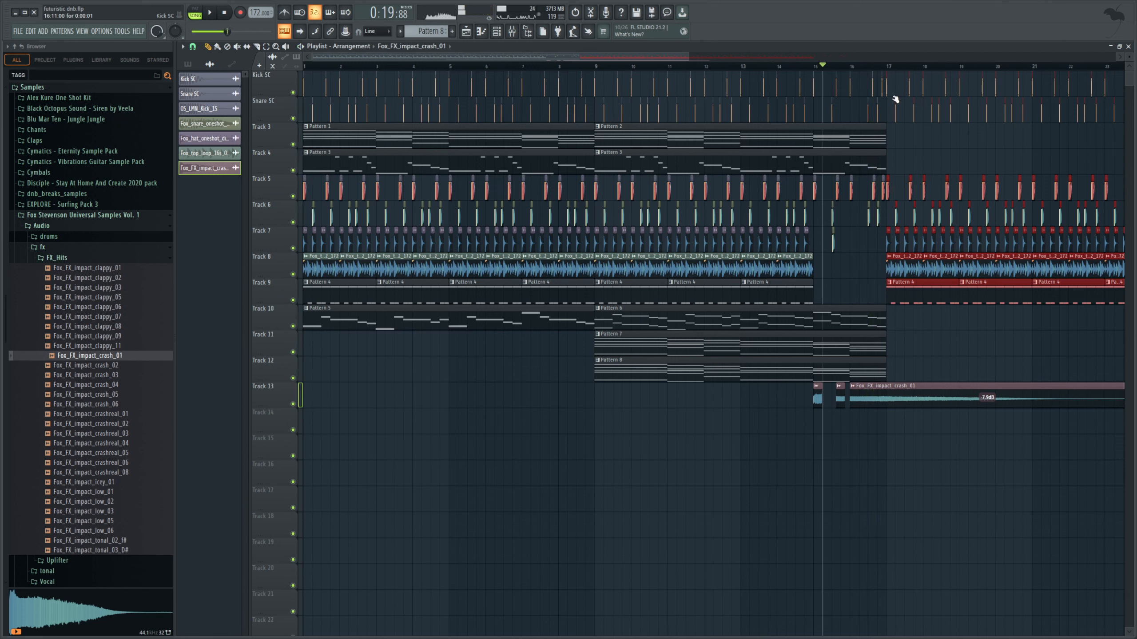
# - Place Pattern 7, Pattern 8 and Pattern 3 at bar 17 on Tracks 11, 12 and 4, and play the new section
pyautogui.click(869, 354)
pyautogui.click(890, 346)
pyautogui.click(891, 368)
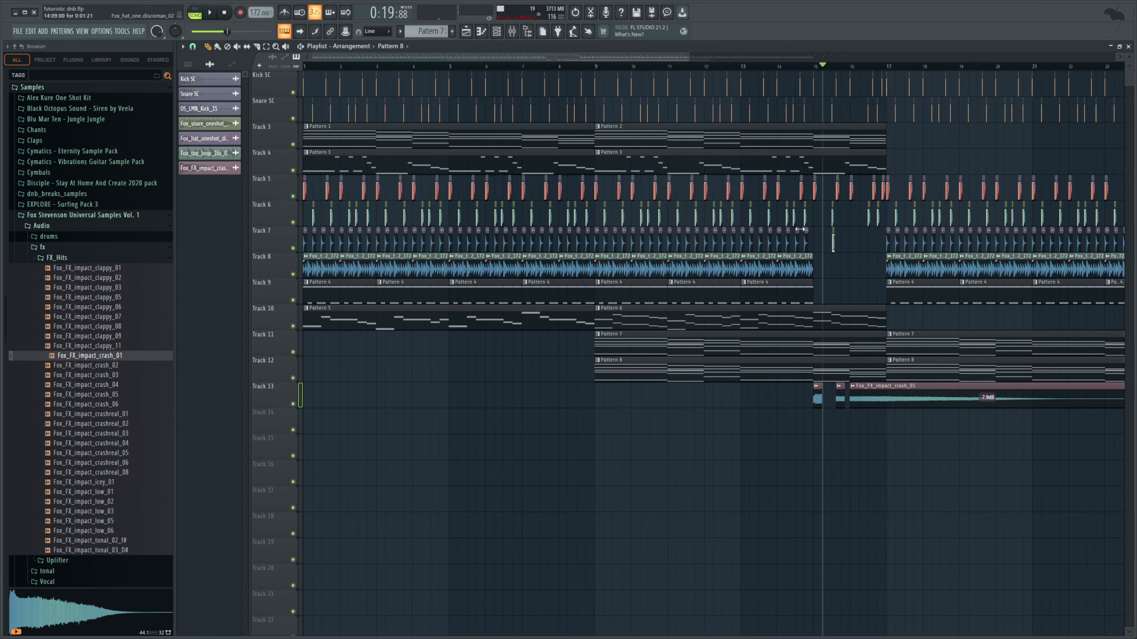
pyautogui.click(889, 164)
pyautogui.press('space')
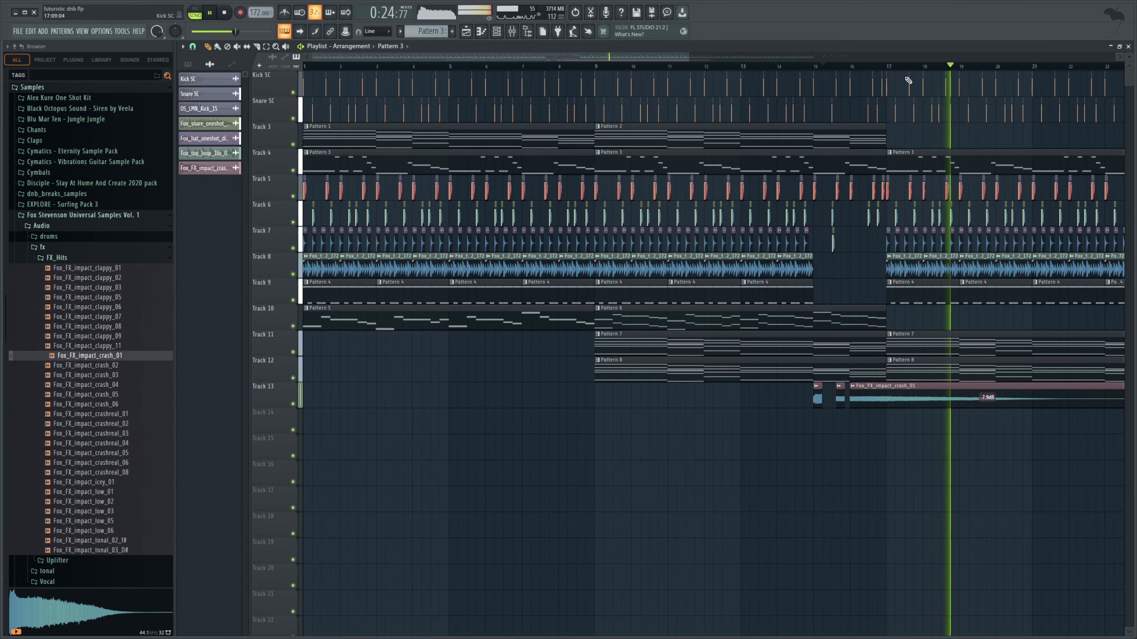
# - Remove the Pattern 8 clip starting at bar 17 from Track 12 and play the section again
pyautogui.moveTo(700, 54); pyautogui.dragTo(812, 55)
pyautogui.press('space')
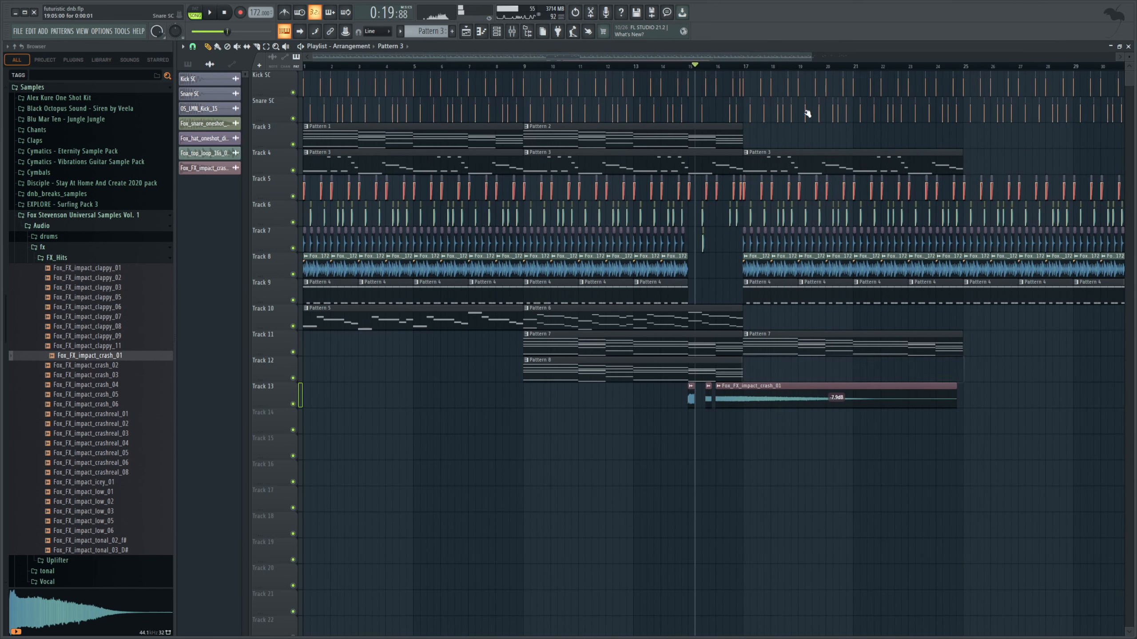
pyautogui.press('space')
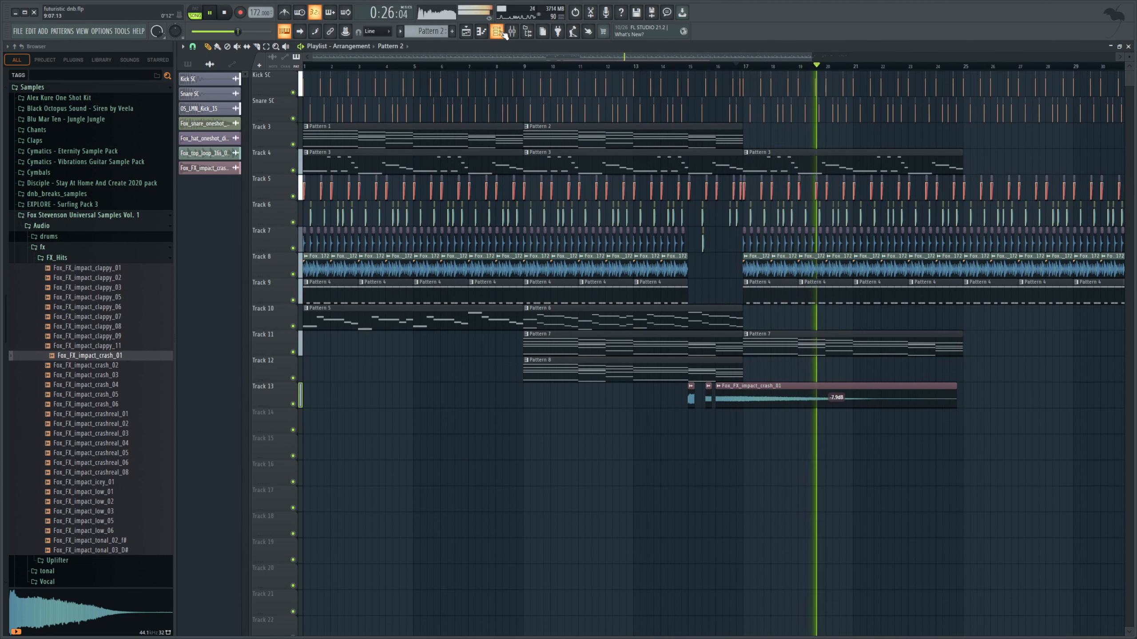
# - Copy the Pattern 2 chords and paste them into a new Serum #6 channel in Pattern 9
pyautogui.press('F6')
pyautogui.press('space')
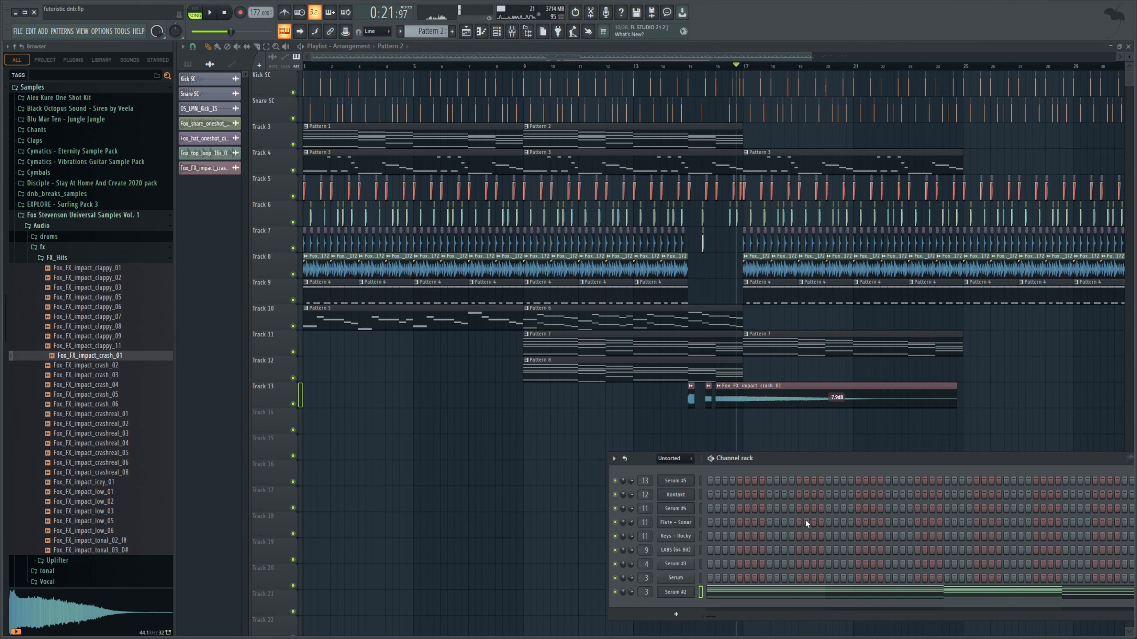
pyautogui.press('F4')
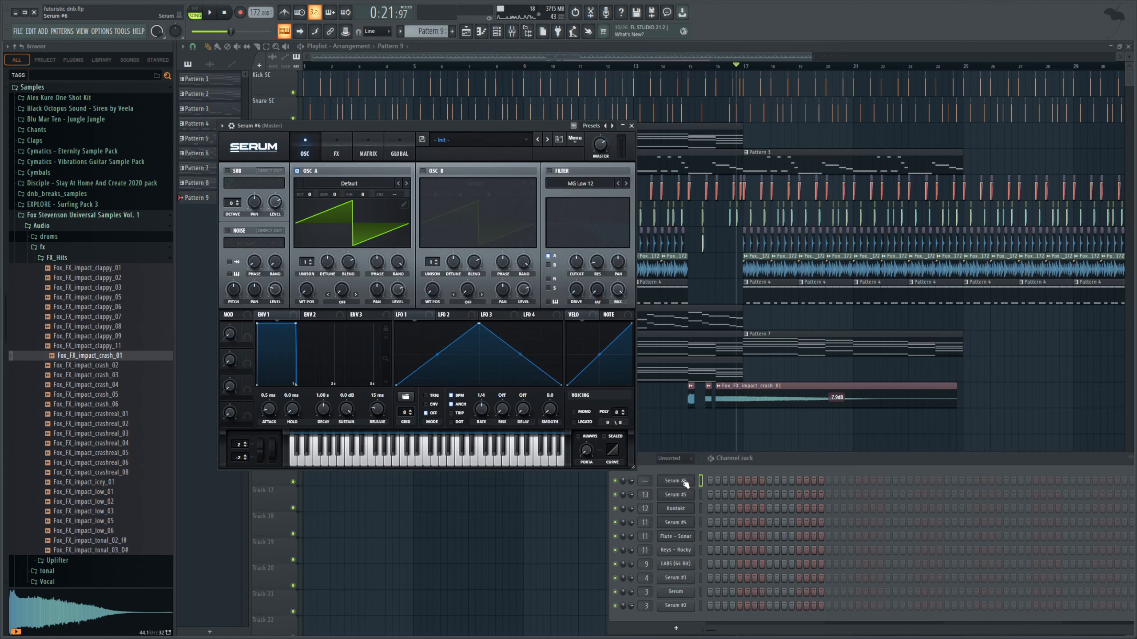
pyautogui.hotkey('ctrl', 'v')
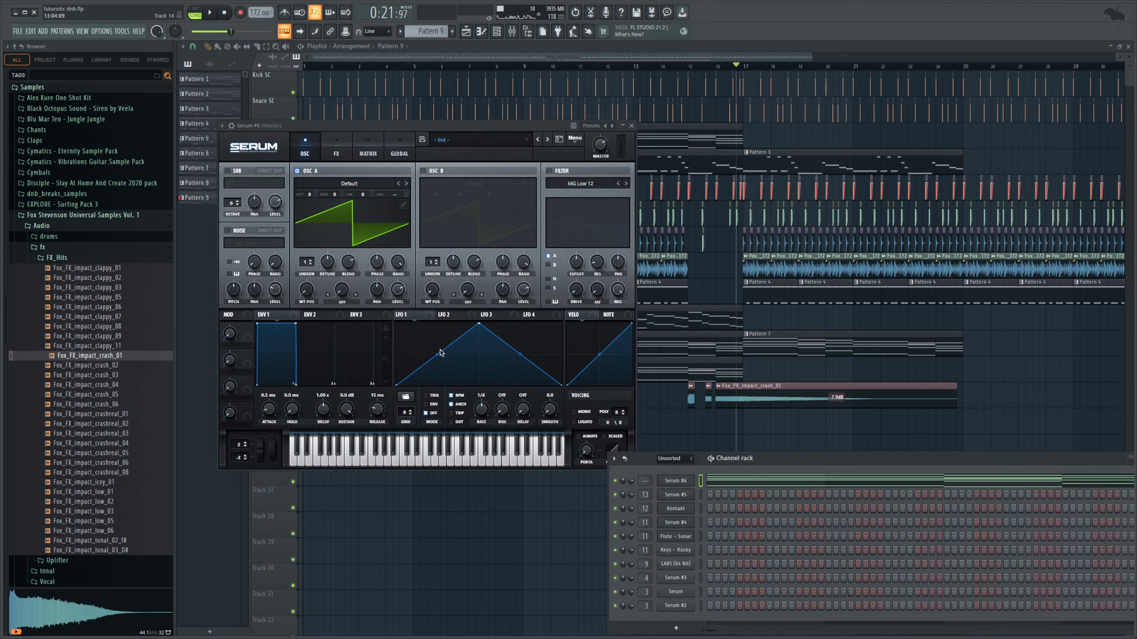
# - Raise the unison voices of Serum #6's oscillator A while auditioning Pattern 9, and enable its EQ effect
pyautogui.moveTo(306, 261)
pyautogui.mouseDown()
pyautogui.moveTo(325, 236)
pyautogui.moveTo(312, 274)
pyautogui.mouseUp()
pyautogui.press('space')
pyautogui.press('l')
pyautogui.click(336, 154)
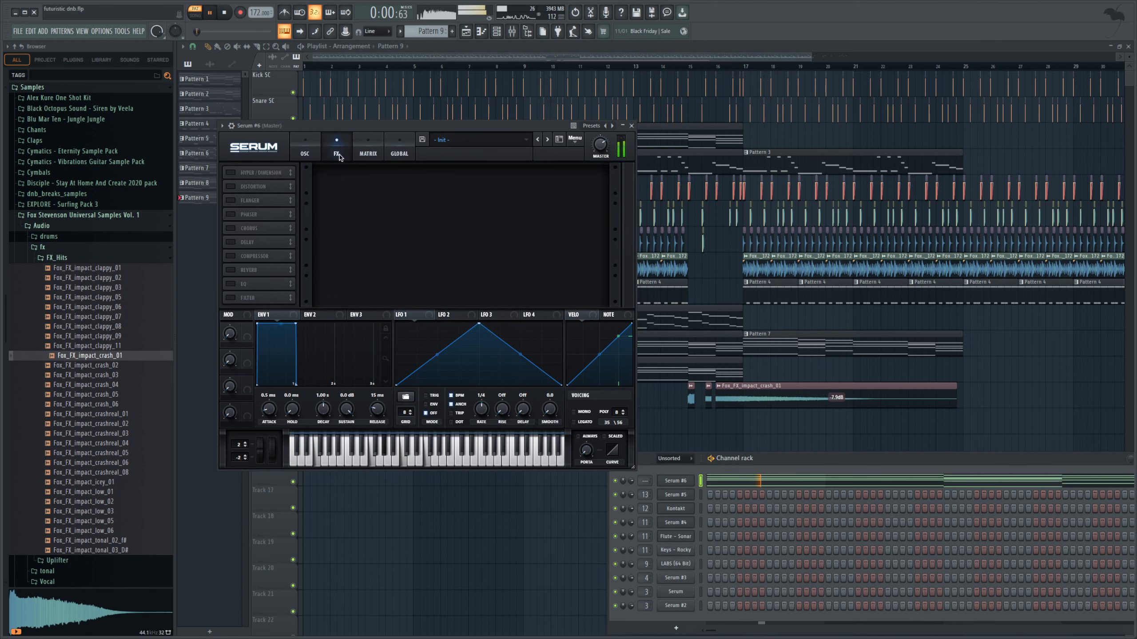
pyautogui.click(230, 284)
pyautogui.click(305, 154)
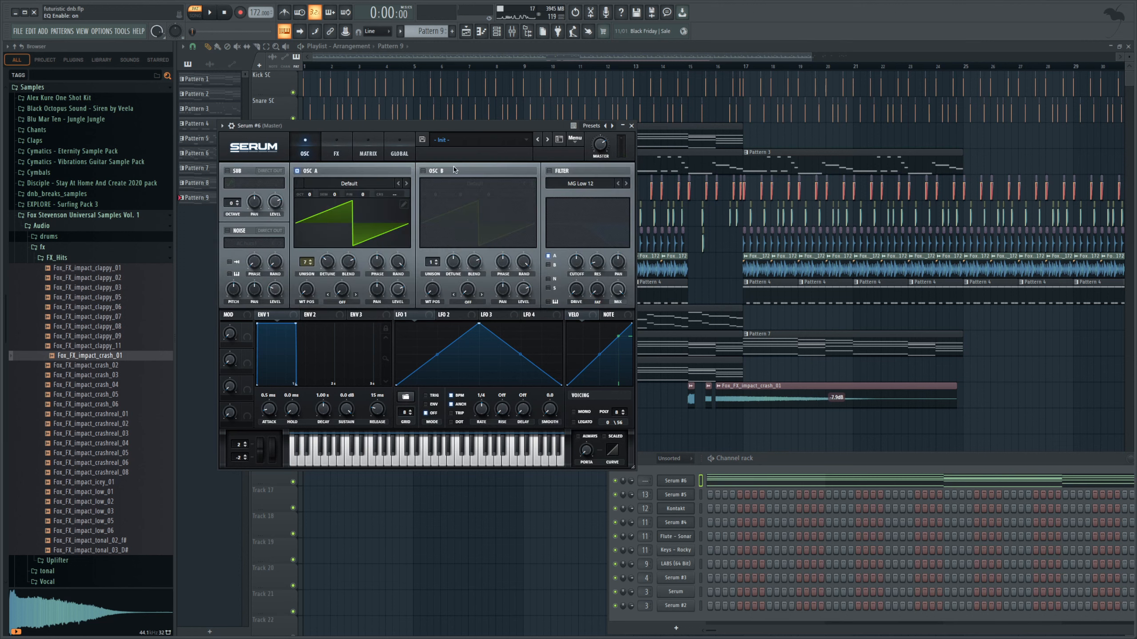
# - Enable Serum #6's MG Low 12 filter, modulate its cutoff with LFO 1, and reshape the LFO into a falling ramp during playback
pyautogui.click(549, 171)
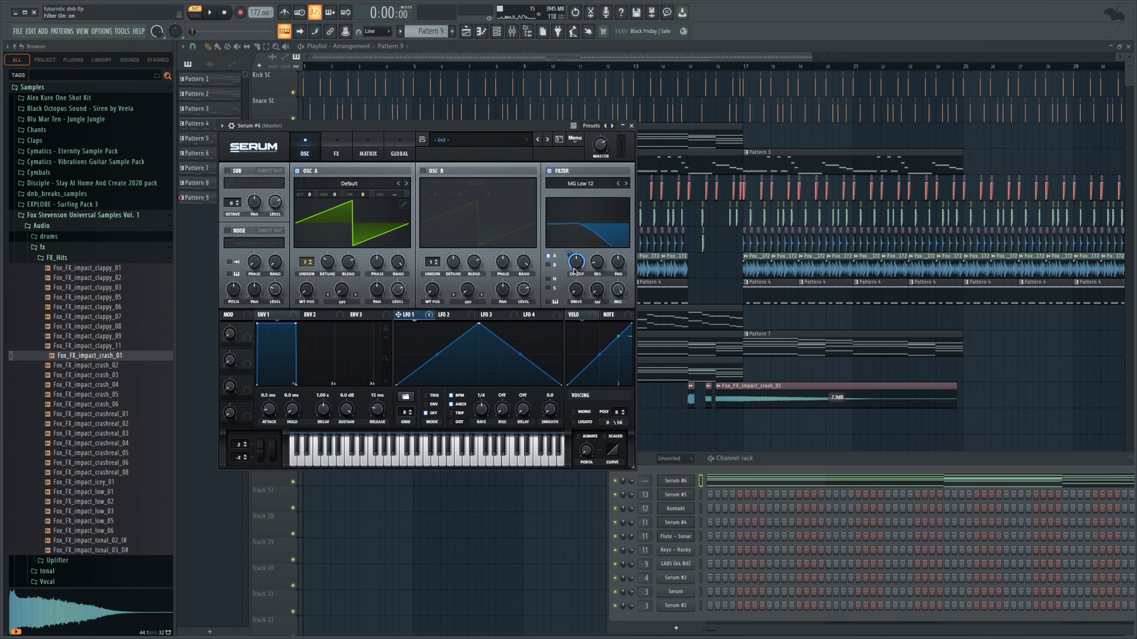
pyautogui.moveTo(576, 271); pyautogui.dragTo(578, 251)
pyautogui.press('space')
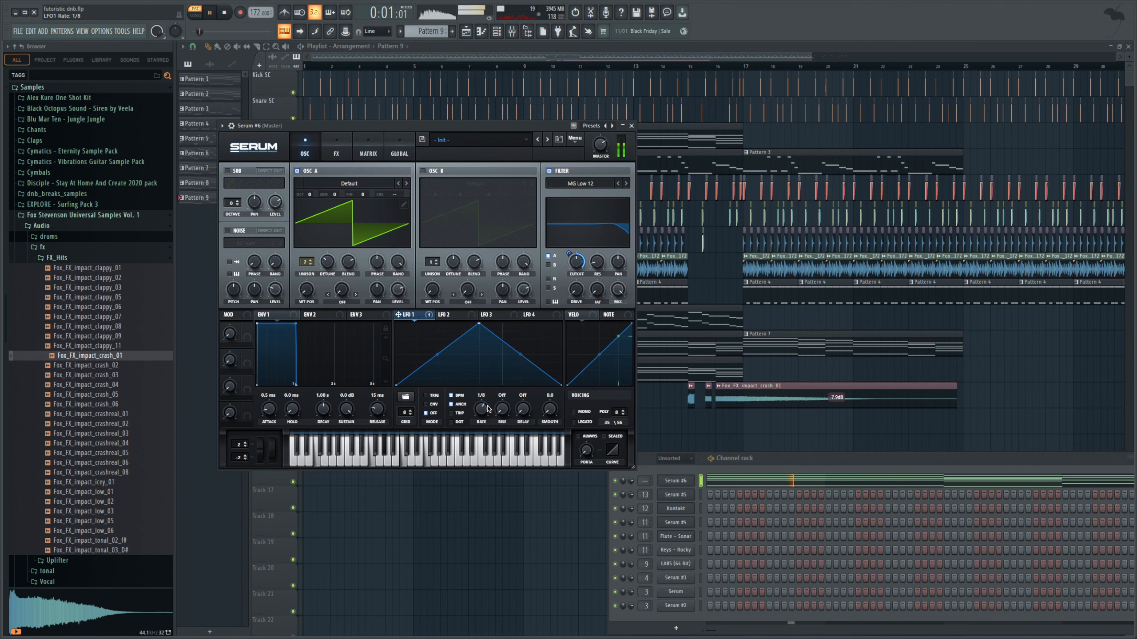
pyautogui.moveTo(484, 327); pyautogui.dragTo(393, 321)
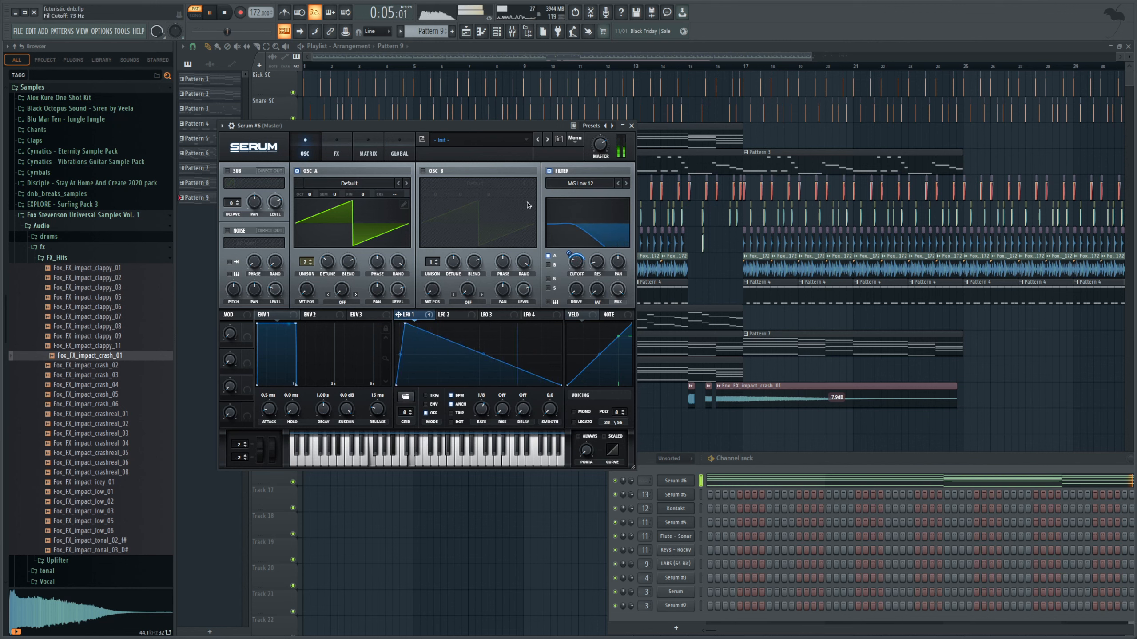
pyautogui.click(336, 153)
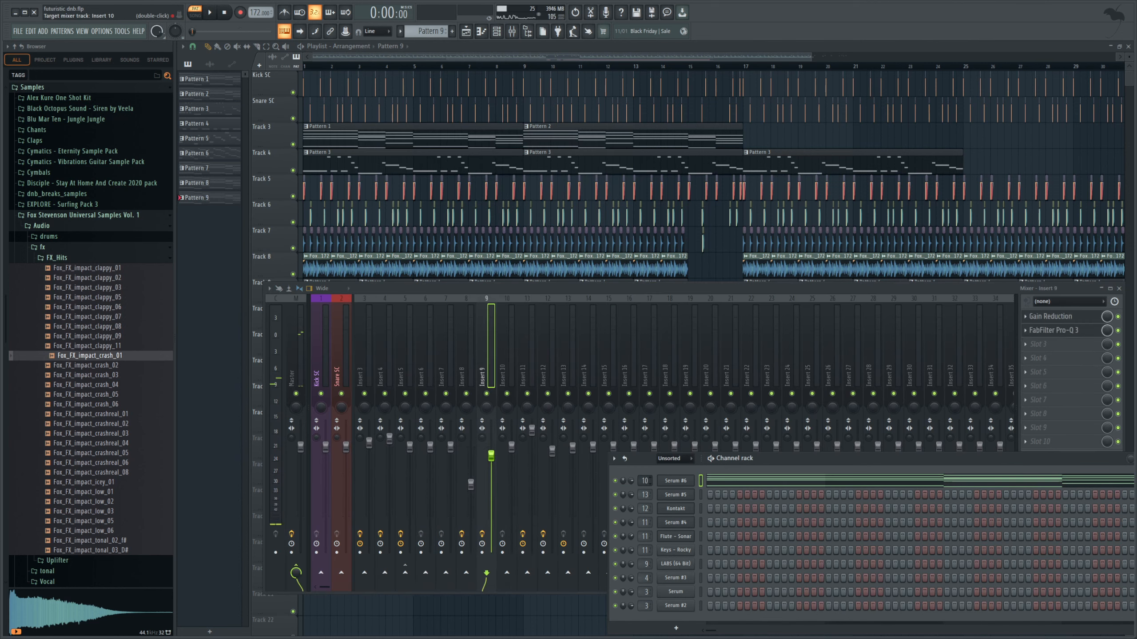
# - Route Serum #6 through mixer insert 14 into insert 5, and place Pattern 9 on Track 14 at bar 17 for playback
pyautogui.moveTo(647, 492); pyautogui.dragTo(647, 486)
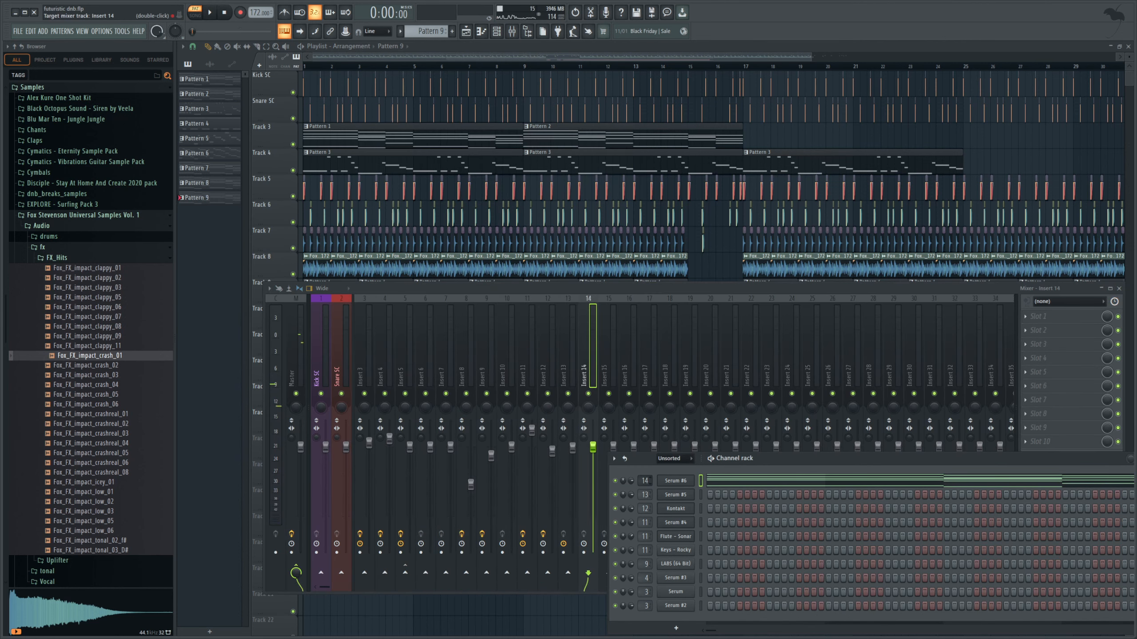
pyautogui.click(408, 574)
pyautogui.press('space')
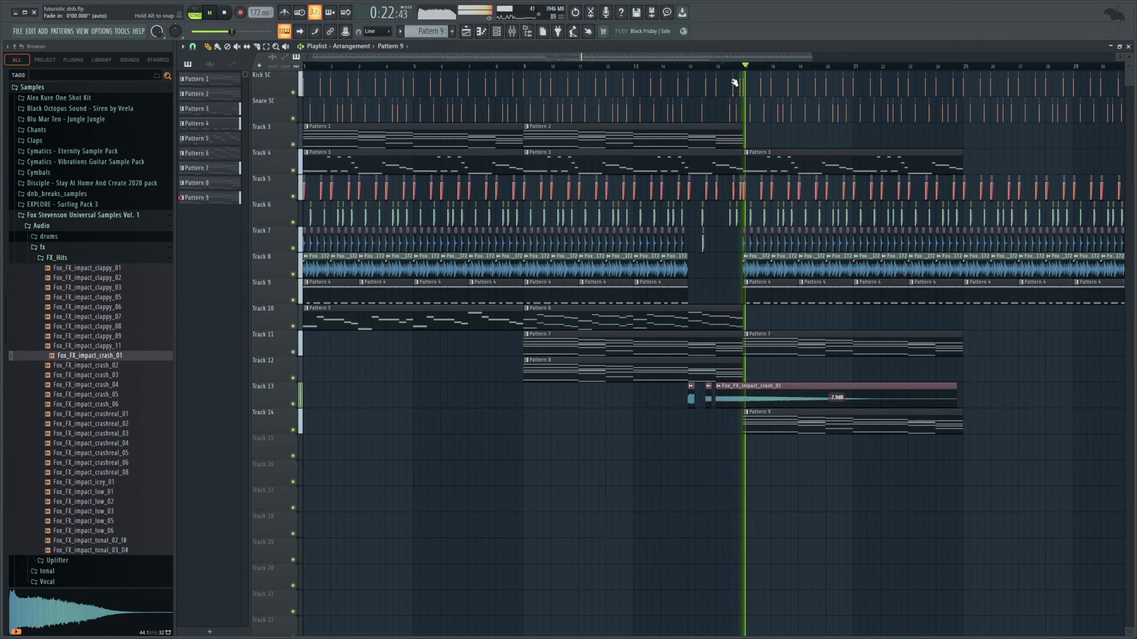
# - Raise the mixer fader of insert 14 for Serum #6 while the arrangement plays
pyautogui.press('F9')
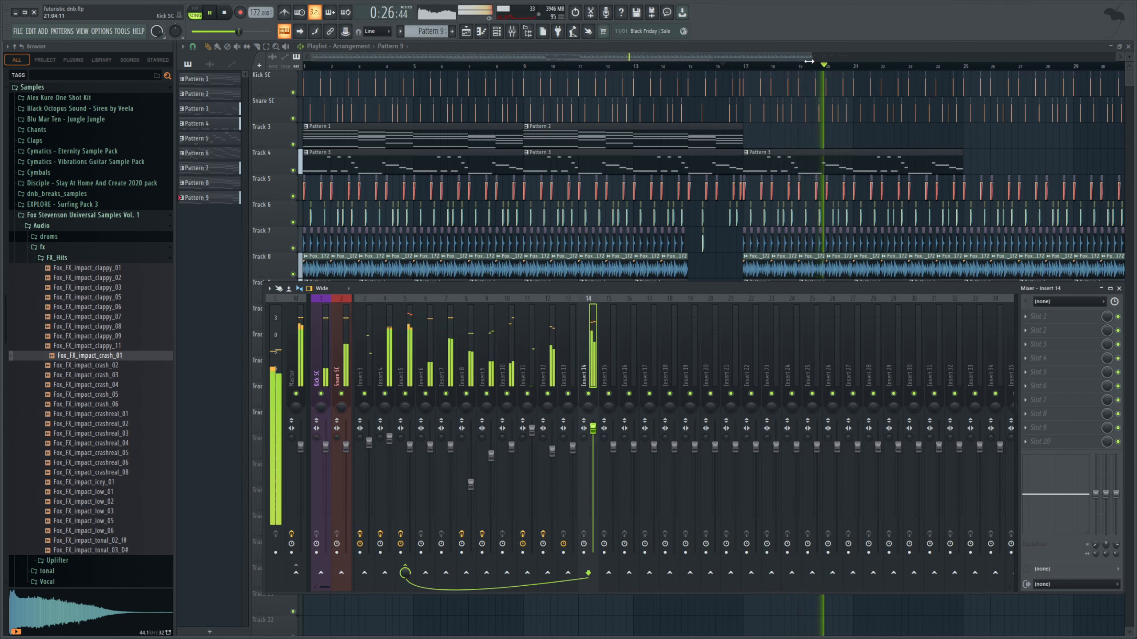
pyautogui.press('F9')
# - Add further Pattern 7, Pattern 9 and Pattern 3 clips at bar 25 on Tracks 11, 14 and 4
pyautogui.scroll(-2, 852, 156)
pyautogui.click(770, 347)
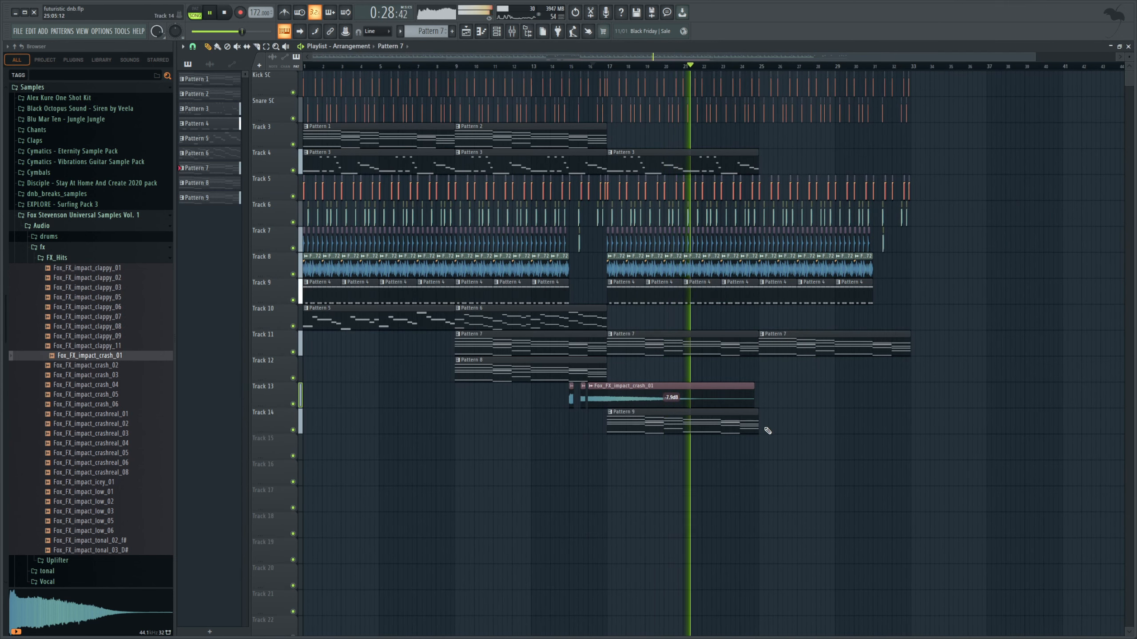
pyautogui.click(766, 423)
pyautogui.click(671, 164)
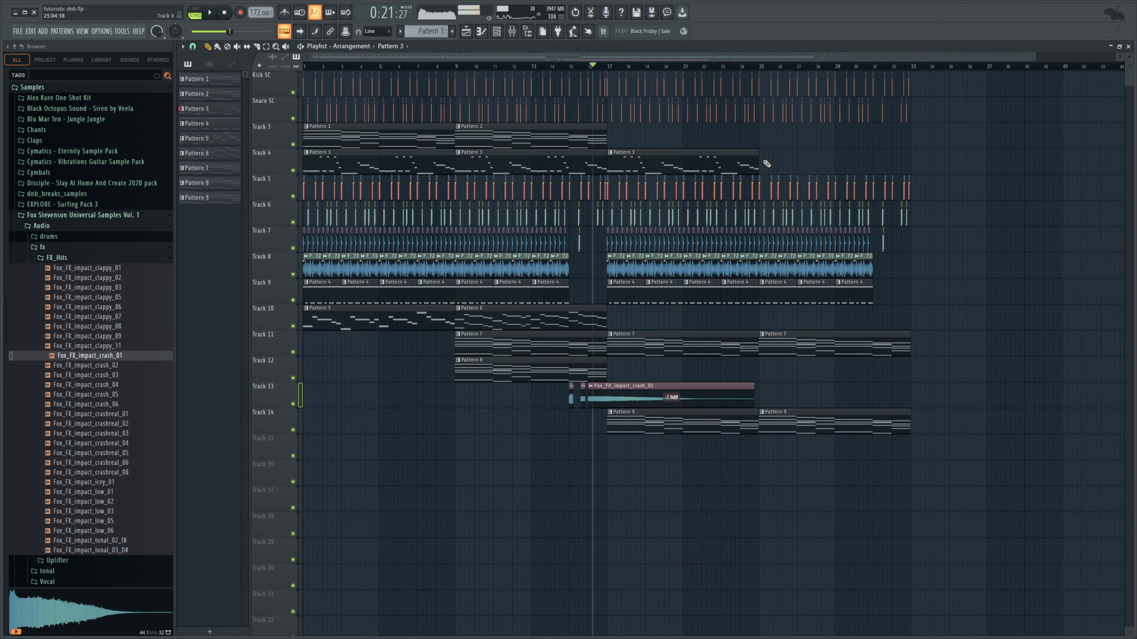
pyautogui.click(799, 158)
pyautogui.press('space')
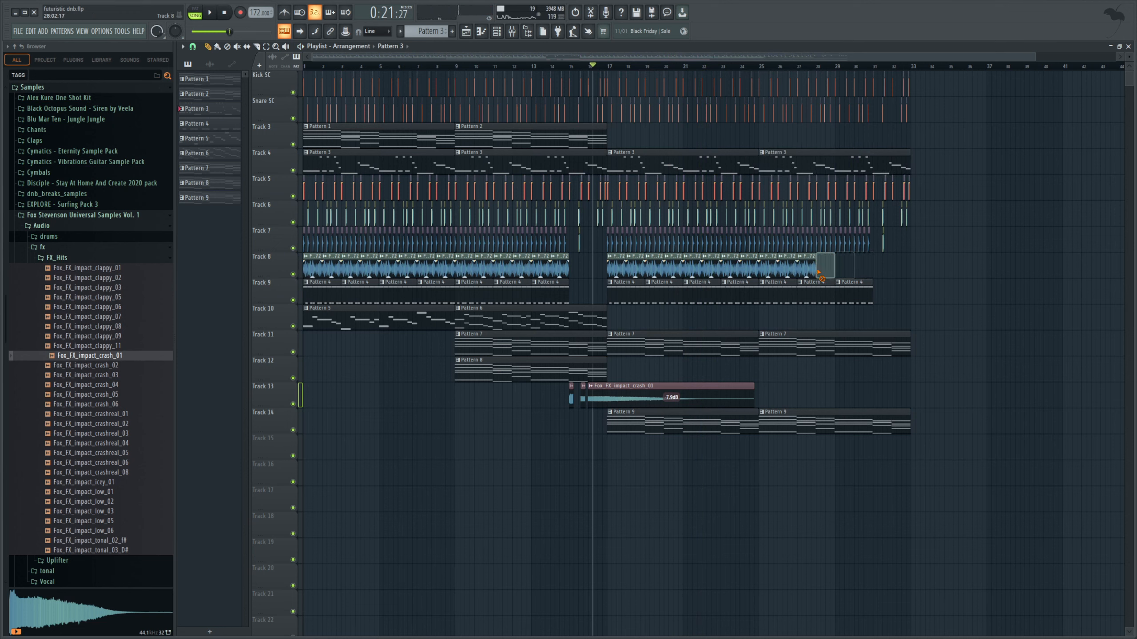
# - Replace Track 8's top loop from bar 17 onward with Fox_top_loop_easymode_01_172 clips on Track 15, lowered to -4.1 dB
pyautogui.press('space')
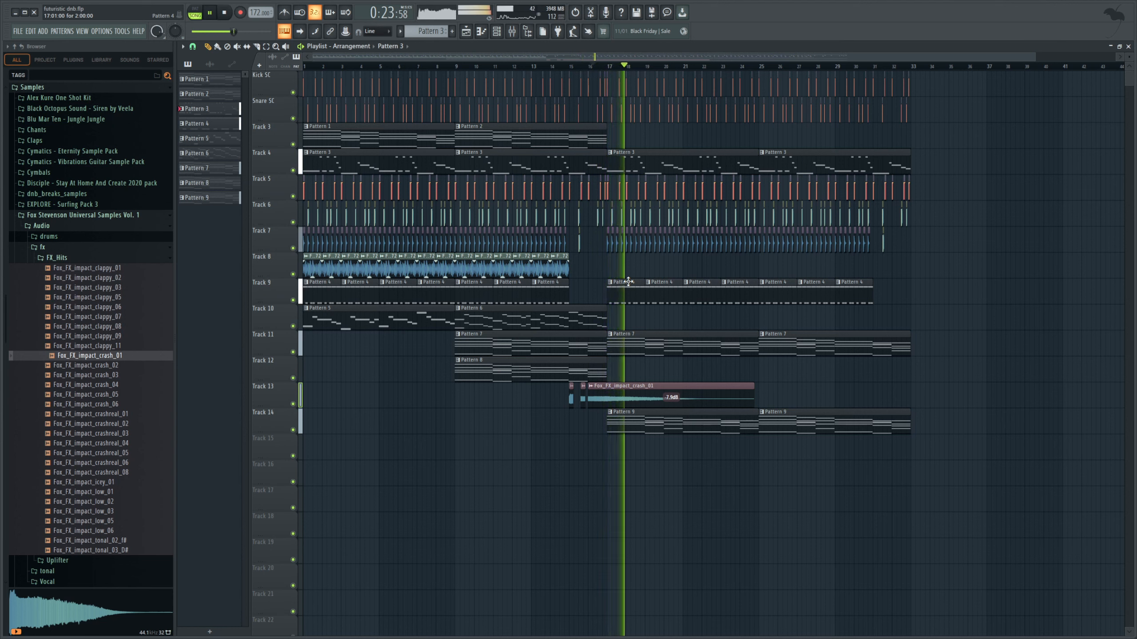
pyautogui.press('space')
pyautogui.scroll(4, 57, 360)
pyautogui.click(55, 355)
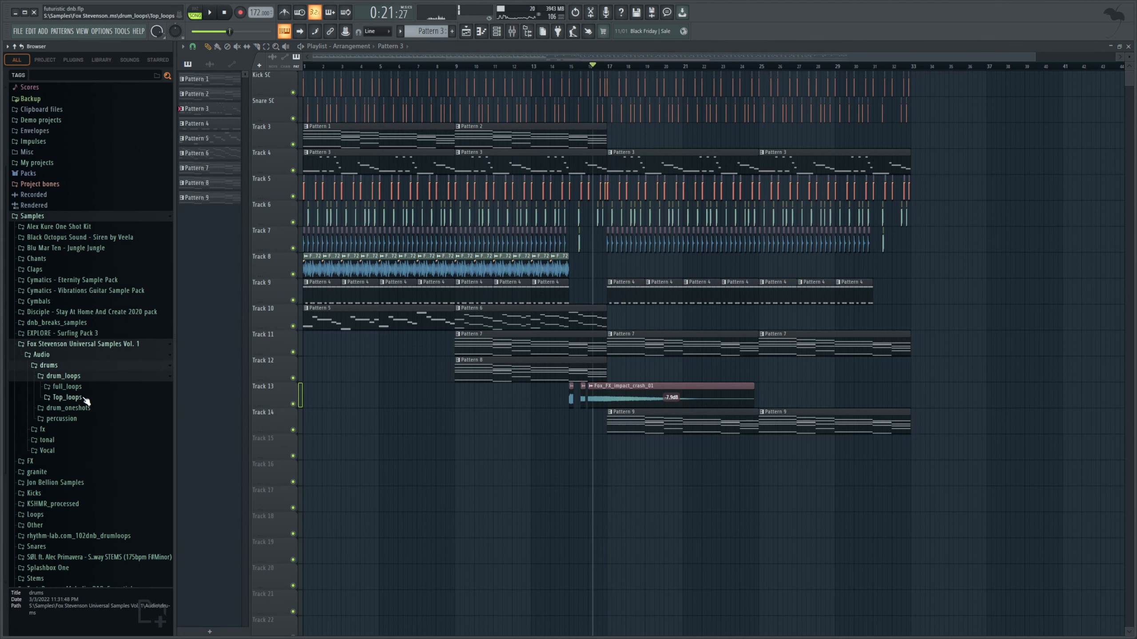
pyautogui.click(81, 398)
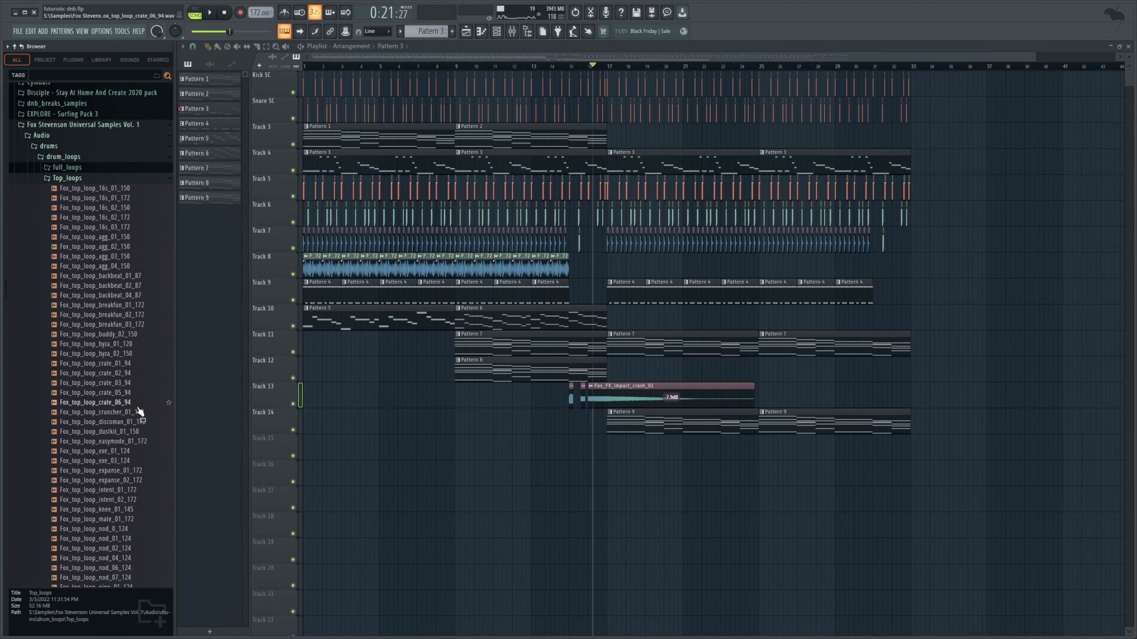
pyautogui.scroll(-4, 152, 430)
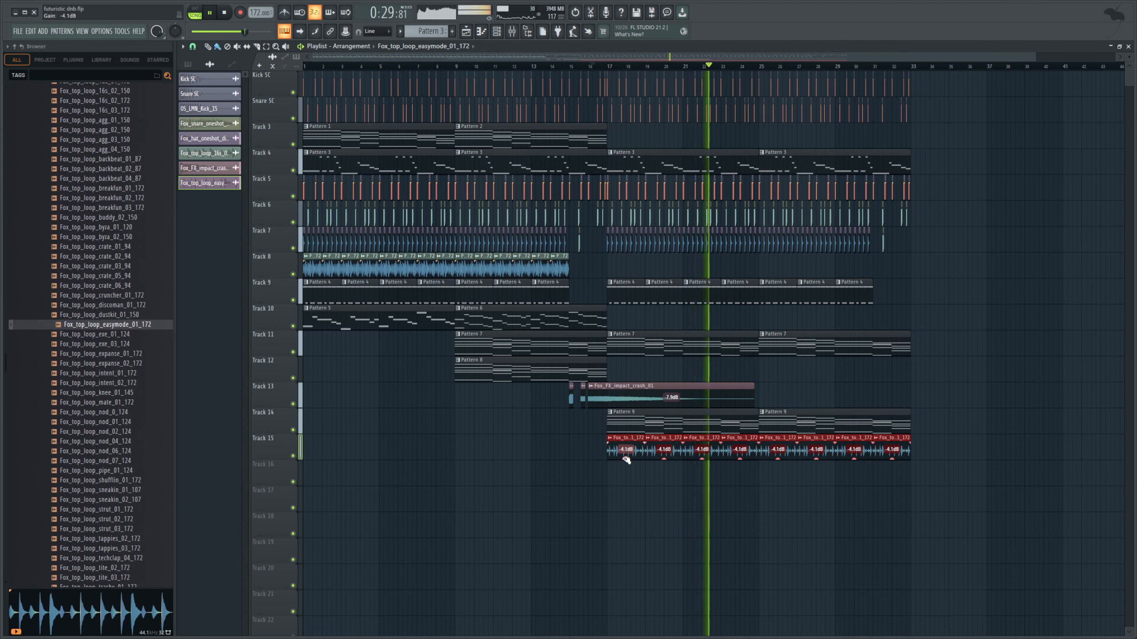
# - Find cw_170_BreakingUp1 in the rhythm-lab.com_102dnb_drumloops rex2 folder and repeat it on Track 16 from bar 17 to bar 33
pyautogui.scroll(-10, 69, 457)
pyautogui.press('space')
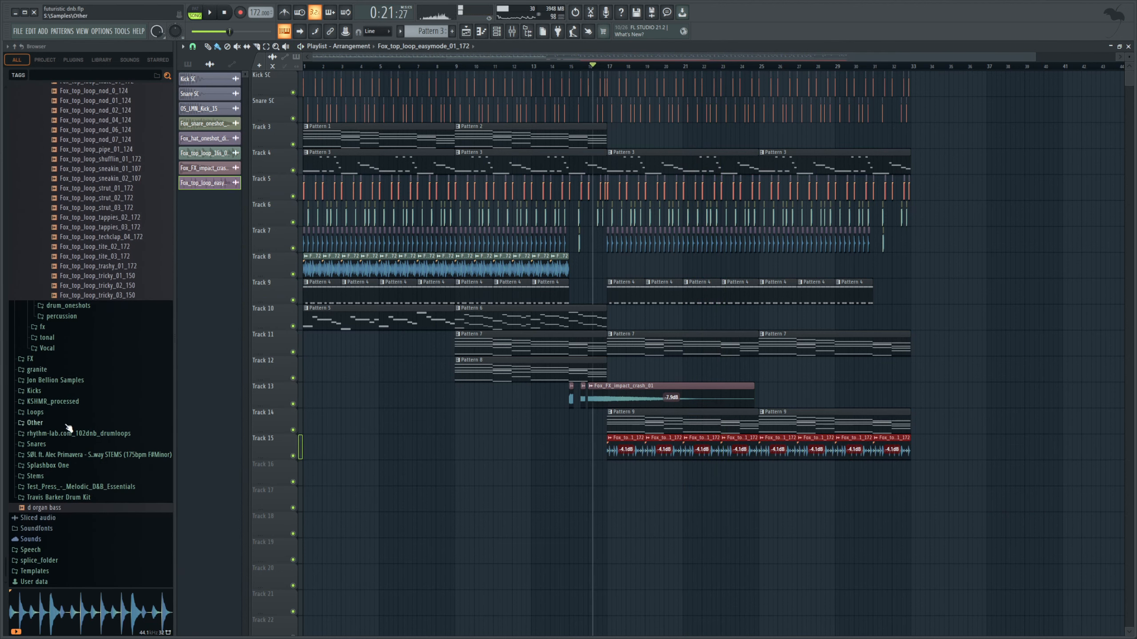
pyautogui.click(68, 431)
pyautogui.click(71, 494)
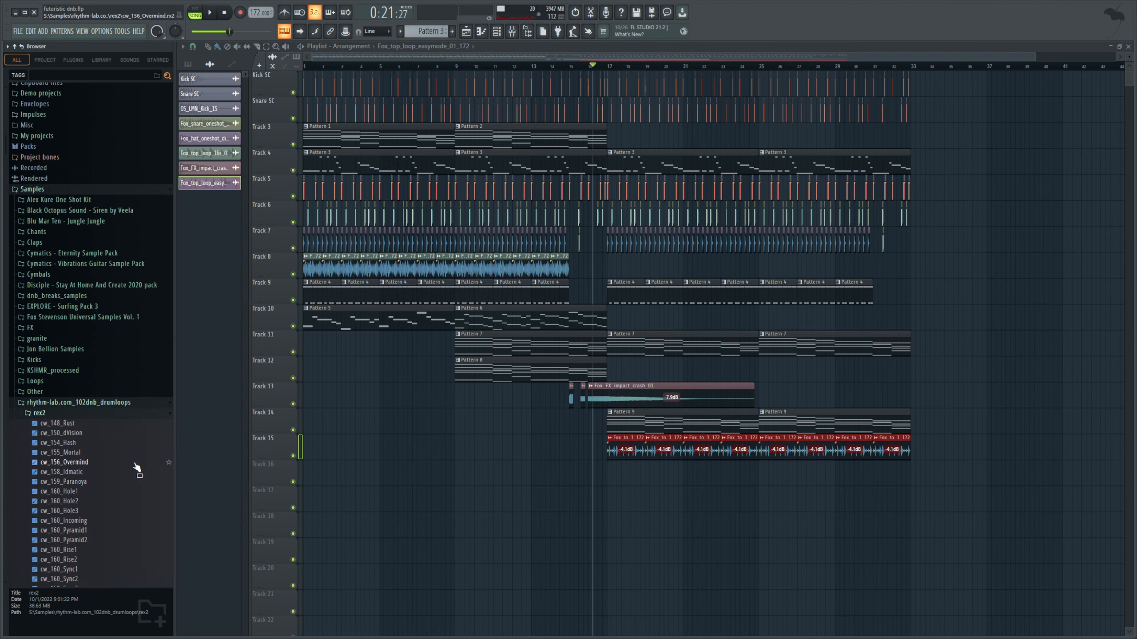
pyautogui.scroll(-3, 136, 467)
pyautogui.scroll(-3, 116, 484)
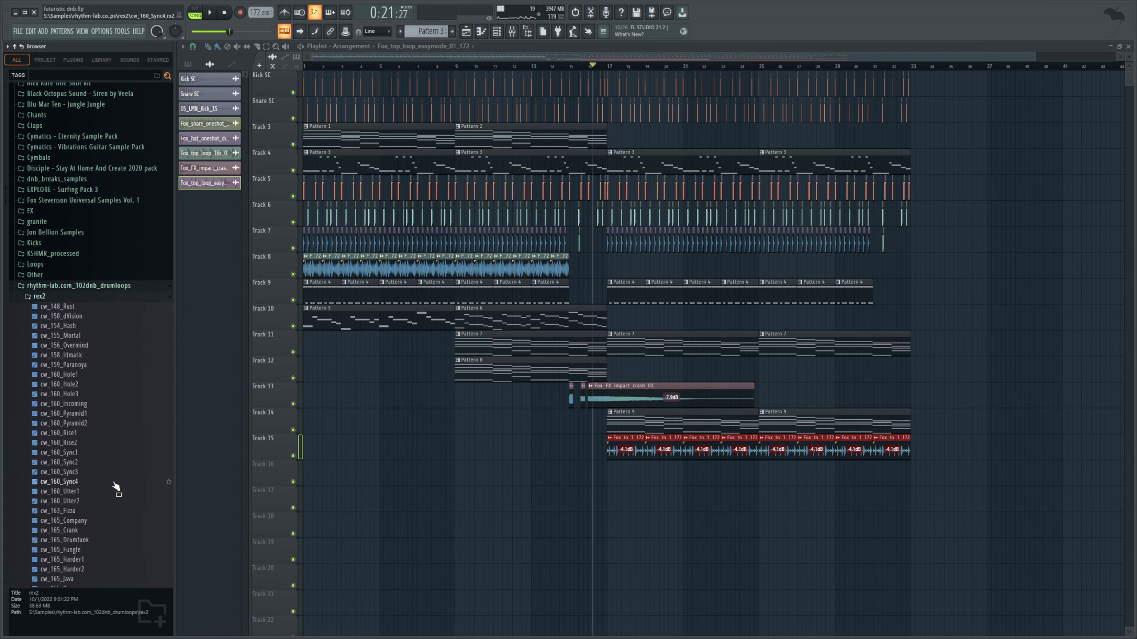
pyautogui.click(108, 496)
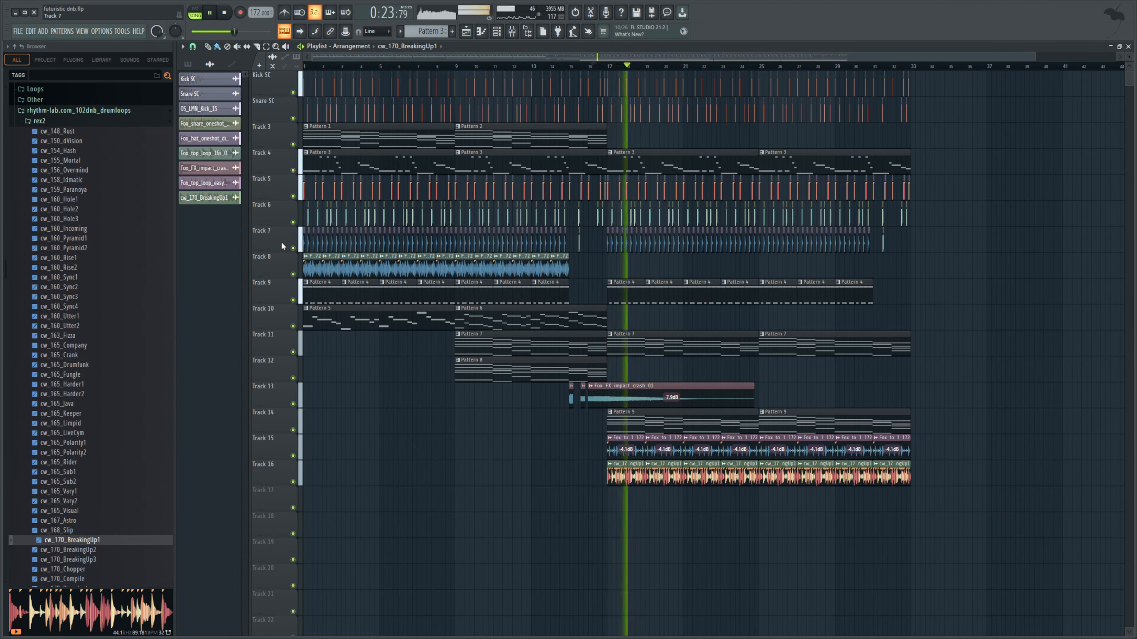
# - Lower the mixer fader of insert 15 slightly while the second section plays
pyautogui.press('F9')
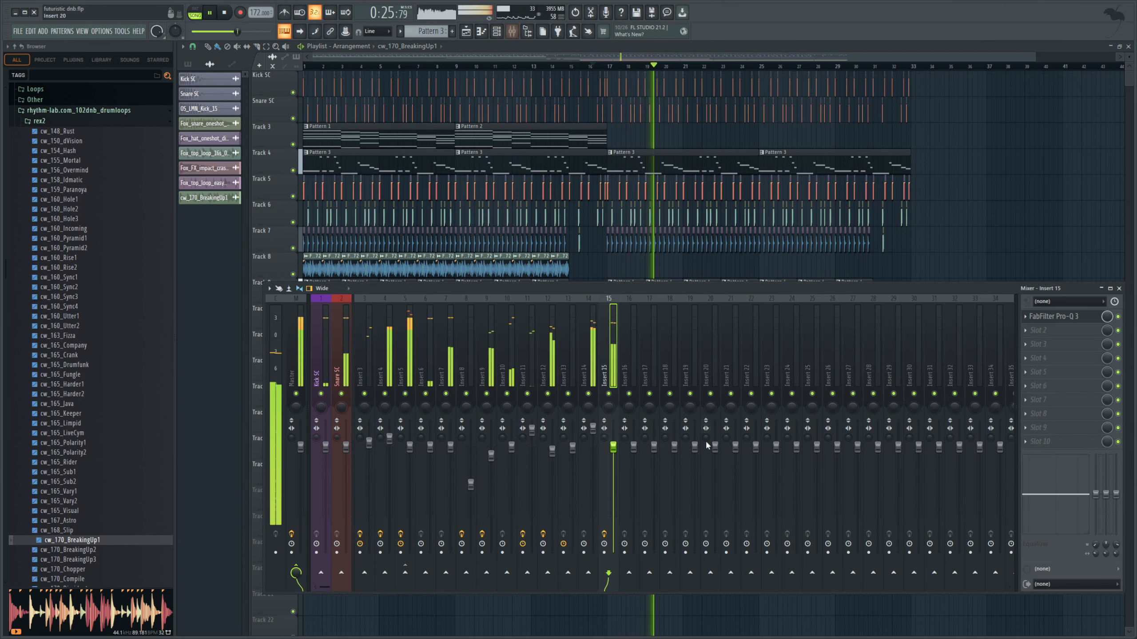
pyautogui.moveTo(612, 447); pyautogui.dragTo(611, 457)
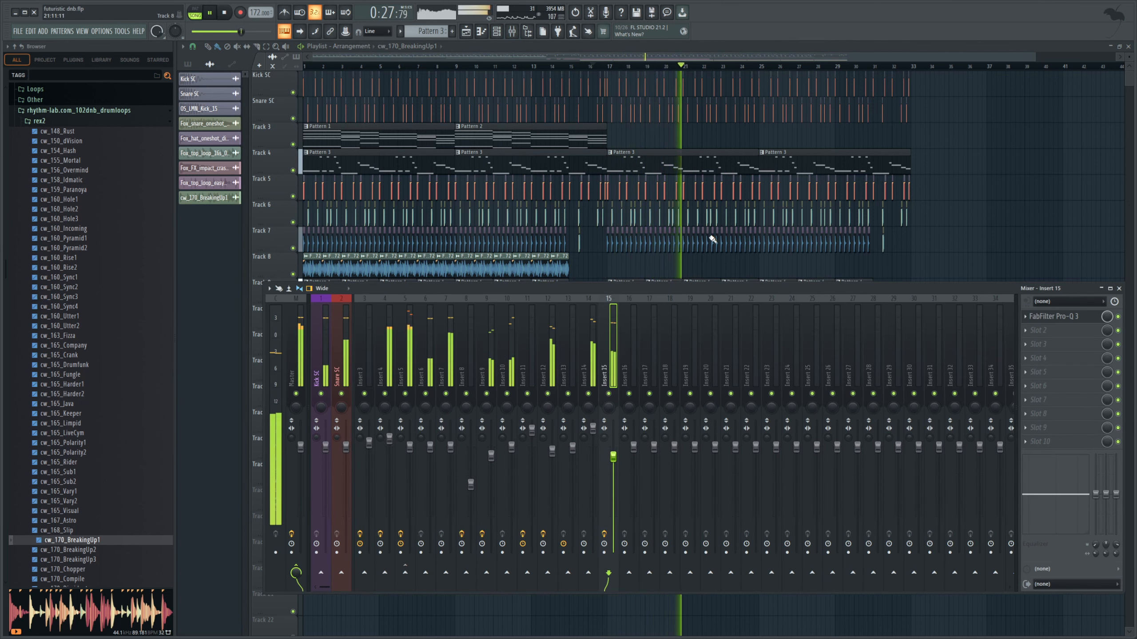
pyautogui.press('F9')
pyautogui.press('space')
# - Shift the arrangement to start at bar 9, with lead-in hits on Tracks 5 and 6 and a Fox_FX_impact_crash_01 clip on Track 17
pyautogui.click(352, 67)
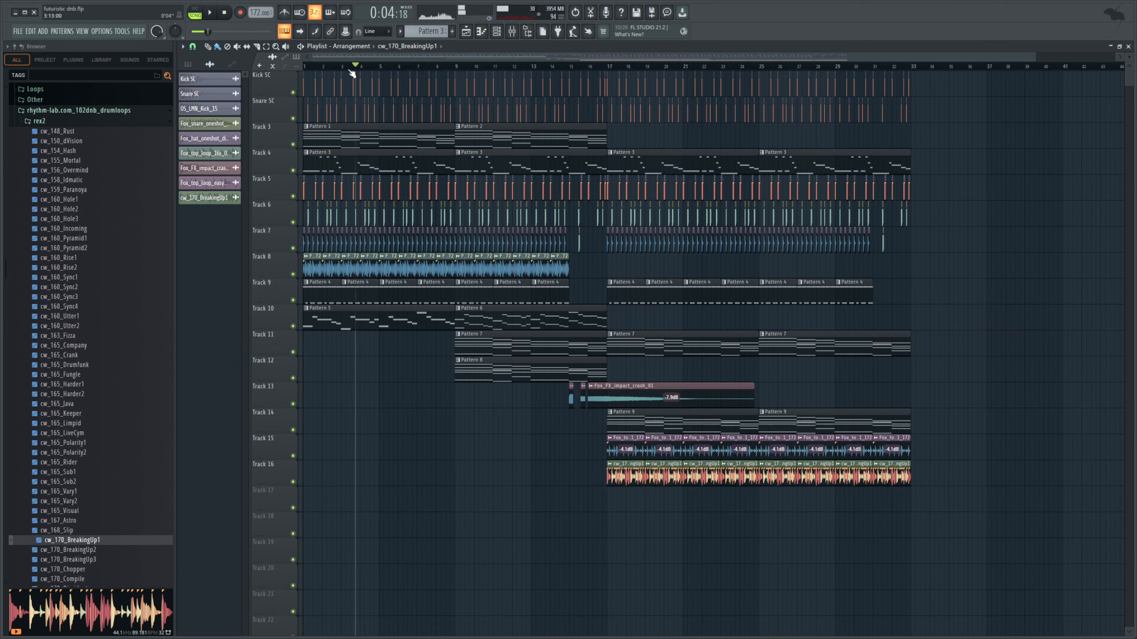
pyautogui.moveTo(1028, 62); pyautogui.dragTo(788, 83)
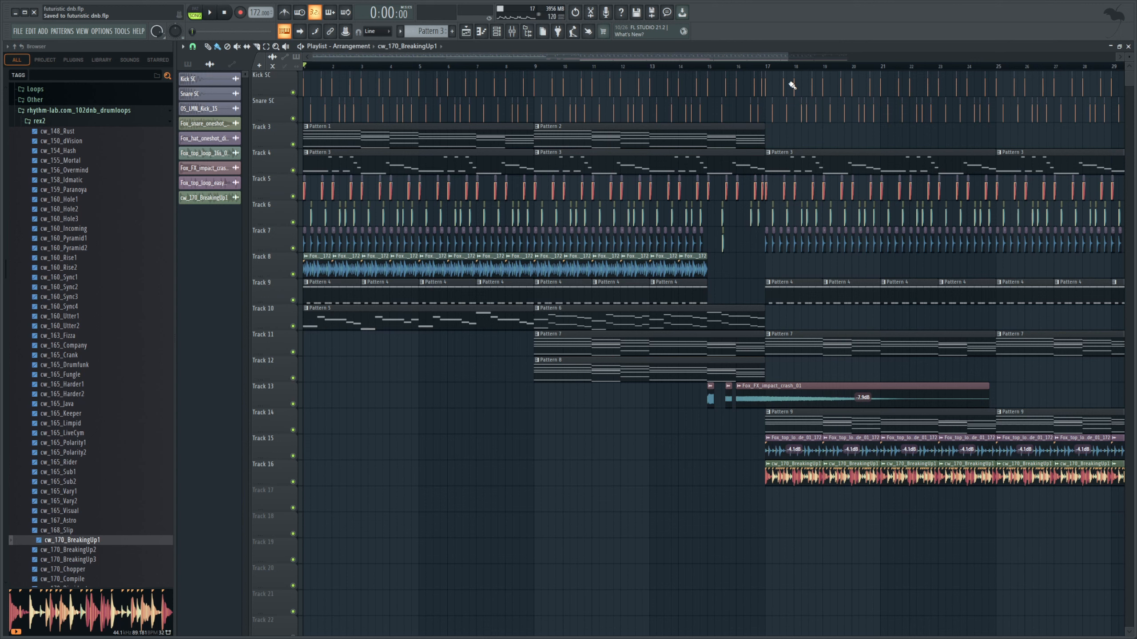
pyautogui.moveTo(789, 55); pyautogui.dragTo(1056, 125)
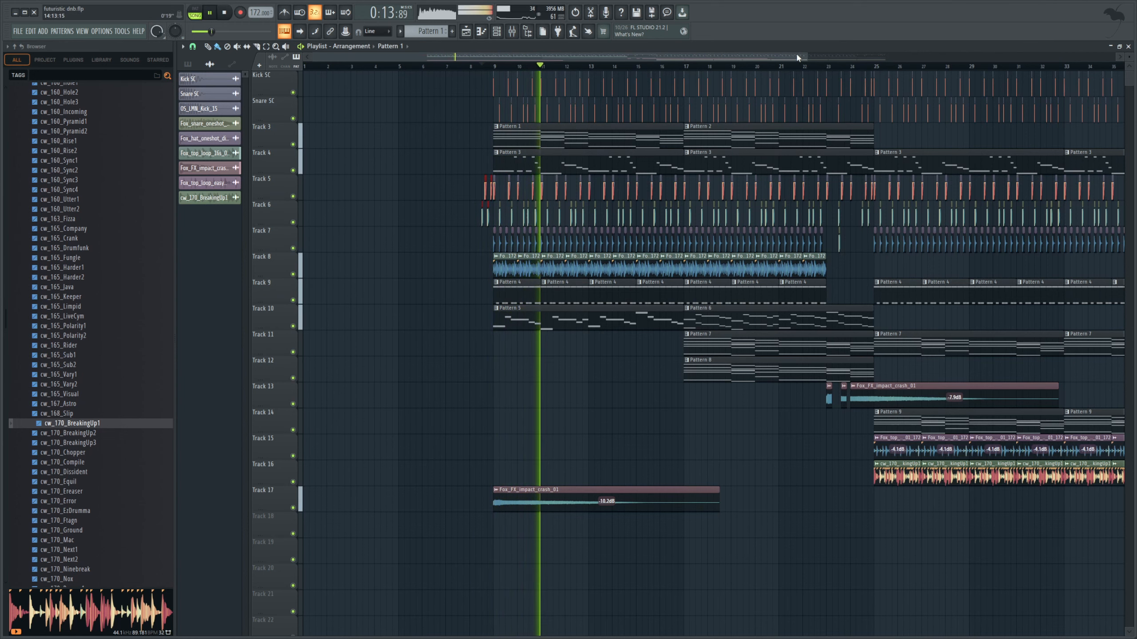
# - Open the mixer during playback and position it below Track 13 of the arrangement
pyautogui.moveTo(804, 56); pyautogui.dragTo(1068, 56)
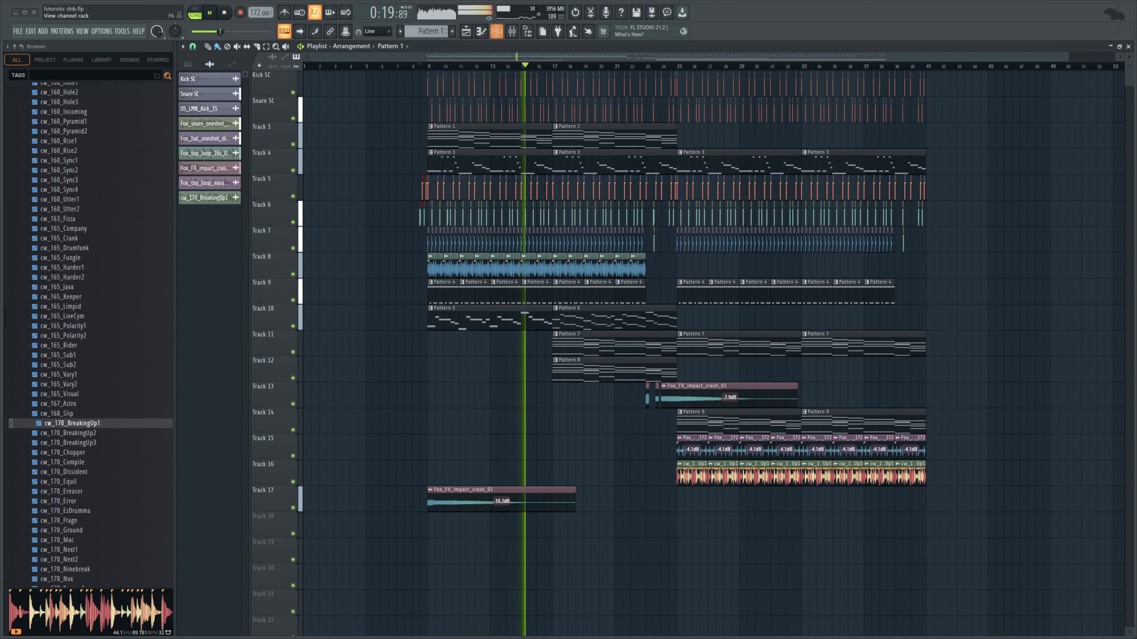
pyautogui.press('F9')
pyautogui.moveTo(523, 290); pyautogui.dragTo(579, 419)
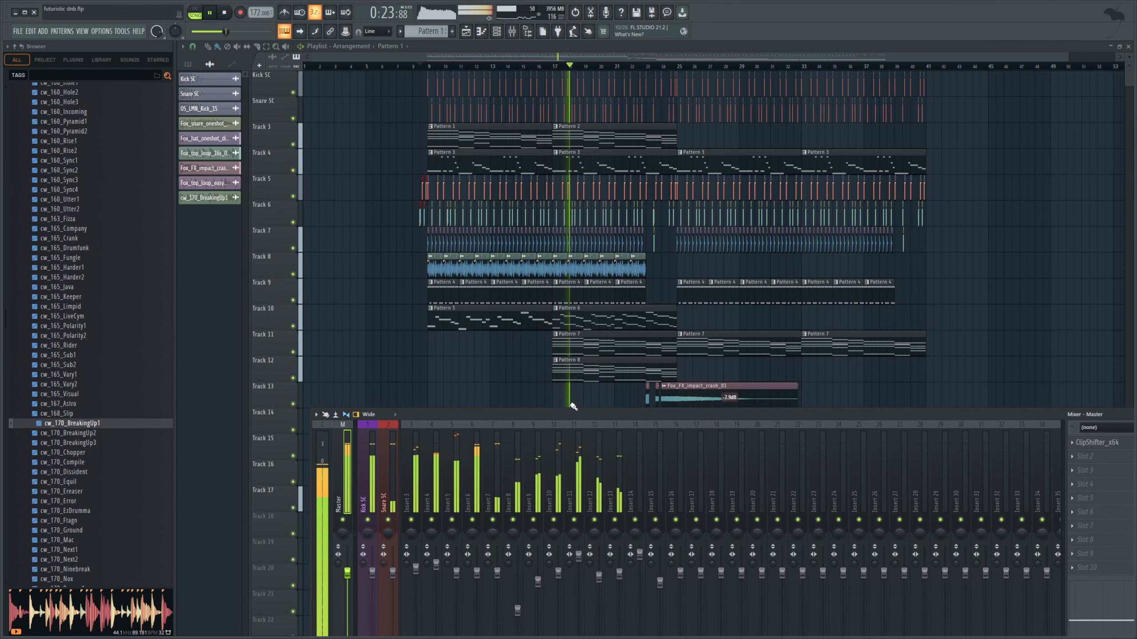